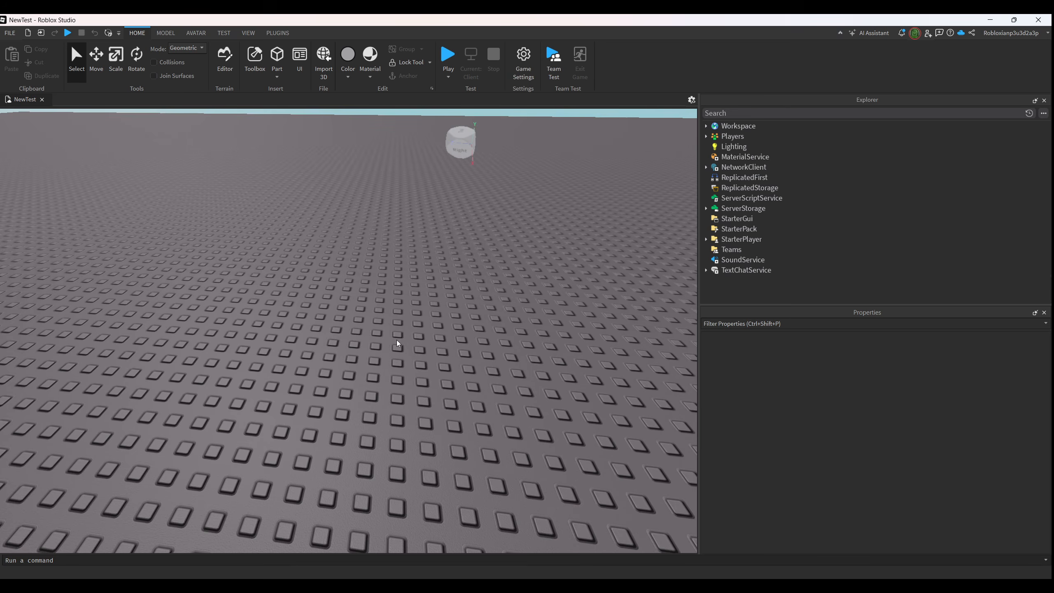
right_drag(396, 347, 394, 398)
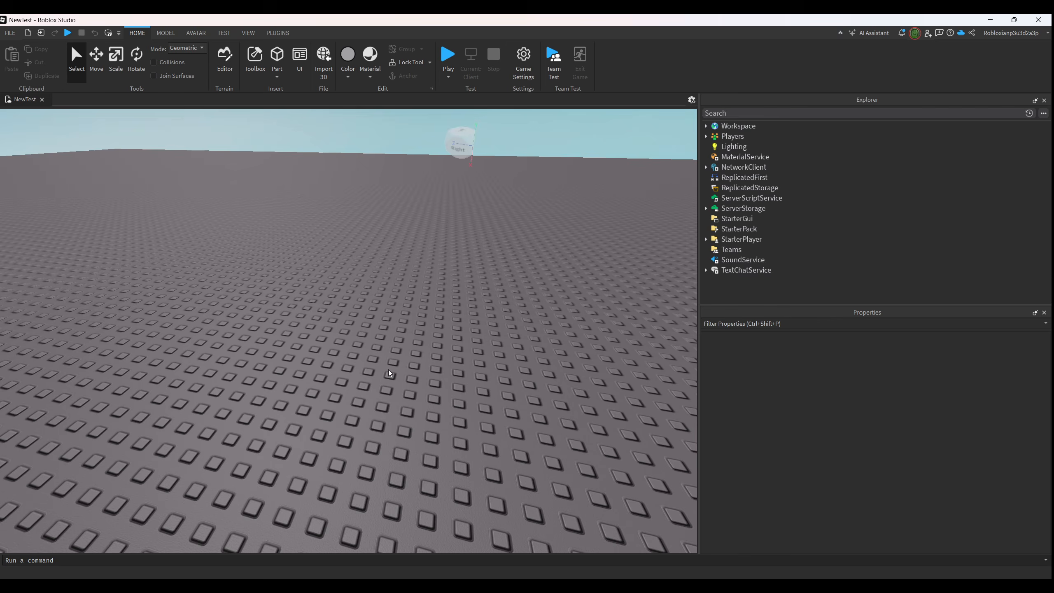
right_drag(389, 373, 398, 398)
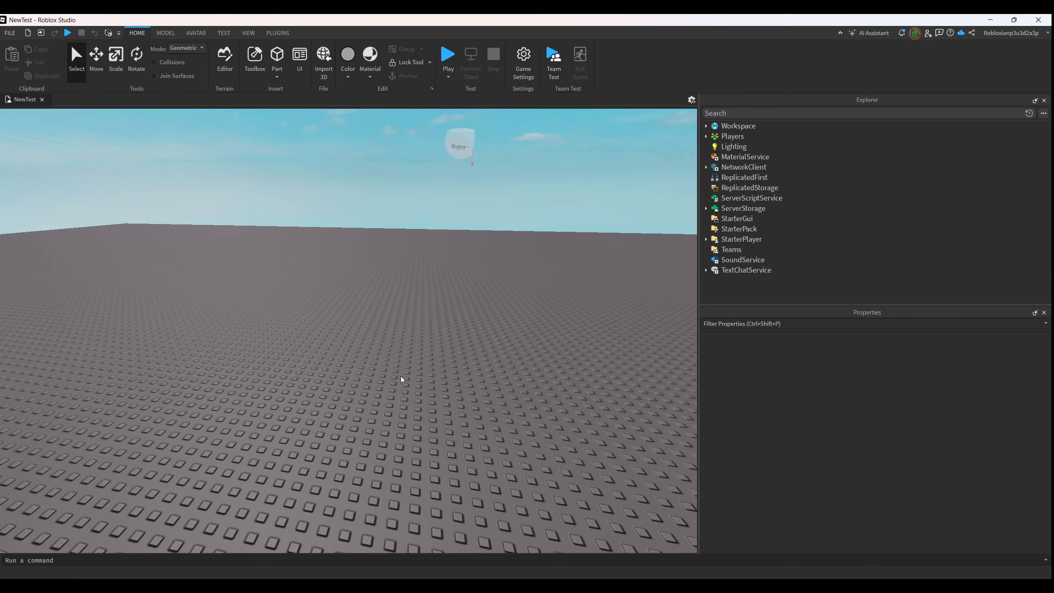
scroll(369, 446, up, 1)
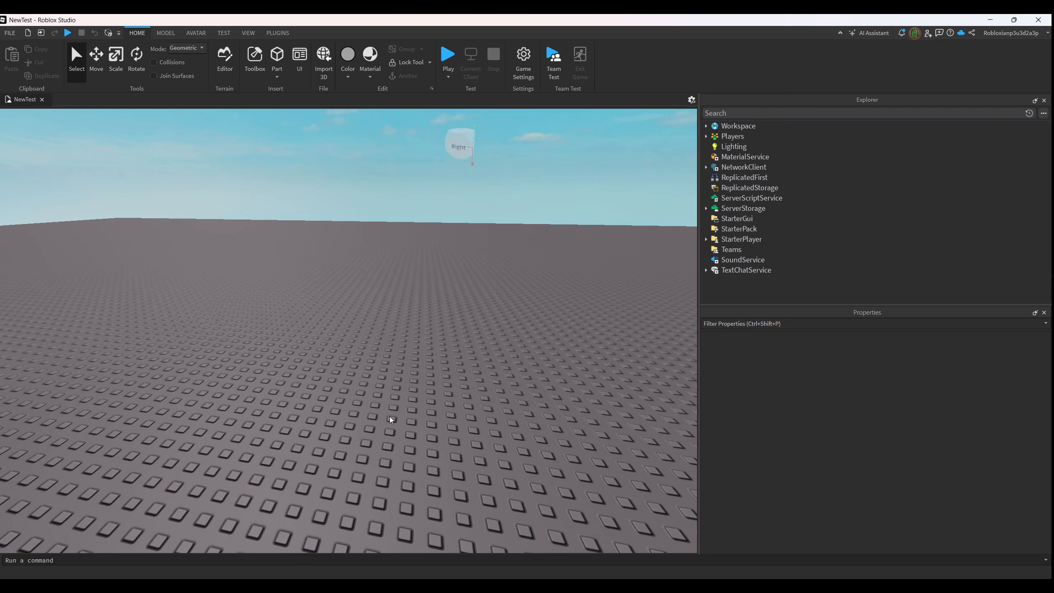
scroll(389, 422, down, 5)
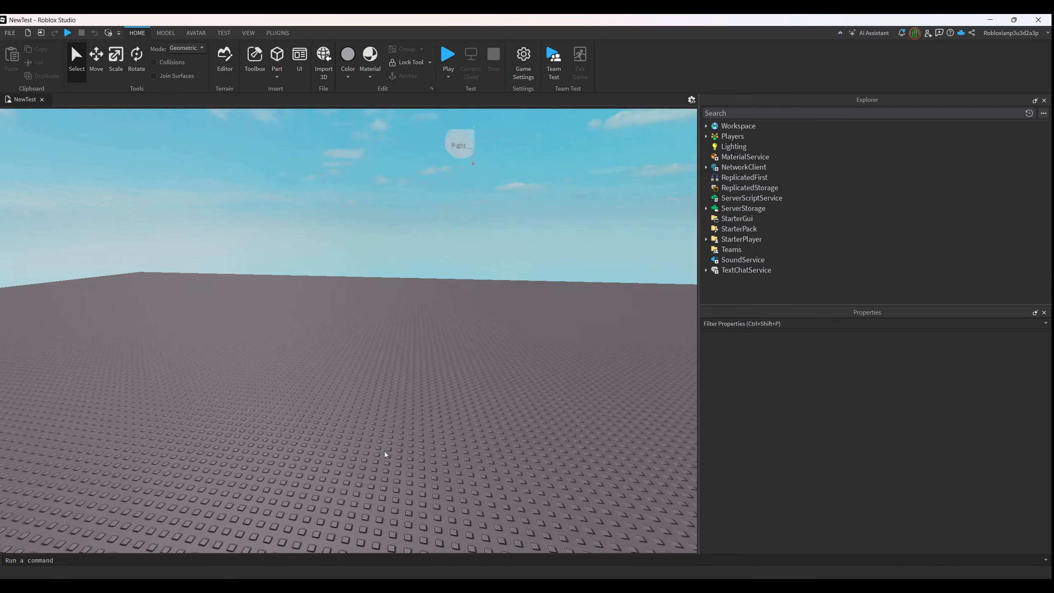
right_drag(384, 452, 387, 439)
scroll(386, 451, up, 3)
scroll(386, 431, down, 2)
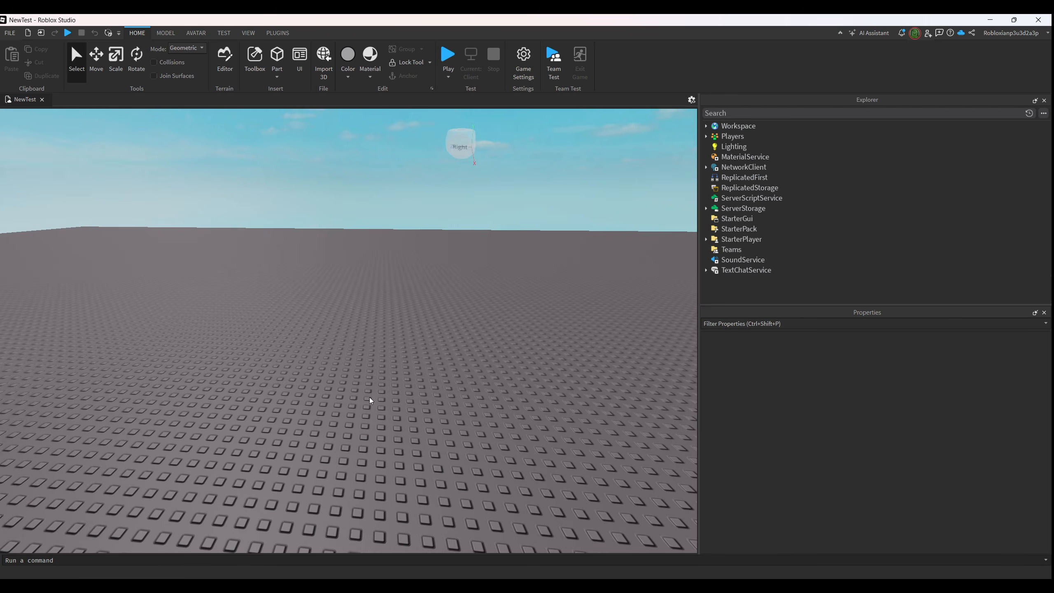
- Generate an R6 block avatar rig with a masculine body shape using Rig Builder
click(201, 32)
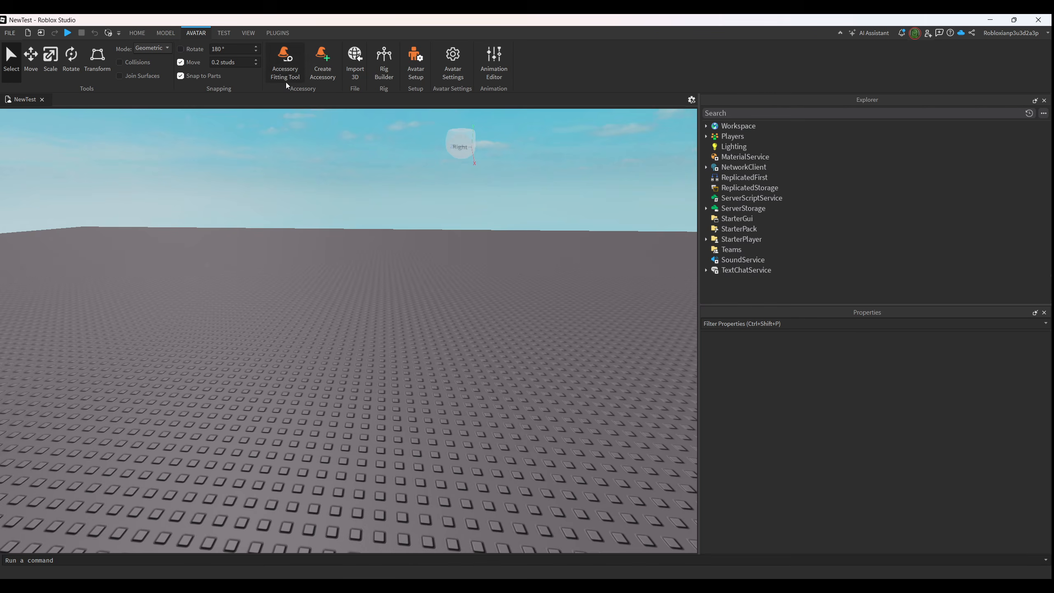
click(384, 76)
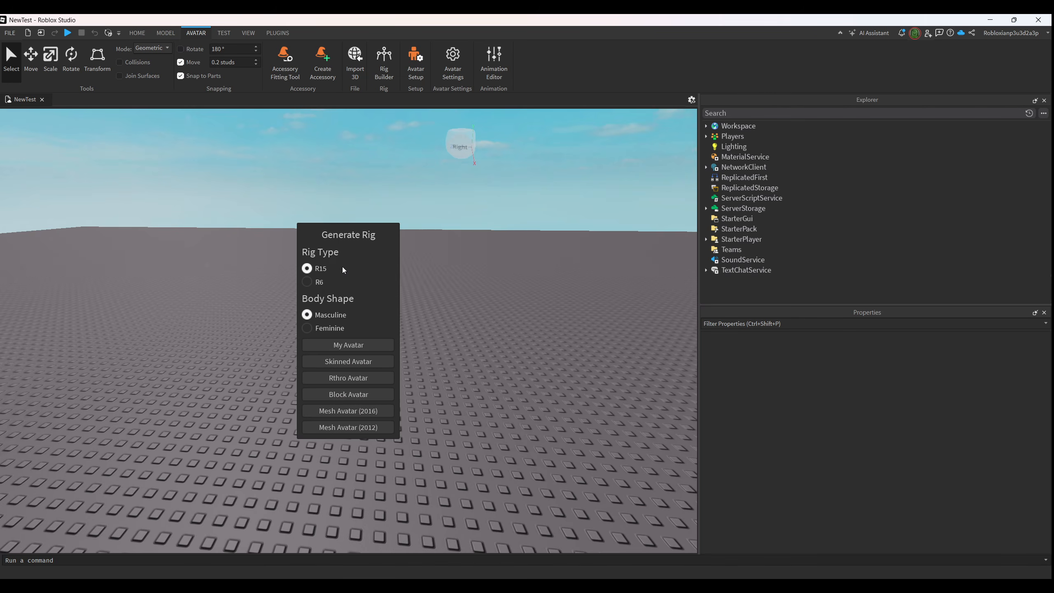
click(319, 287)
click(348, 394)
right_drag(424, 361, 424, 361)
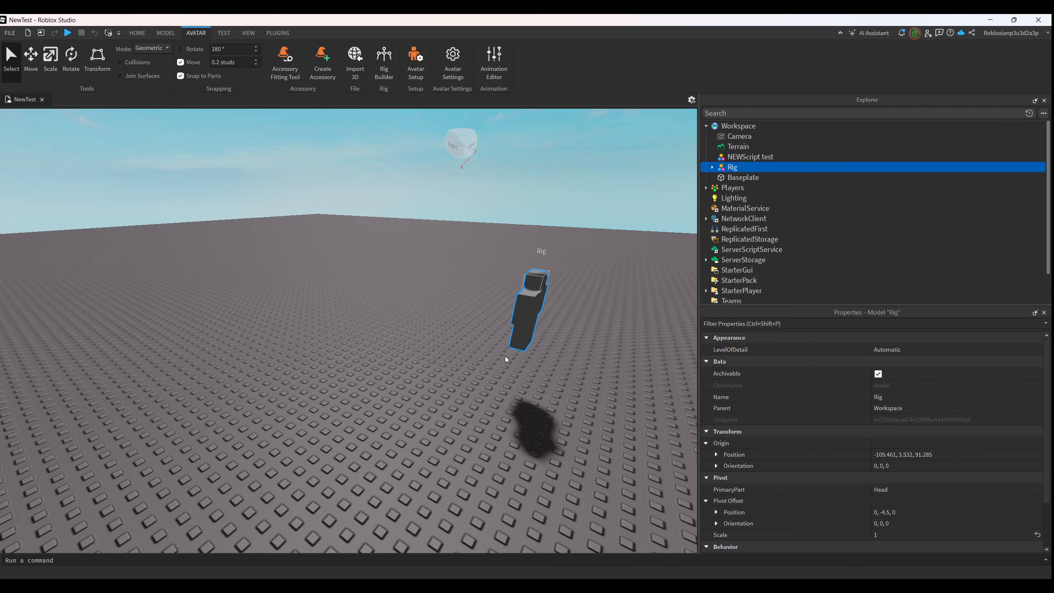
key(d)
key(w)
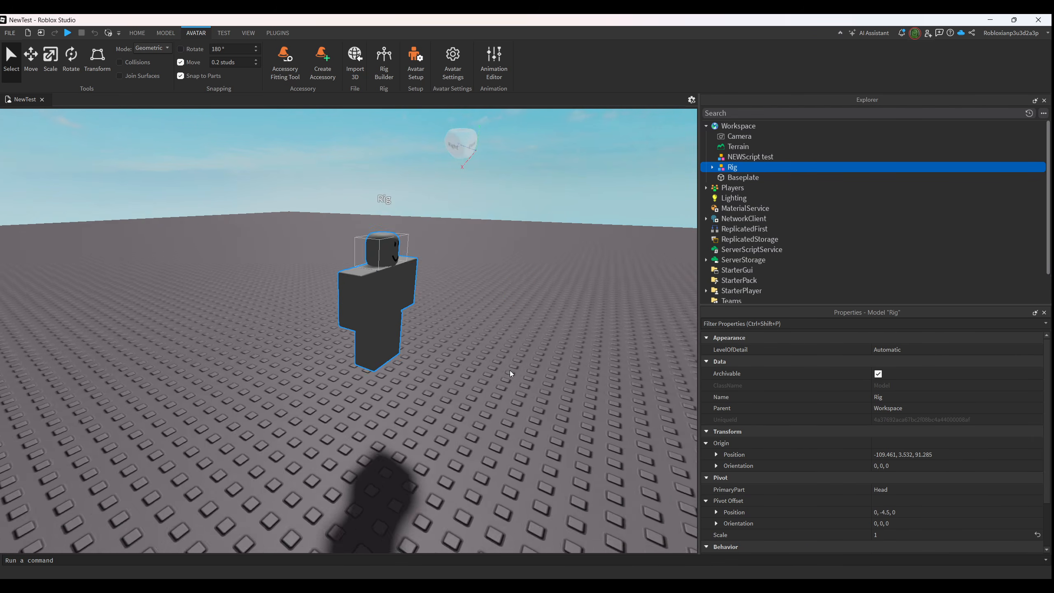
right_drag(509, 372, 552, 392)
scroll(509, 371, down, 2)
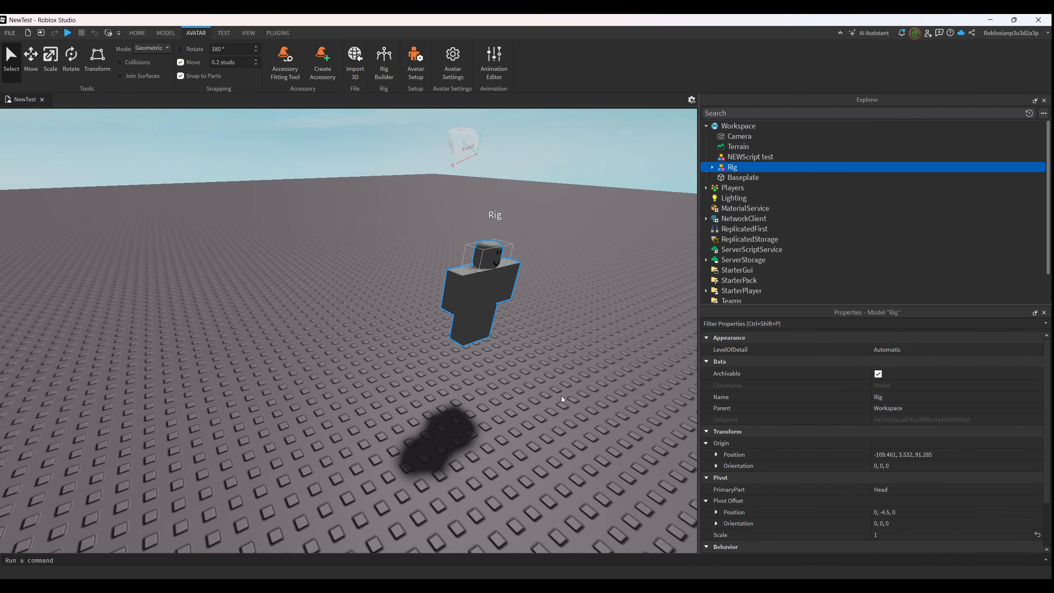
scroll(585, 410, up, 1)
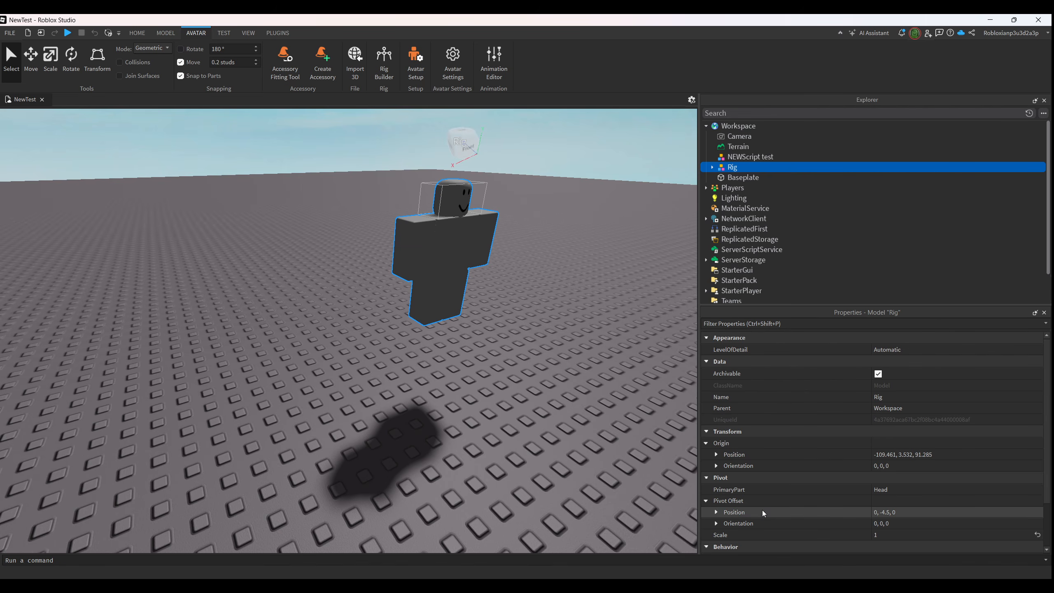
- Set the rig's origin position to 0, 0, 0 so it stands at the world centre
click(888, 456)
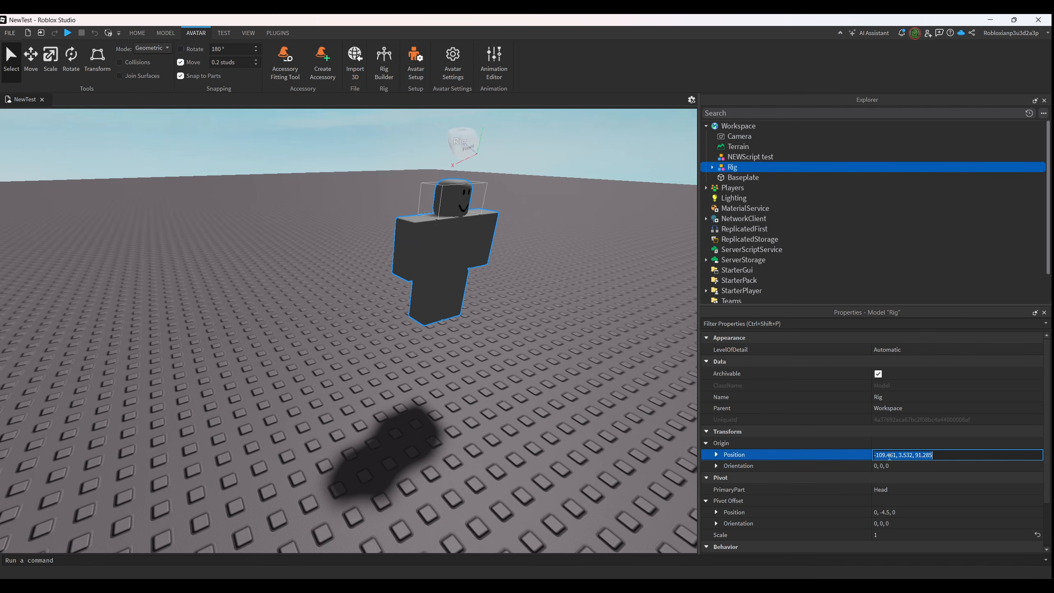
text(0)
key(Return)
right_drag(484, 395, 484, 395)
scroll(346, 313, up, 10)
right_drag(424, 303, 434, 322)
scroll(423, 303, down, 4)
scroll(423, 303, down, 4)
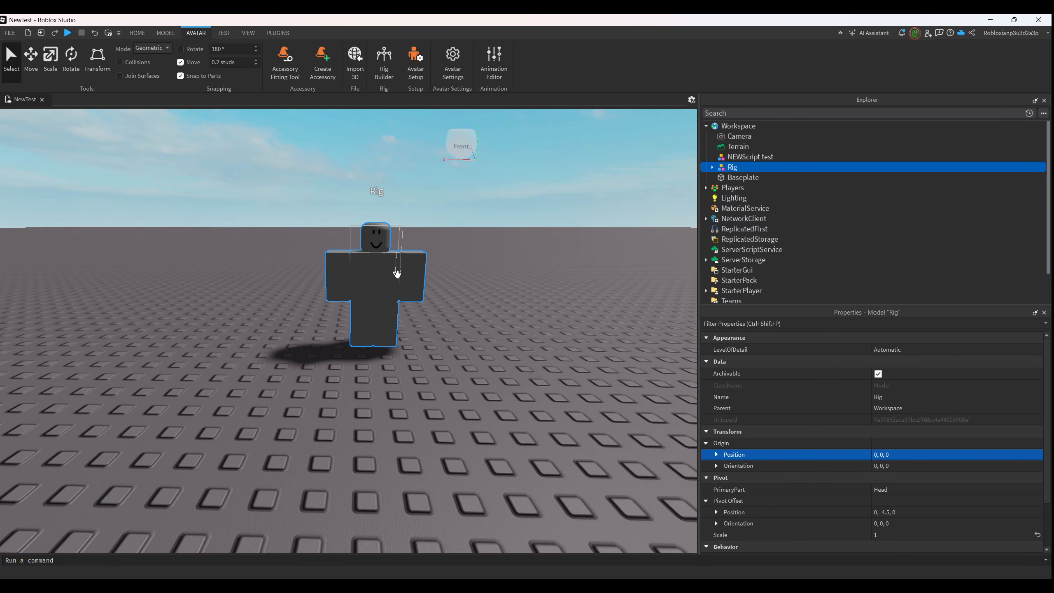
- Export the selected rig as an OBJ model named TaserTemplate into the Avatar folder
click(442, 337)
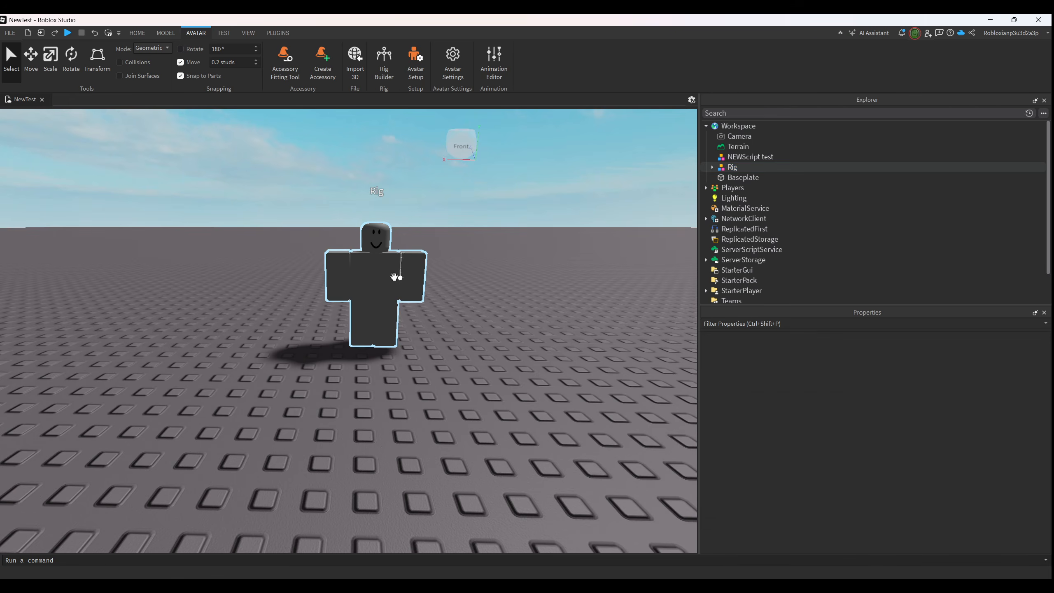
click(394, 278)
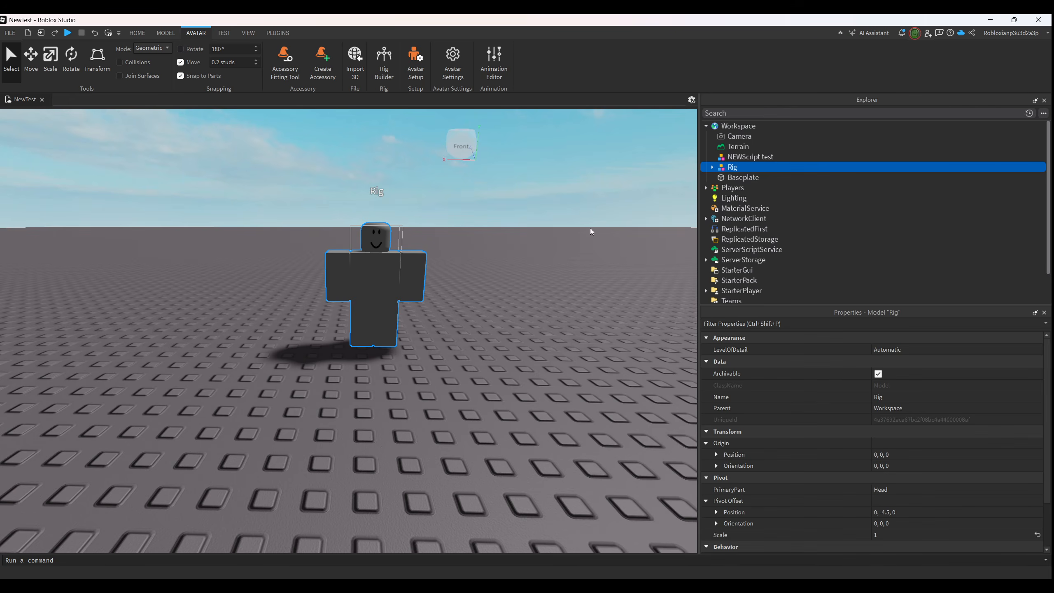
right_click(729, 168)
mouse_move(826, 334)
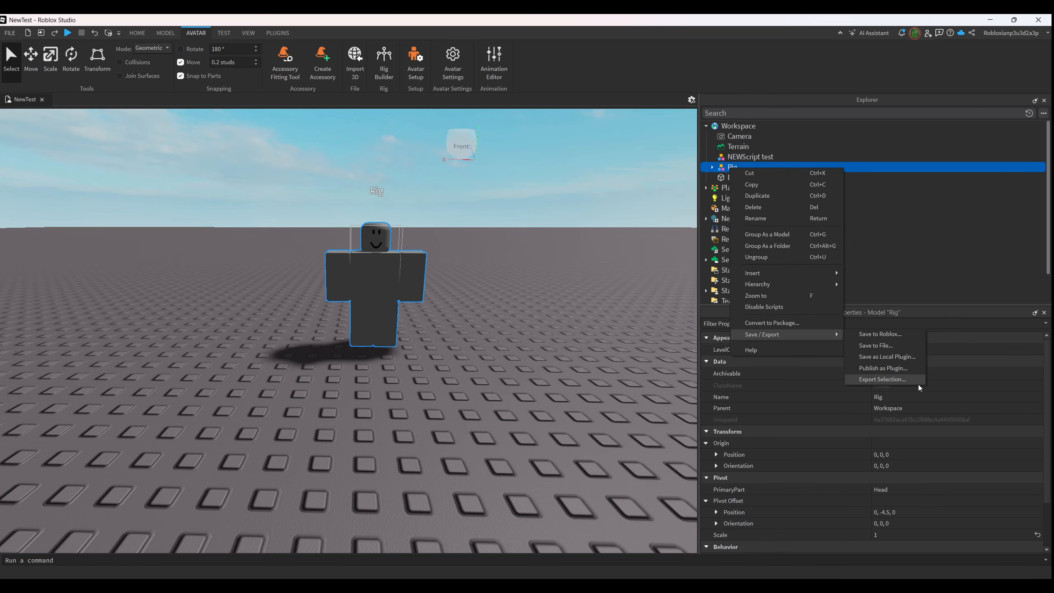
click(882, 379)
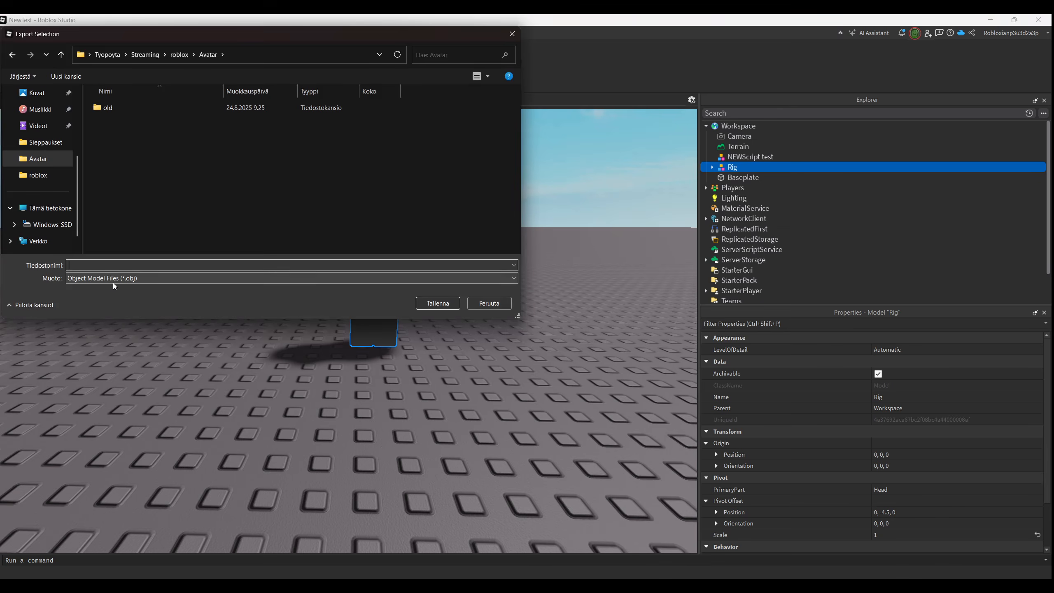
key(BackSpace)
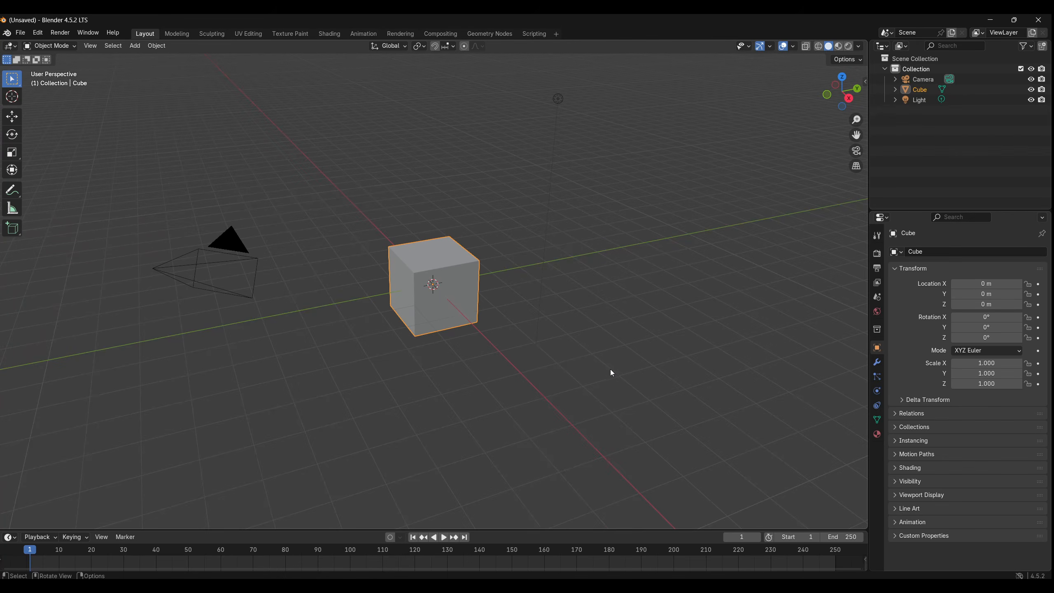
- Switch to Blender and delete the default cube, camera and light from the scene
right_click(623, 359)
scroll(664, 306, down, 3)
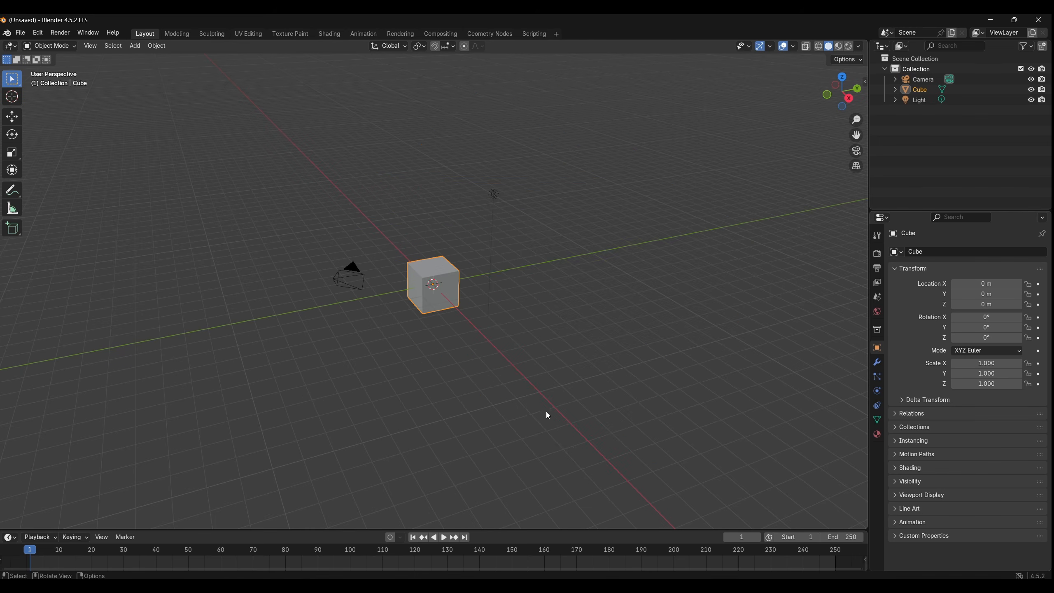
right_click(446, 344)
middle_drag(555, 288, 525, 275)
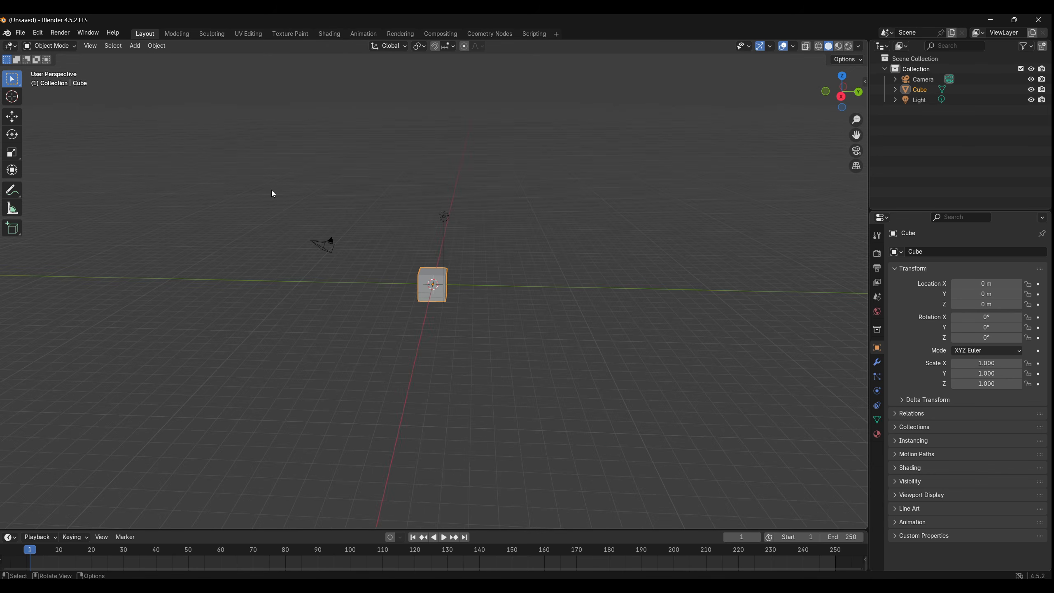
scroll(372, 271, up, 2)
click(500, 342)
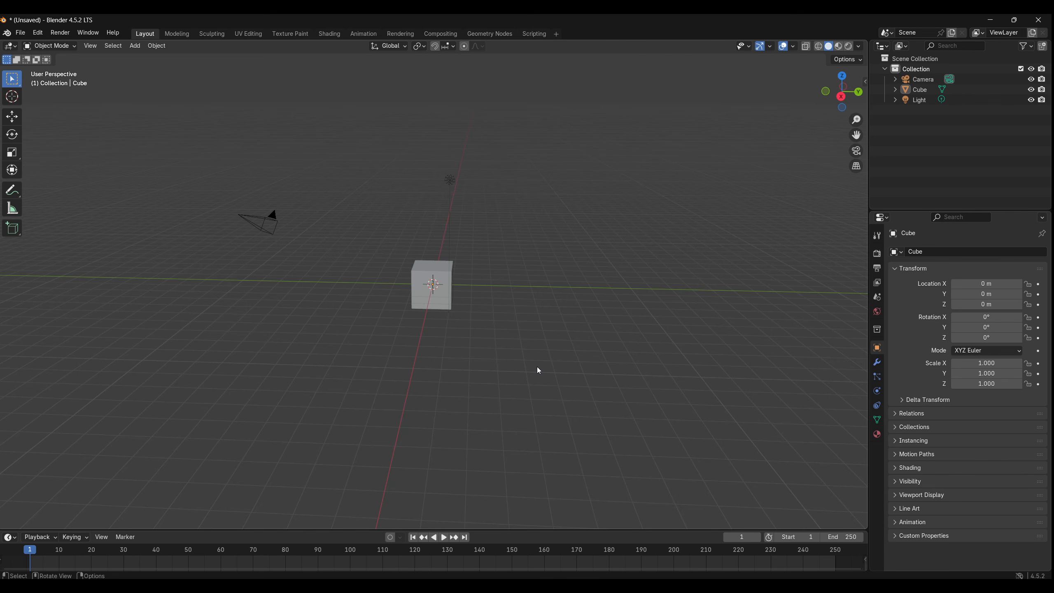
drag(551, 378, 158, 146)
key(Delete)
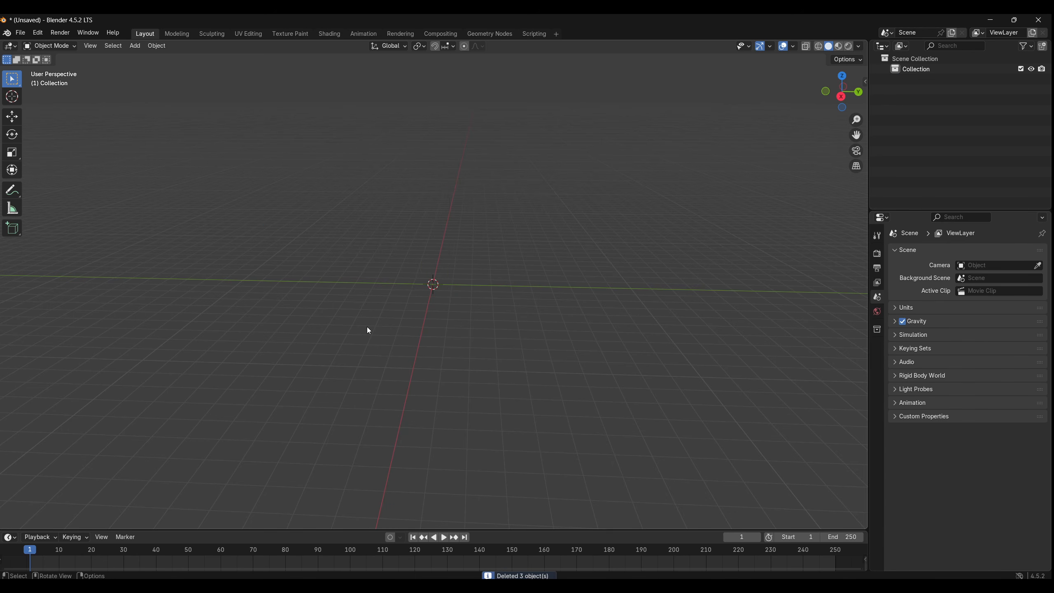
- Import TaserTemplate.obj from the Avatar folder as a Wavefront OBJ with the default import options
click(38, 33)
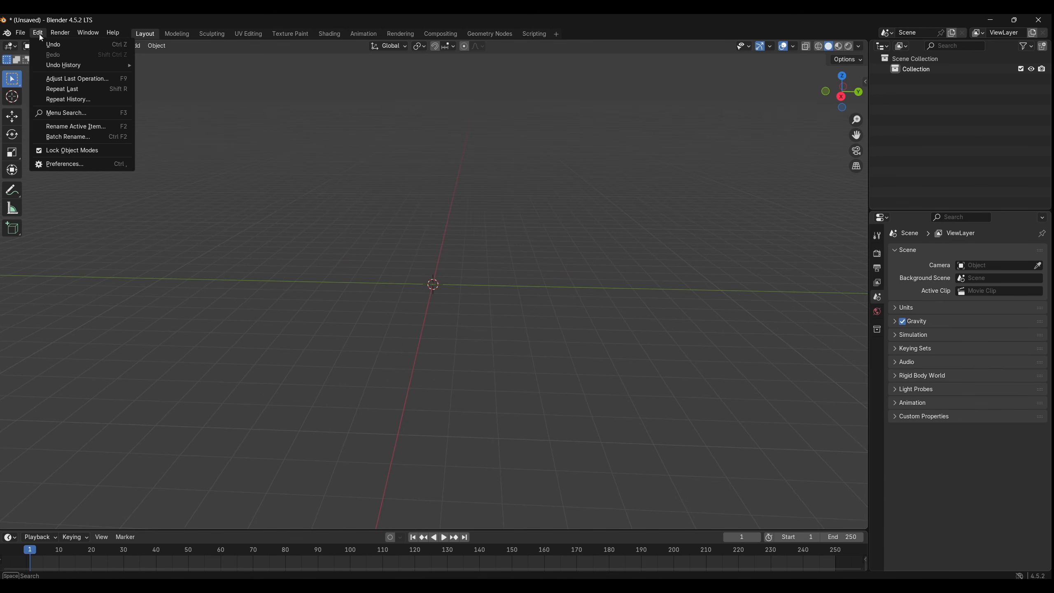
mouse_move(20, 33)
mouse_move(62, 178)
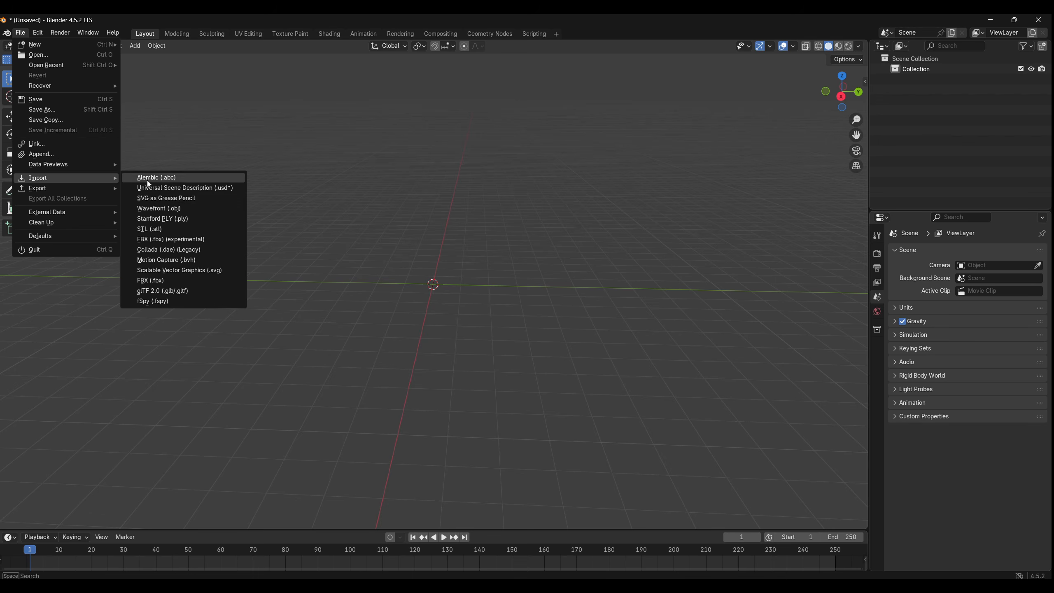
click(165, 209)
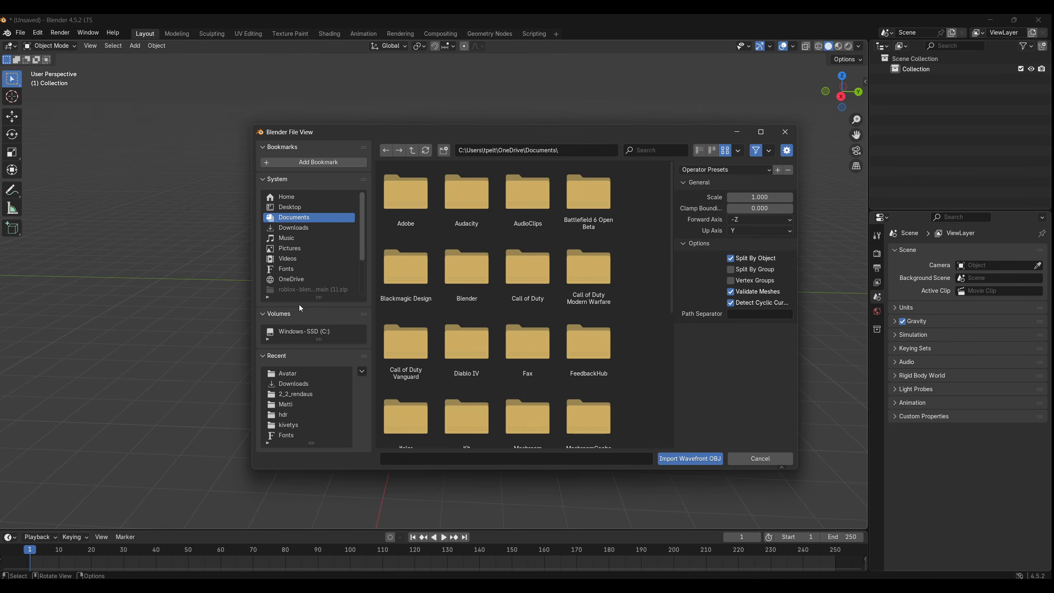
click(289, 374)
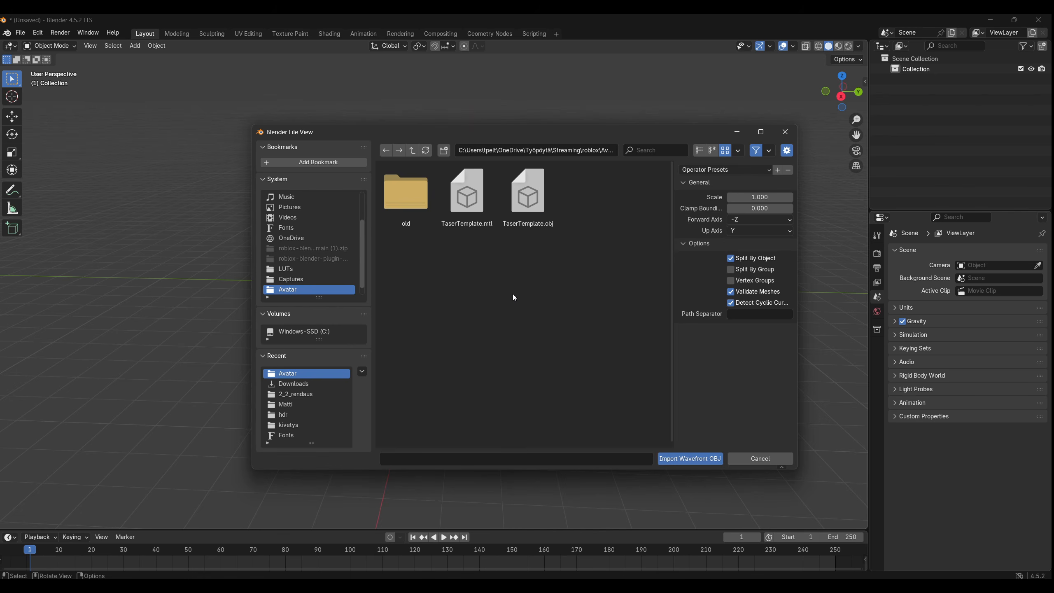
double_click(525, 198)
right_click(519, 235)
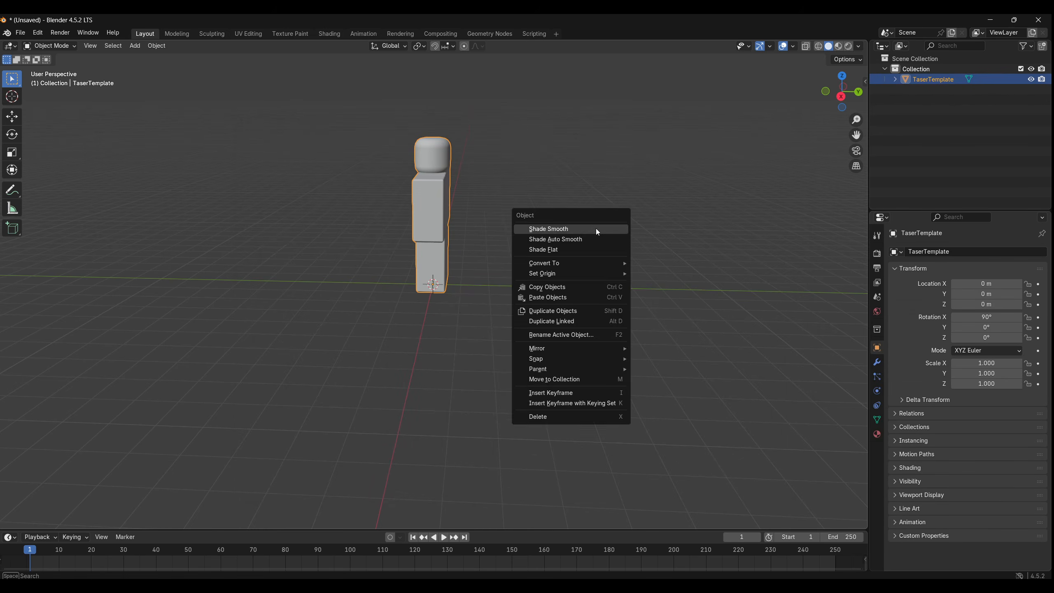
- Examine the imported character in the right and back orthographic views
click(858, 91)
scroll(457, 103, up, 1)
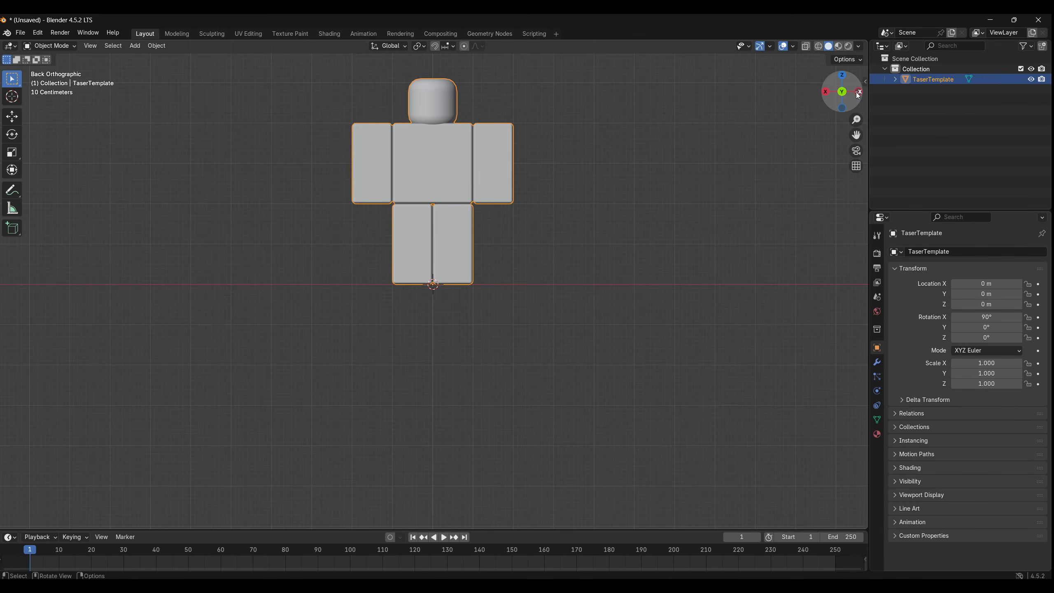
click(827, 92)
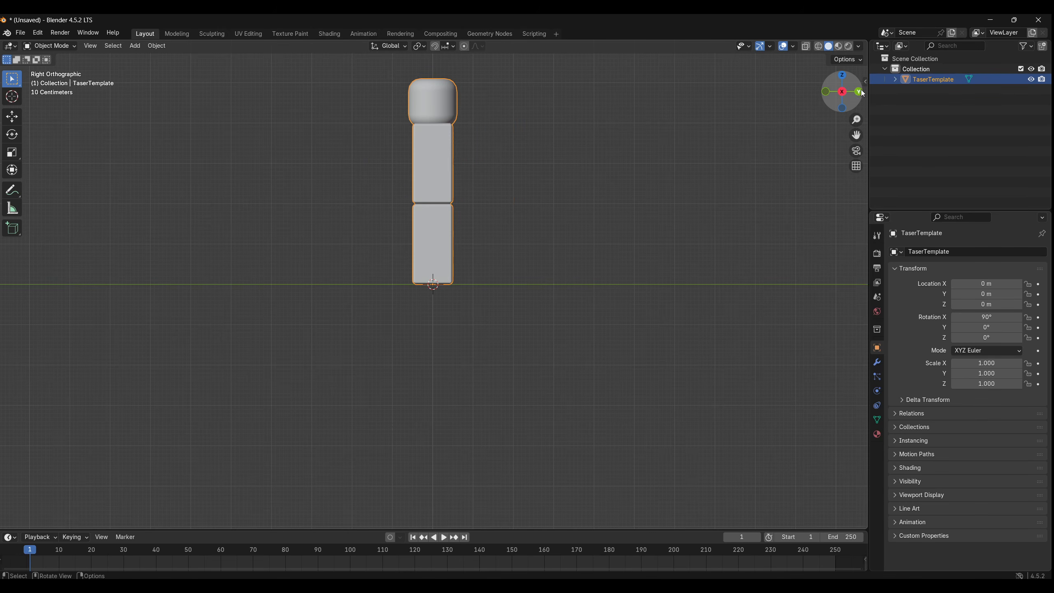
click(858, 92)
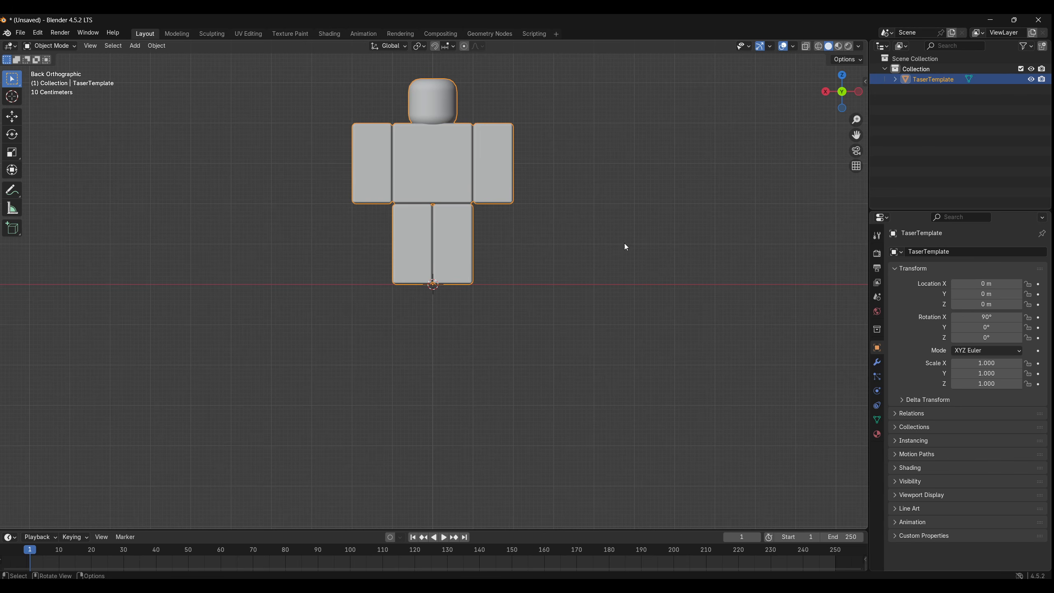
middle_drag(560, 152, 642, 270)
click(841, 96)
scroll(521, 297, up, 1)
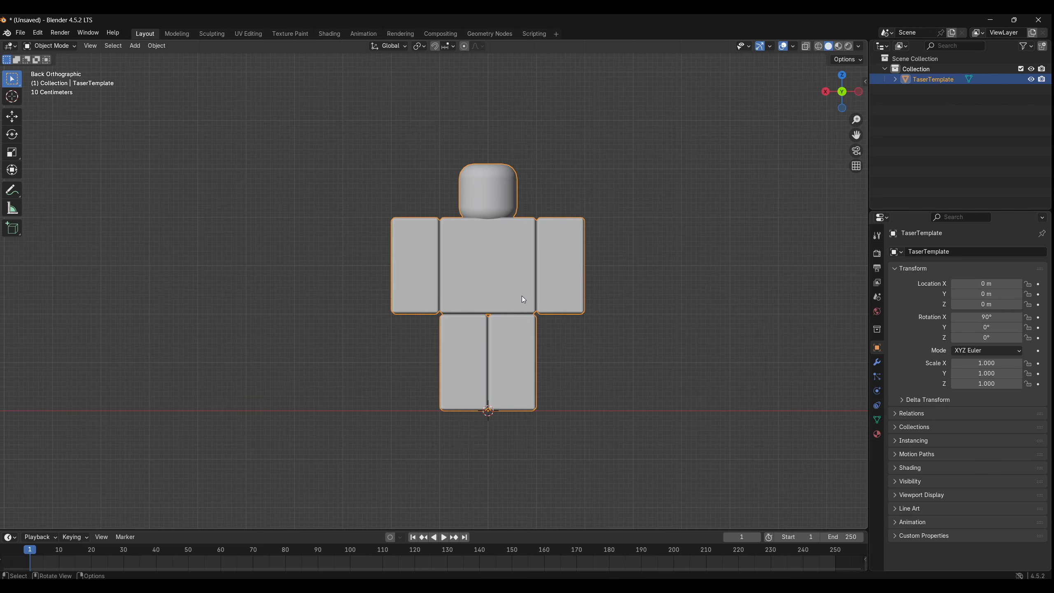
- Try hiding the TaserTemplate object in the viewport and show it again
key(h)
click(1030, 79)
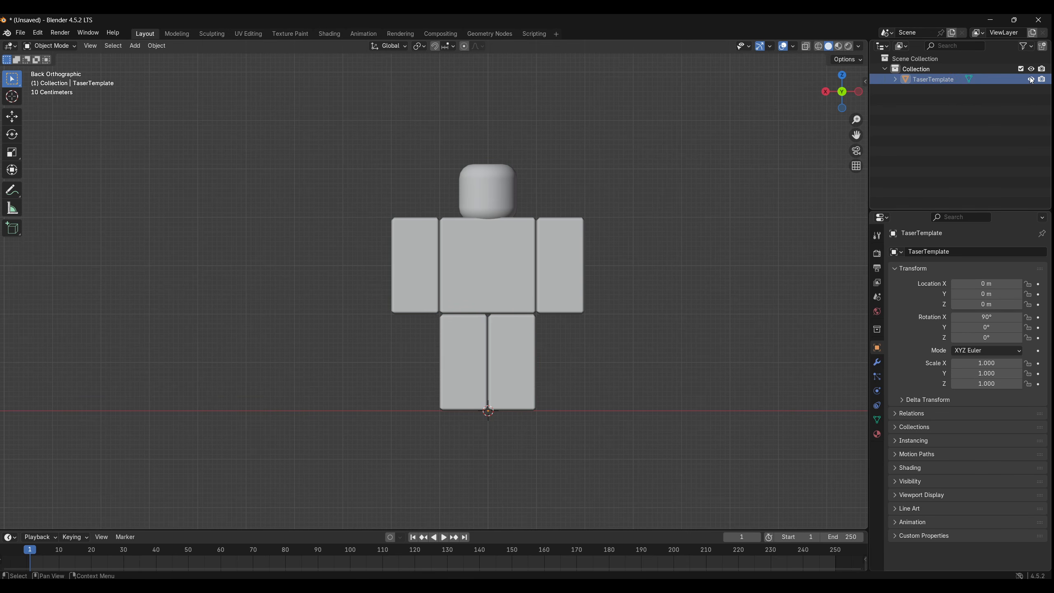
click(1031, 79)
click(1031, 80)
- Make the Scene Collection active and add a cube mesh outside the template's collection
click(925, 59)
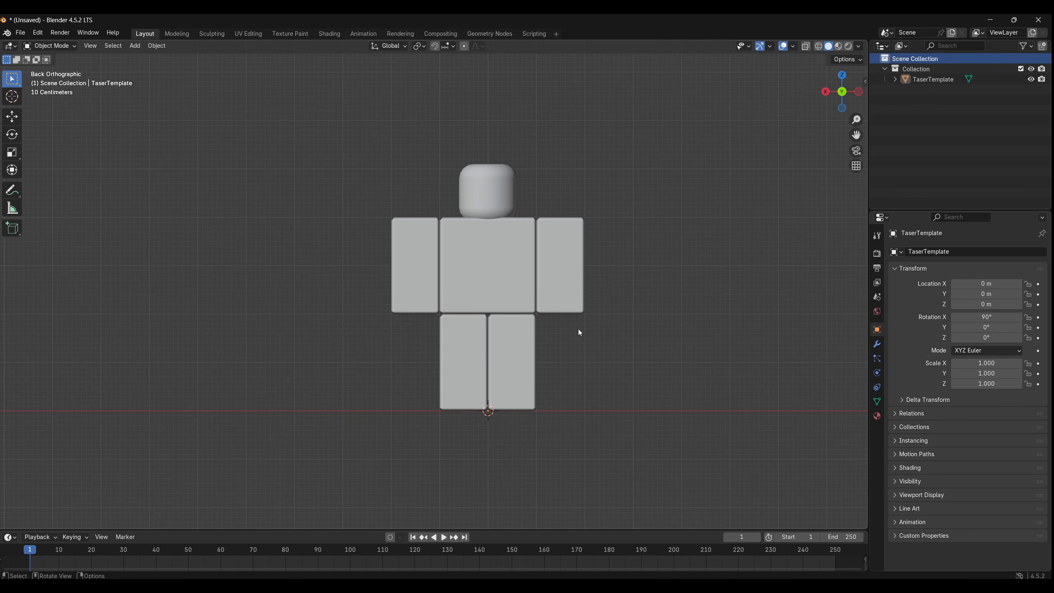
key(shift+a)
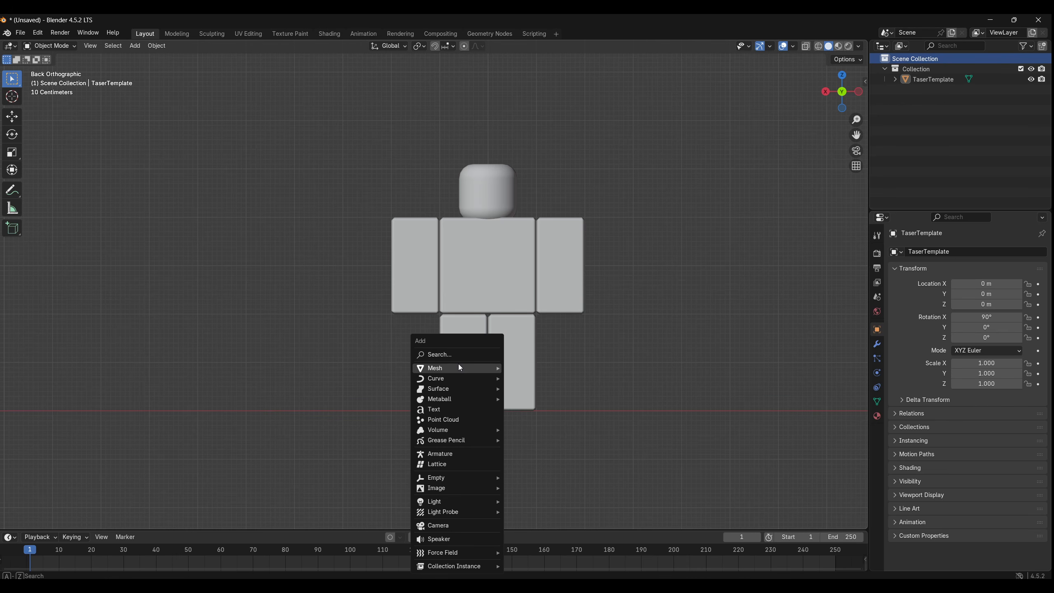
mouse_move(456, 367)
click(535, 378)
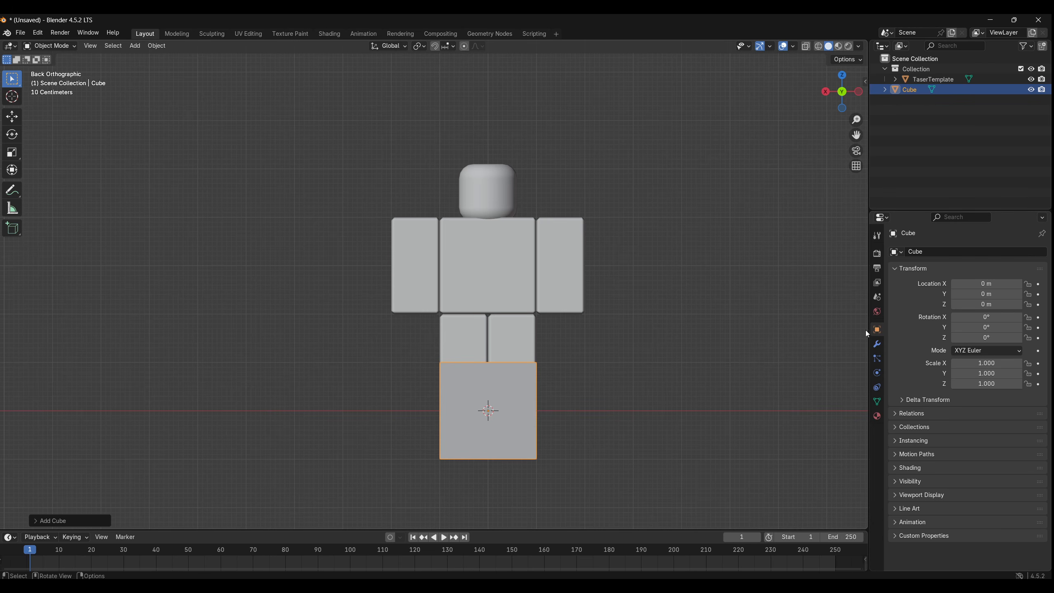
- Set the cube's Y scale and X scale to 0.5 each
click(993, 376)
text(0.)
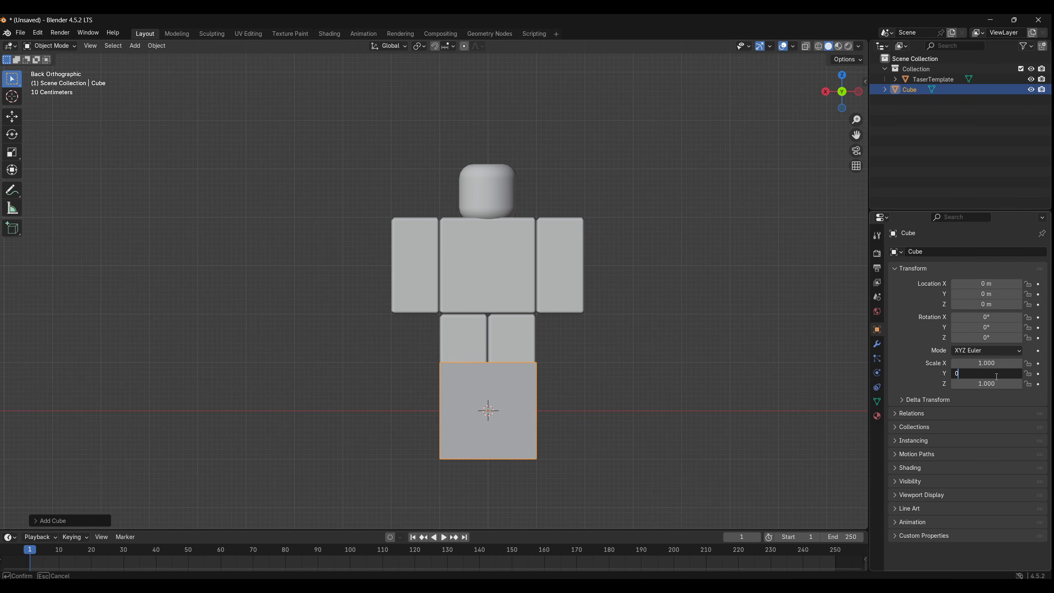
text(5)
key(Return)
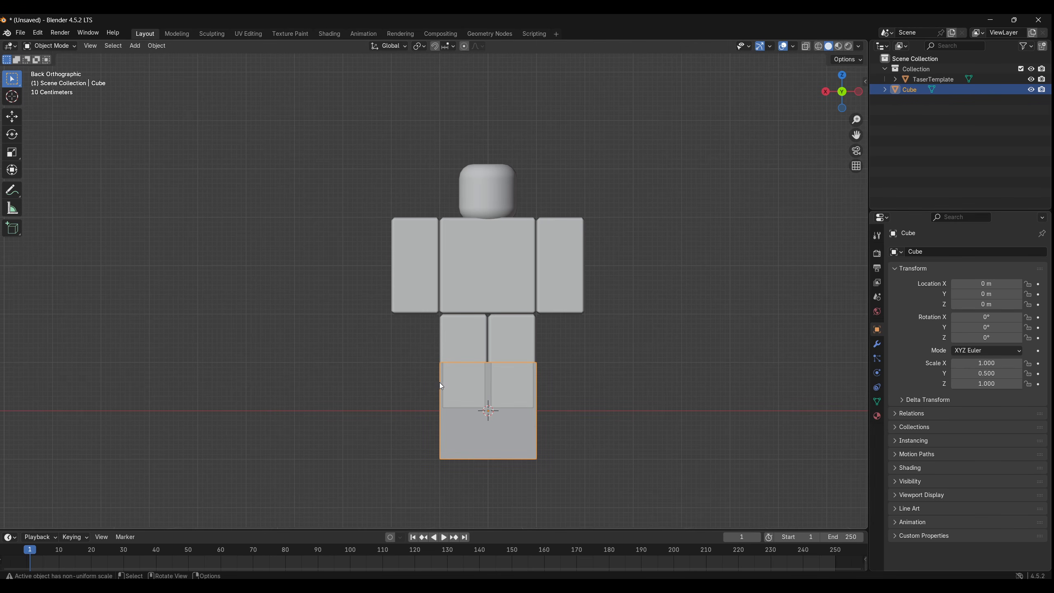
middle_drag(439, 382, 531, 373)
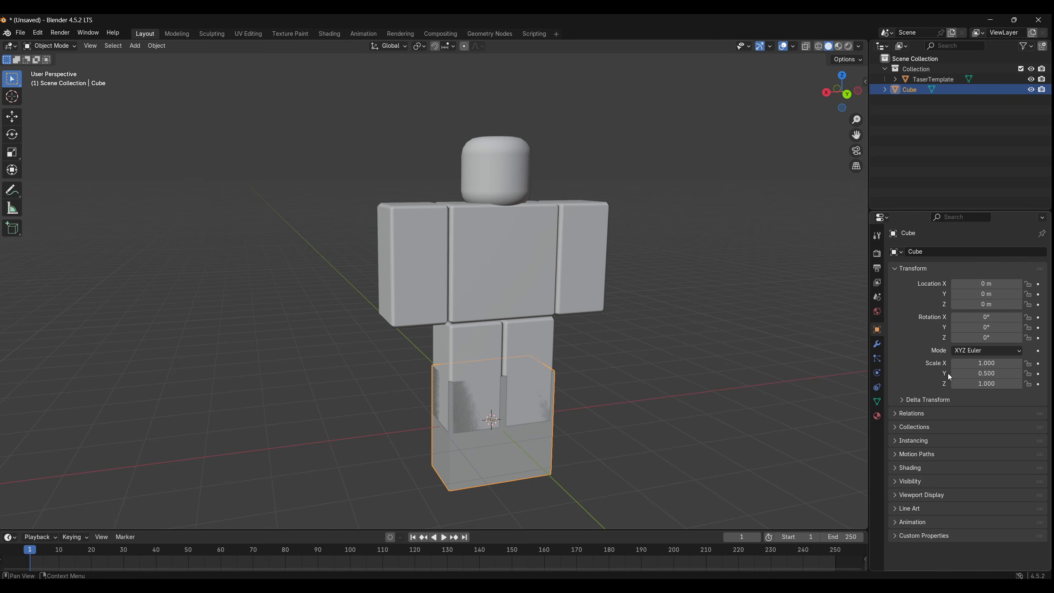
click(992, 363)
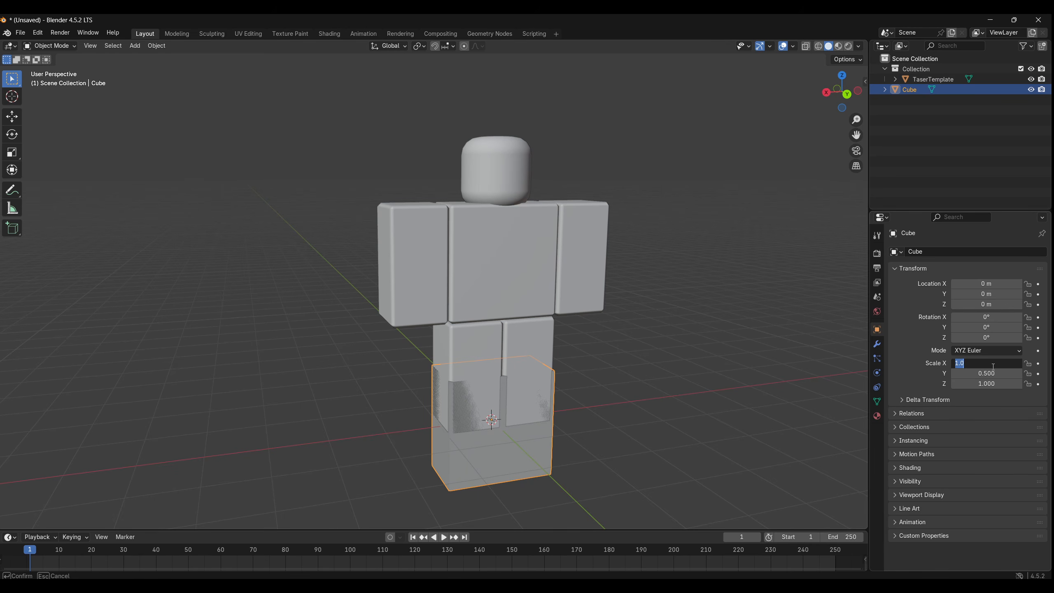
text(0)
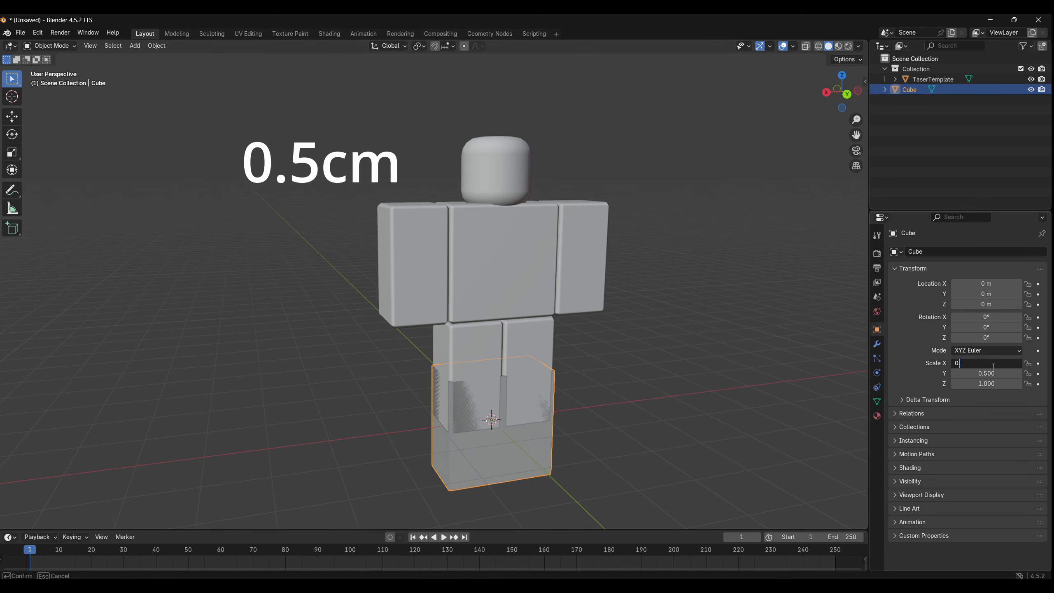
text(.5)
key(Return)
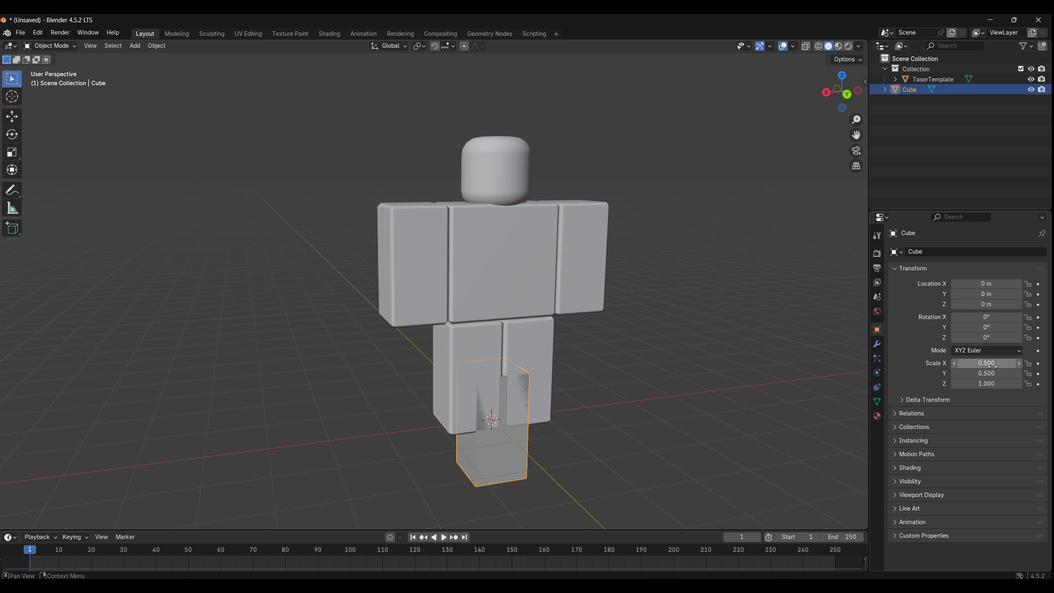
- Set the cube's Z location to 3 m to raise it to torso height
click(995, 303)
text(3)
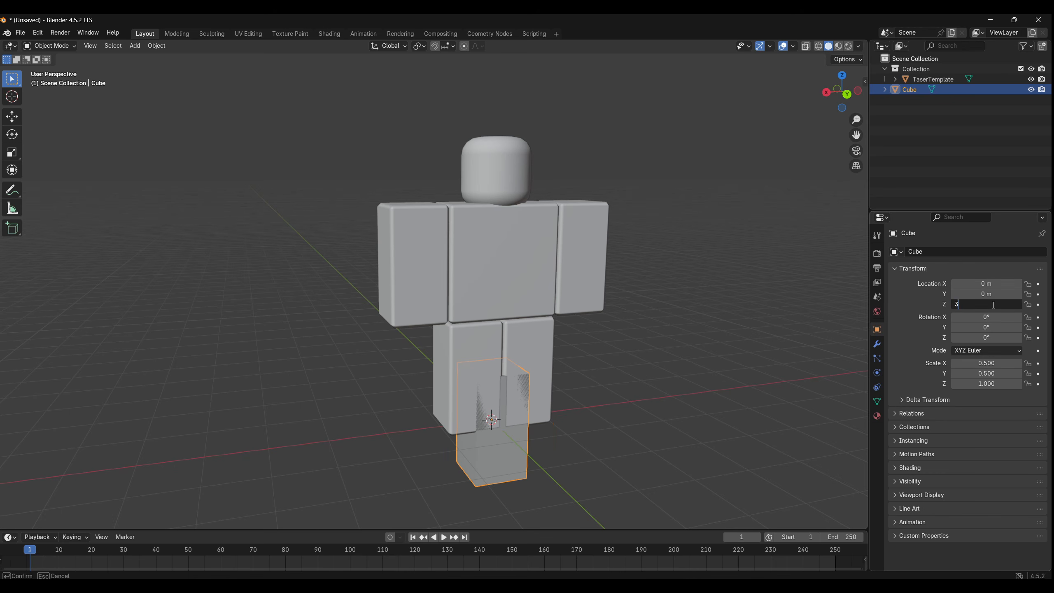
key(Return)
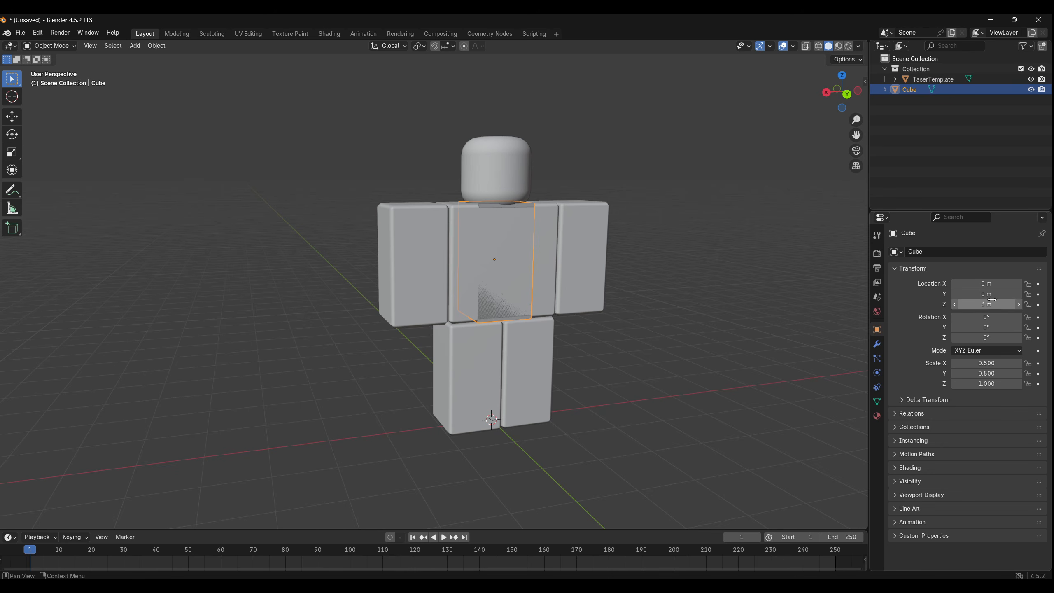
click(987, 284)
text(1)
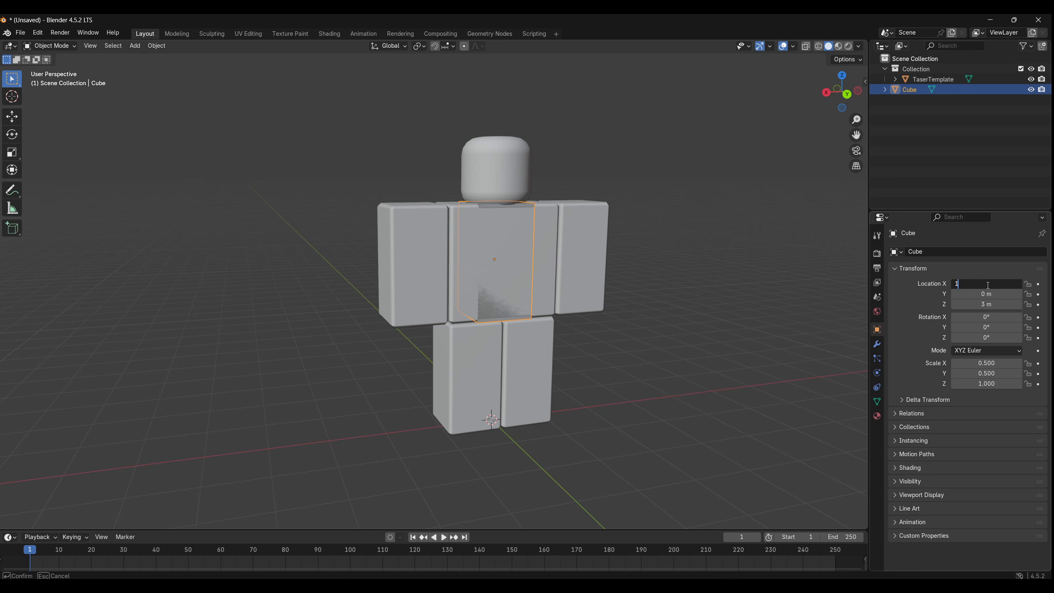
key(Return)
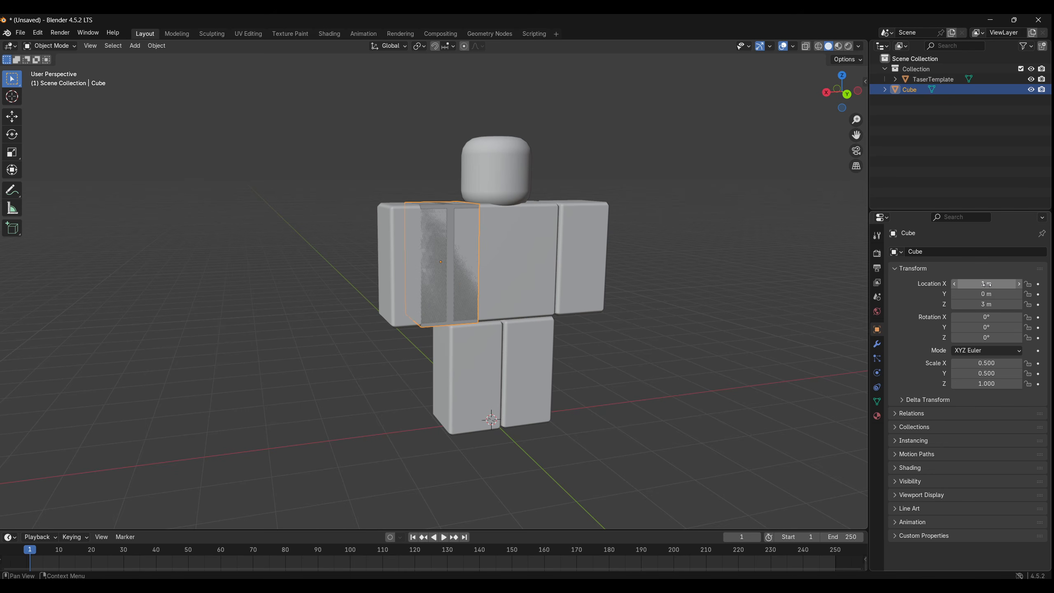
- Set the cube's X location to -0.5 m so it covers the negative-X half of the torso
click(987, 284)
text(-0.5)
key(Return)
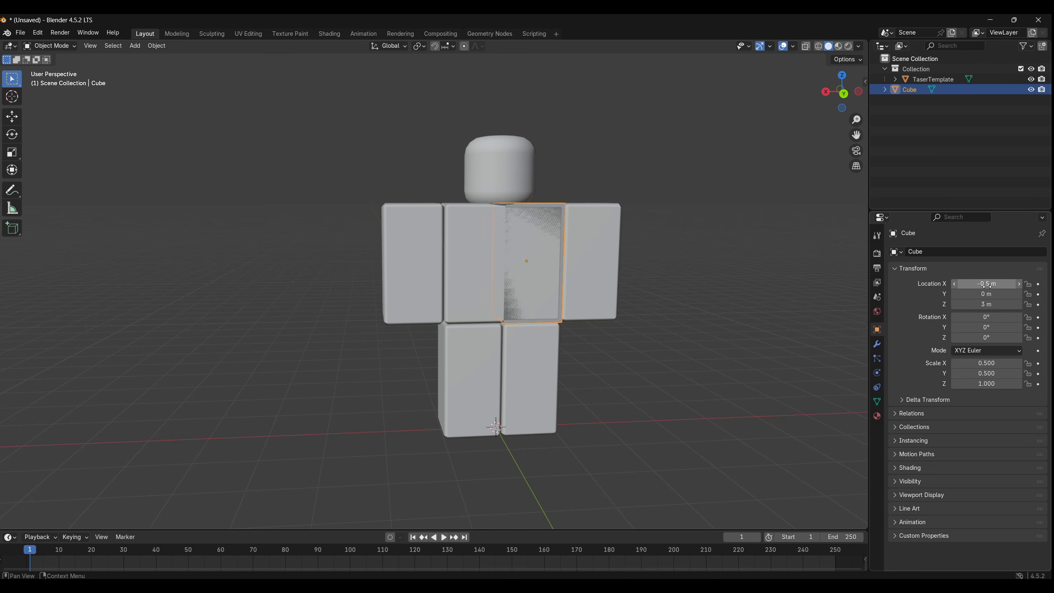
- Duplicate the torso cube in place and shift the copy to X -1.5 m over the adjacent arm
key(ctrl+KP_1)
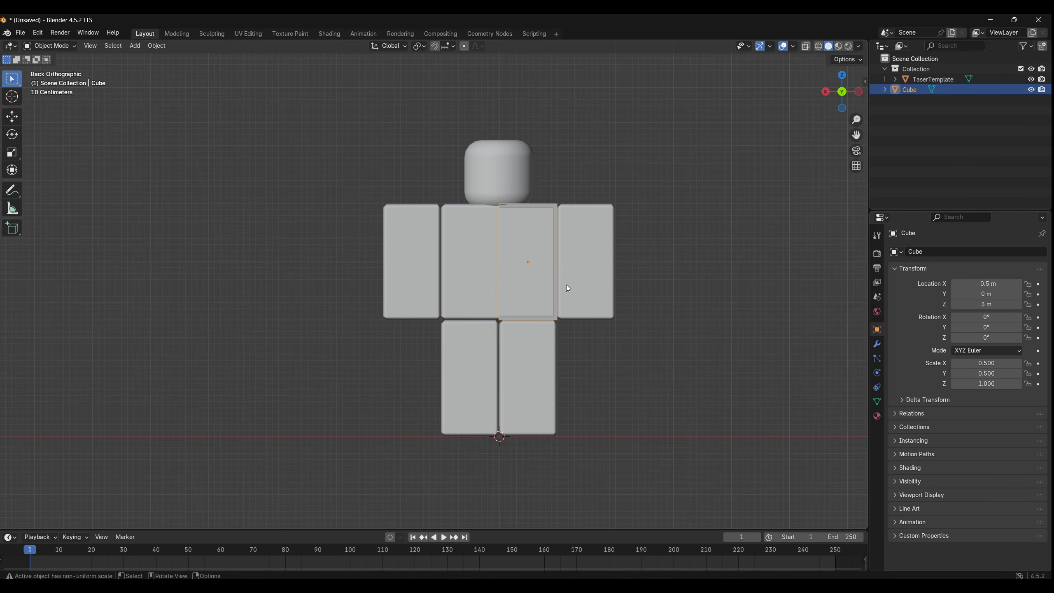
key(shift+d)
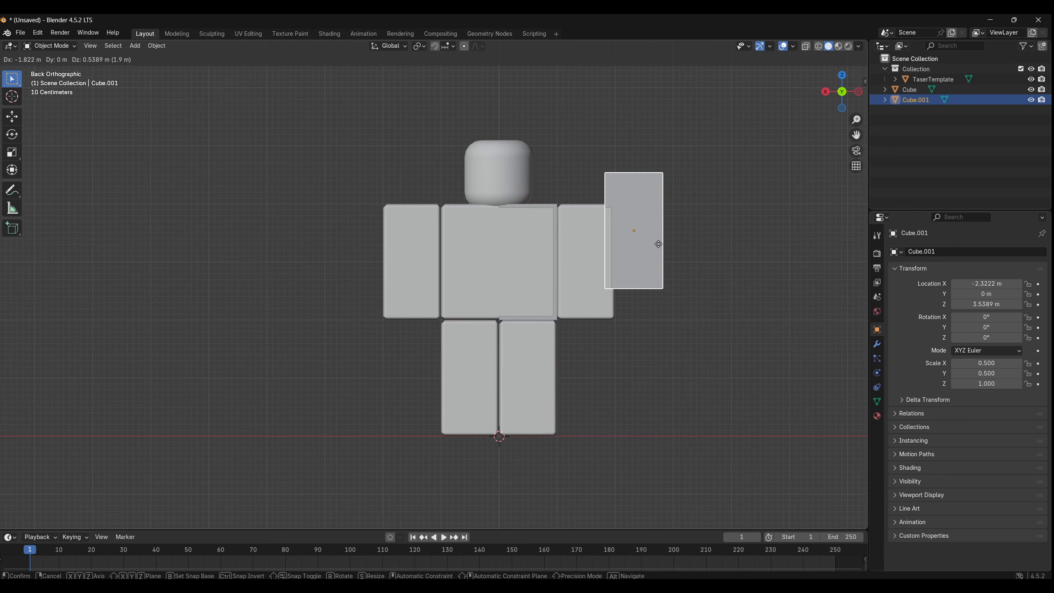
right_click(645, 206)
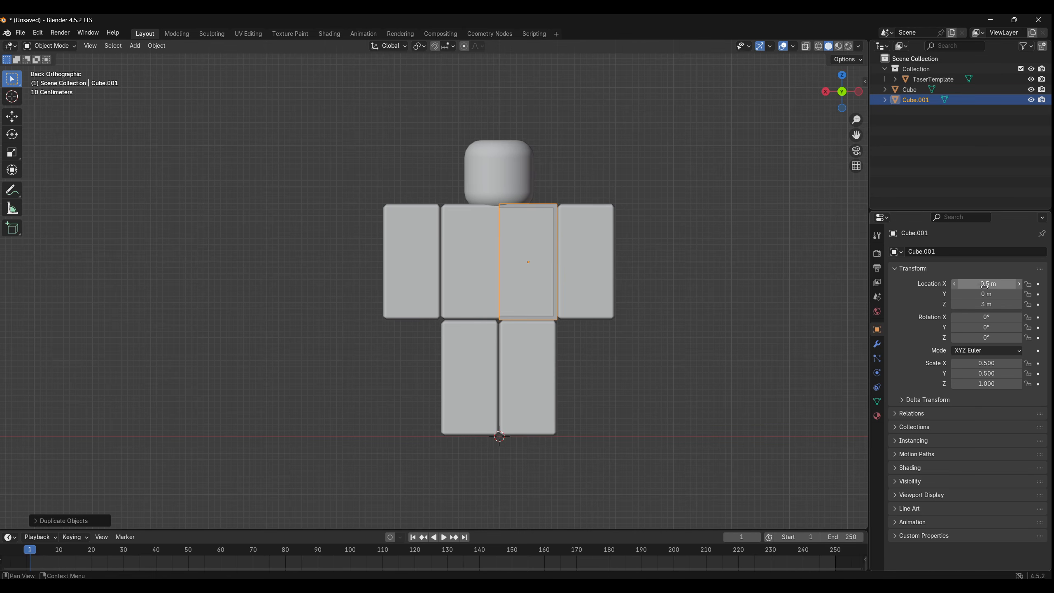
drag(989, 284, 951, 284)
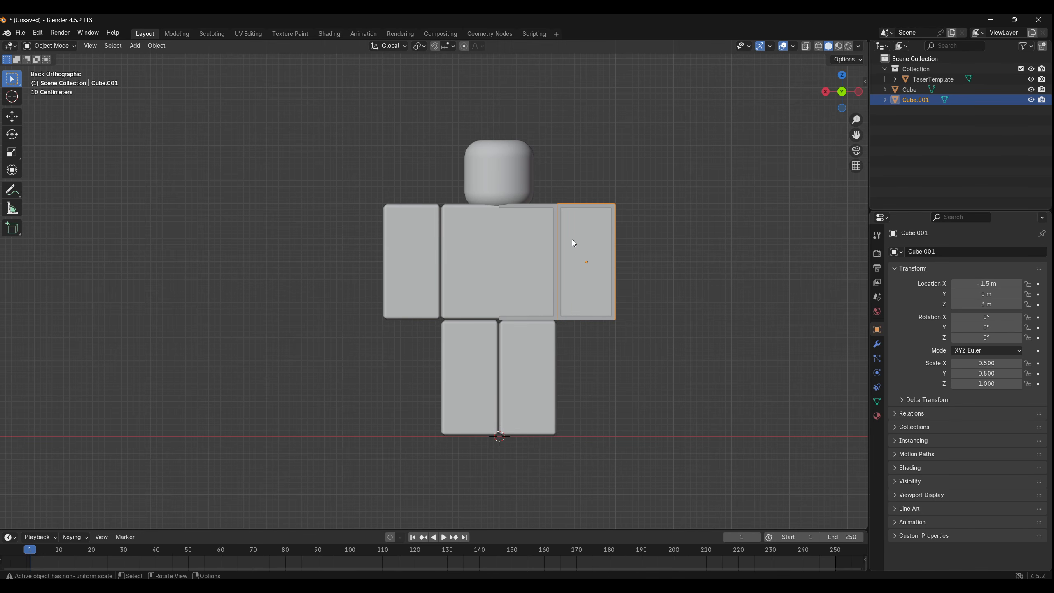
- Duplicate the torso cube again and lower the copy to Z 1 m over the leg beneath it
click(535, 235)
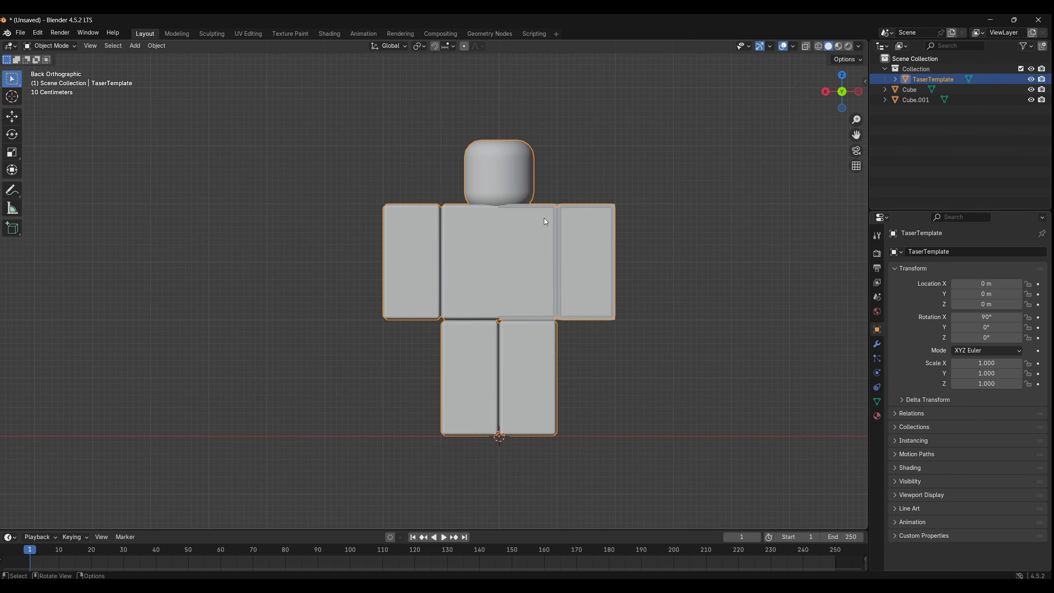
click(525, 246)
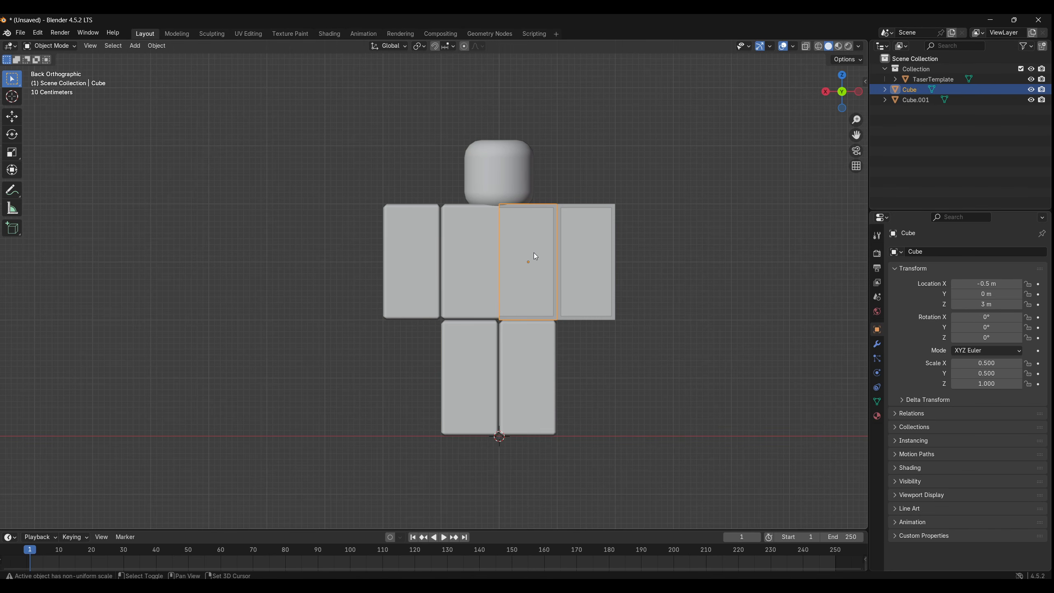
key(shift+d)
right_click(596, 260)
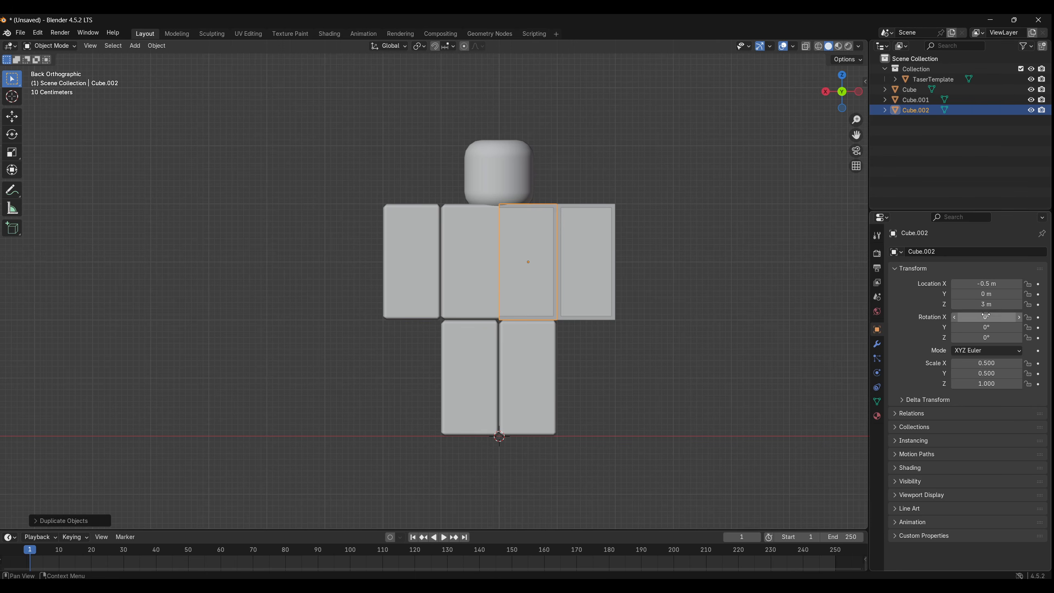
drag(986, 304, 952, 304)
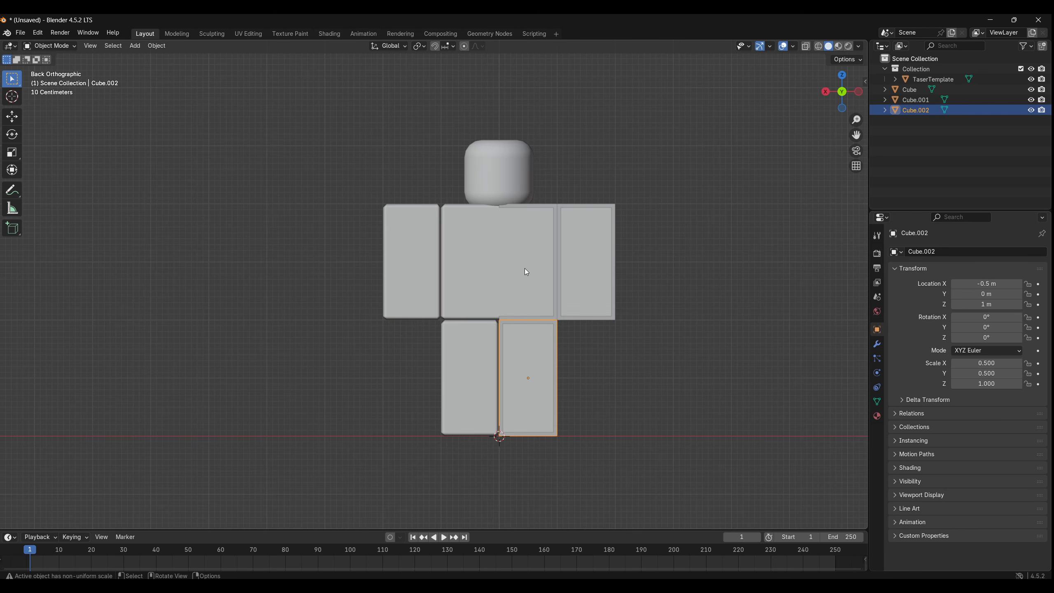
- Check the cubes with the template's collection temporarily hidden, and hide all three cubes in the viewport
click(1031, 69)
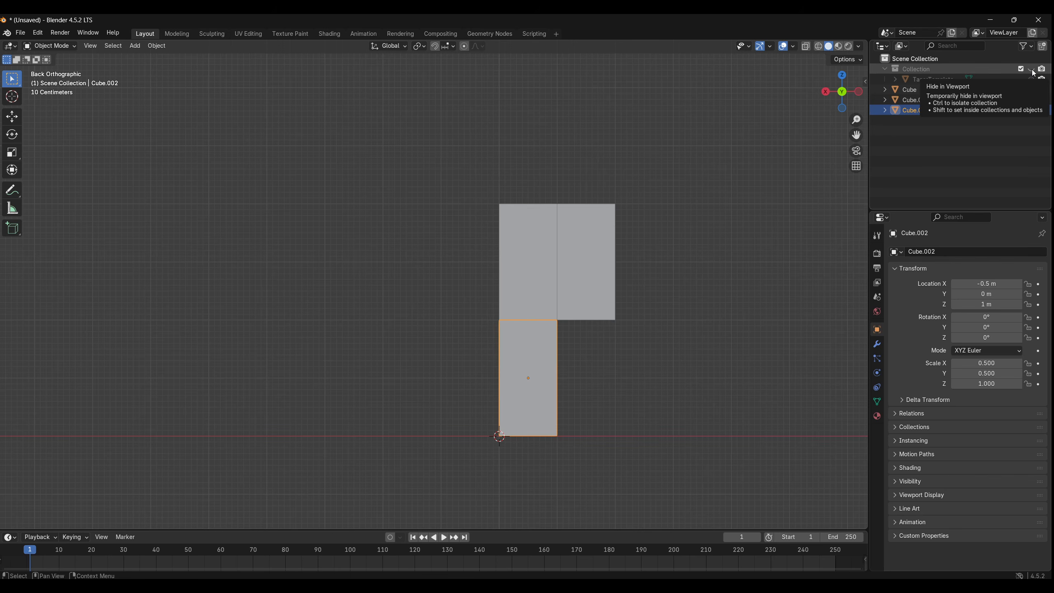
click(1032, 70)
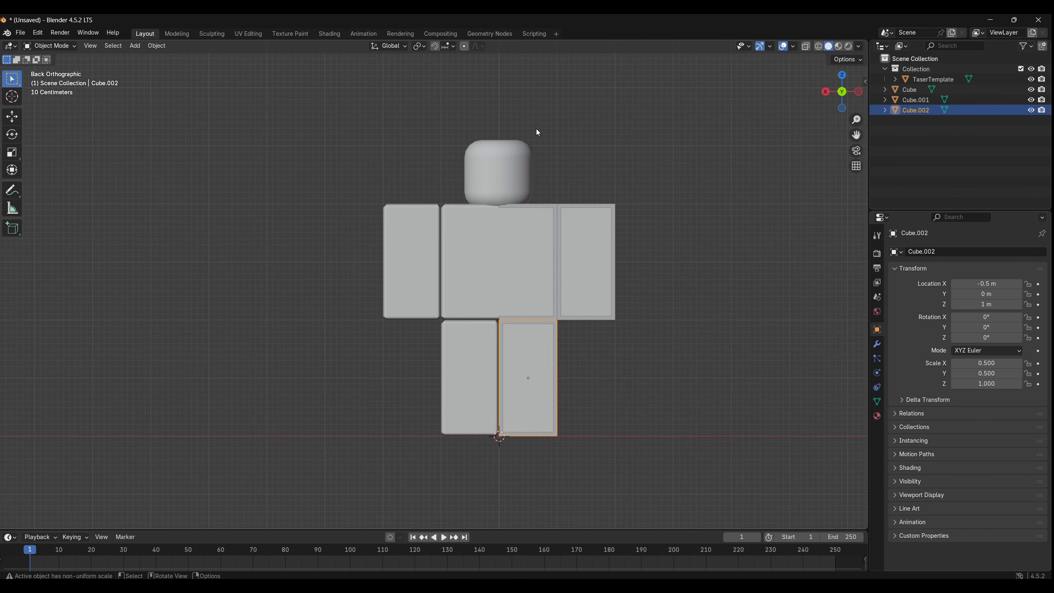
scroll(537, 133, up, 2)
click(1031, 109)
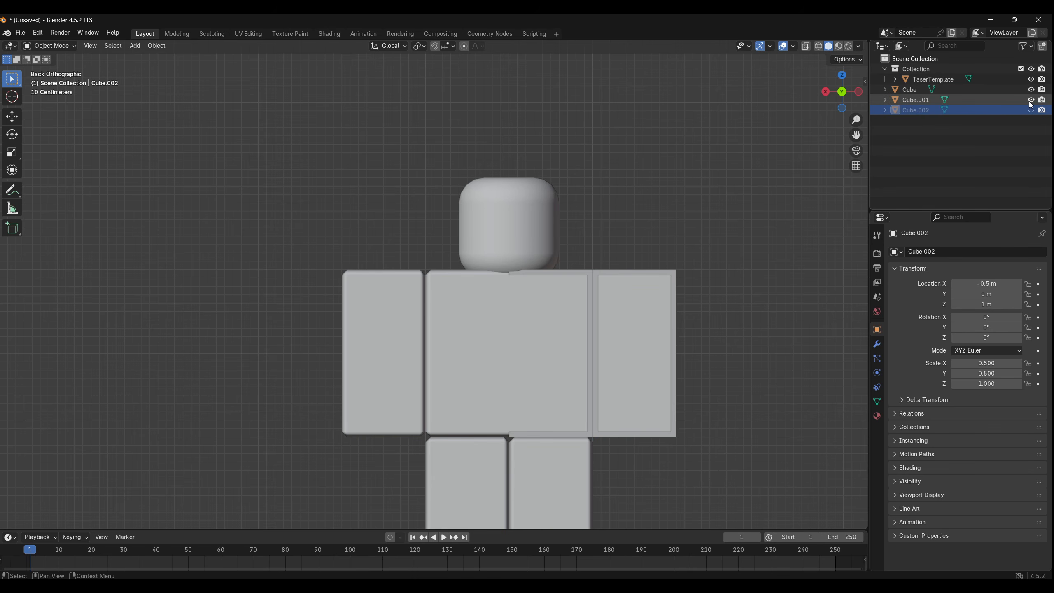
click(1031, 99)
click(1031, 89)
- Switch the viewport to wireframe shading and add a cylinder mesh
scroll(549, 208, up, 1)
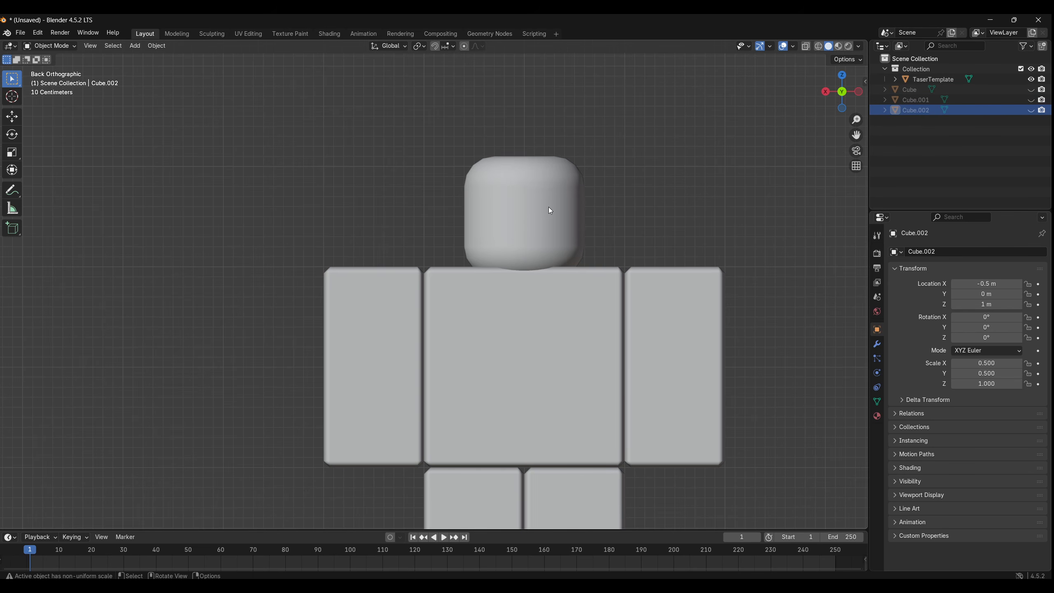
scroll(722, 333, down, 2)
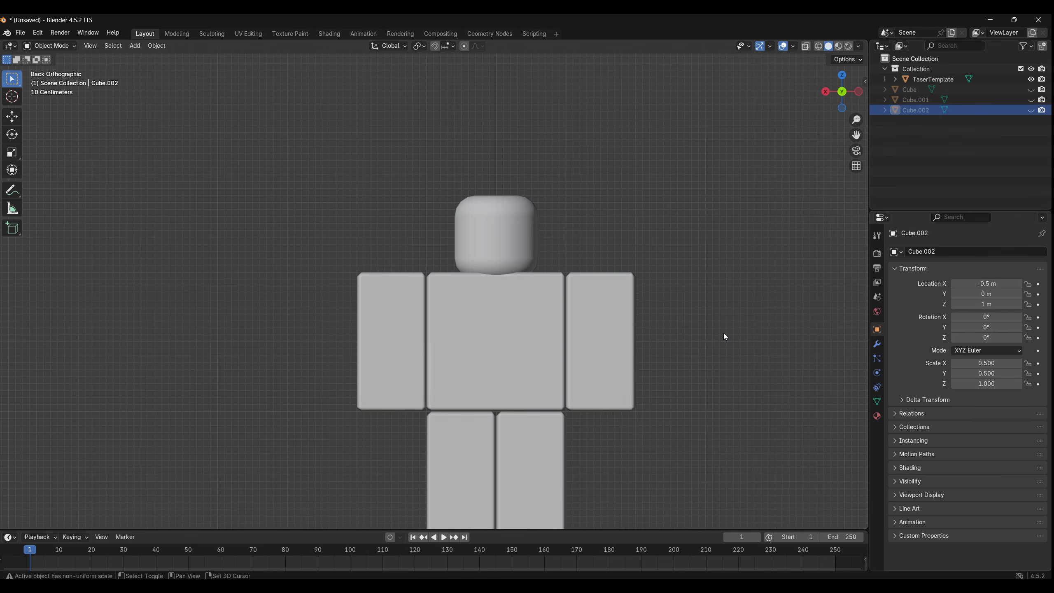
shift+scroll(723, 333, down, 2)
click(818, 46)
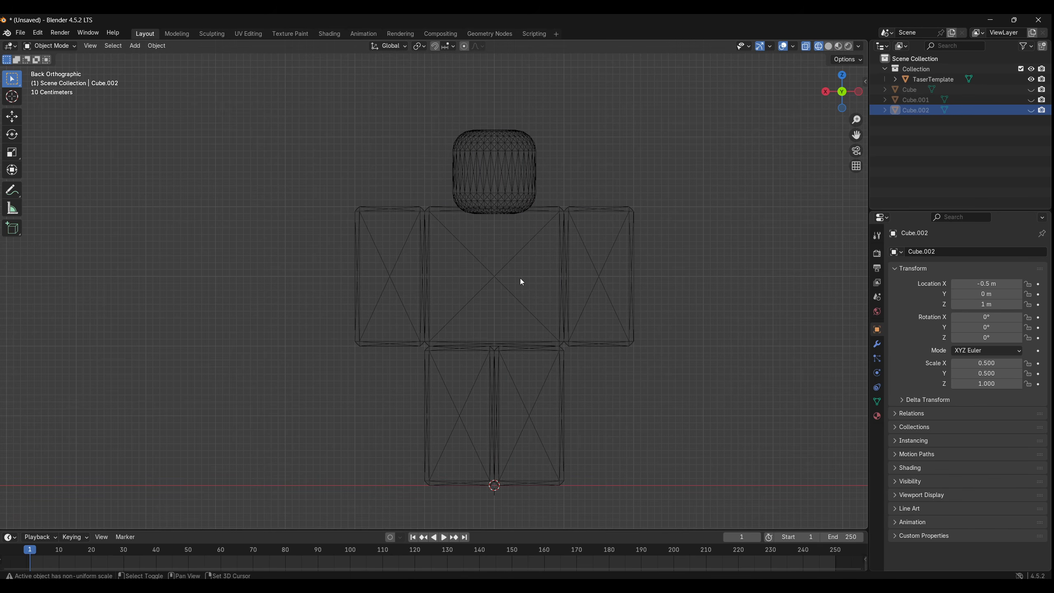
key(shift+a)
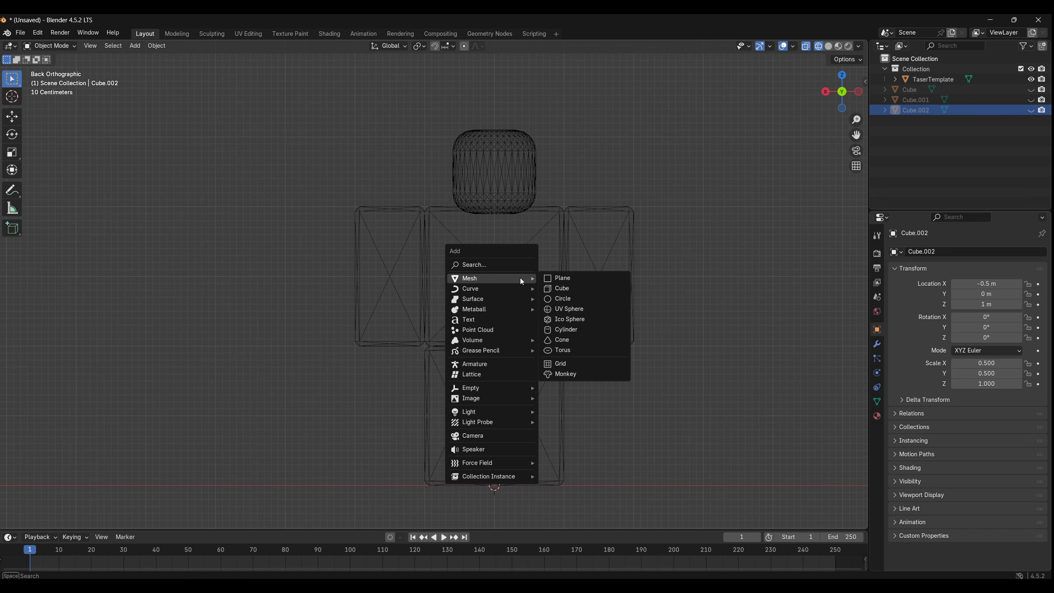
click(572, 331)
- Move the cylinder up to the head at about Z 4.79 m and scale it uniformly to about 0.456
key(shift+space)
key(g)
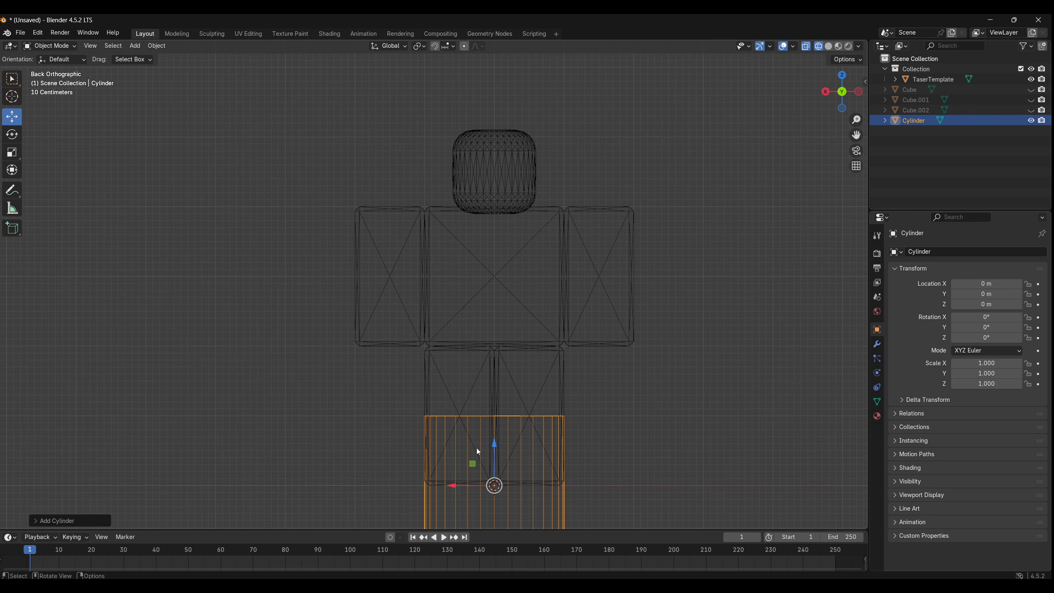
drag(497, 458, 510, 121)
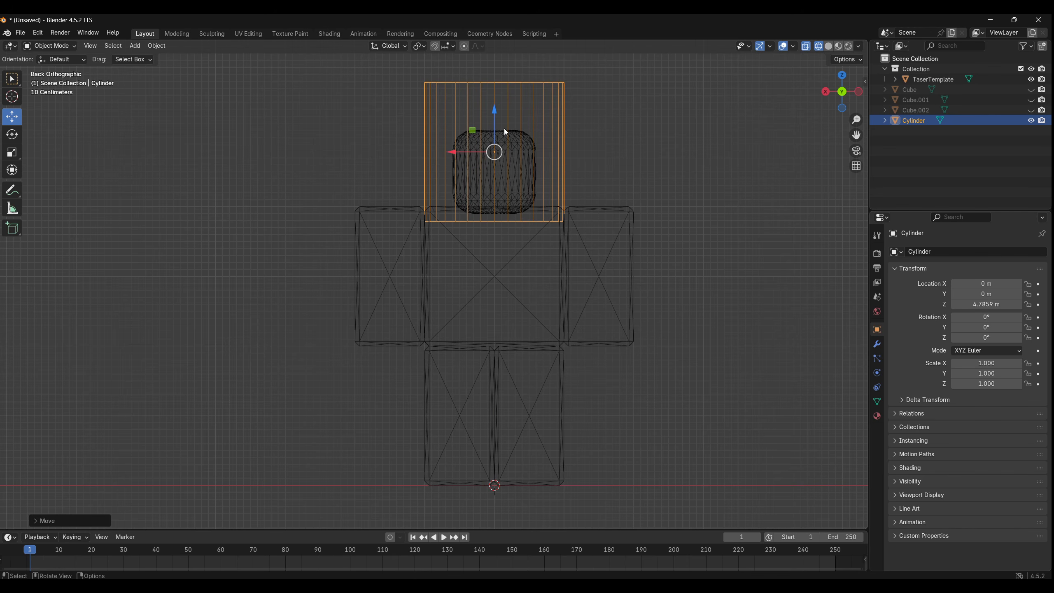
key(shift+s)
key(Escape)
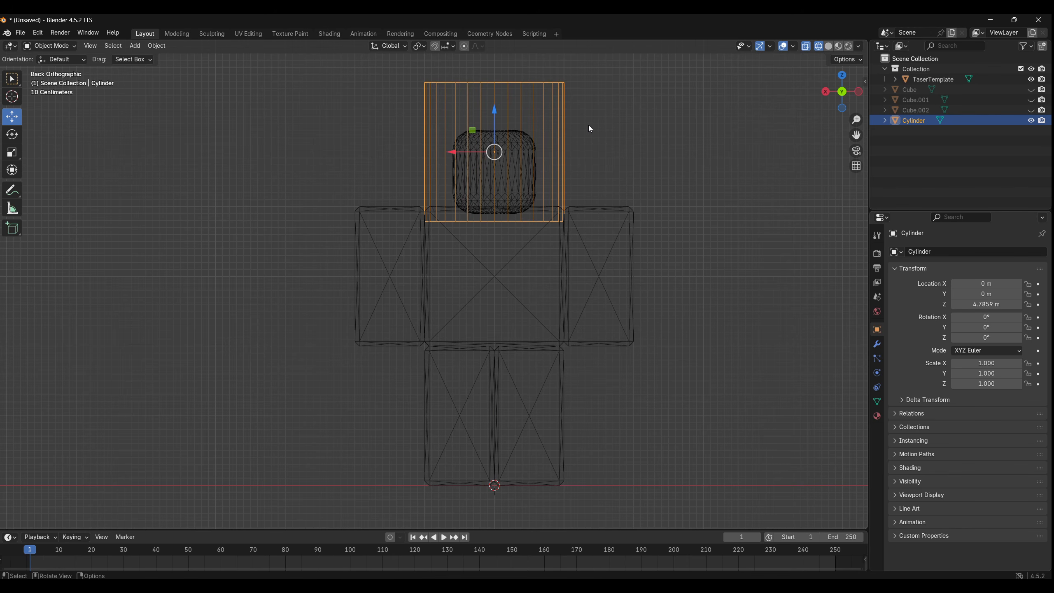
key(s)
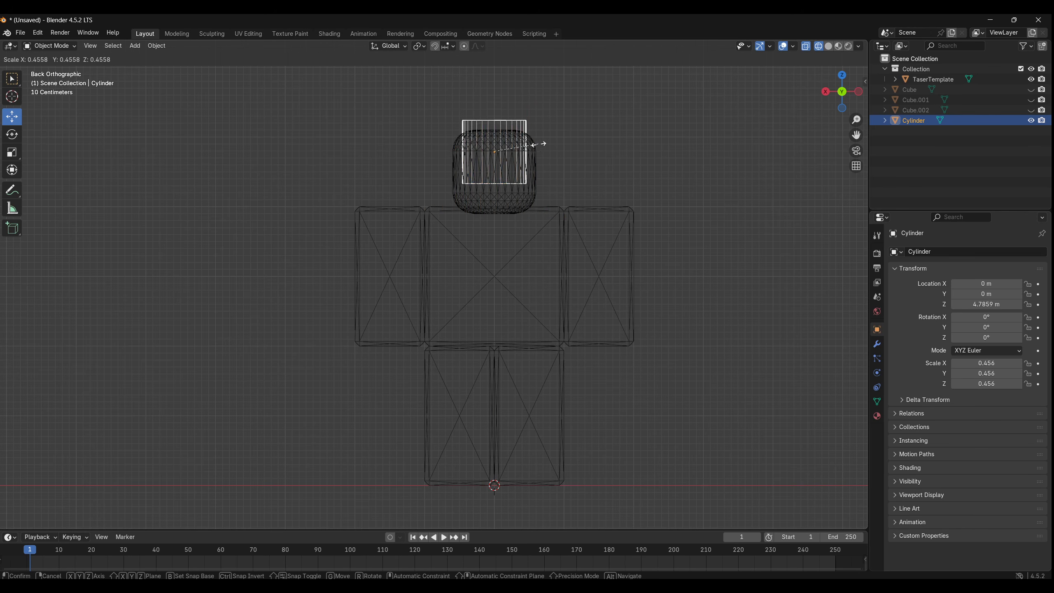
click(541, 146)
- Fit the cylinder to the flat underside of the head by lowering it to about Z 4.22 m and scaling it uniformly to about 0.307
scroll(547, 235, up, 2)
scroll(547, 235, up, 3)
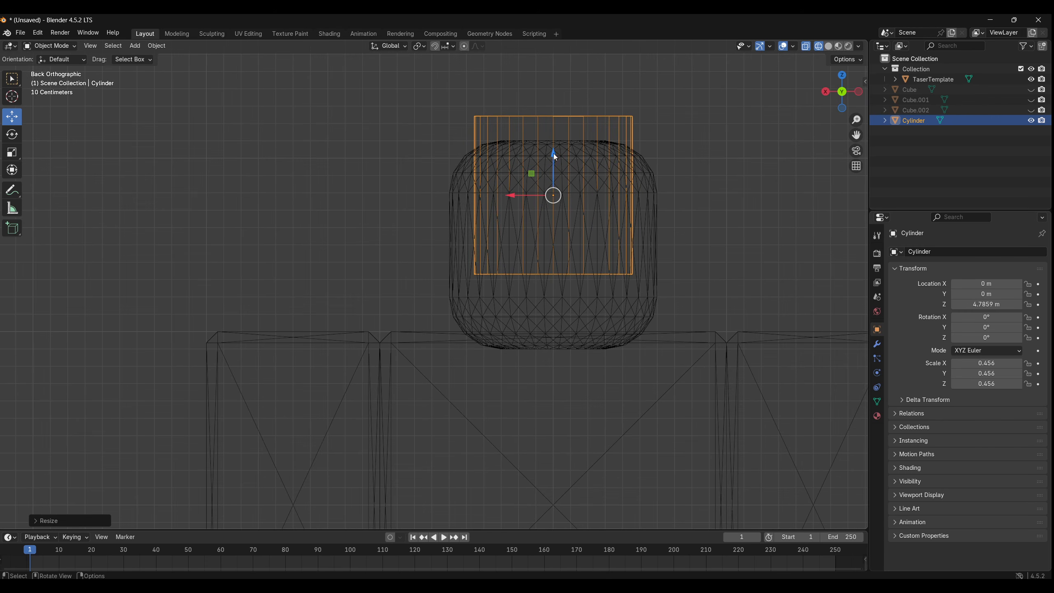
drag(554, 153, 558, 227)
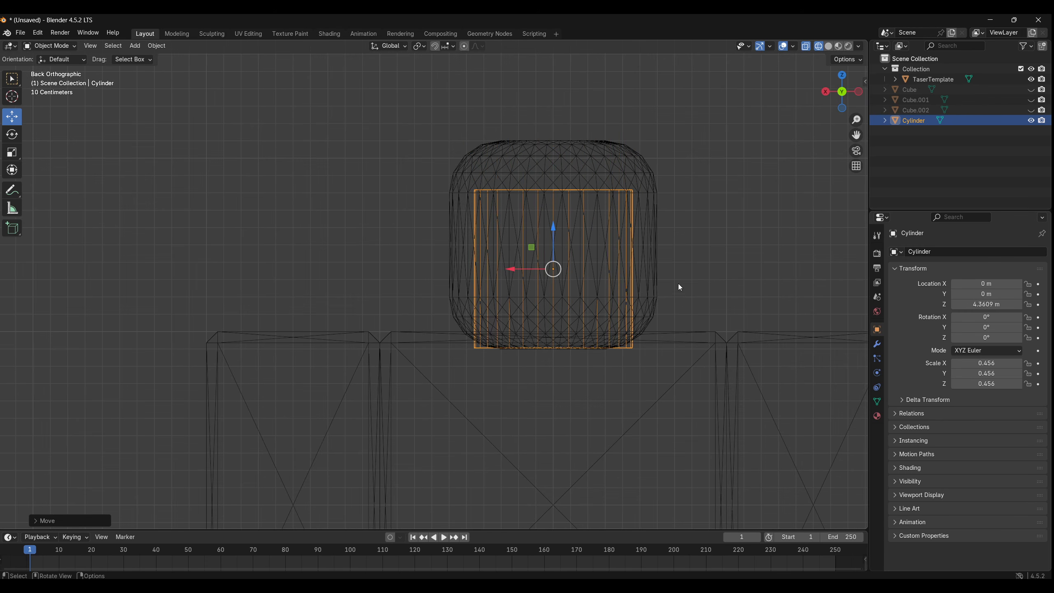
key(s)
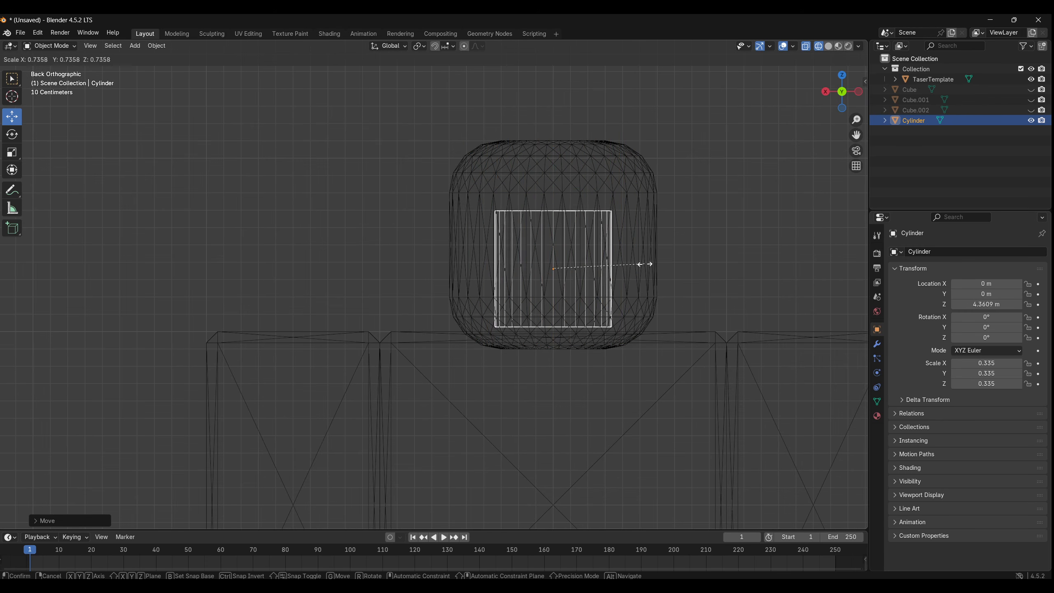
click(602, 253)
drag(553, 227, 554, 251)
key(s)
click(662, 293)
key(s)
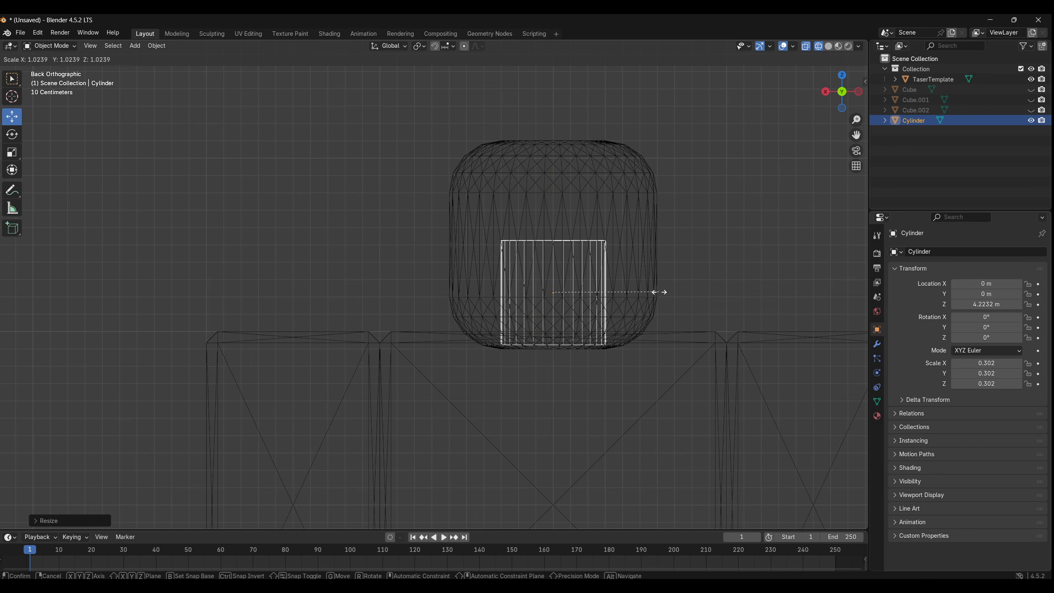
click(661, 291)
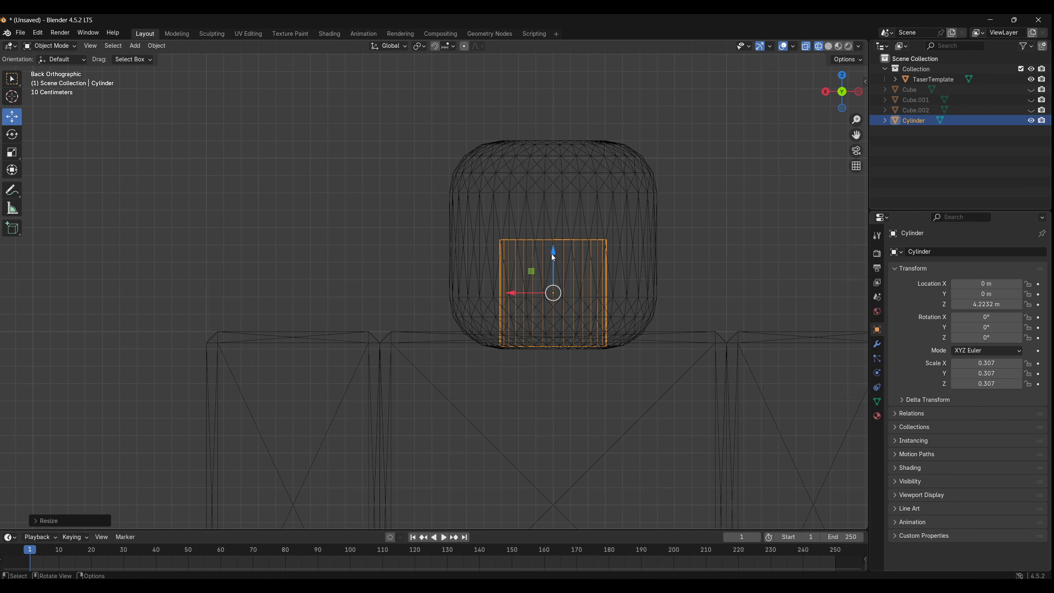
- Flatten the cylinder to a Z scale of about 0.012 and lower it to about Z 3.91 m on the head's underside
drag(553, 257, 603, 316)
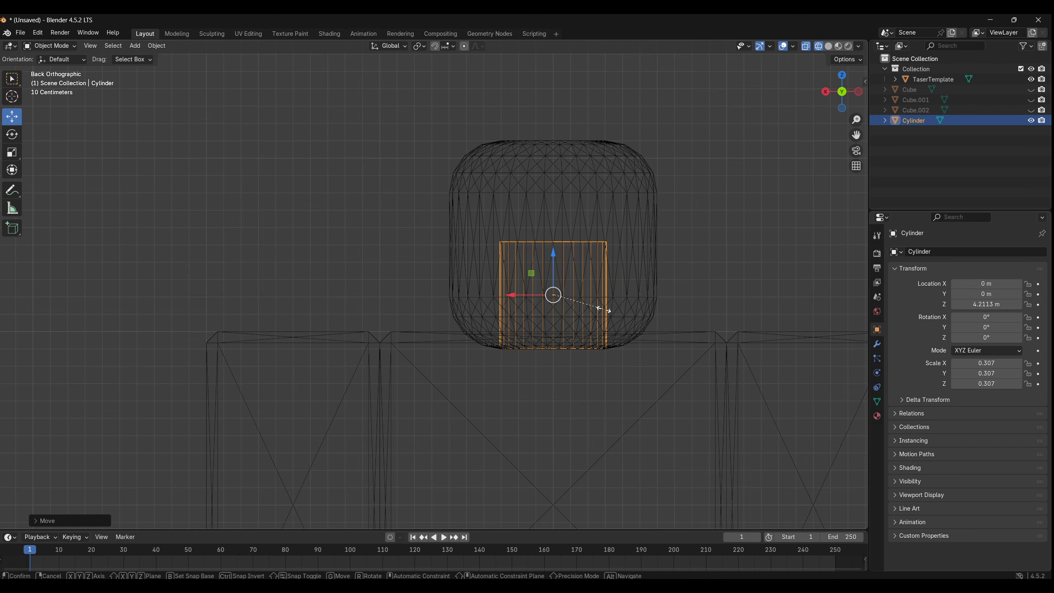
key(s)
key(z)
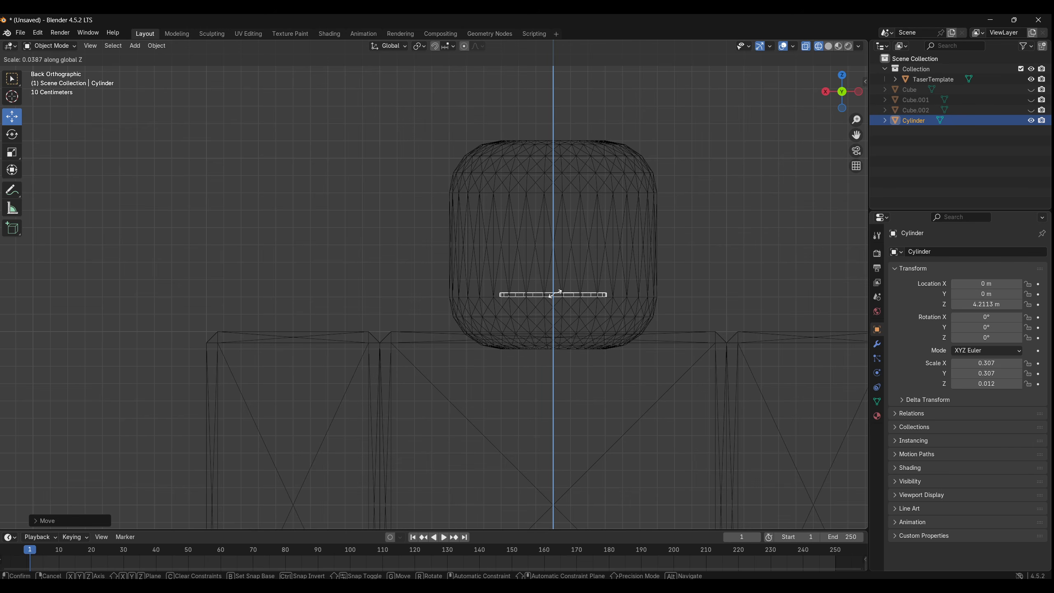
click(557, 293)
drag(554, 265, 551, 316)
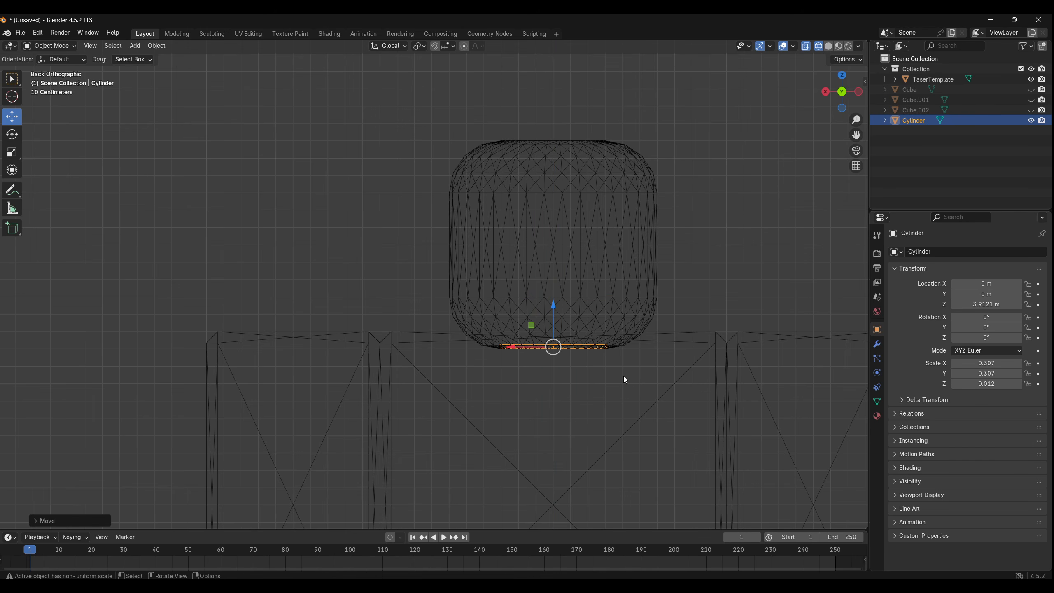
click(563, 364)
click(571, 347)
click(568, 345)
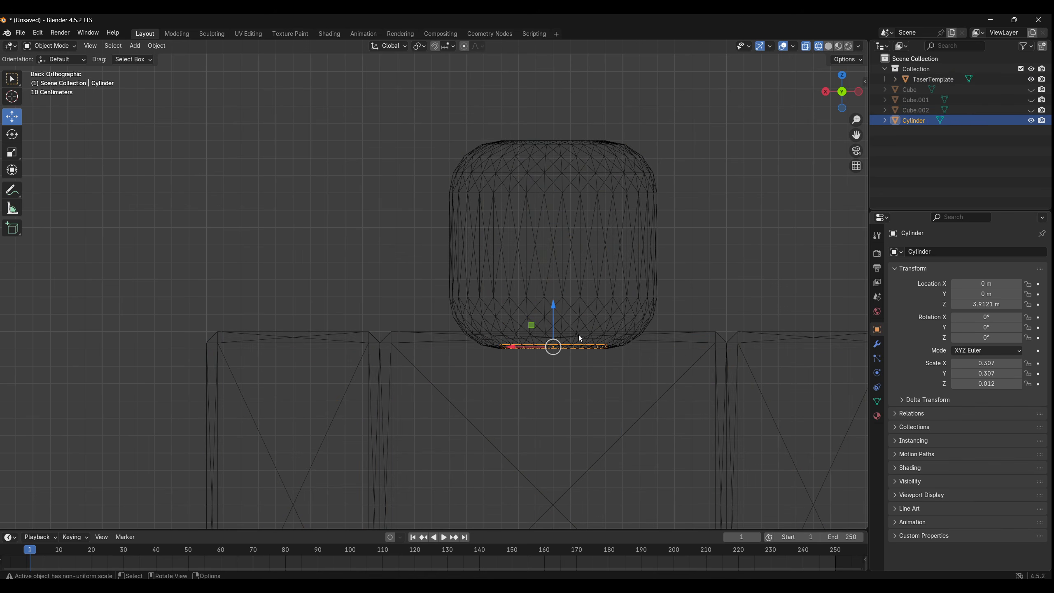
- In Edit Mode, select the flattened cylinder's upper vertex ring with X-ray on and scale it outward to the head's lower contour
key(Tab)
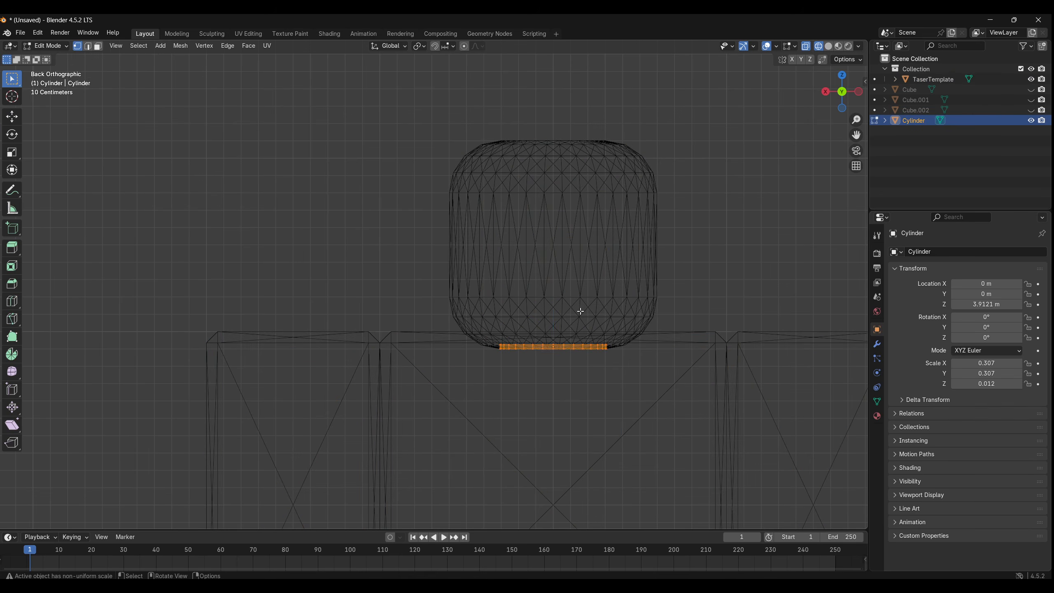
scroll(574, 325, up, 2)
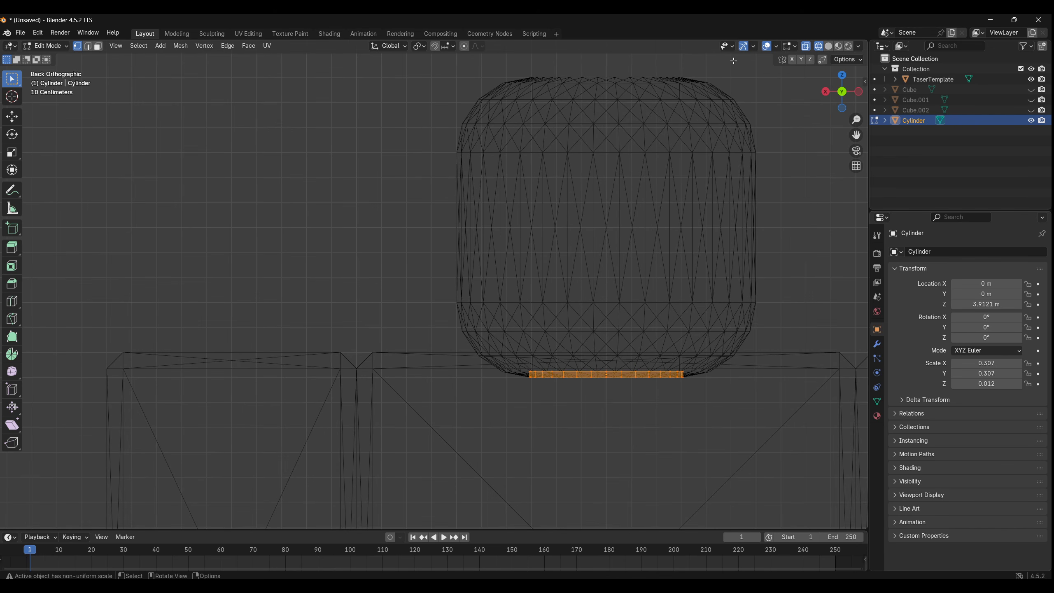
click(804, 47)
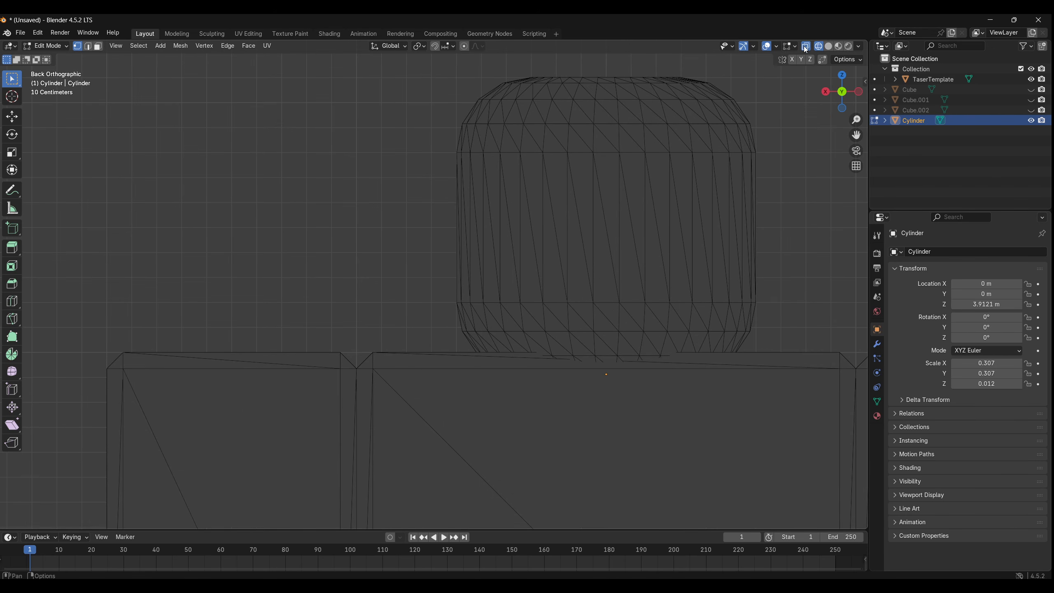
click(805, 47)
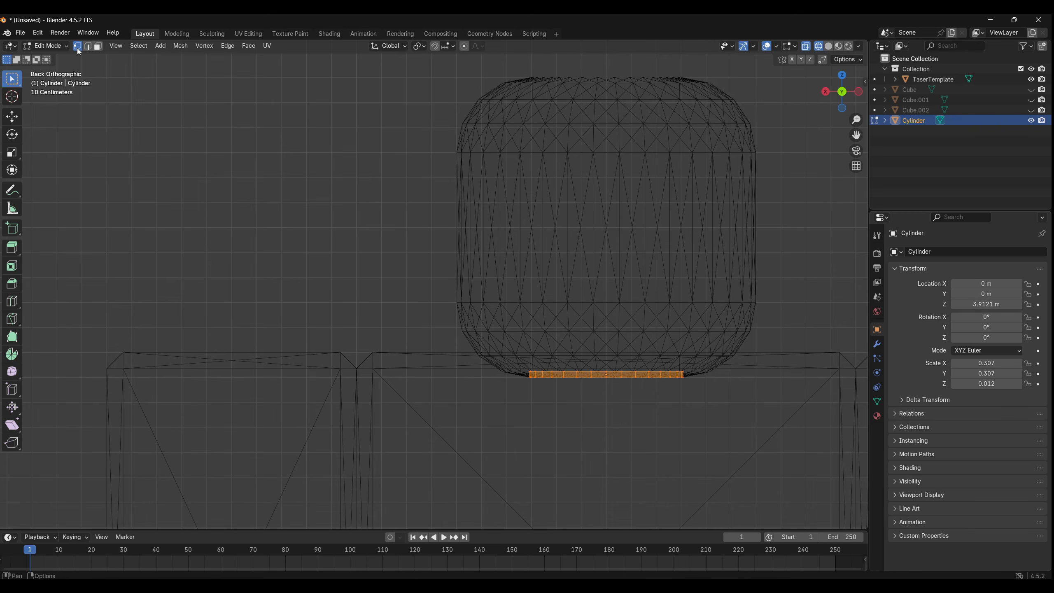
click(279, 220)
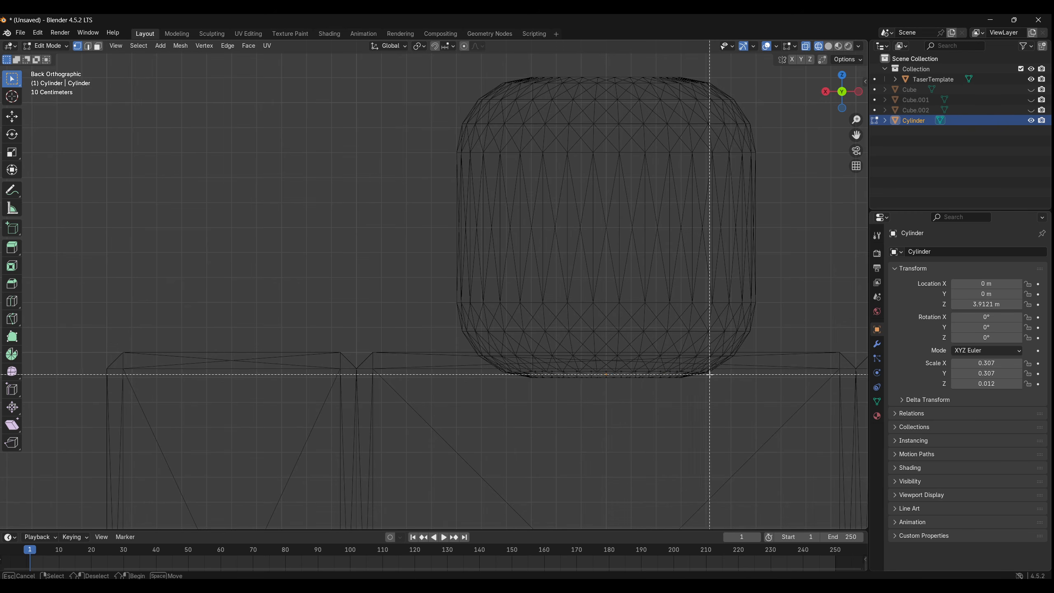
drag(703, 375, 479, 331)
middle_drag(571, 337, 683, 385)
click(841, 95)
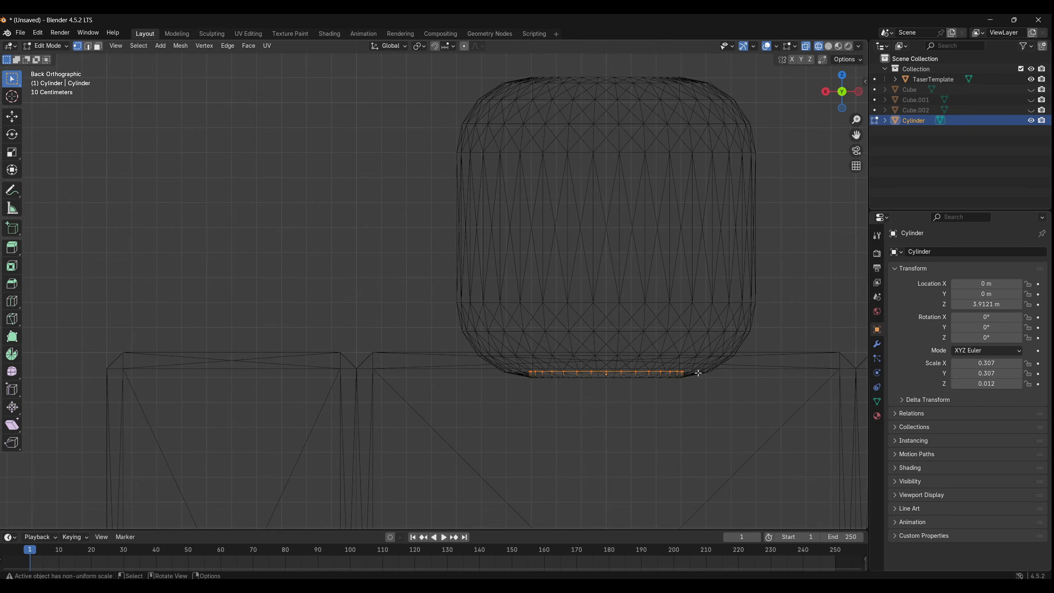
key(s)
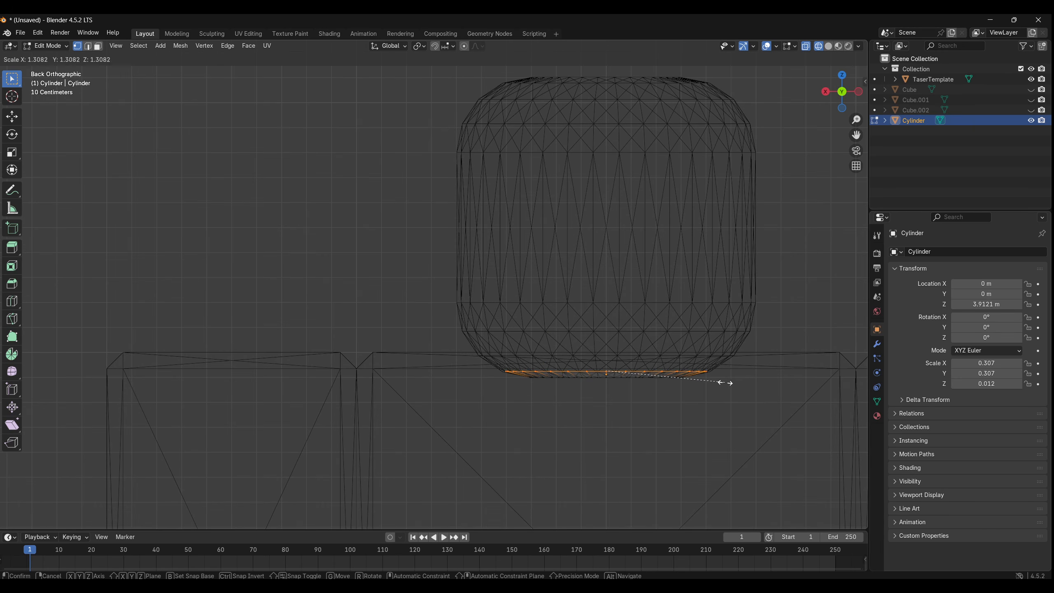
click(729, 382)
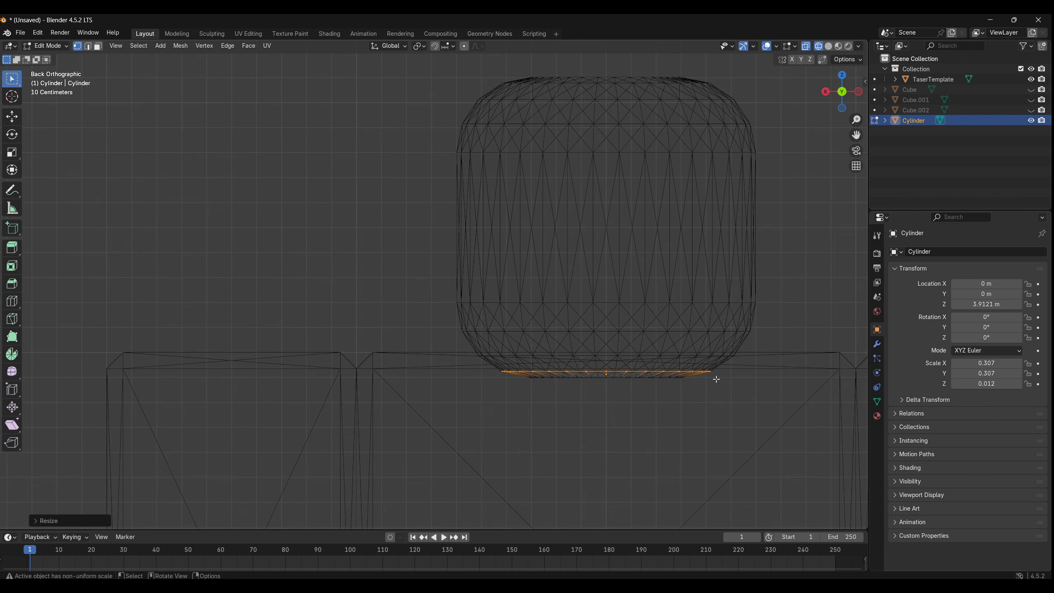
- Extrude the top ring upward in two levels along the head's lower curve, widening each one to match the template outline
key(e)
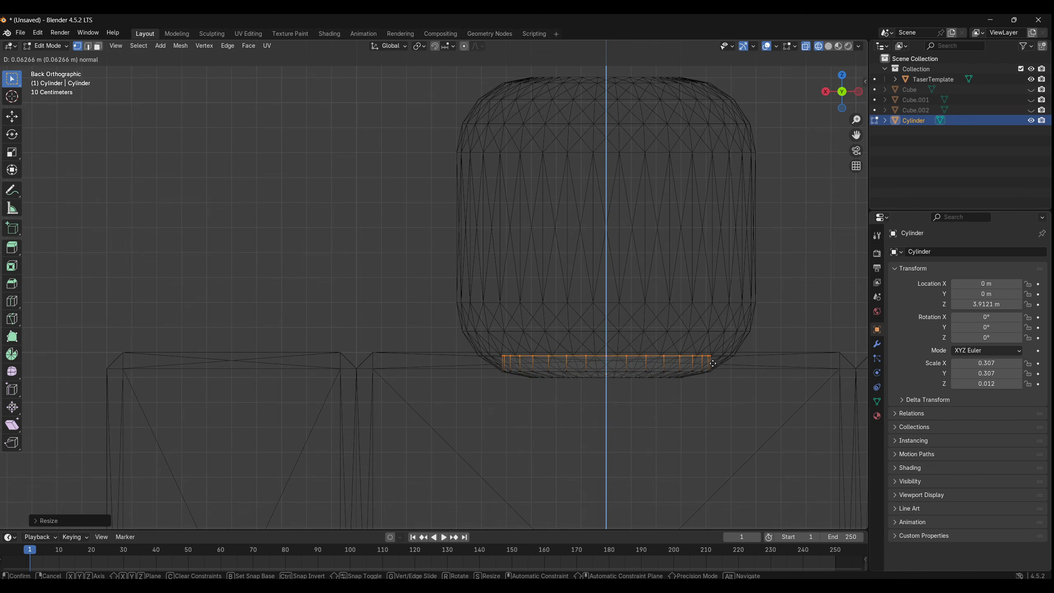
click(712, 363)
key(s)
click(734, 365)
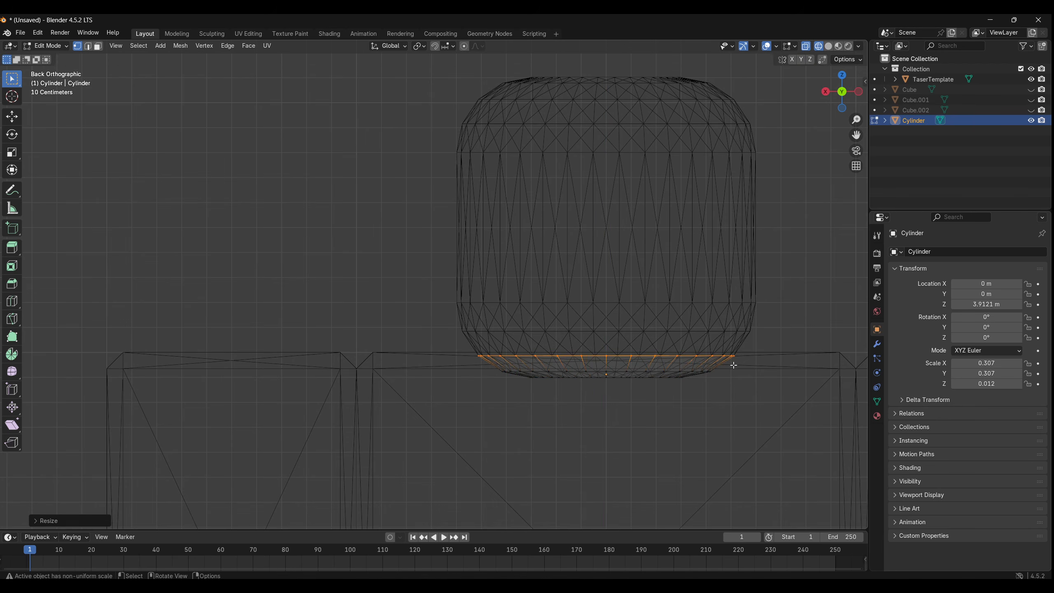
key(e)
click(729, 341)
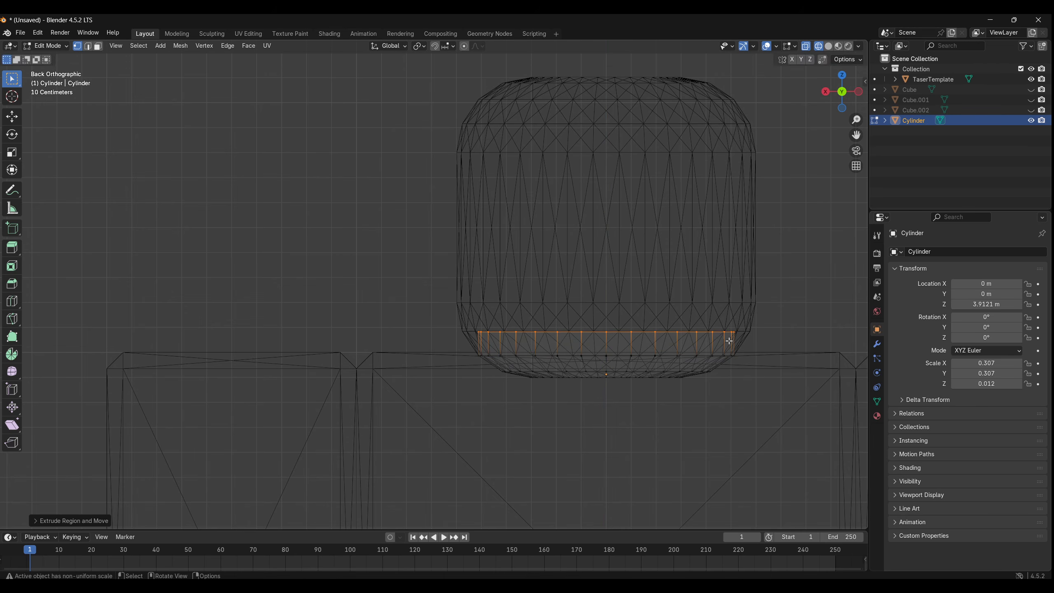
key(s)
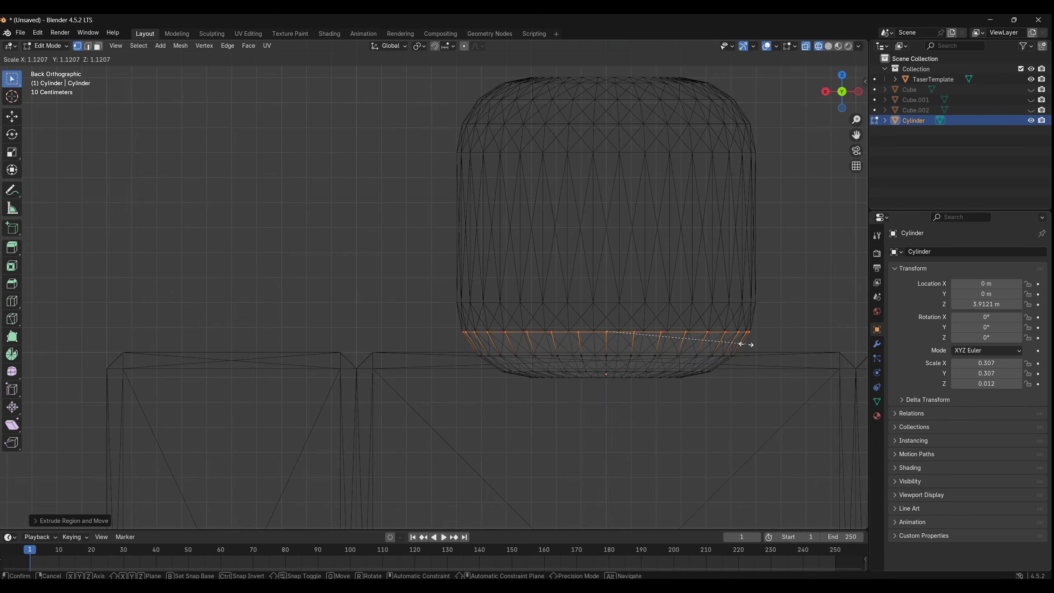
click(746, 344)
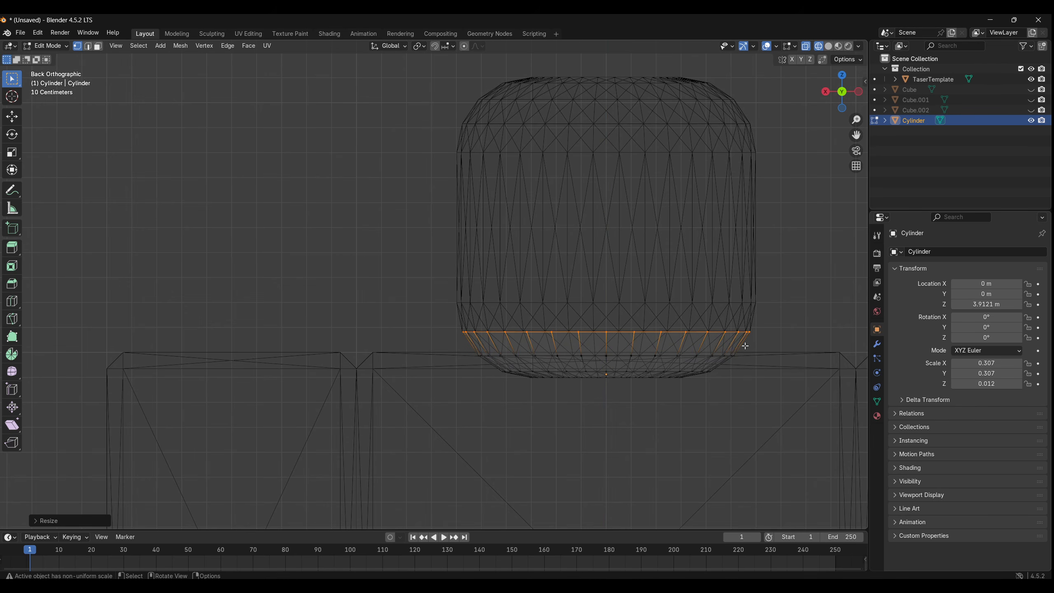
- Extrude another level scaled to about 1.03, and extrude straight up to the upper end of the head's vertical side
key(e)
click(742, 317)
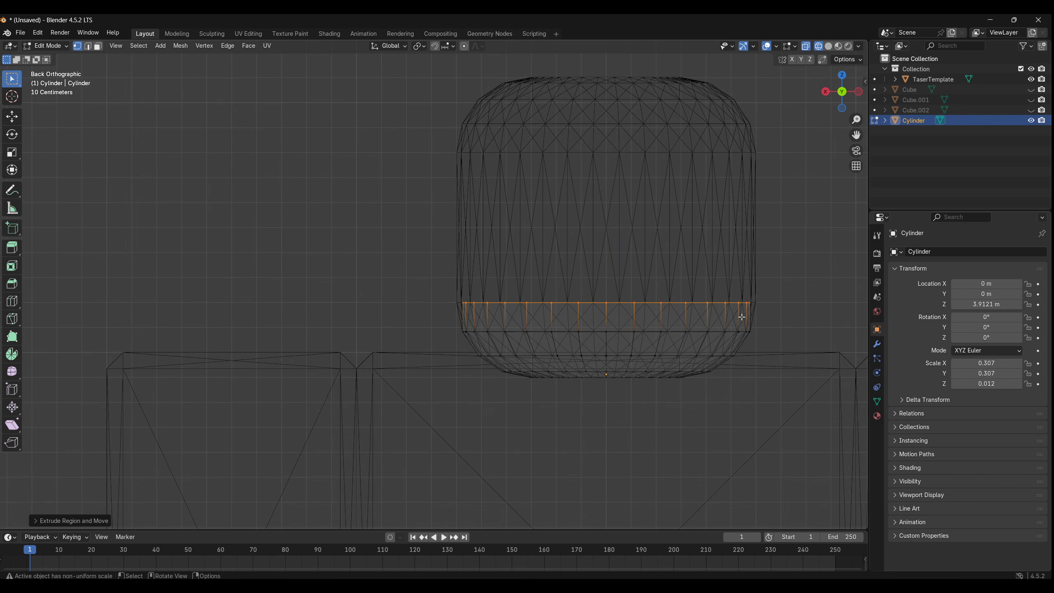
key(s)
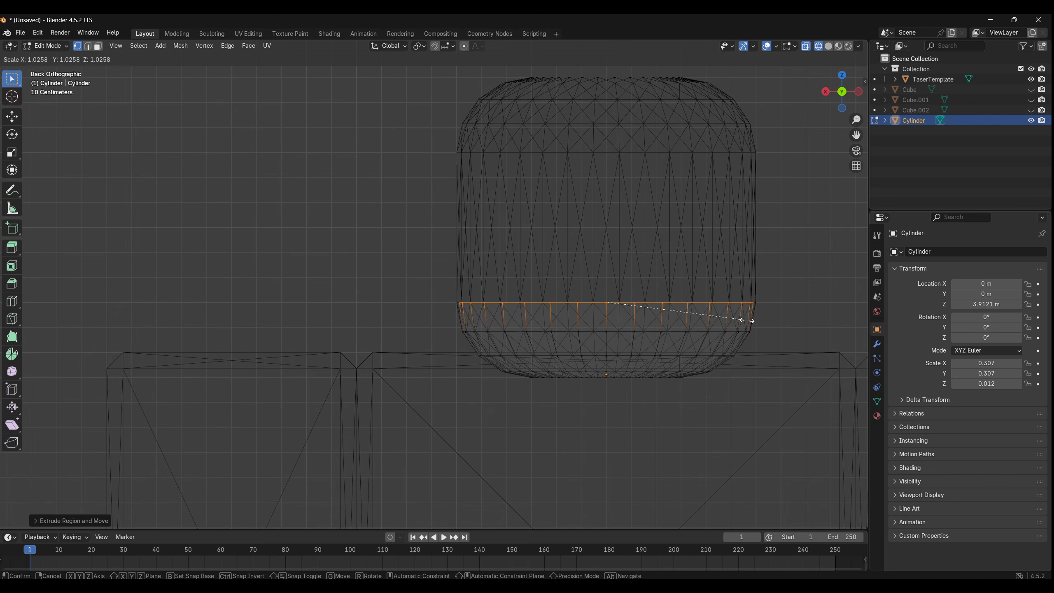
click(750, 319)
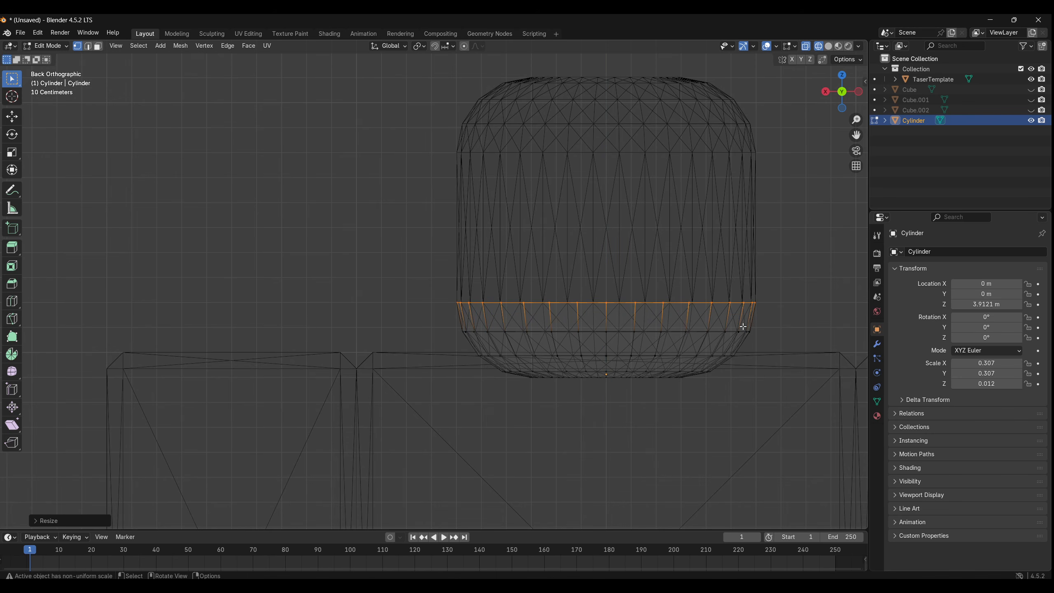
key(e)
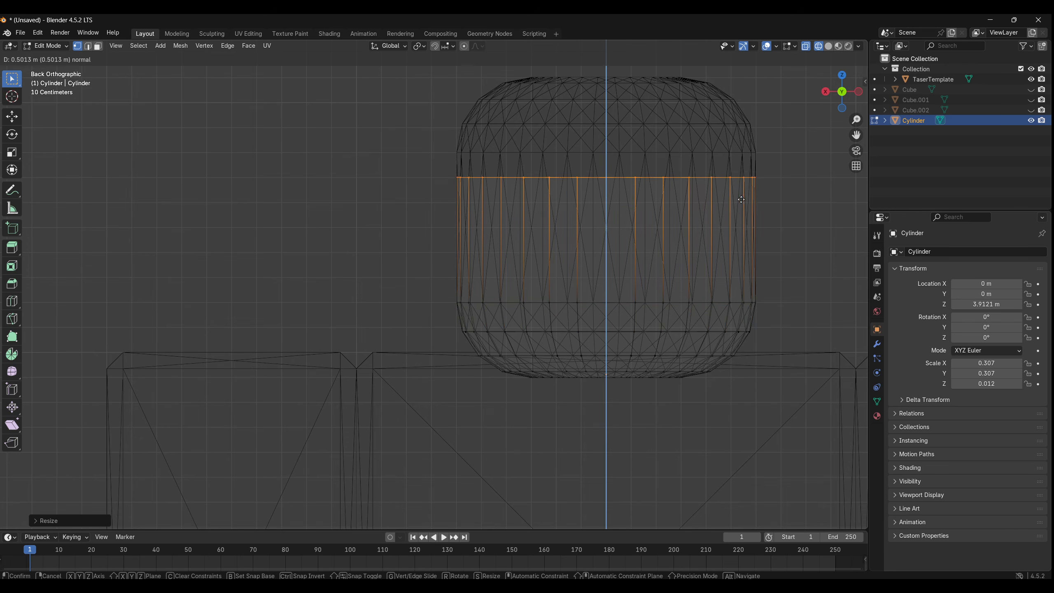
click(744, 175)
- Extrude two levels up the start of the head's upper curve, scaling each ring inward to the template outline
key(e)
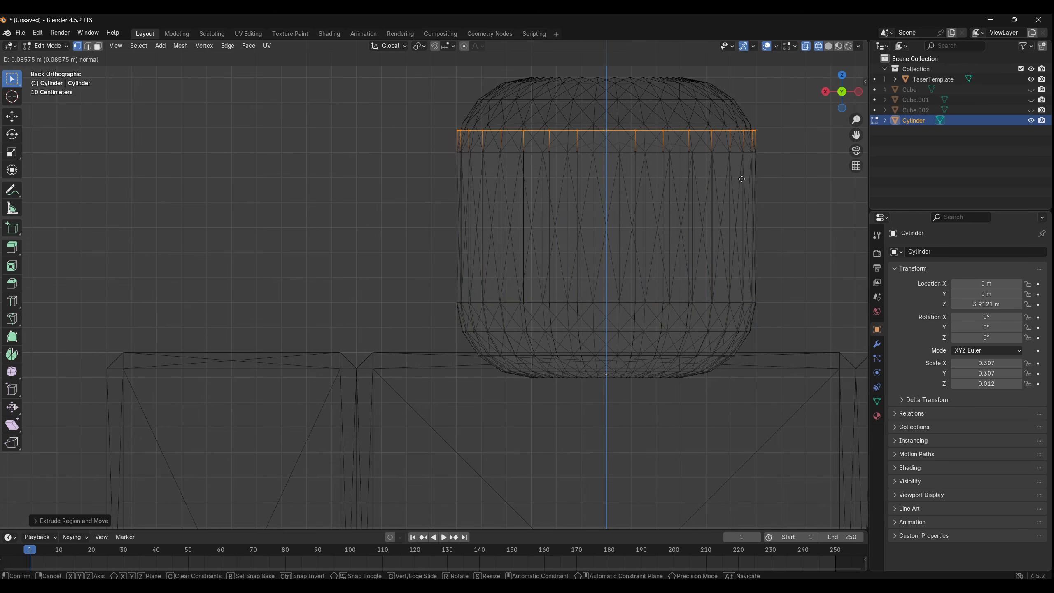
click(739, 173)
key(s)
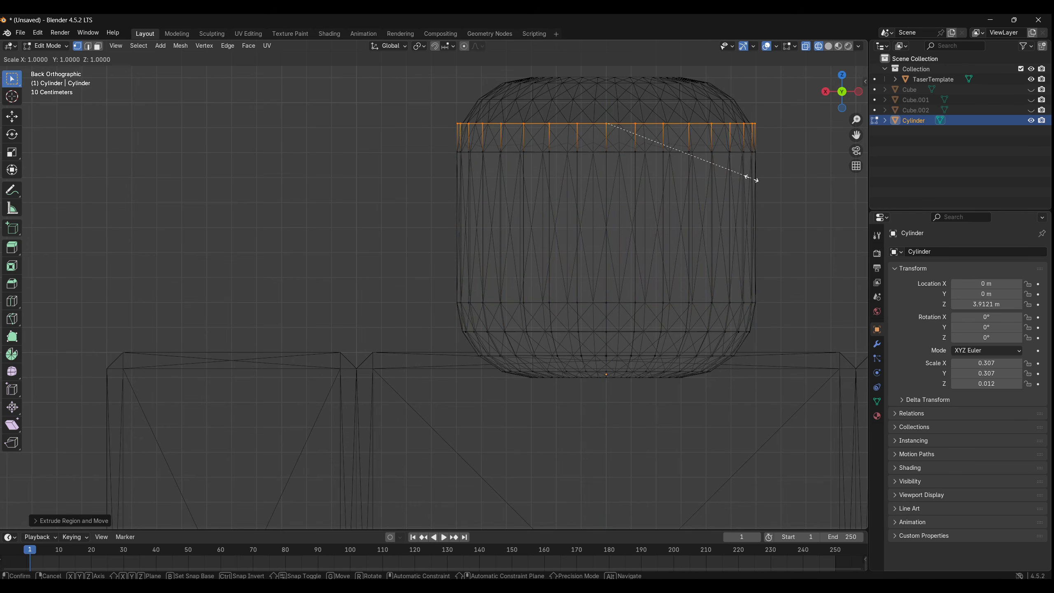
click(746, 177)
key(e)
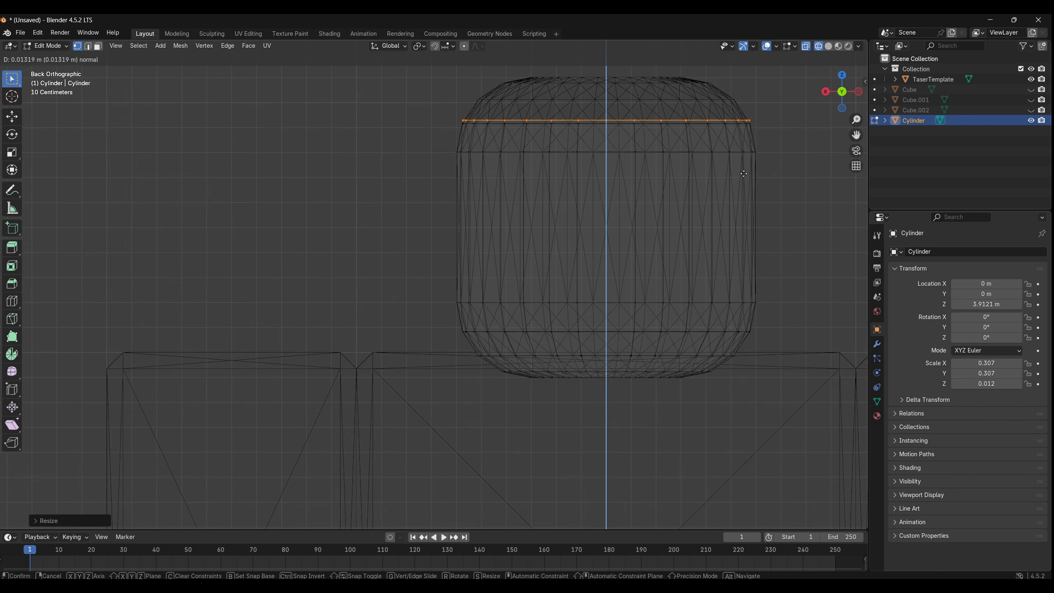
click(742, 154)
key(s)
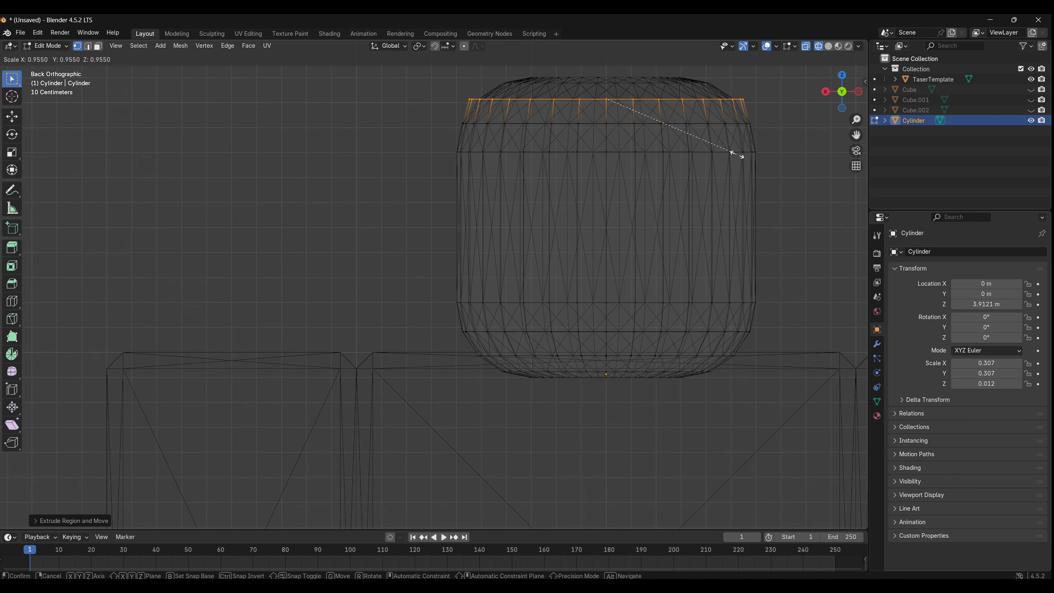
click(727, 151)
- Close the head's rounded top with two extrusions of about 0.07 m and 0.02 m, scaling each ring inward to the outline
key(e)
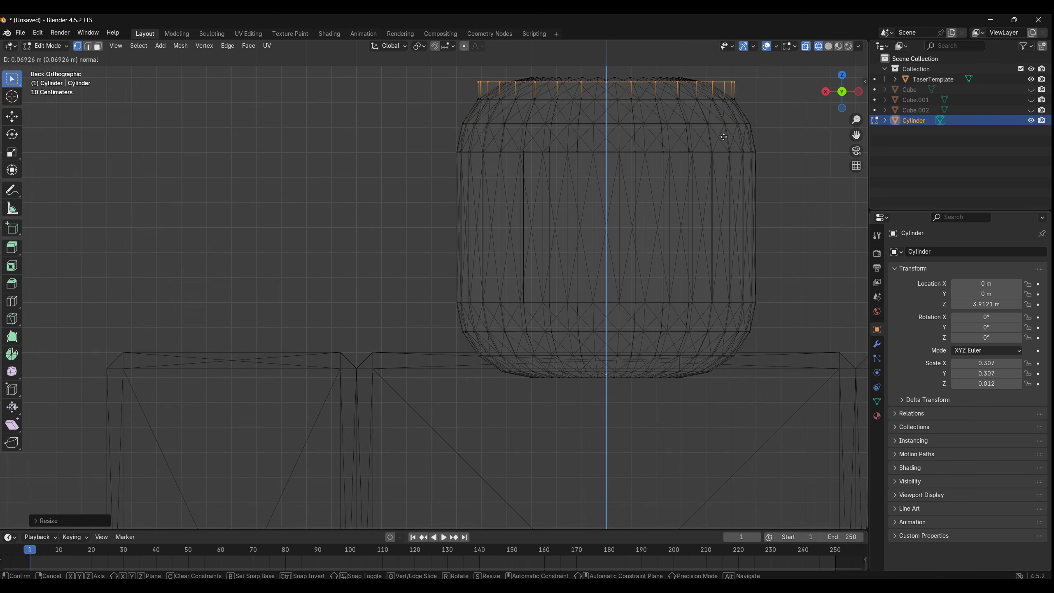
click(724, 142)
key(s)
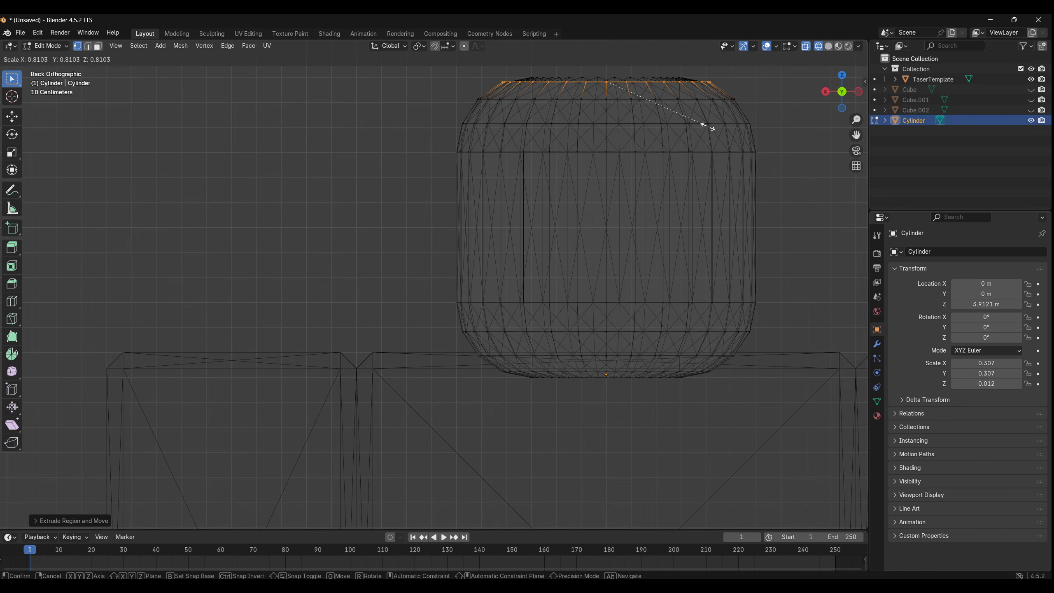
click(702, 120)
key(e)
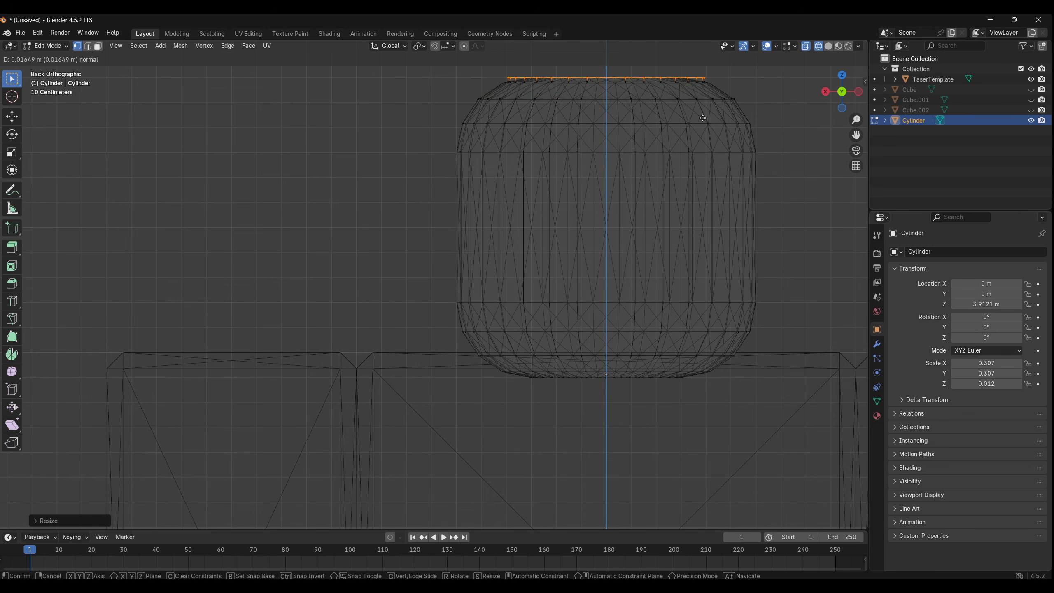
click(702, 117)
key(s)
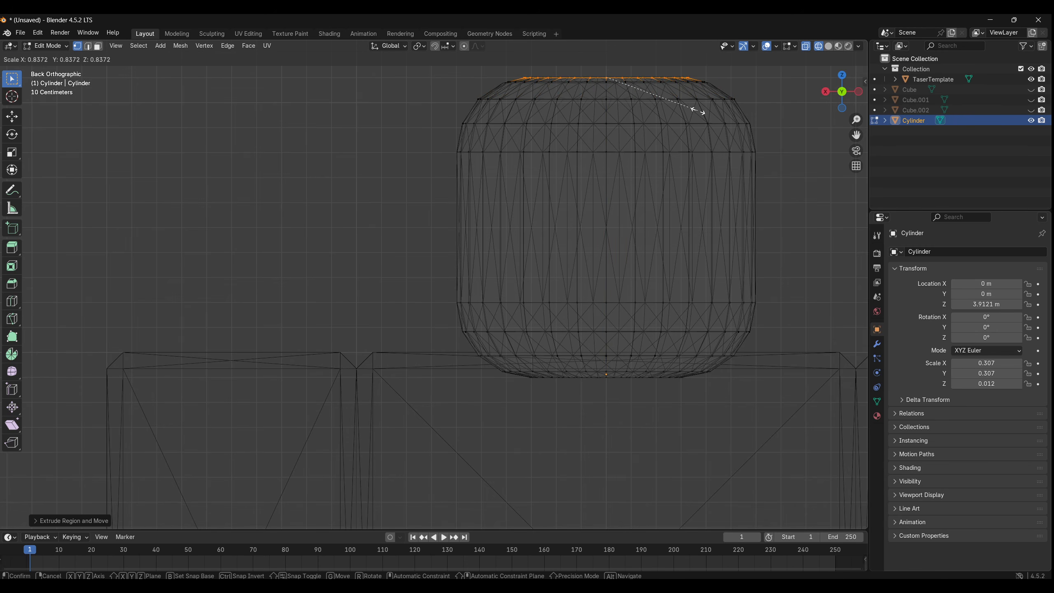
click(702, 112)
- Look over the new head mesh from above and hide the TaserTemplate object in the viewport
scroll(733, 212, down, 2)
middle_drag(737, 236, 717, 287)
middle_drag(700, 334, 587, 242)
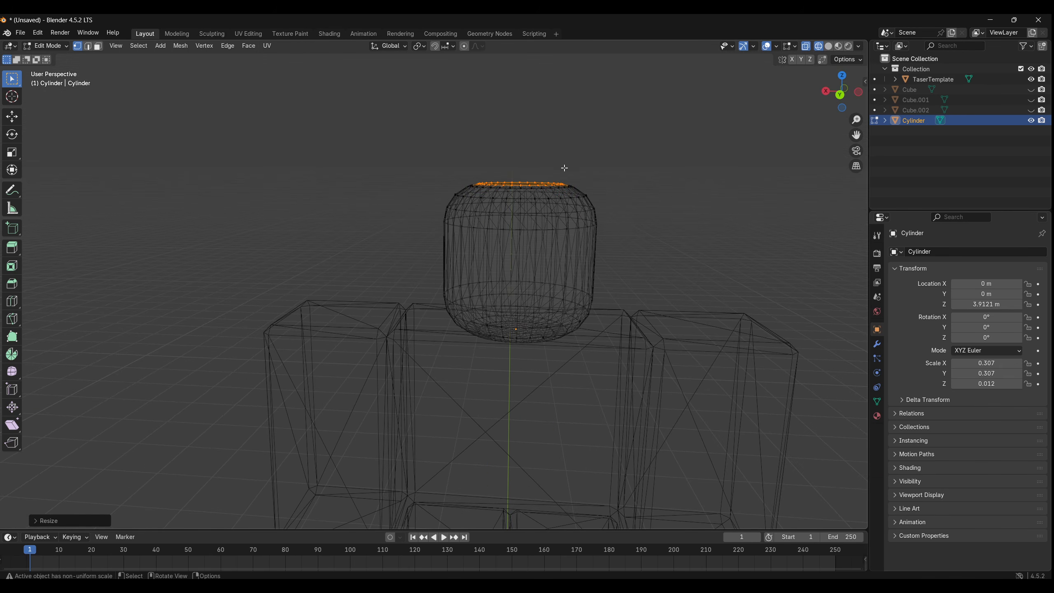
middle_drag(565, 168, 568, 234)
scroll(567, 234, up, 1)
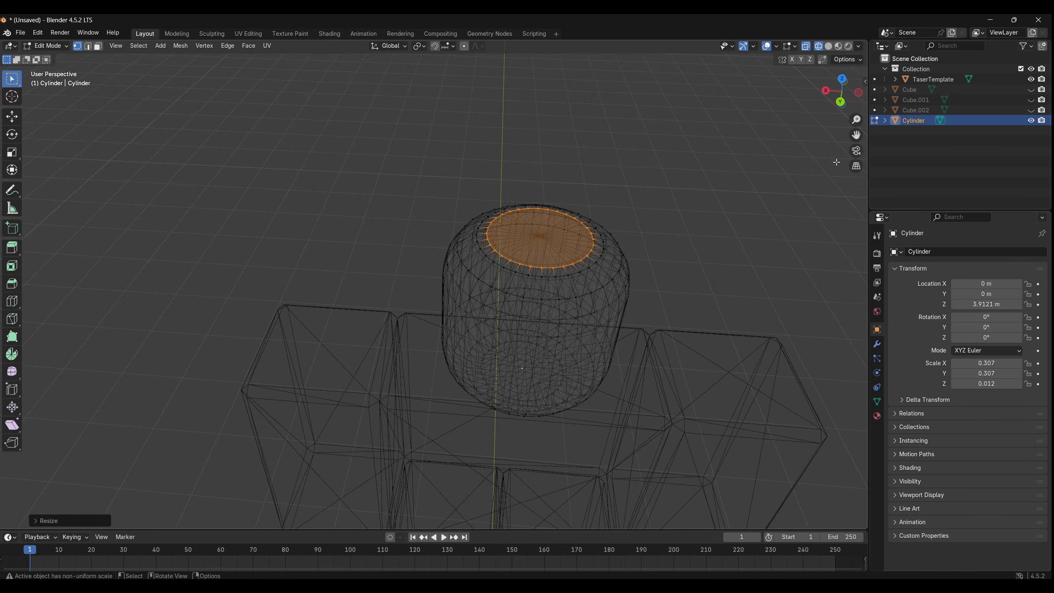
click(1030, 79)
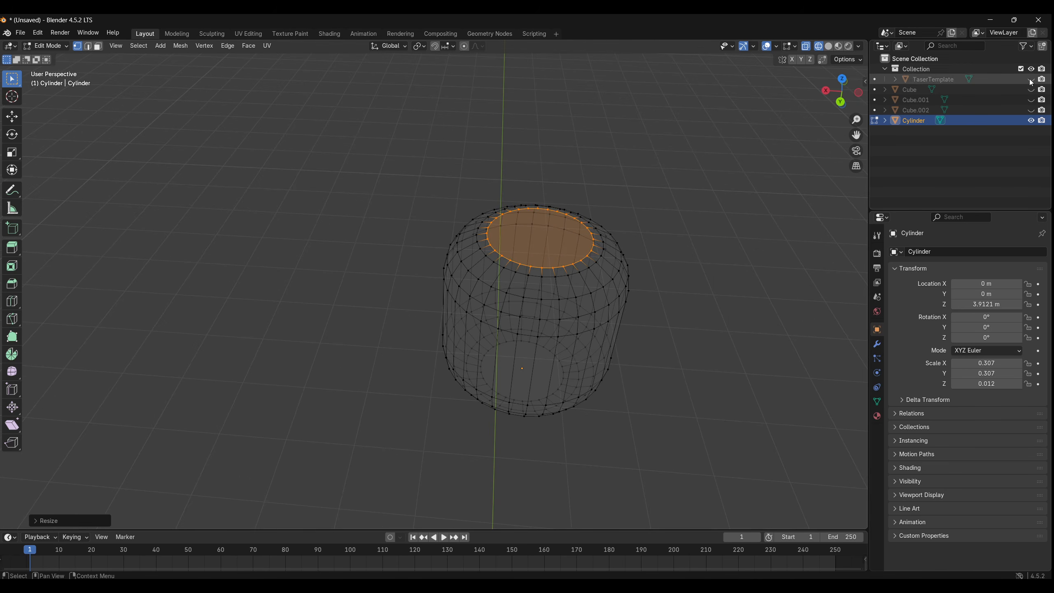
- Knife-cut the head's upper end face in half along the Y direction, between opposite vertices on the centre line
click(840, 102)
shift+middle_drag(602, 177, 587, 268)
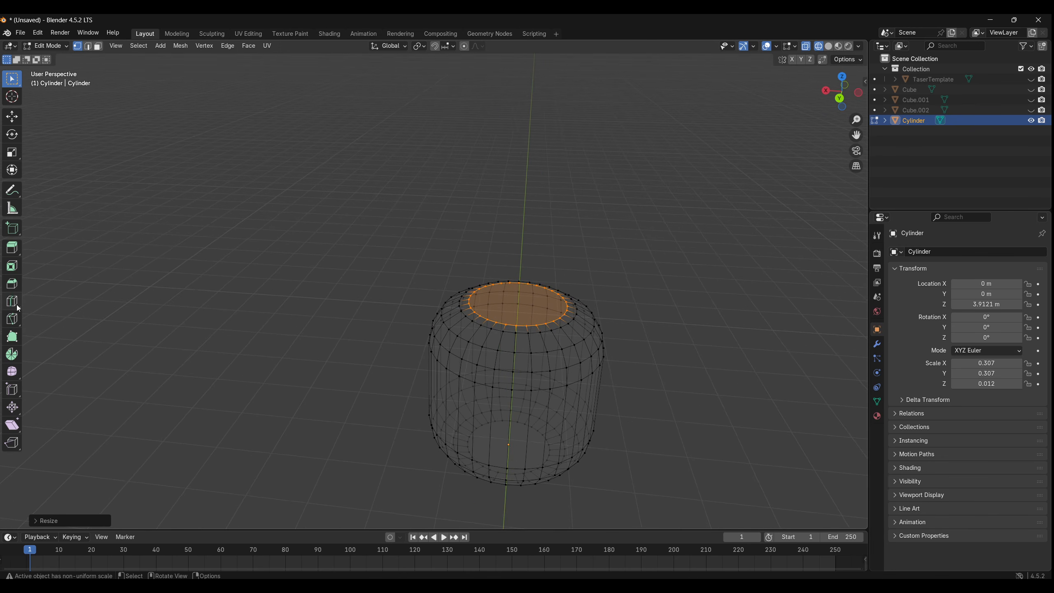
click(14, 318)
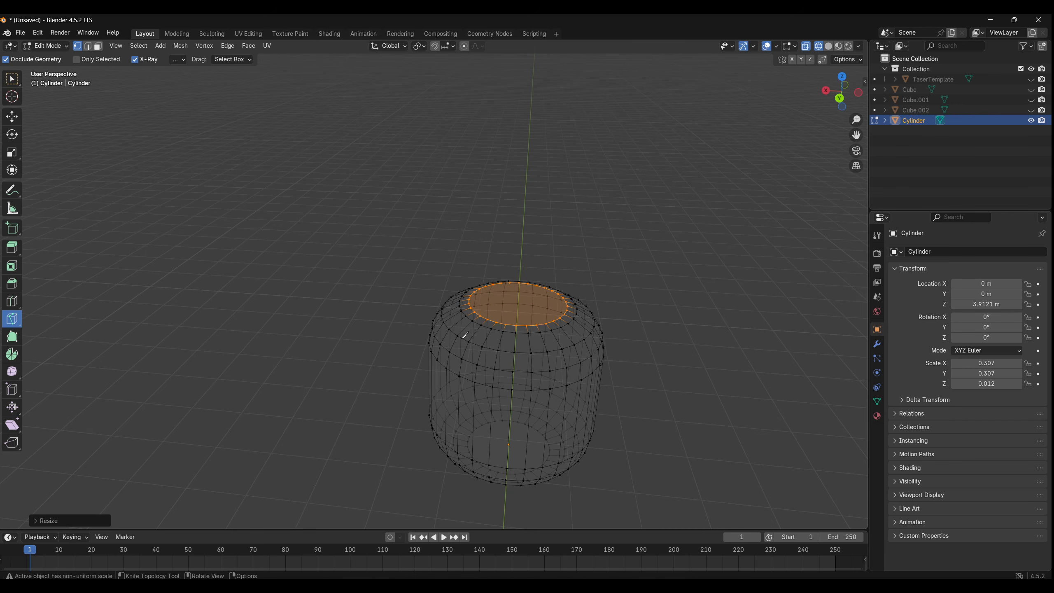
click(516, 326)
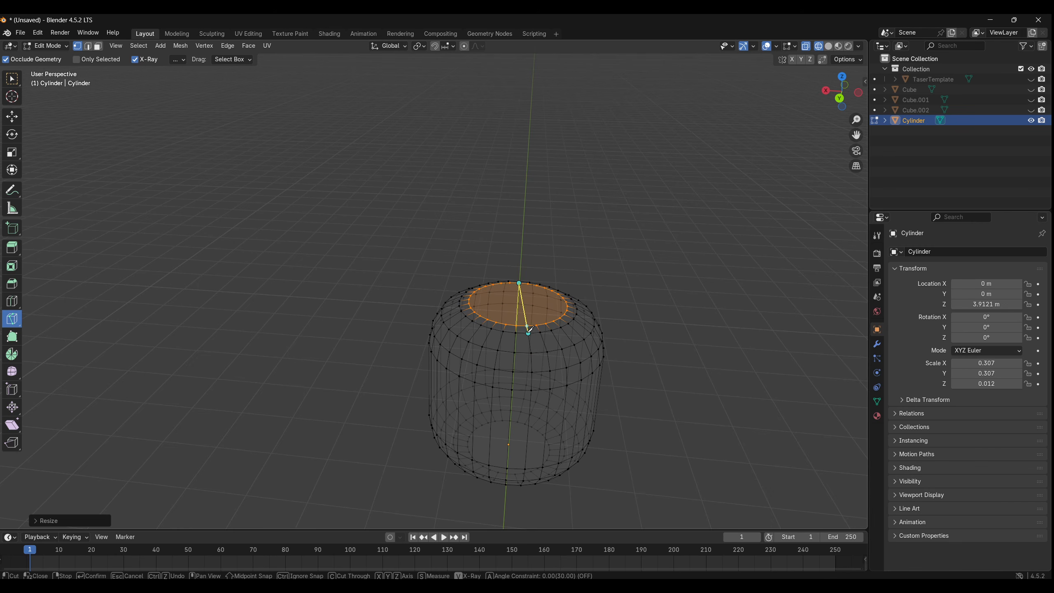
key(Return)
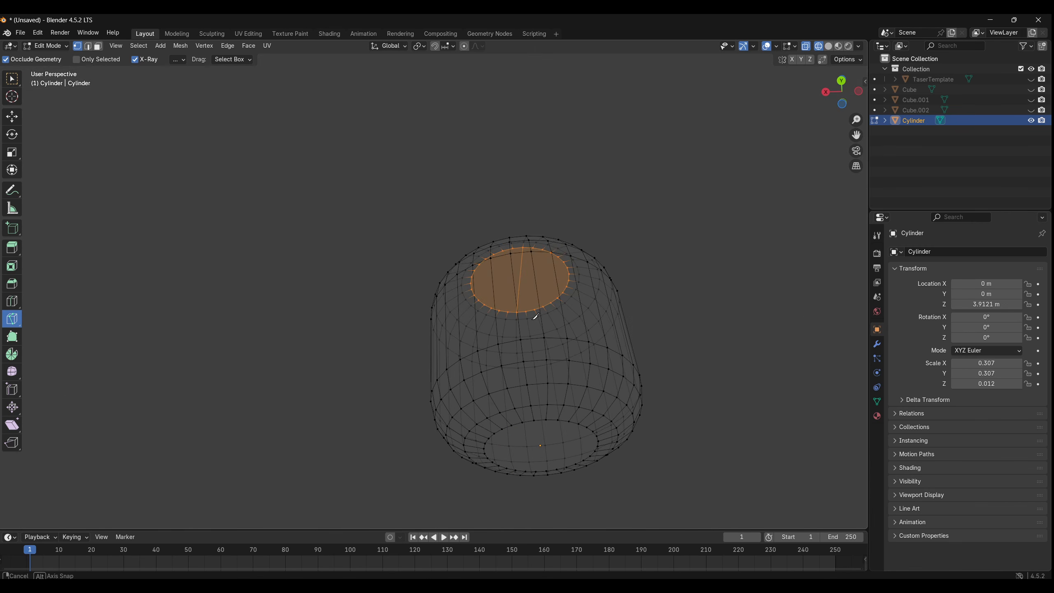
- Knife-cut the head's lower end face in half between opposite centre vertices, in line with the upper cut
middle_drag(535, 385, 542, 280)
click(541, 280)
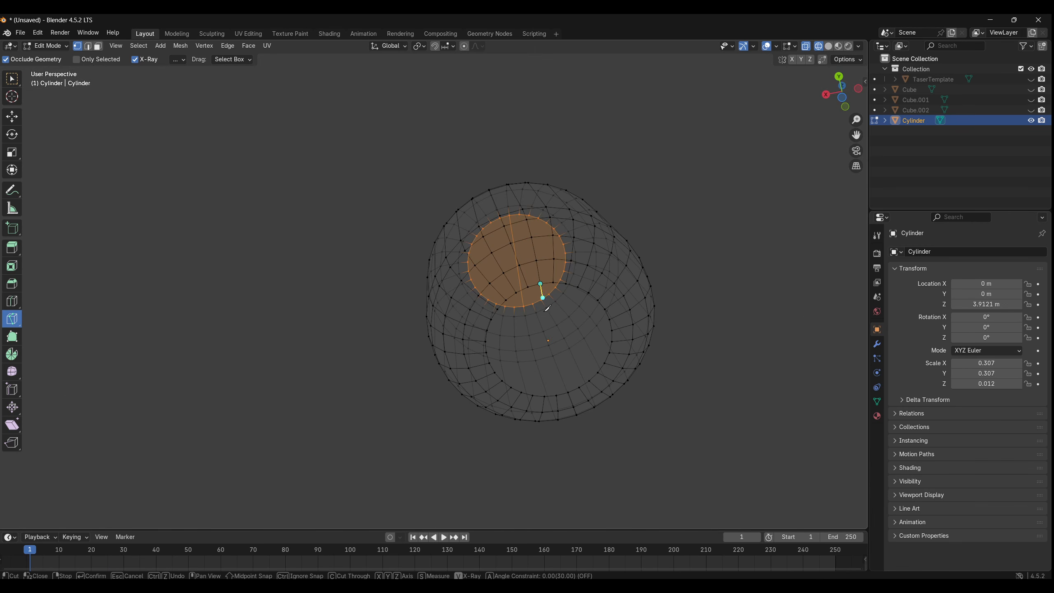
click(556, 395)
key(Return)
- Box-select all faces of the head's positive X half in the back view with X-ray on, and delete them
click(839, 78)
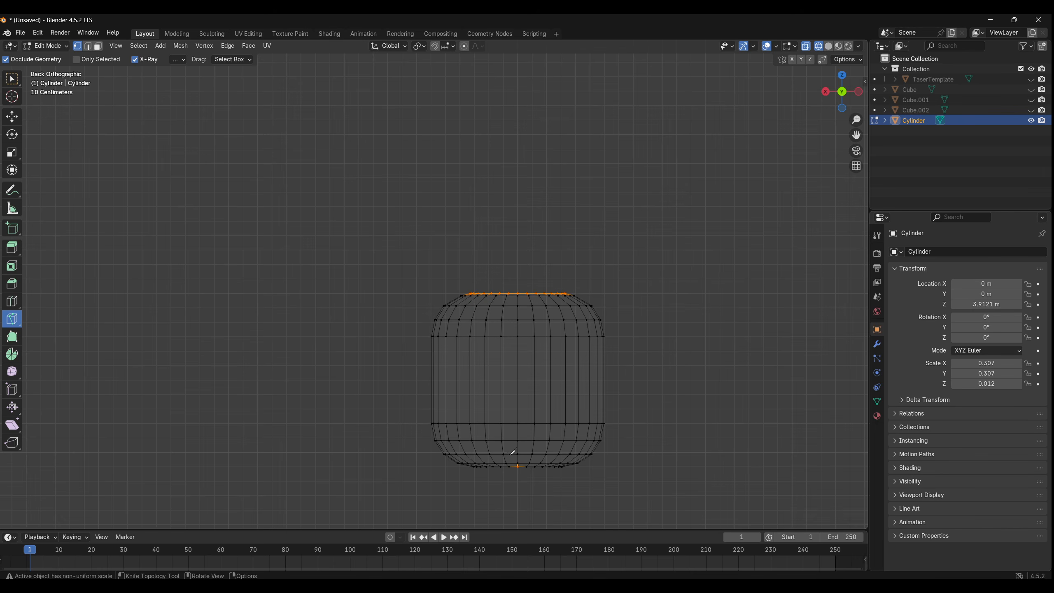
key(3)
key(w)
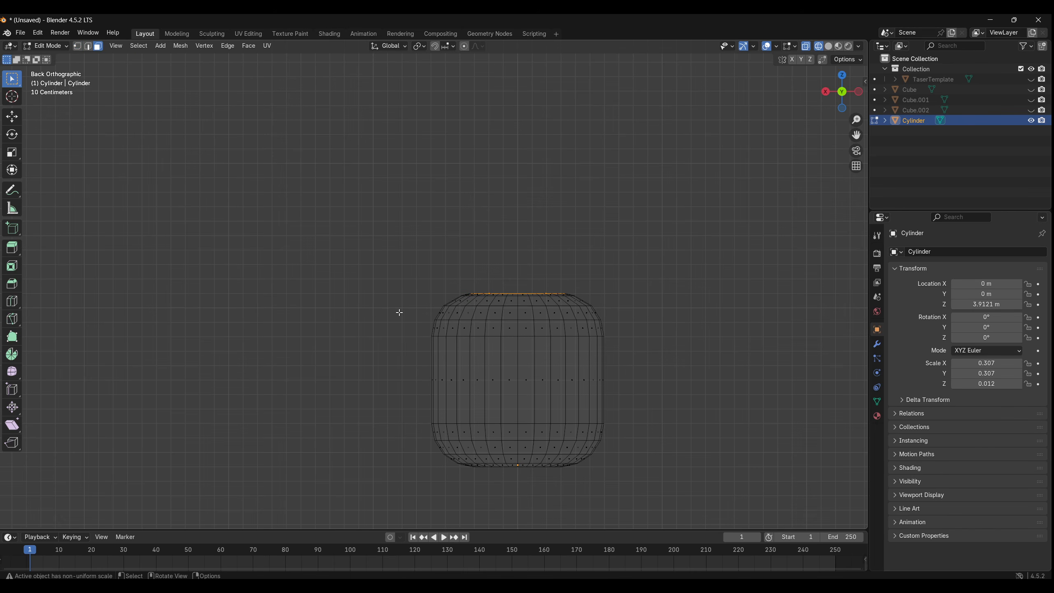
key(b)
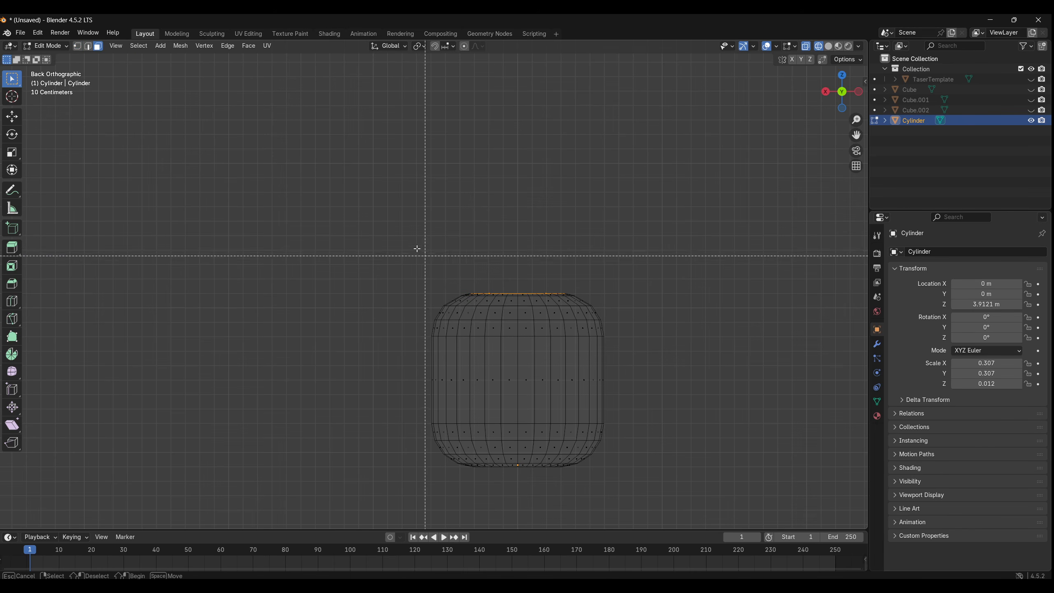
drag(400, 245, 513, 505)
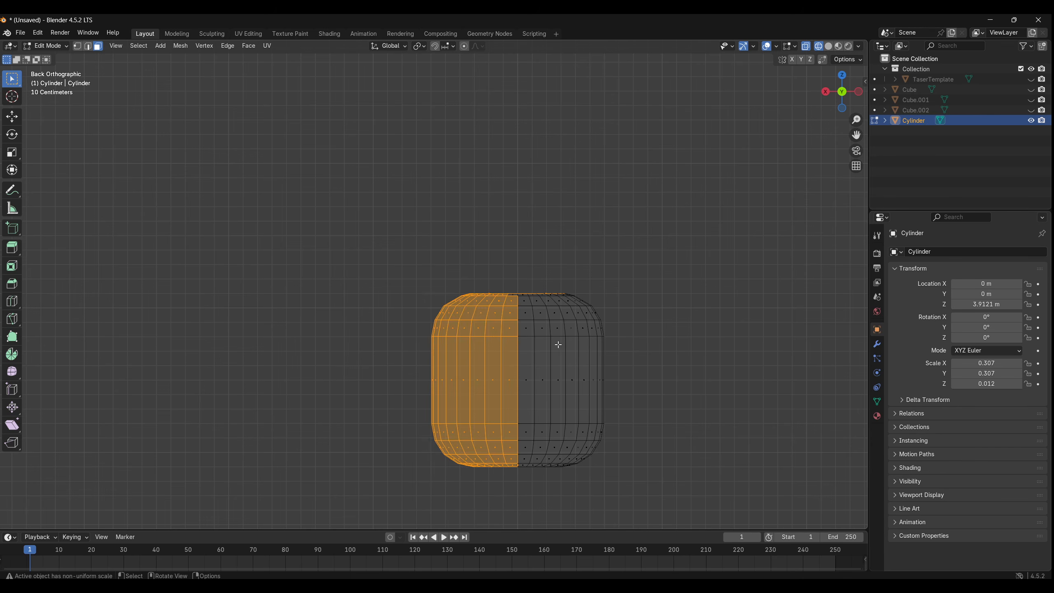
middle_drag(558, 344, 572, 431)
key(x)
click(504, 431)
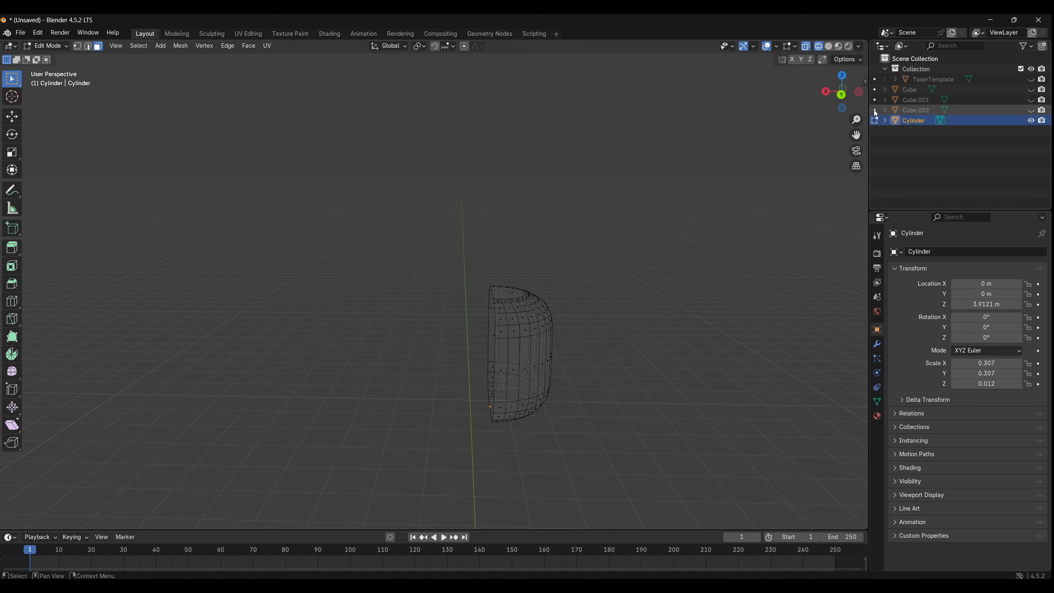
- Unhide Cube.002, Cube.001 and Cube, and show the scene in solid shading in Object Mode
click(1031, 110)
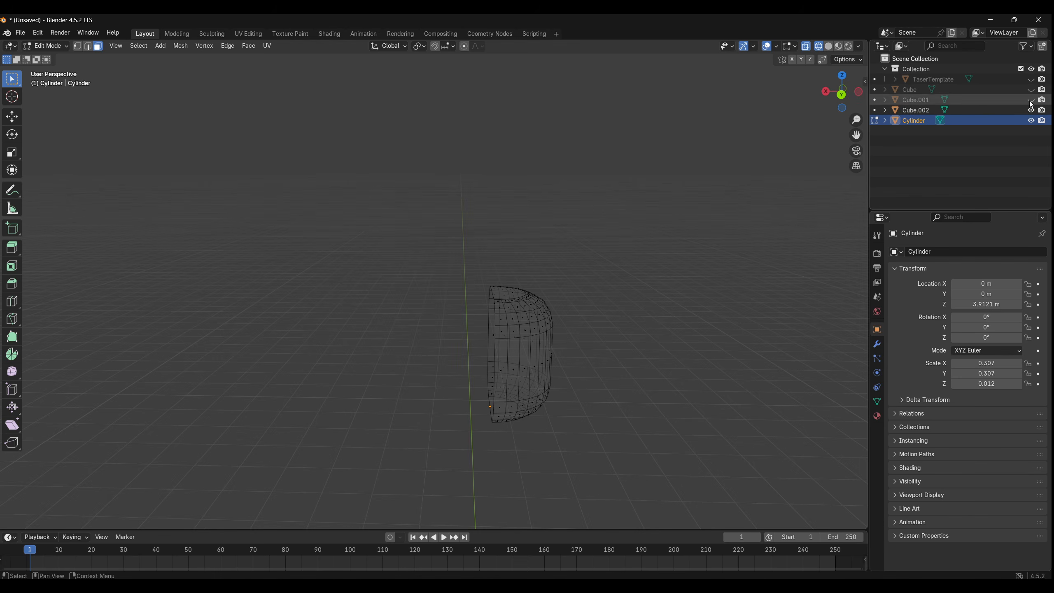
click(1030, 101)
click(1031, 90)
mouse_move(596, 392)
middle_down()
mouse_move(607, 386)
mouse_move(560, 357)
middle_up()
key(Tab)
key(Tab)
click(829, 46)
key(Tab)
- Delete the inner face of the half-torso cube on the body's centre plane and return to Object Mode
click(559, 358)
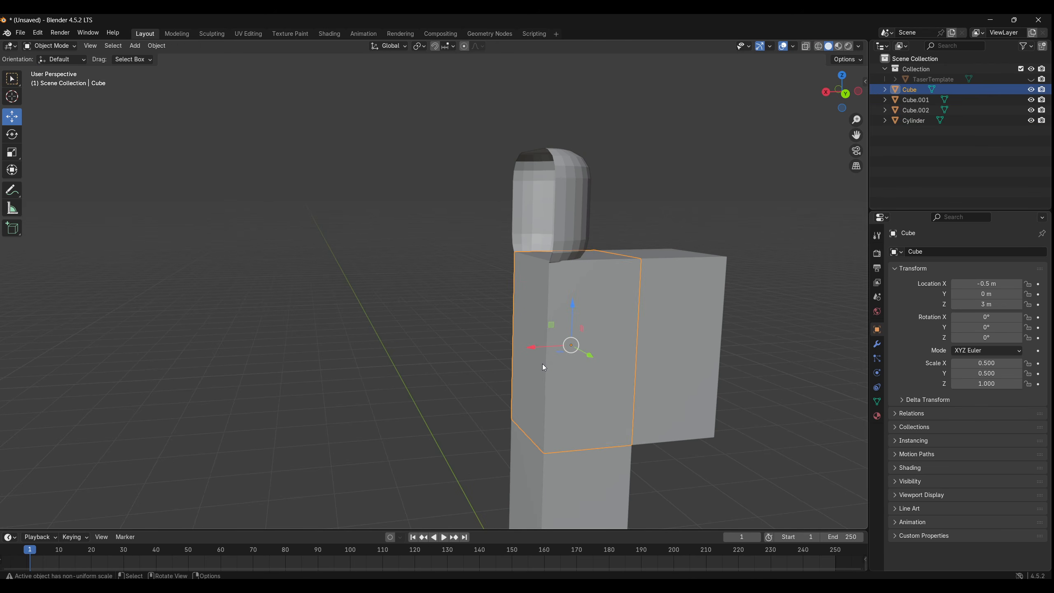
key(Tab)
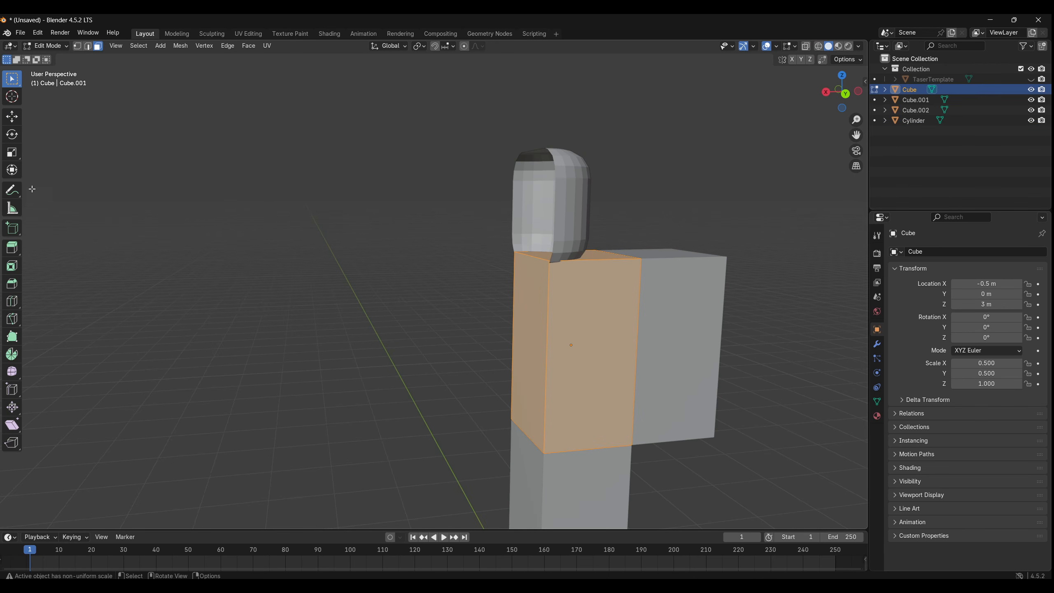
click(487, 328)
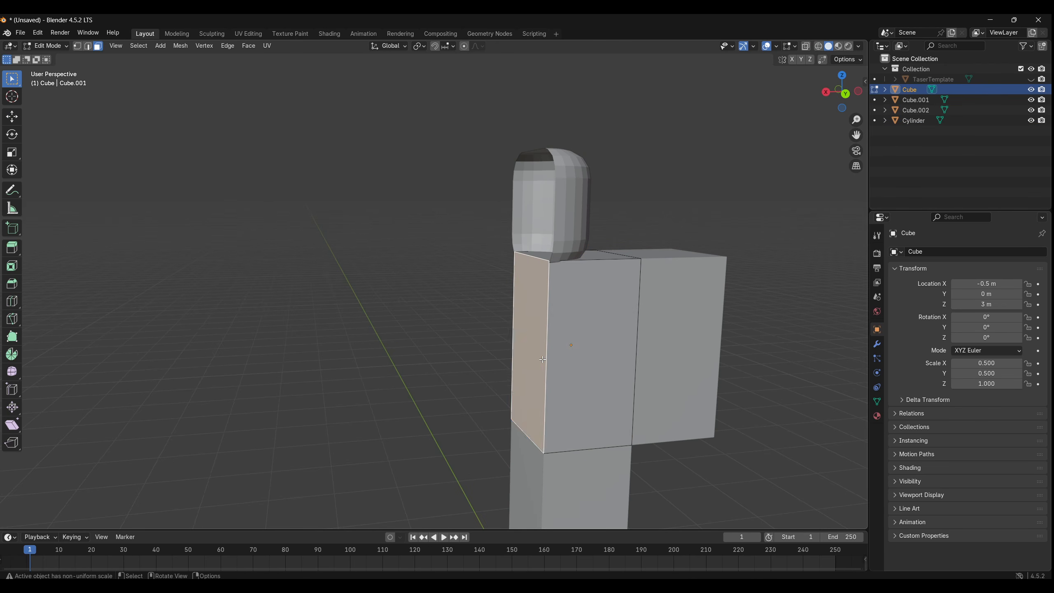
key(x)
click(487, 362)
middle_drag(482, 353, 565, 416)
scroll(533, 390, down, 3)
key(Tab)
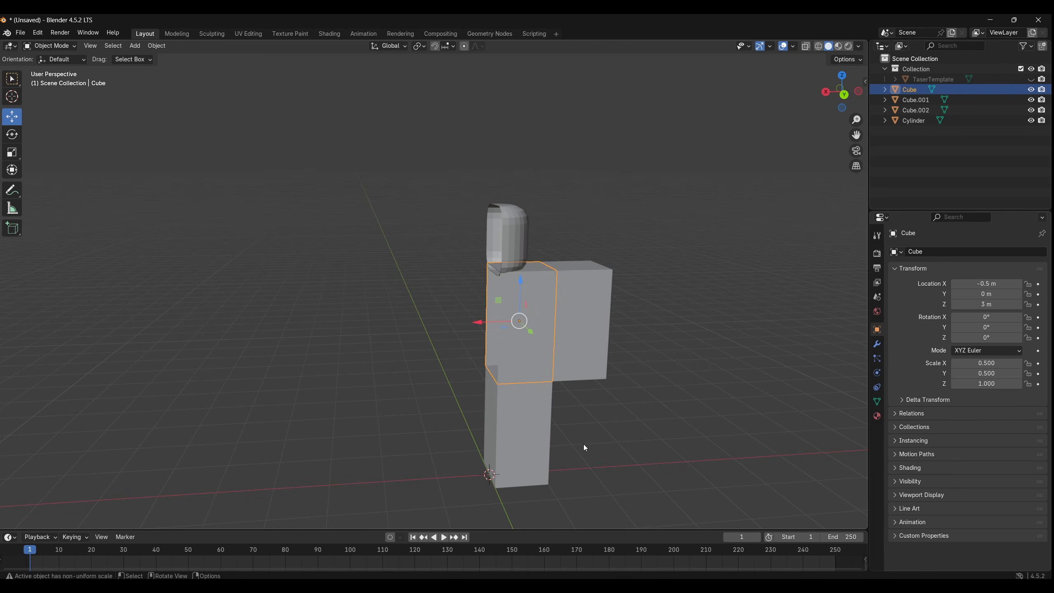
click(583, 444)
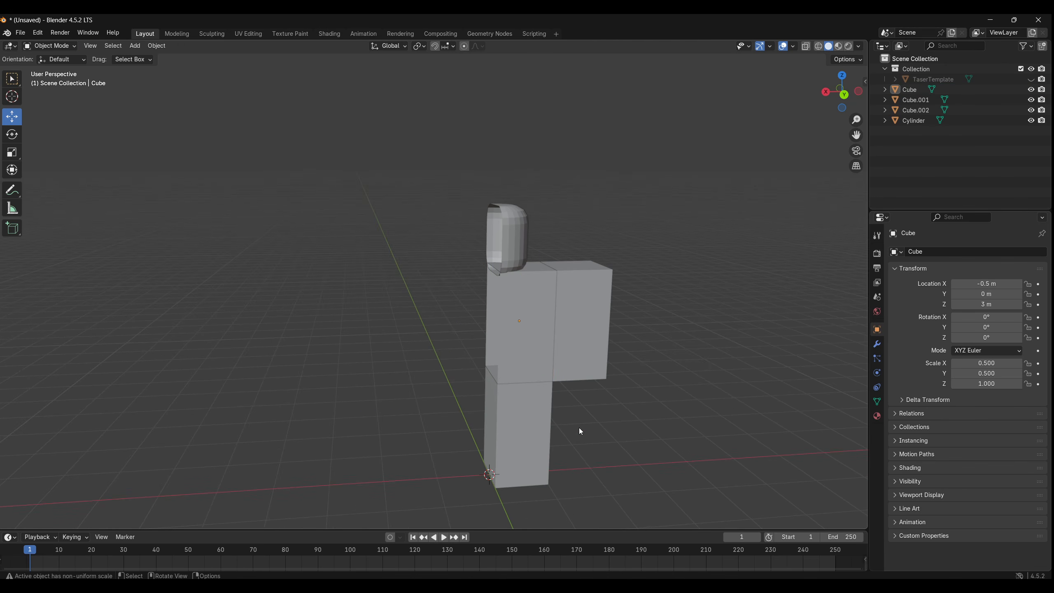
scroll(580, 431, up, 1)
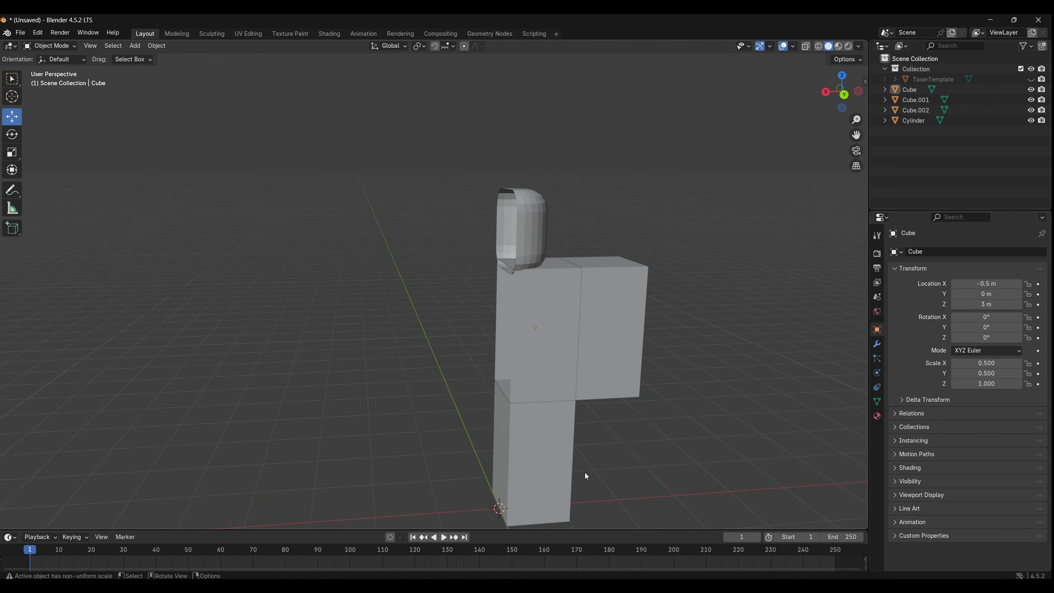
middle_drag(586, 476, 600, 412)
- Rename the half-head Cylinder as Head and the half-torso Cube as Torso
click(553, 409)
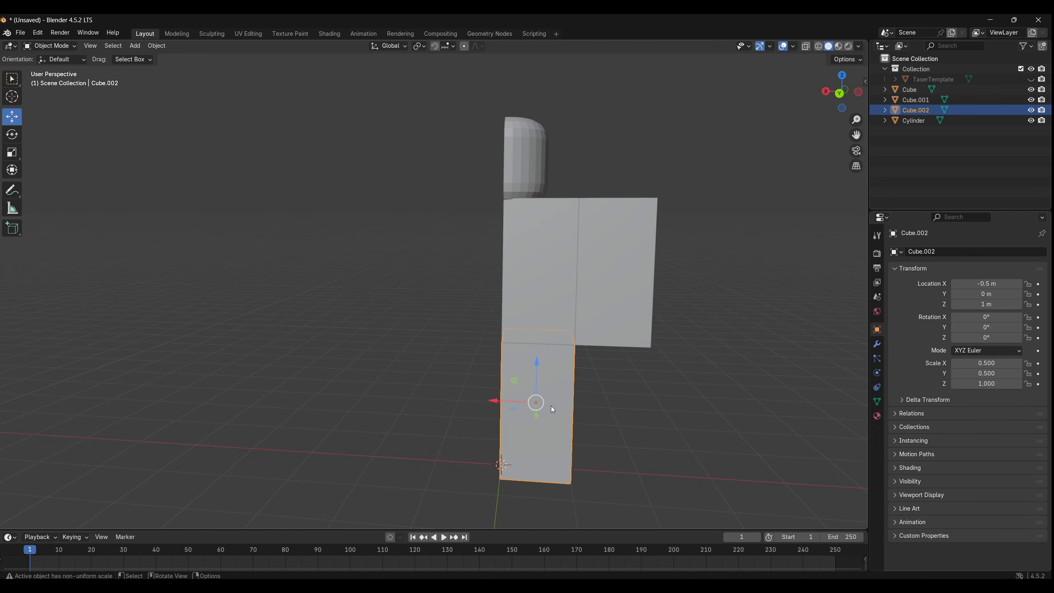
click(526, 157)
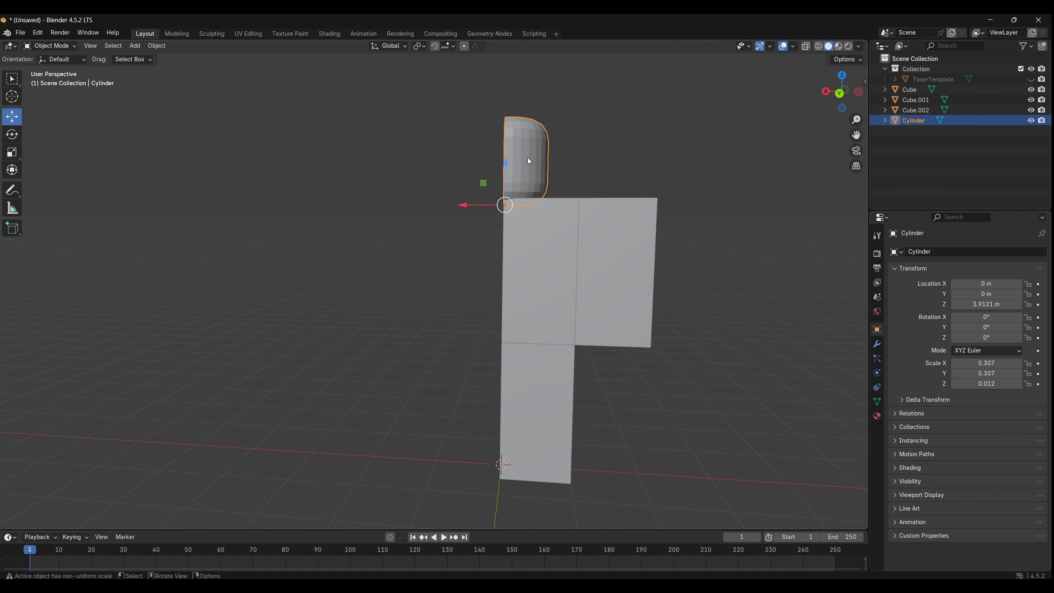
double_click(916, 121)
text(Head)
key(Return)
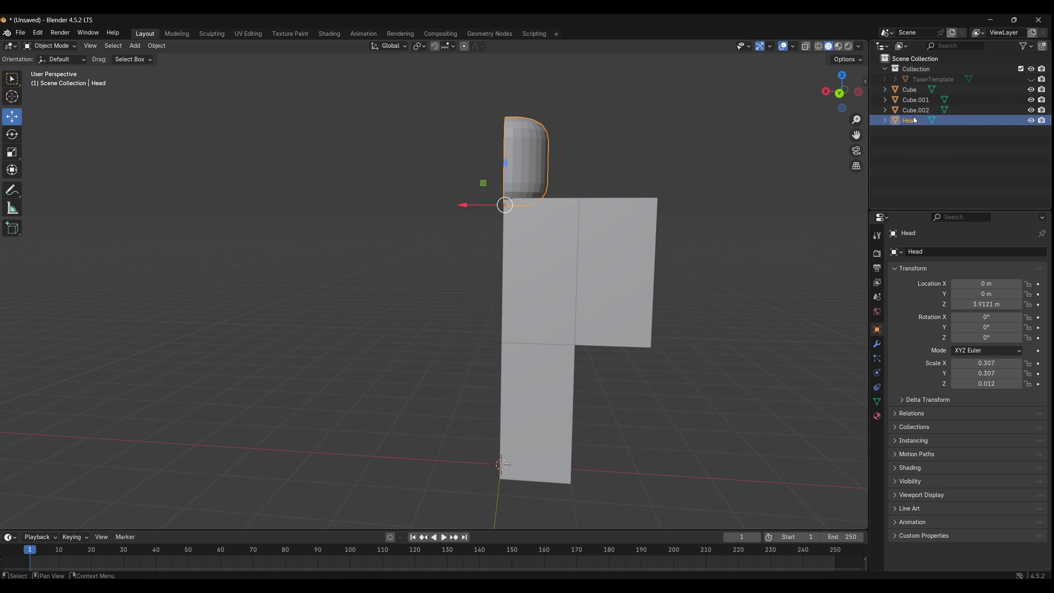
double_click(909, 89)
text(Torso)
key(Return)
- Rename the arm block Cube.001 as Left Arm and the leg block Cube.002 as Left Leg
double_click(914, 89)
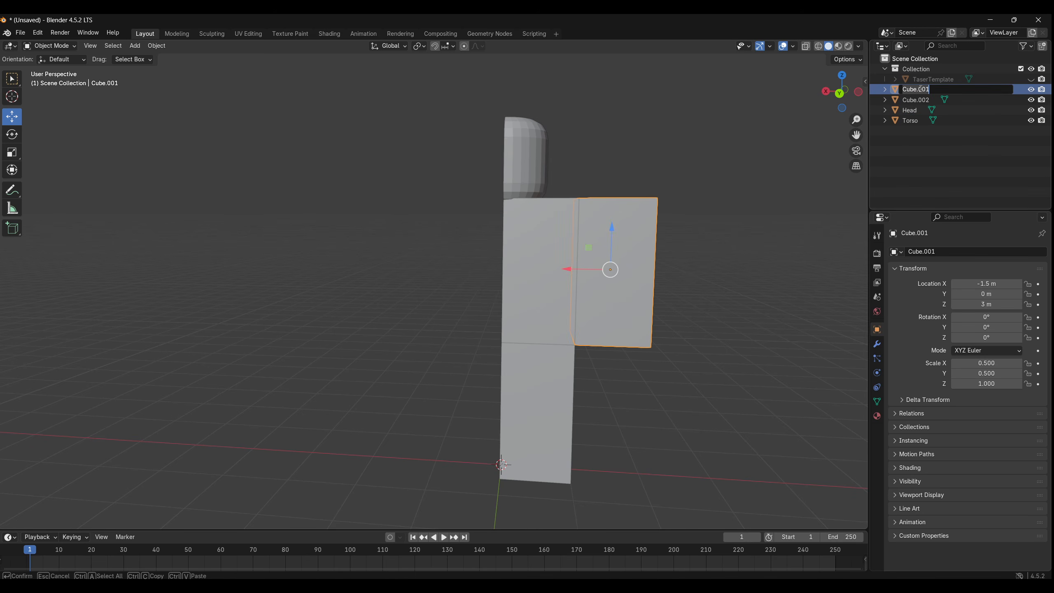
text(Left Arm)
key(Return)
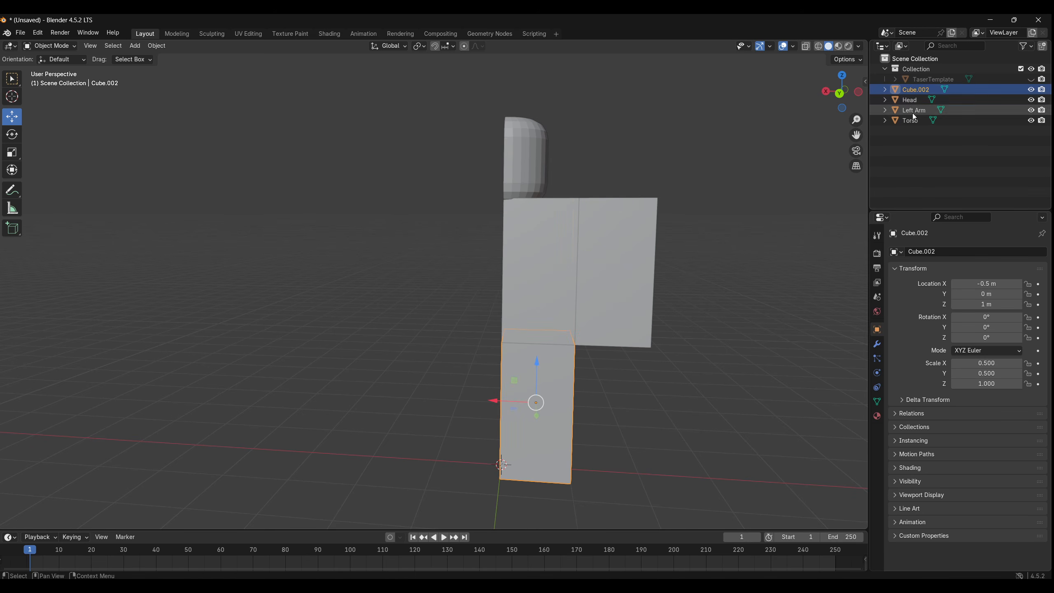
double_click(920, 89)
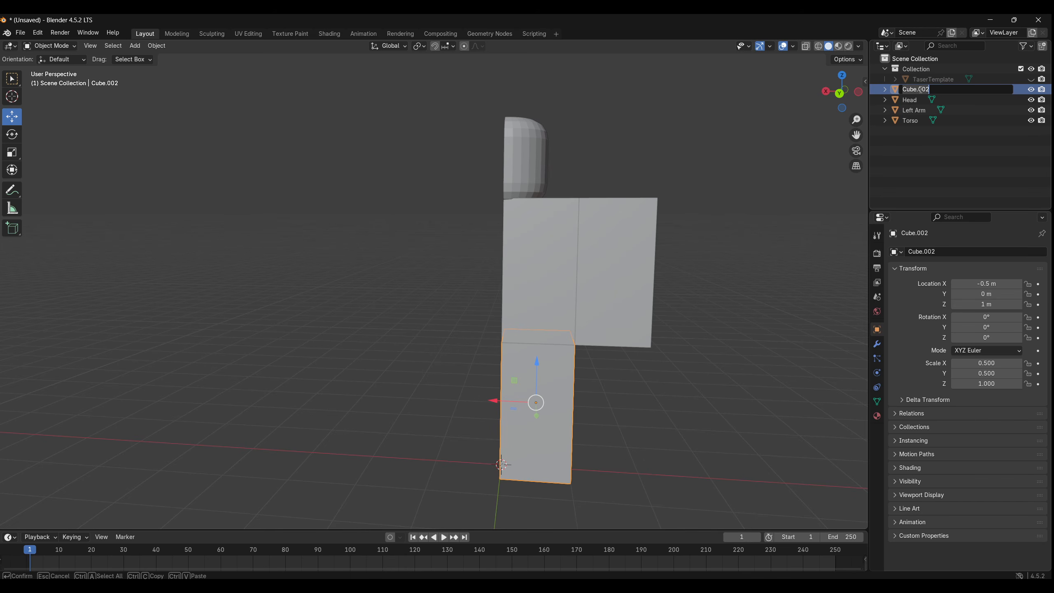
text(Left Leg)
key(Return)
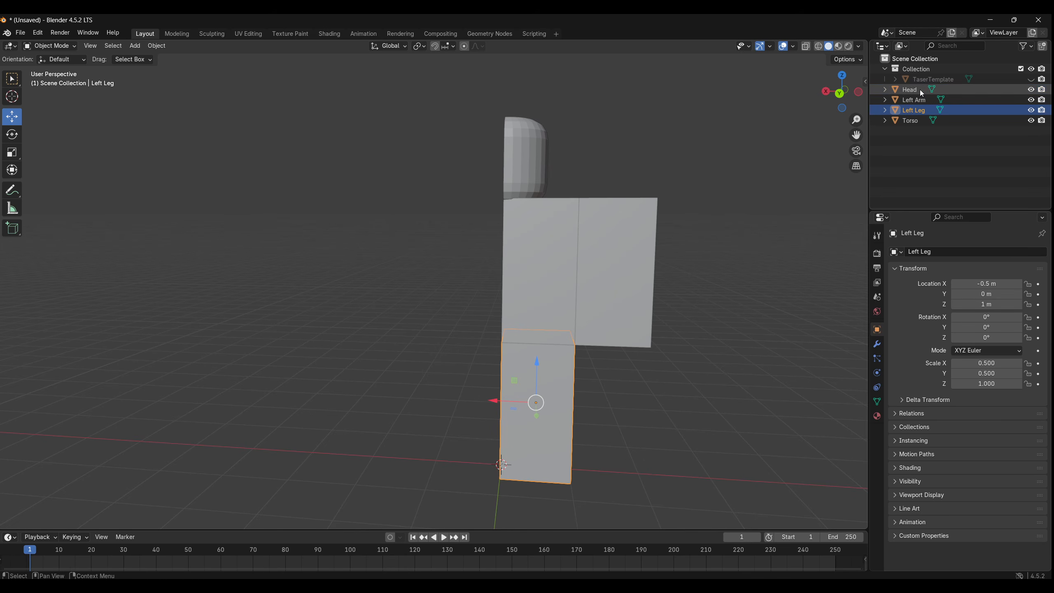
click(749, 382)
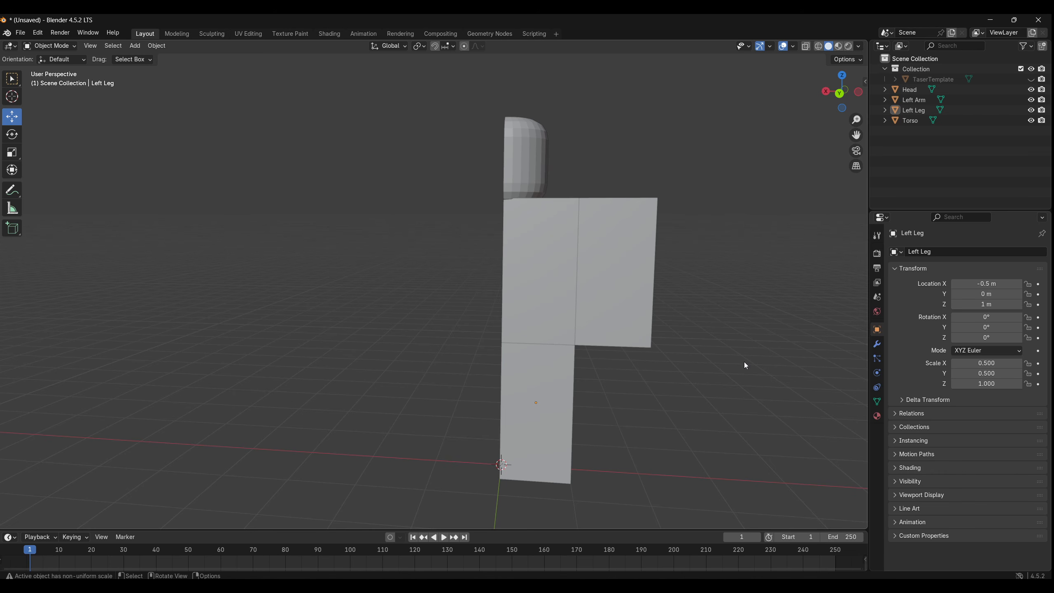
- Add a Mirror modifier to the Torso object on the X axis
click(877, 344)
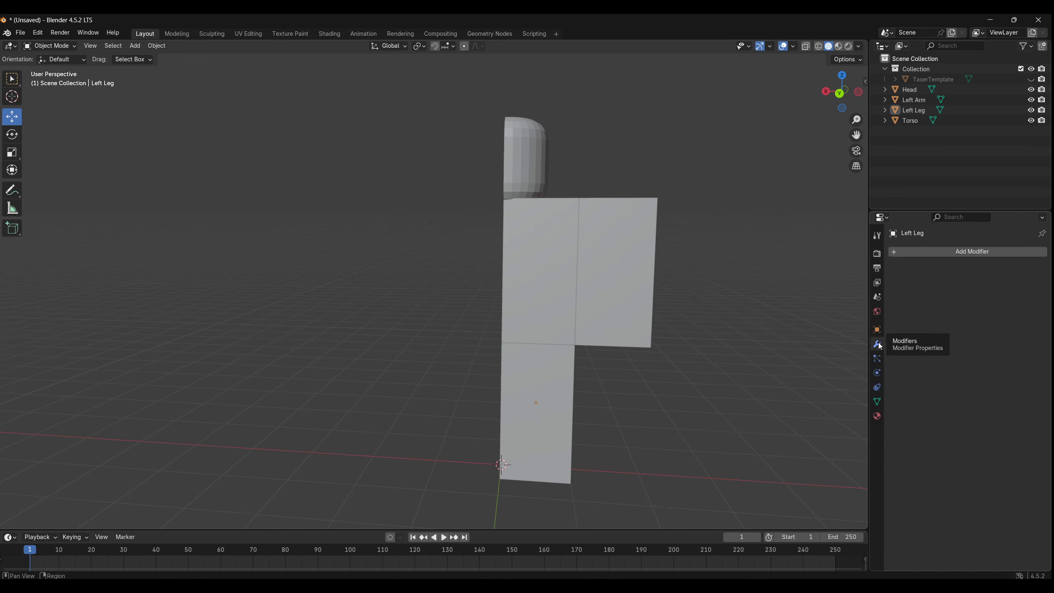
click(540, 270)
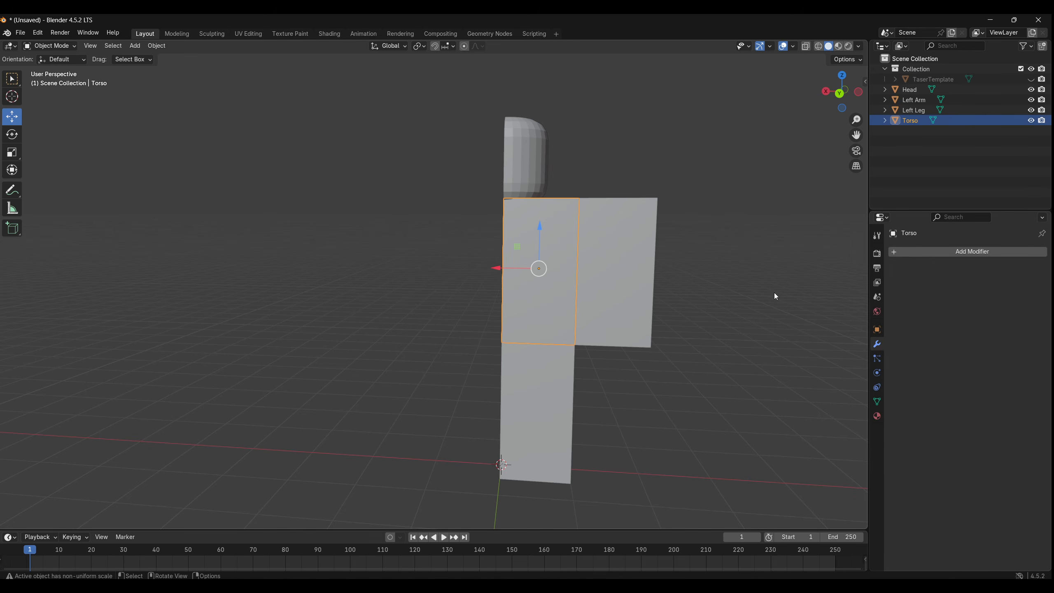
click(956, 252)
key(Escape)
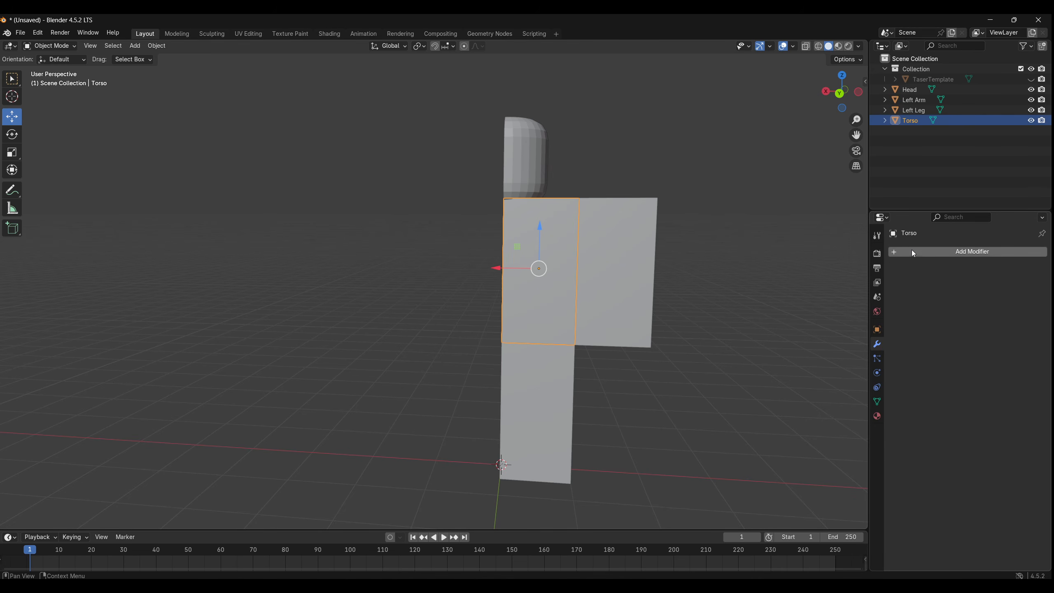
click(913, 253)
click(895, 257)
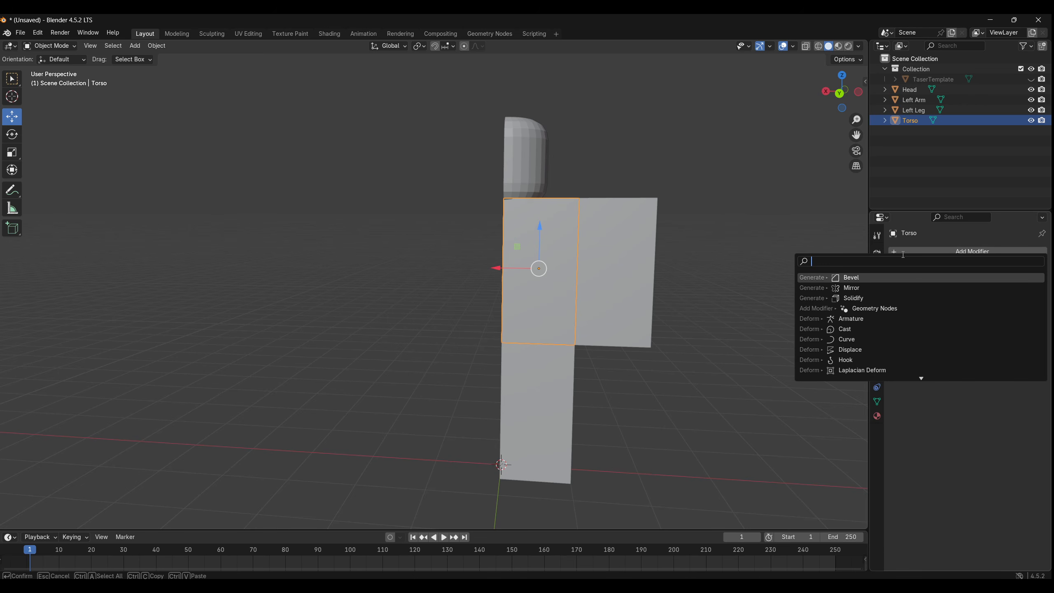
click(850, 288)
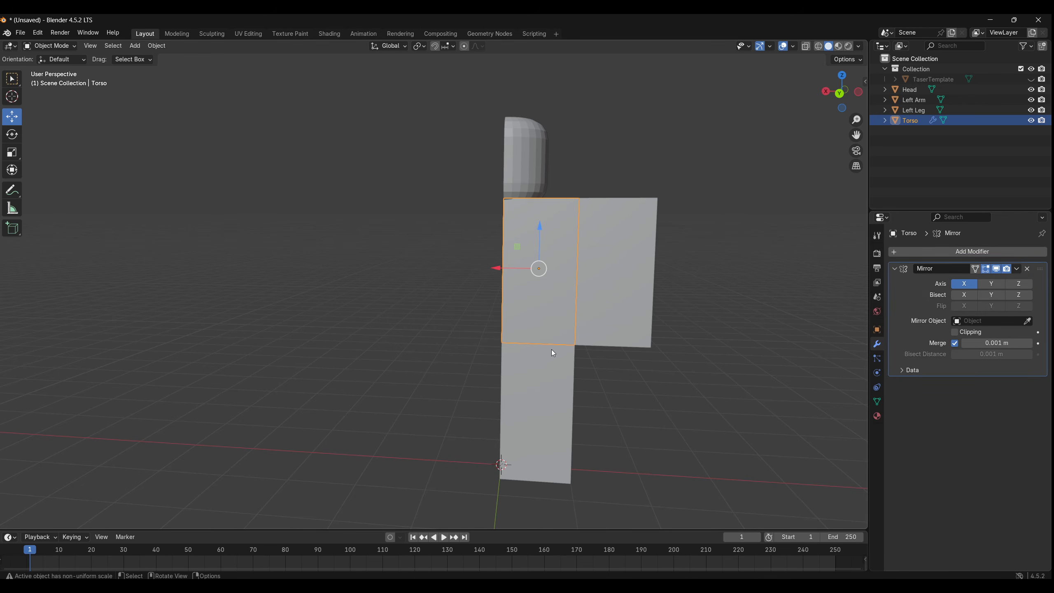
- Set the Torso's origin to the 3D cursor so its Mirror modifier reflects across the body's centre
right_click(541, 315)
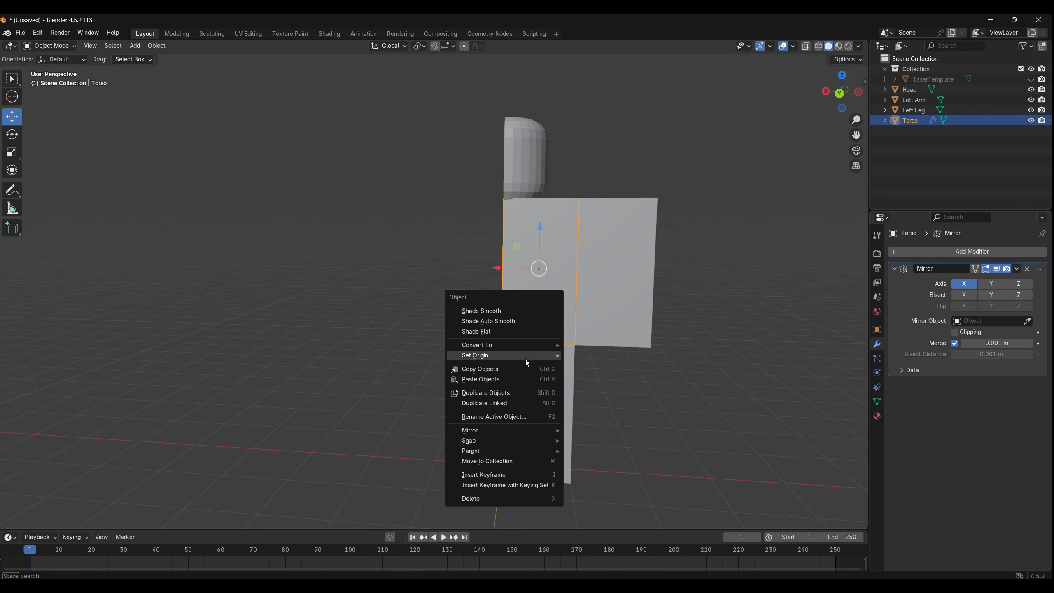
mouse_move(526, 355)
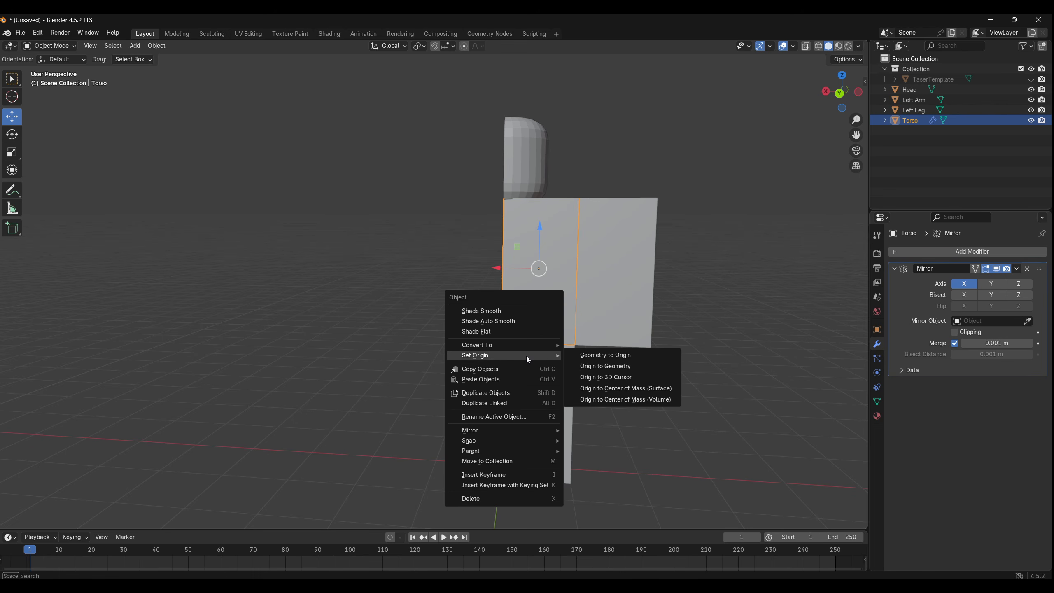
click(596, 377)
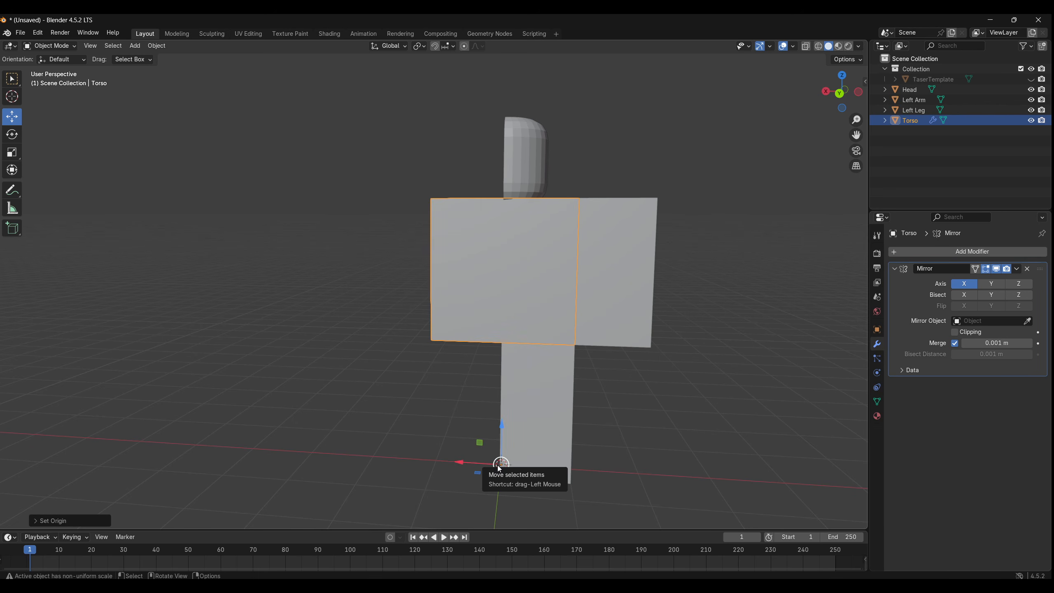
- Set the origin of the Left Leg object to the 3D cursor
click(519, 429)
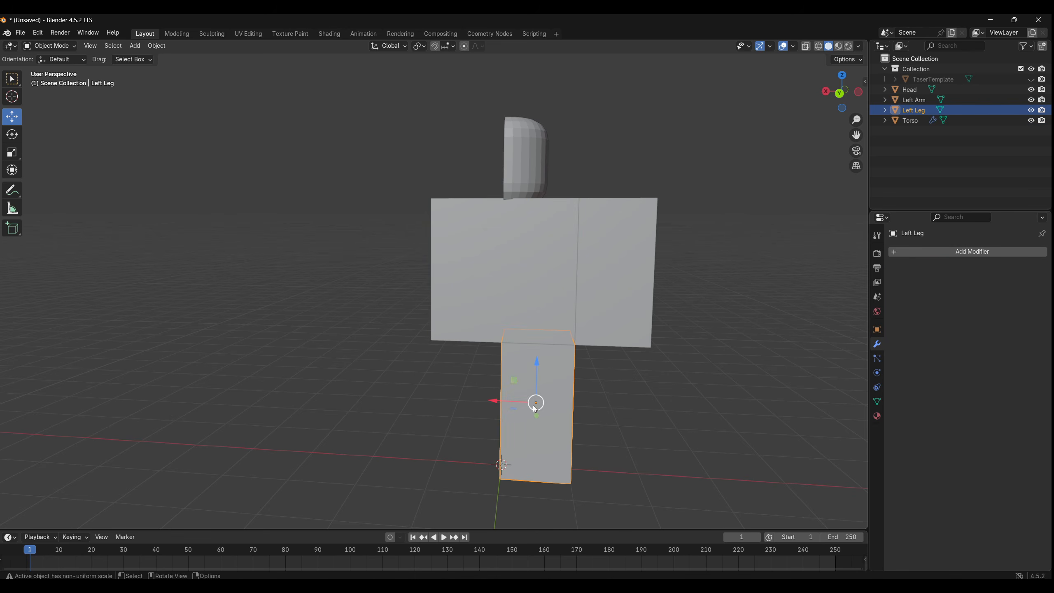
right_click(540, 432)
mouse_move(517, 428)
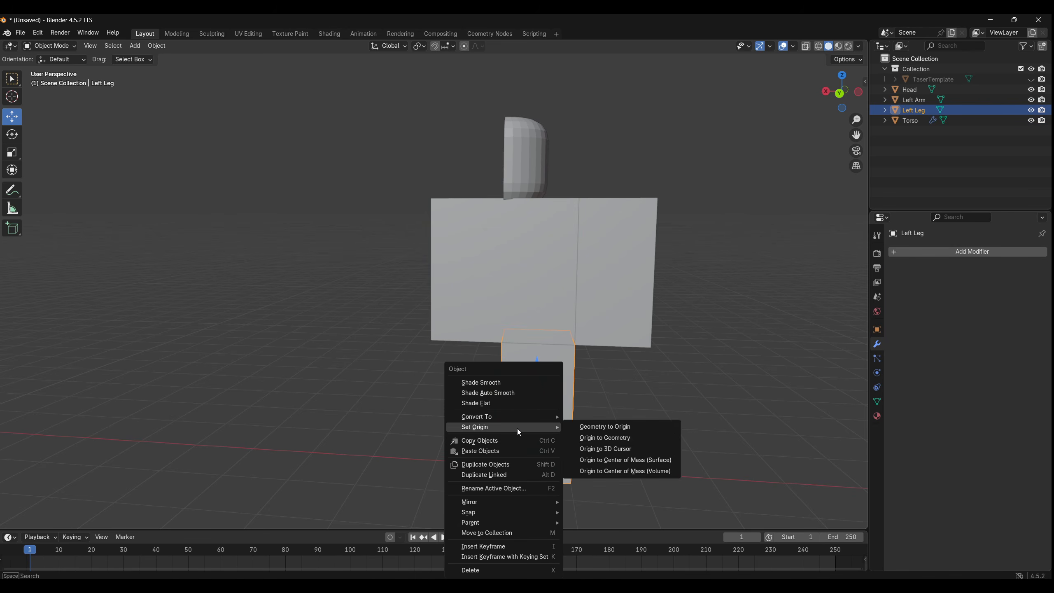
click(635, 449)
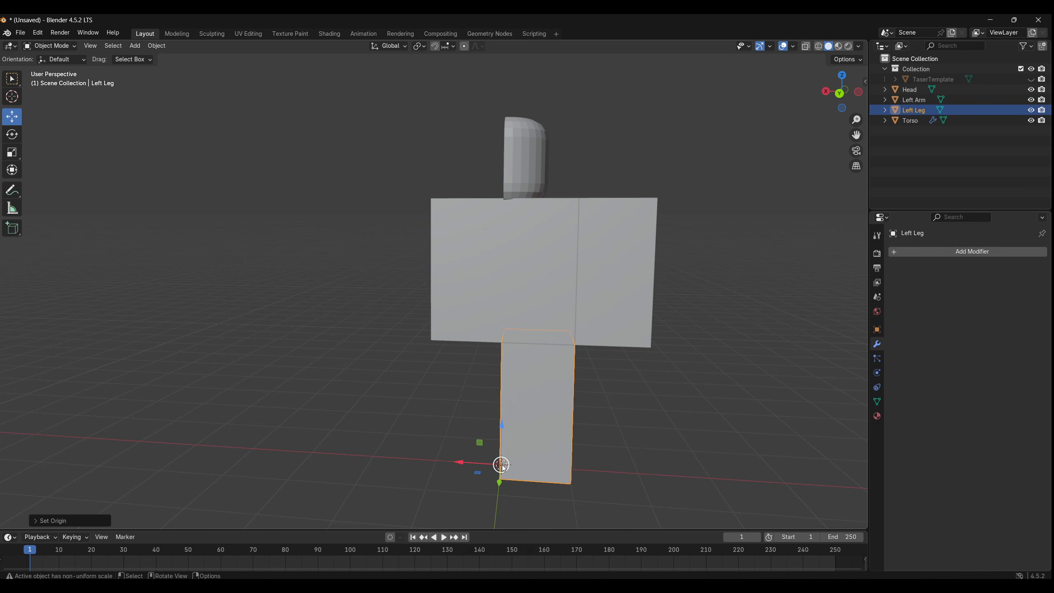
- Set the origins of the Left Arm and Head objects to the 3D cursor
click(607, 314)
right_click(605, 312)
mouse_move(605, 326)
click(664, 348)
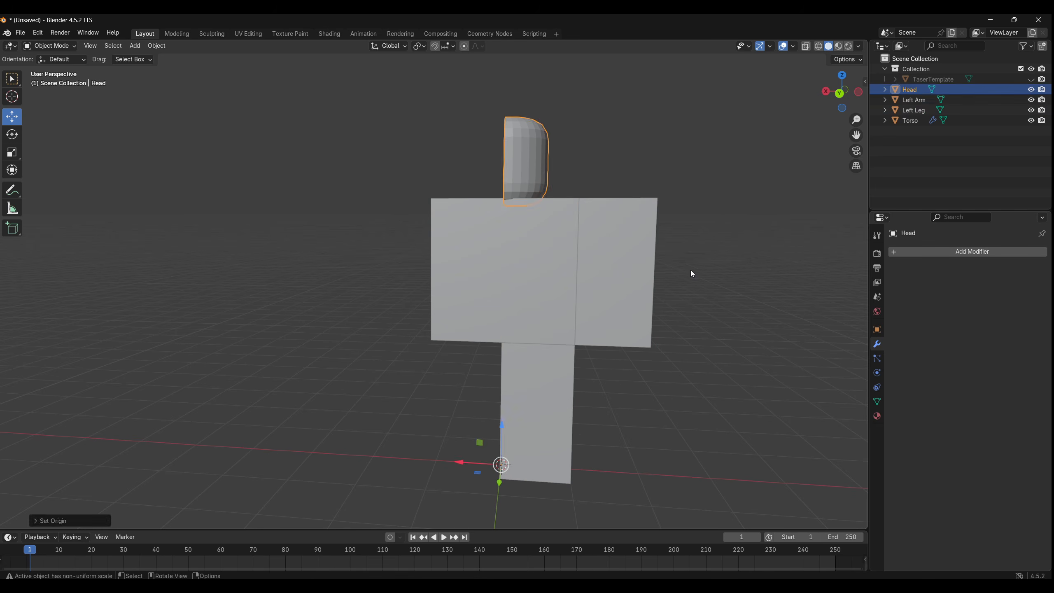
click(690, 270)
- Add a Mirror modifier on the X axis to the Left Arm object
click(547, 297)
click(624, 293)
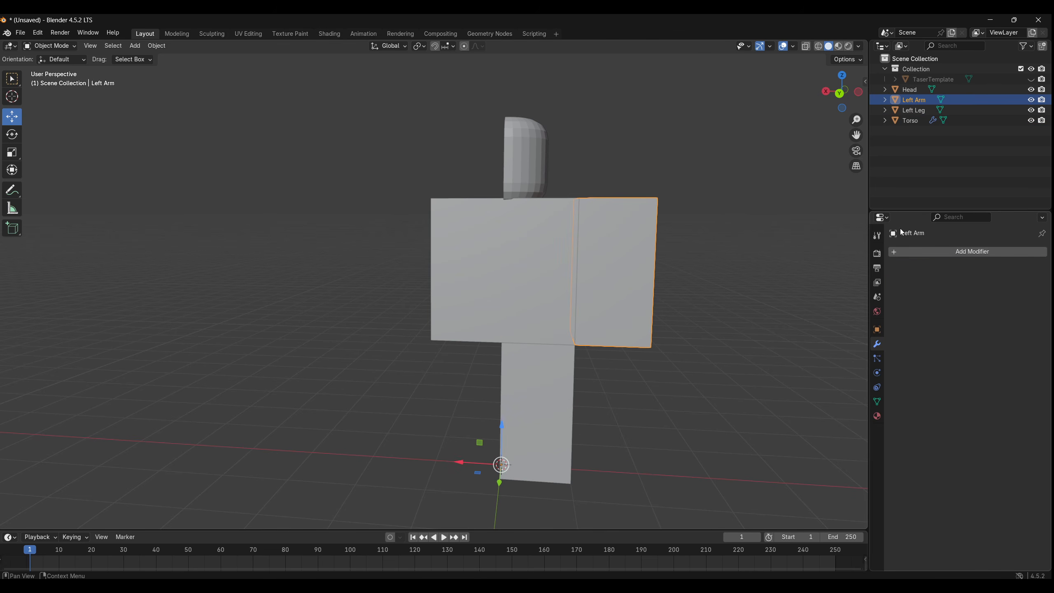
click(931, 251)
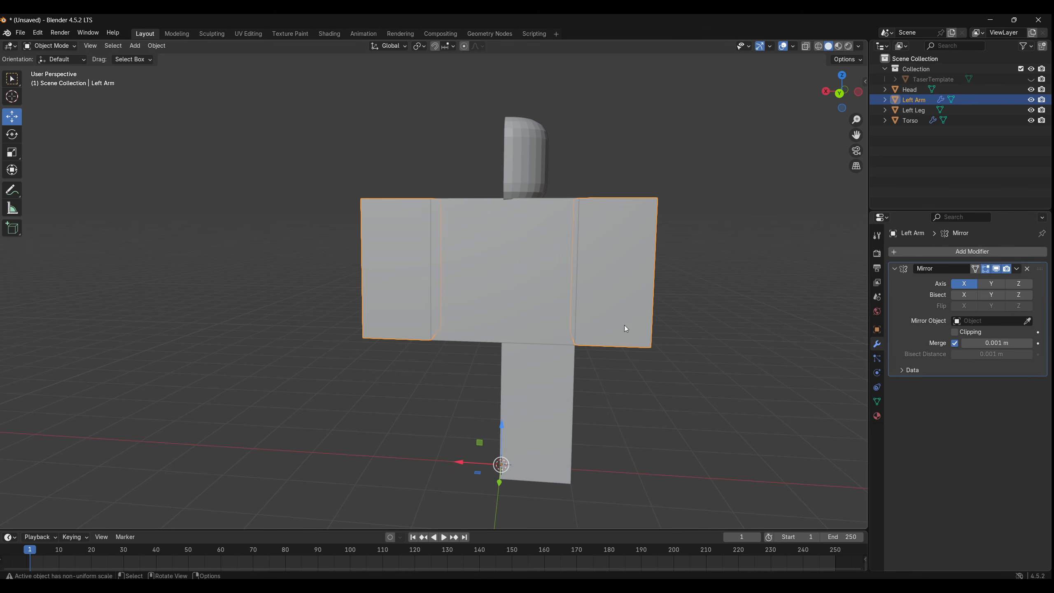
- Add a Mirror modifier on the X axis to the Left Leg object
click(549, 410)
click(931, 253)
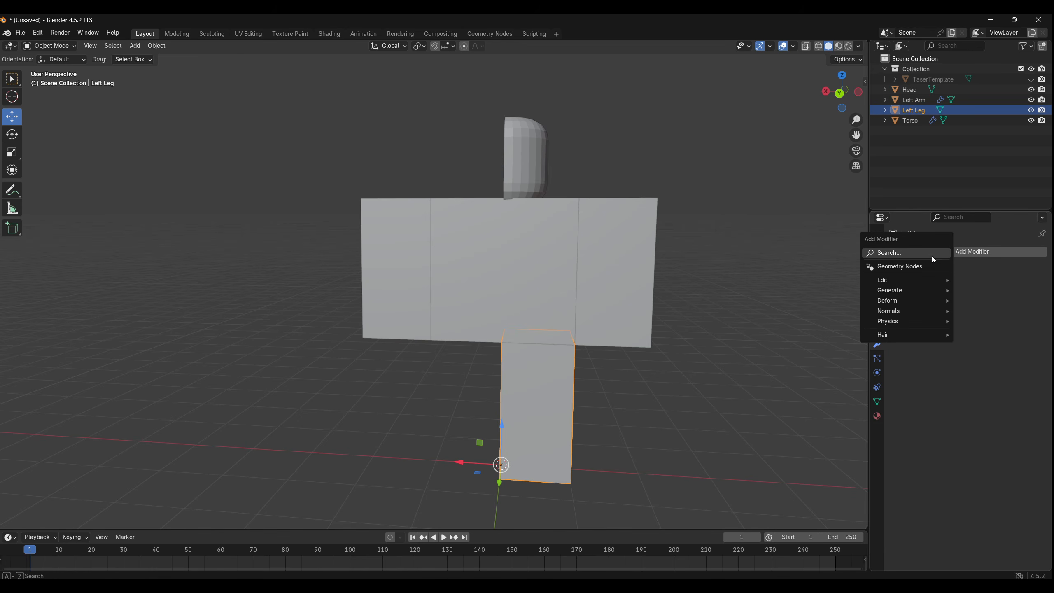
text(mir)
key(Return)
click(646, 404)
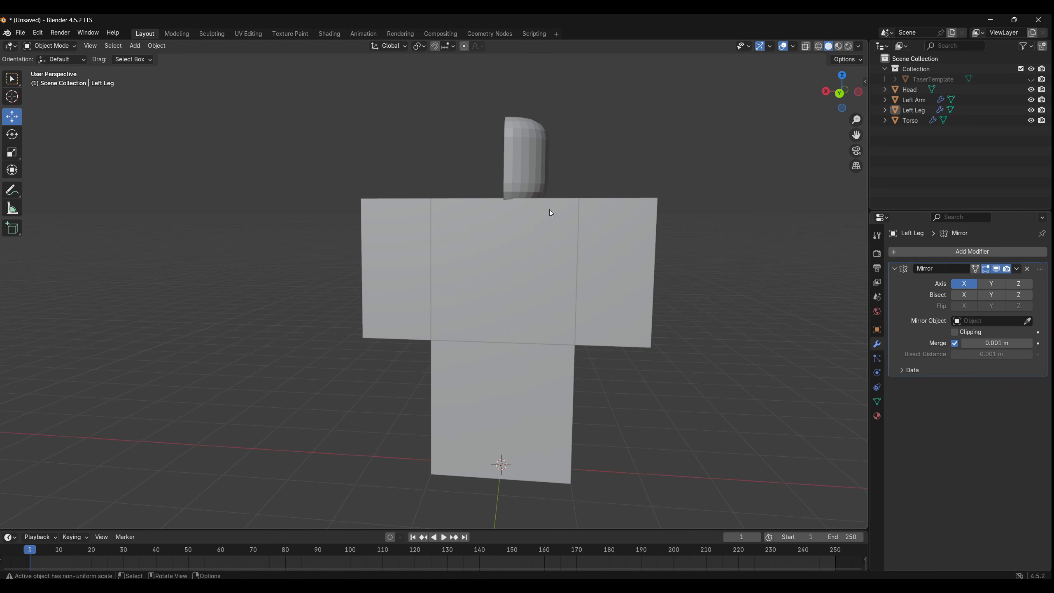
- Add a Mirror modifier on the X axis to the Head object
click(532, 168)
click(892, 252)
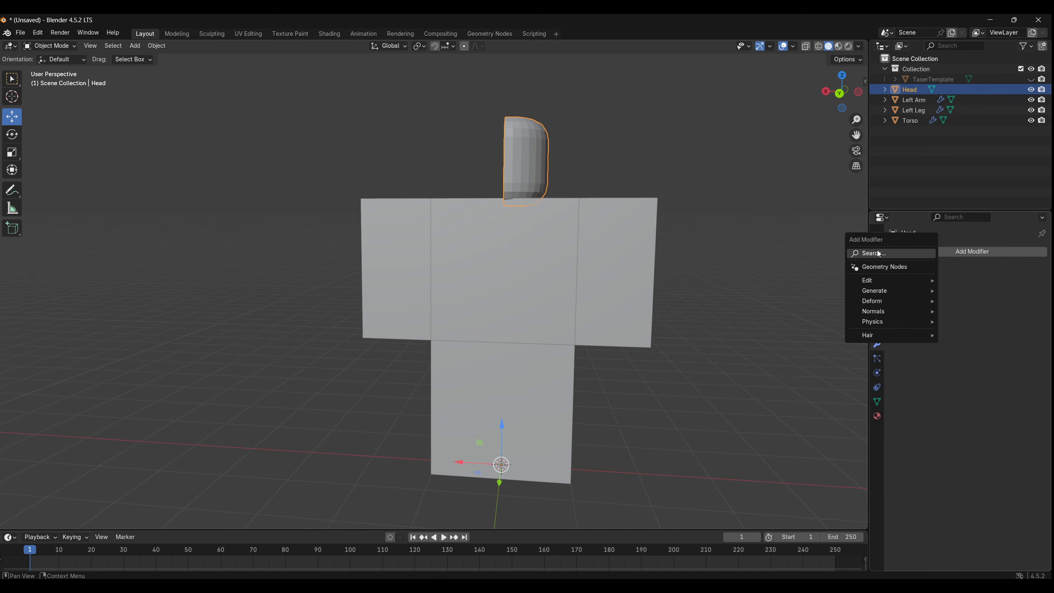
text(mir)
key(Return)
click(752, 255)
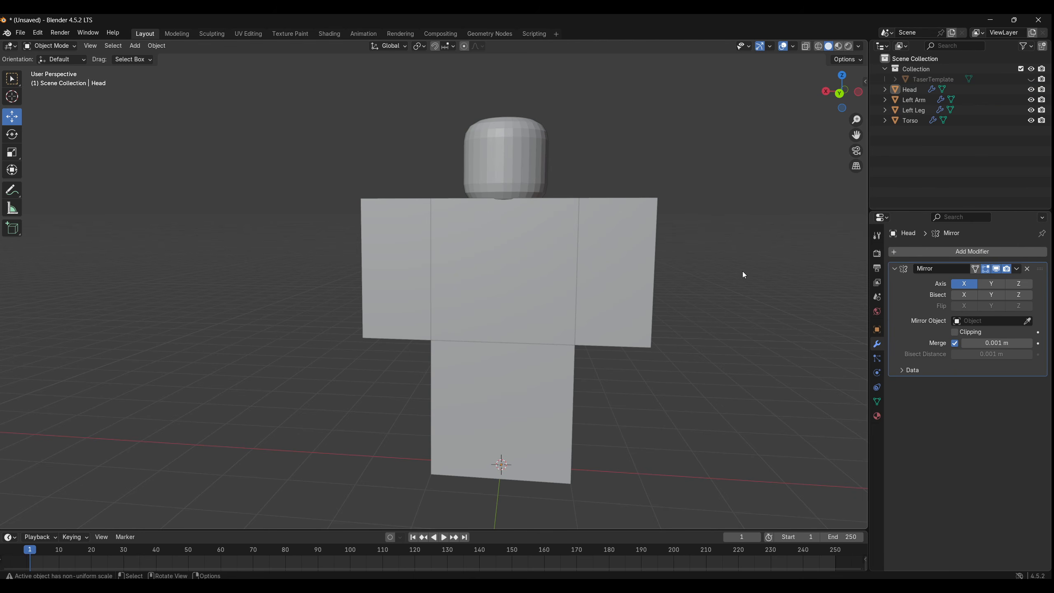
- Enable Clipping in the Mirror modifiers of the Torso and Head objects
click(541, 287)
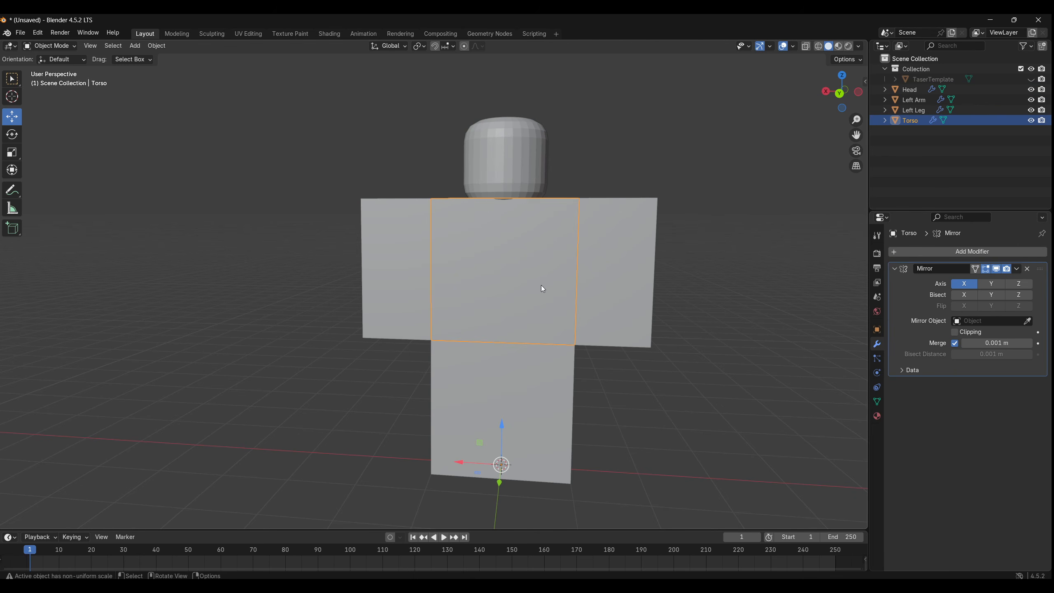
click(954, 332)
click(511, 175)
click(954, 333)
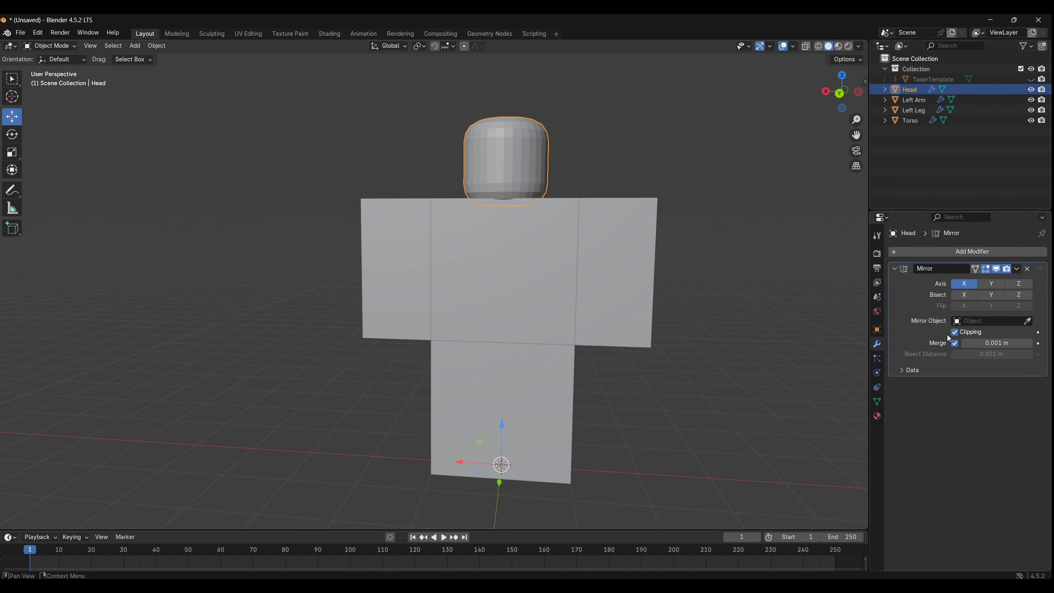
click(726, 414)
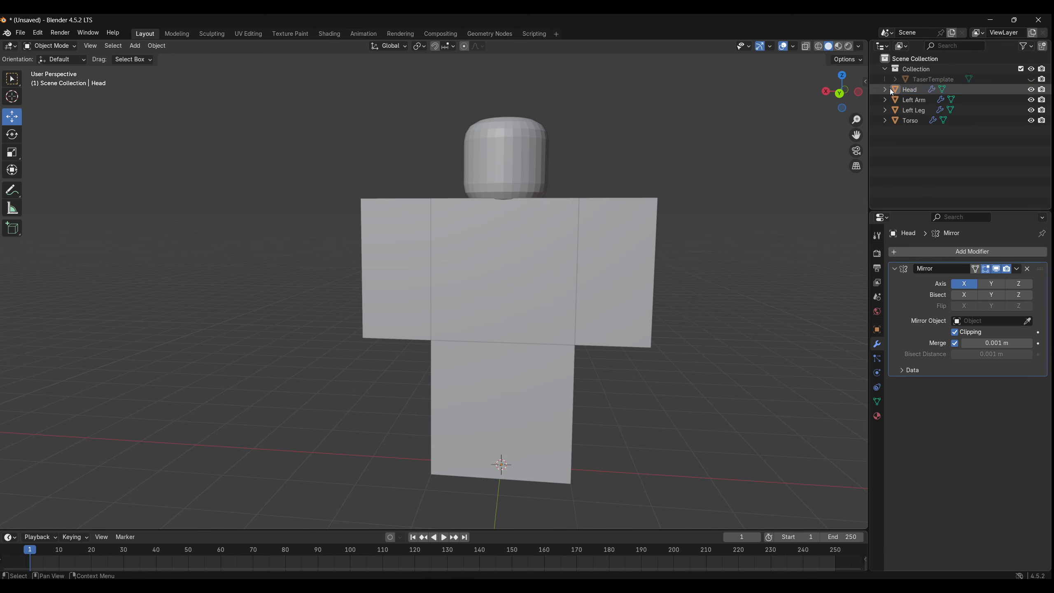
- Show TaserTemplate and hide the Head, Left Arm, Left Leg and Torso objects to examine the original template's edges
click(1031, 79)
drag(1030, 90, 1031, 123)
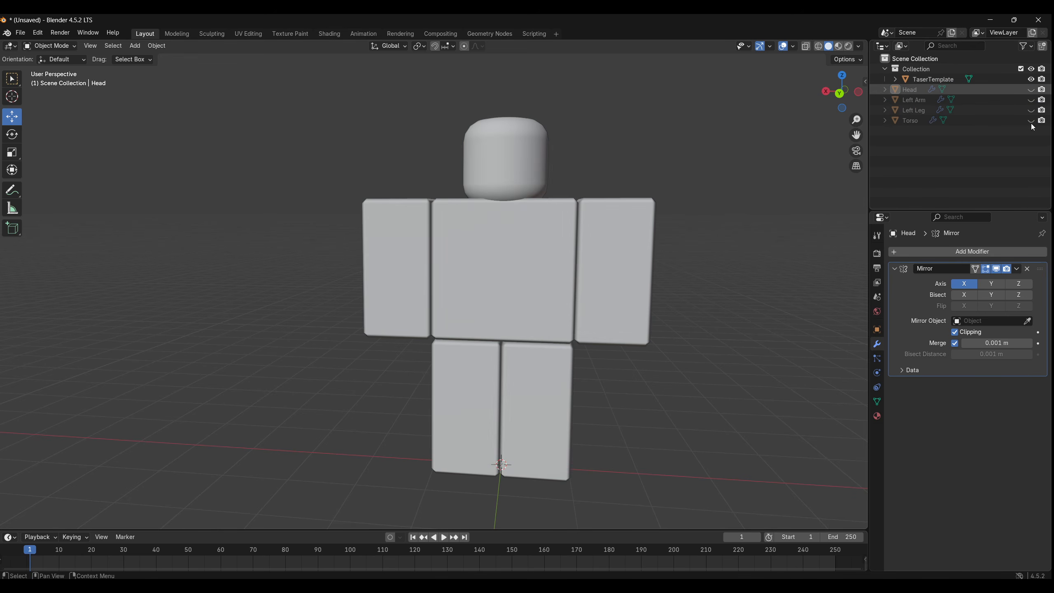
scroll(748, 210, up, 2)
right_click(732, 216)
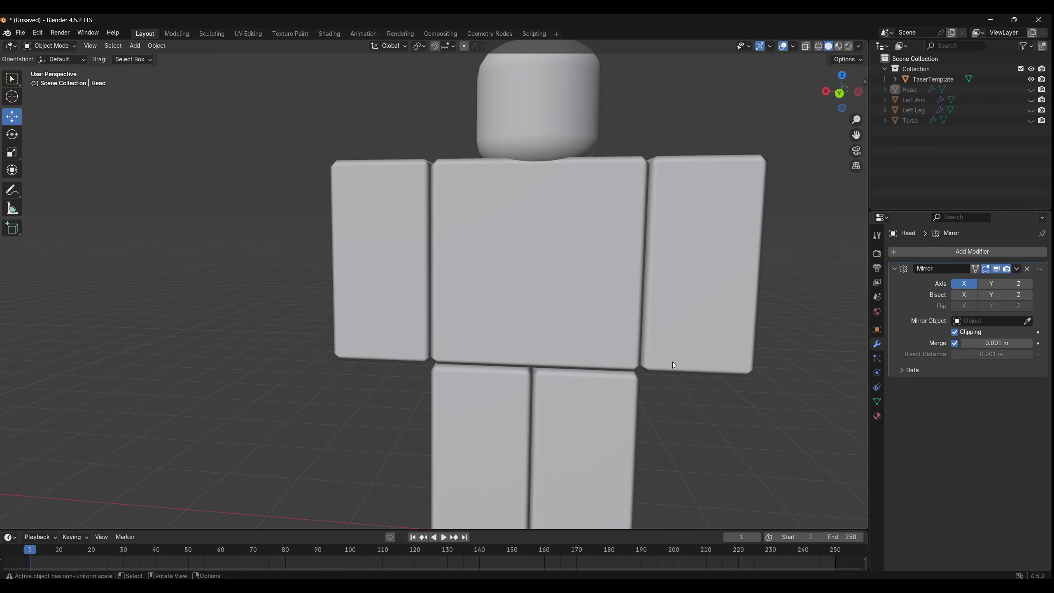
scroll(671, 361, down, 2)
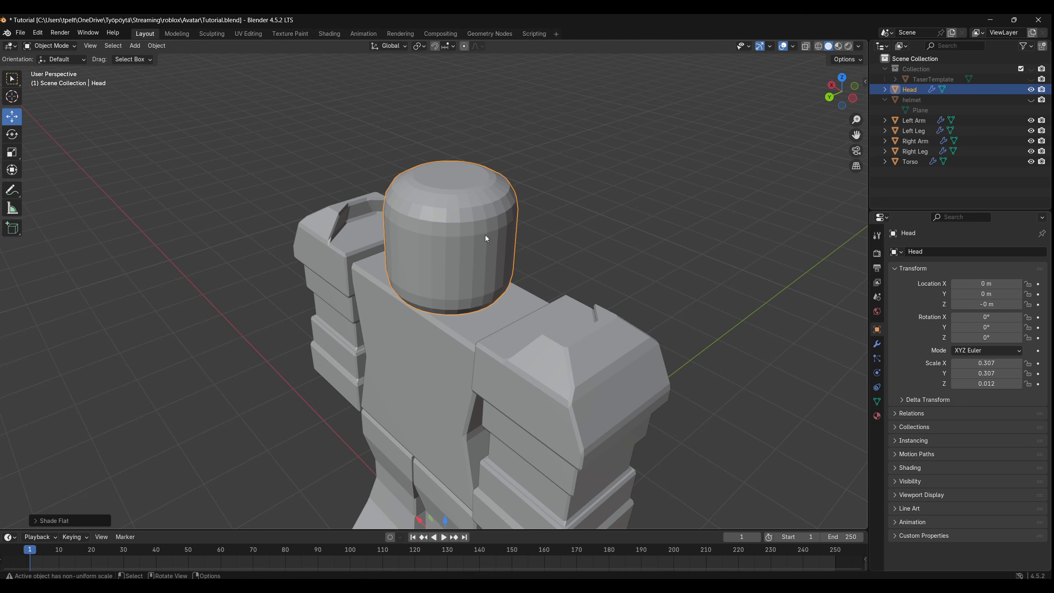
- In the Tutorial.blend file, apply Shade Smooth to the Head object
right_click(446, 226)
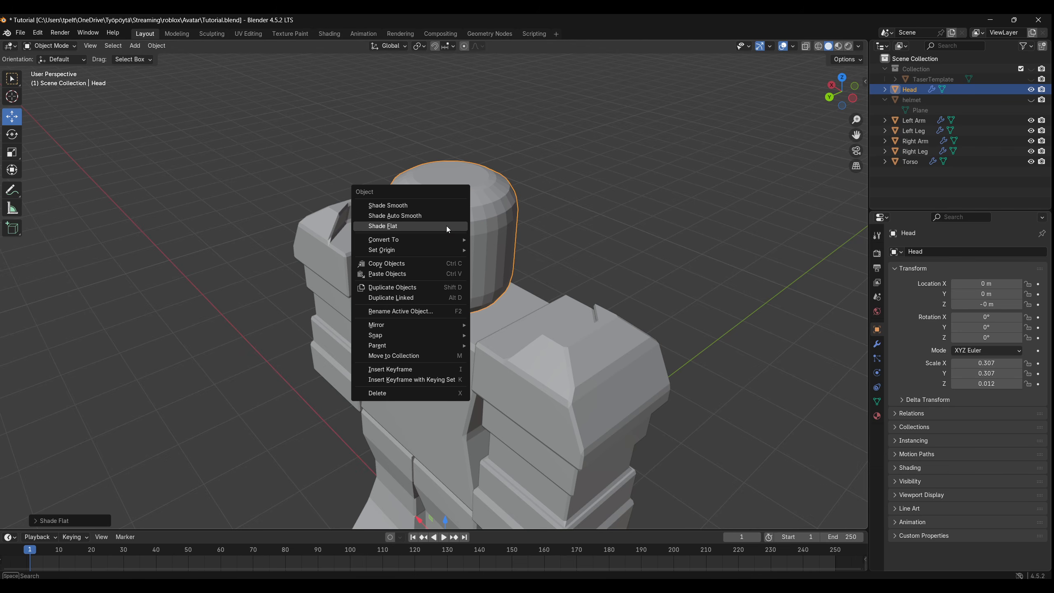
click(417, 206)
middle_drag(455, 275, 457, 267)
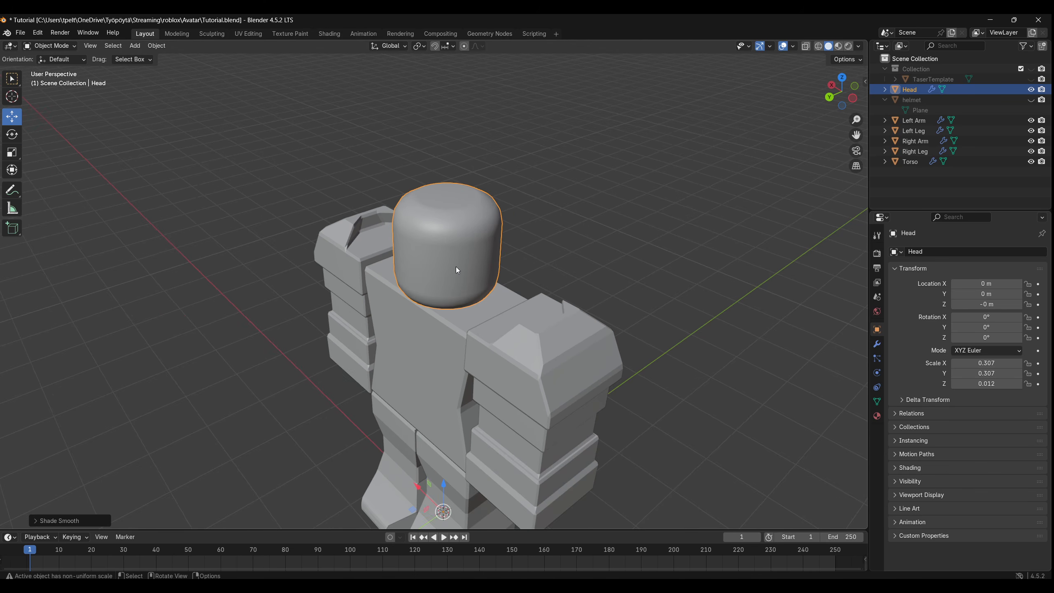
- Make the helmet object visible and apply Shade Smooth to it
click(1032, 90)
click(1031, 90)
click(1031, 100)
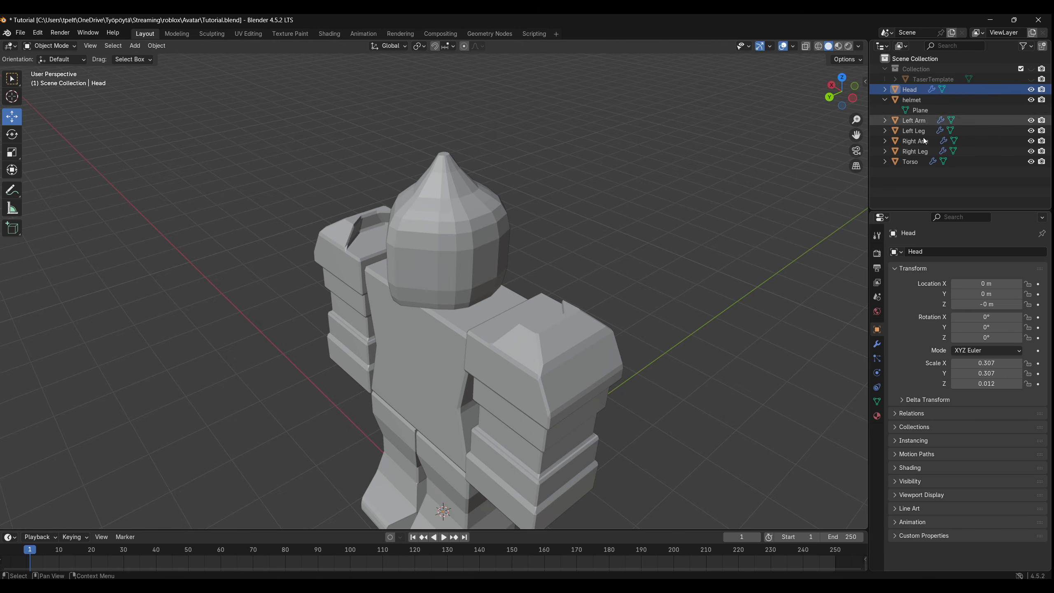
click(460, 233)
right_click(460, 233)
click(383, 233)
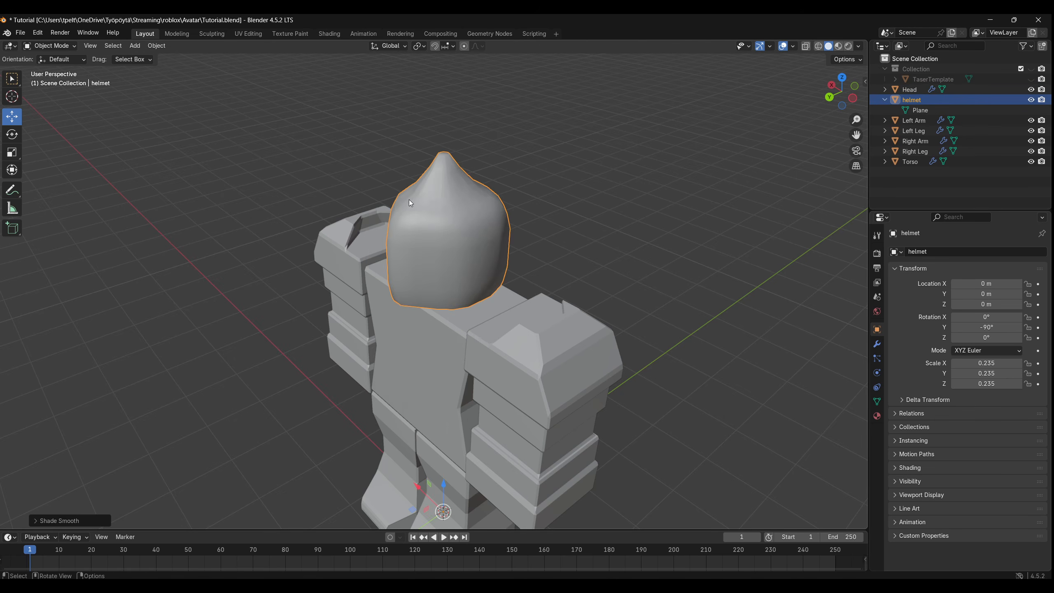
middle_drag(408, 199, 562, 204)
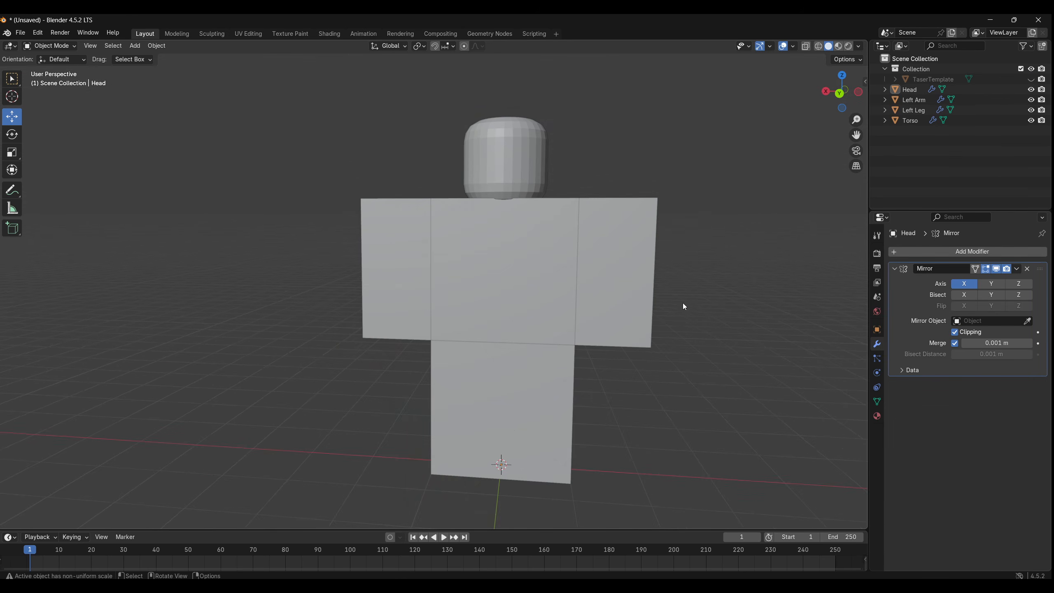
- In the unsaved template scene, add a Bevel modifier to the Torso object and set its amount to 0.05 m
click(563, 270)
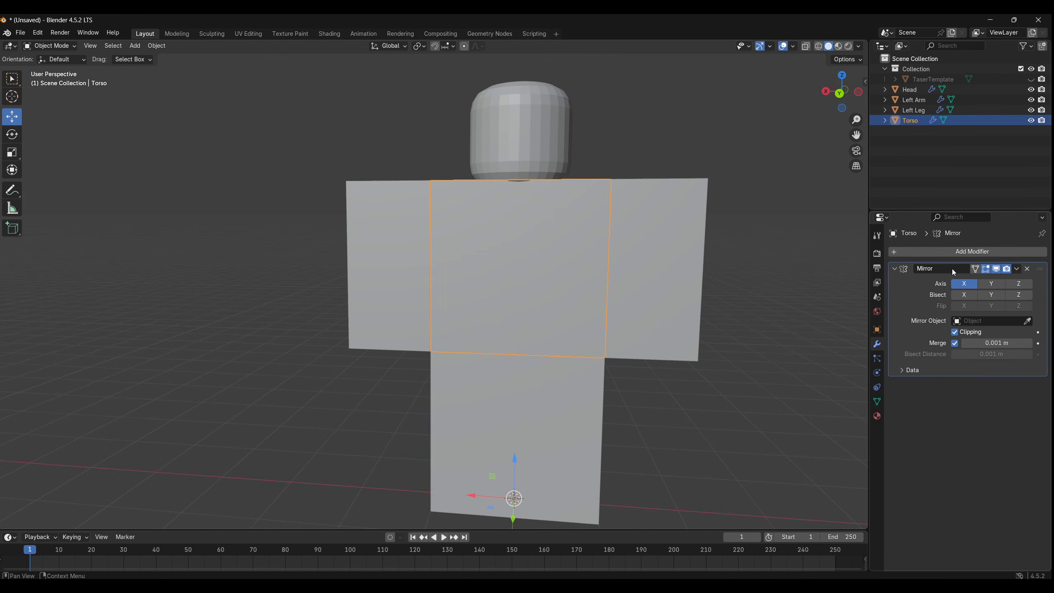
click(957, 251)
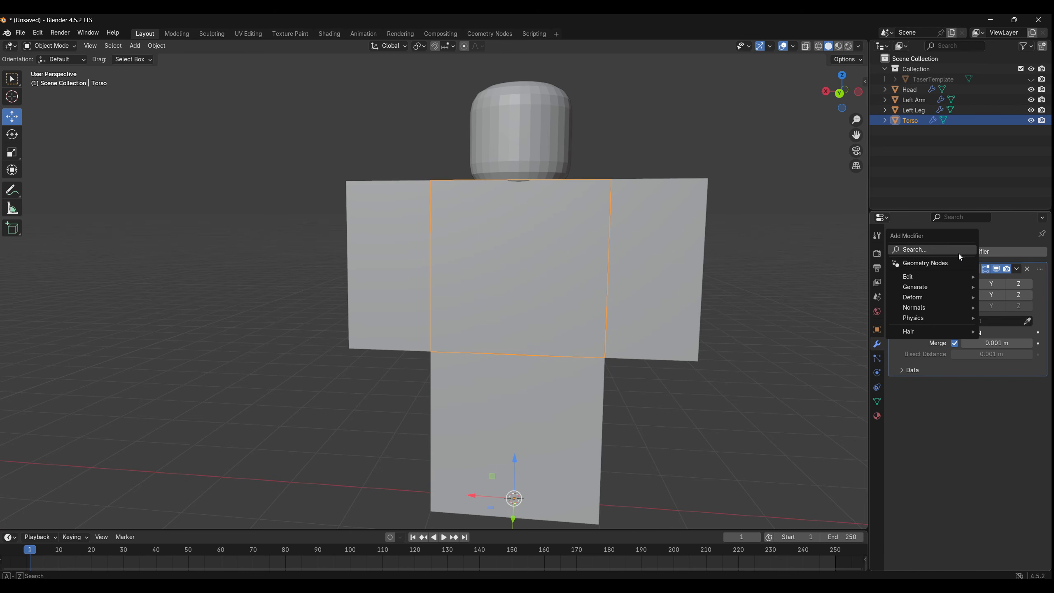
click(934, 249)
text(belv)
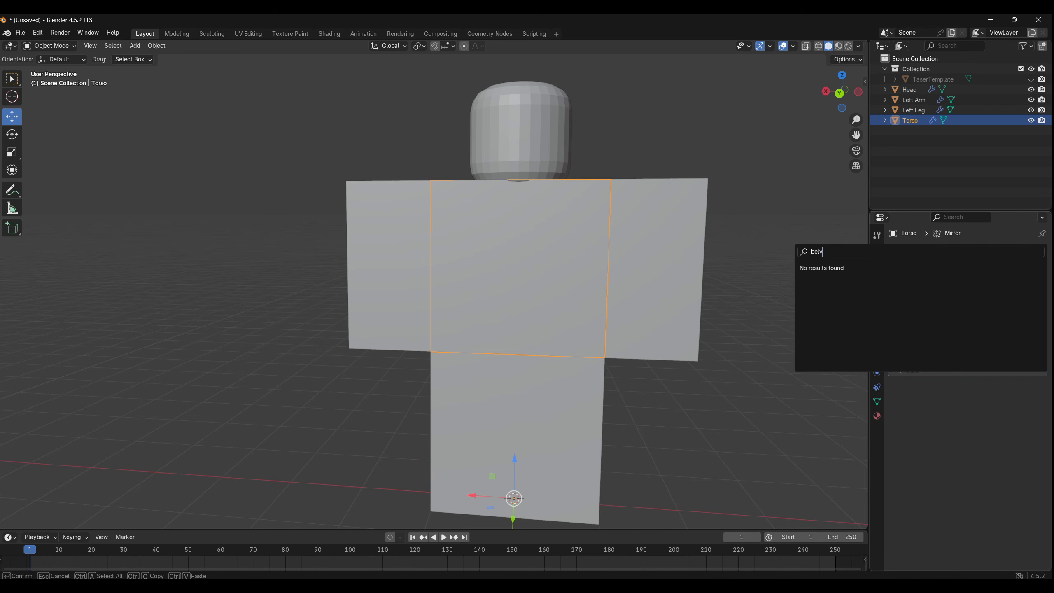
key(BackSpace)
key(BackSpace)
key(Return)
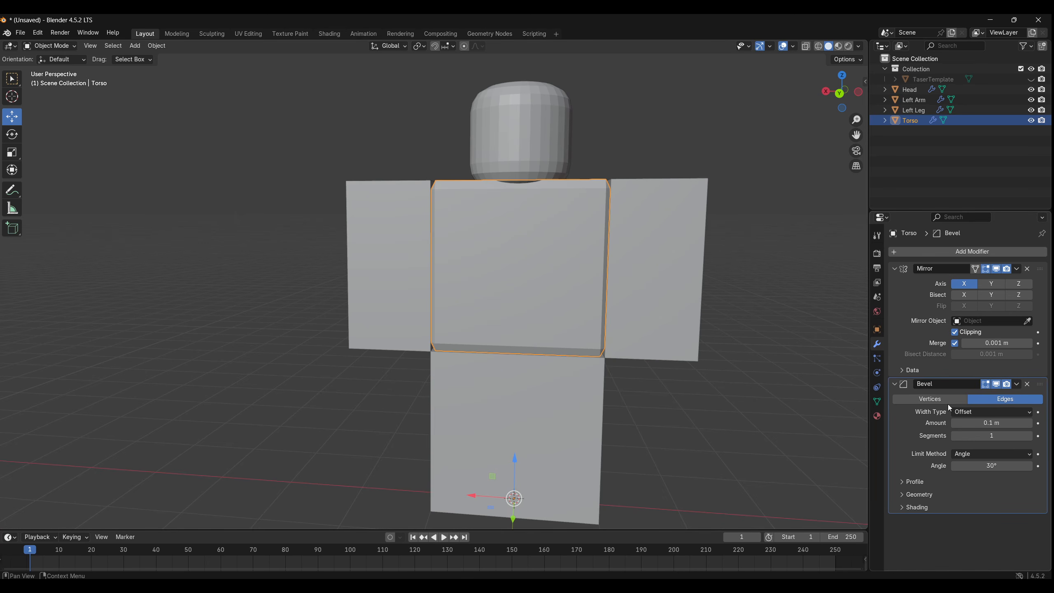
drag(991, 423, 964, 430)
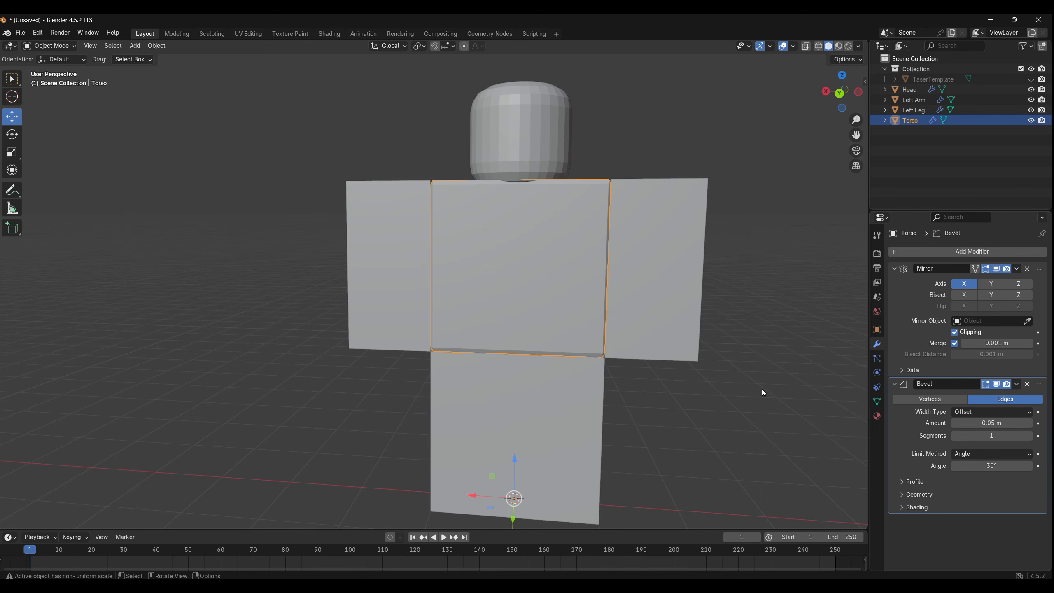
- Add a Bevel modifier to the Left Arm object and reduce its bevel amount
click(652, 321)
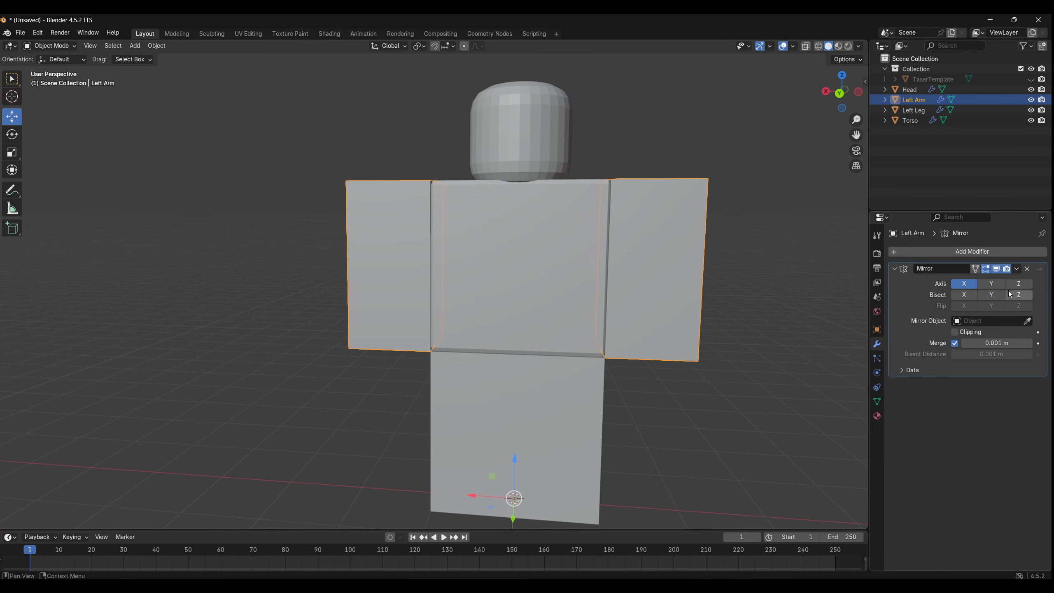
click(997, 251)
click(938, 251)
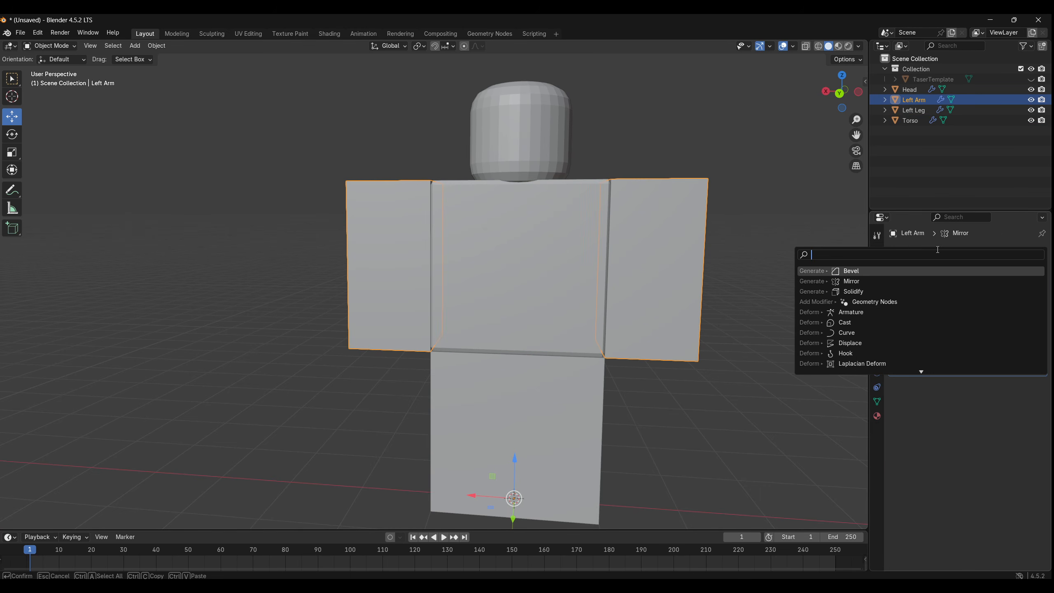
click(874, 272)
drag(962, 425, 961, 424)
- Add a Bevel modifier to the Left Leg object and set its amount to 0.05 m
click(566, 414)
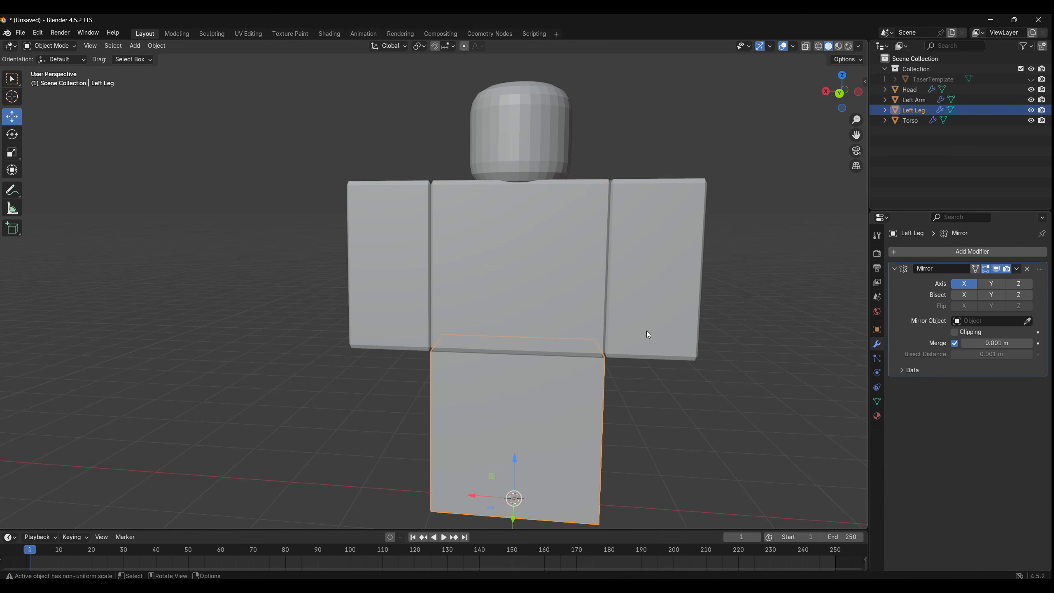
click(921, 252)
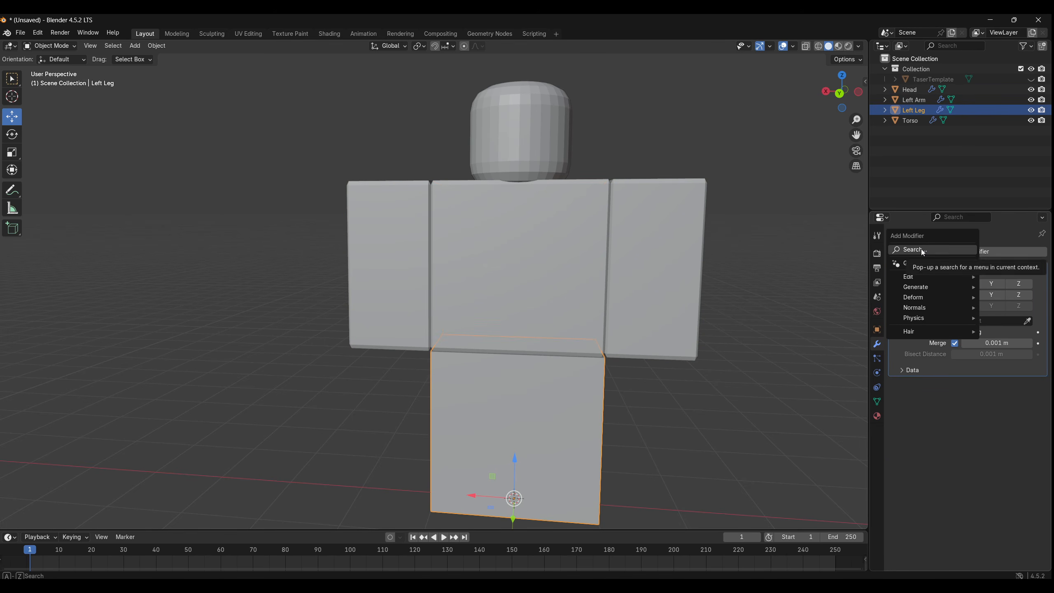
mouse_move(904, 274)
click(850, 285)
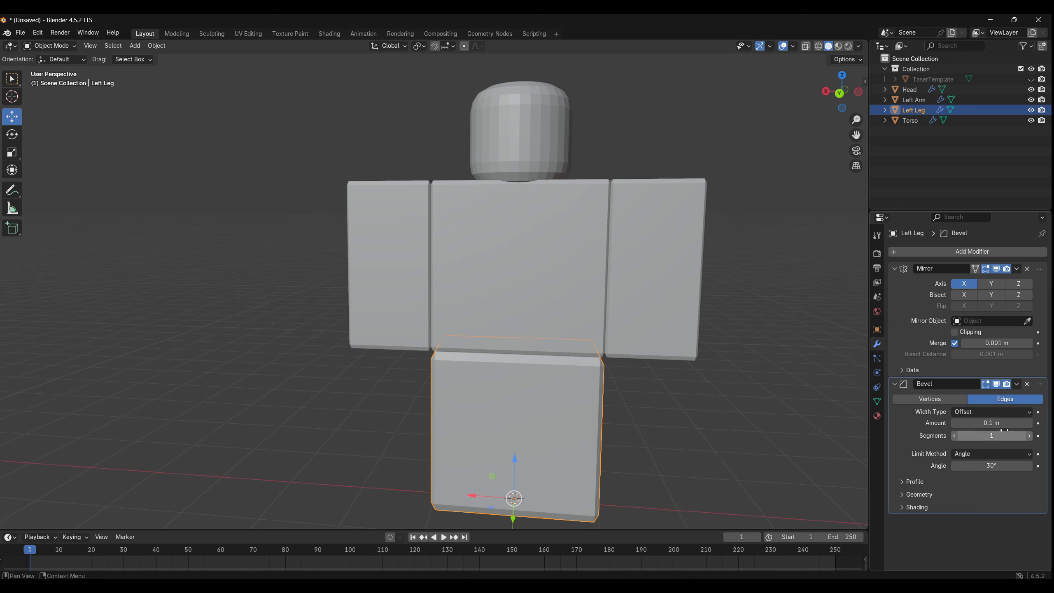
drag(991, 423, 977, 423)
click(716, 448)
right_click(714, 431)
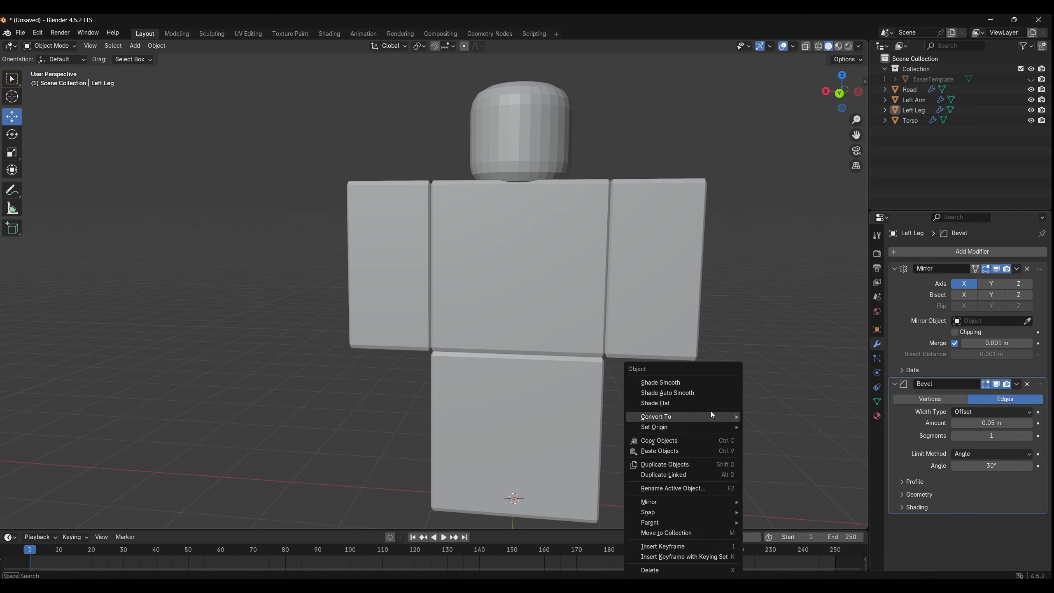
middle_drag(752, 292, 724, 312)
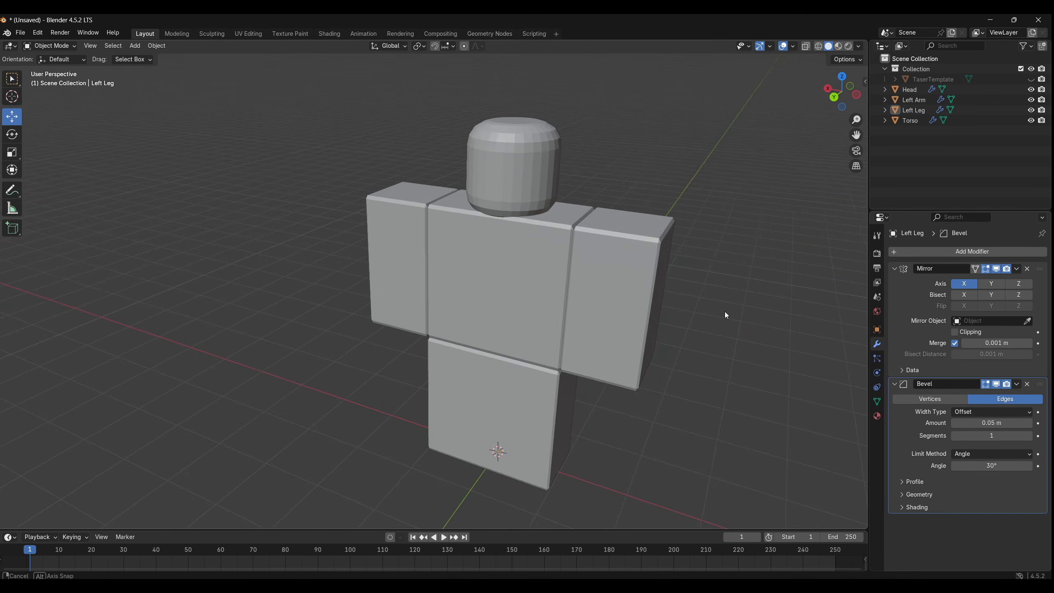
scroll(688, 318, up, 4)
scroll(688, 318, down, 2)
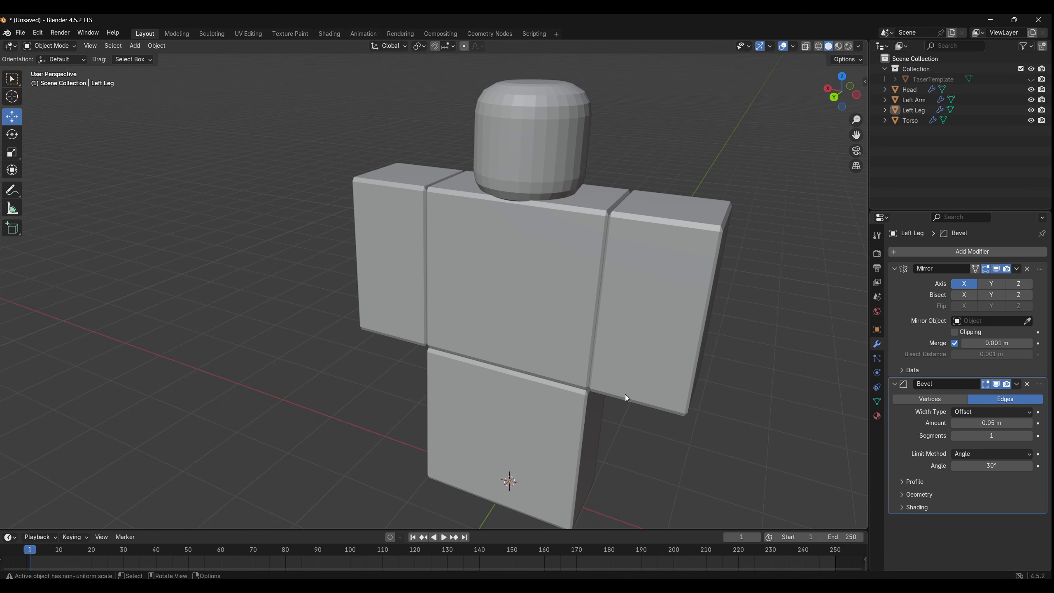
middle_drag(635, 420, 634, 404)
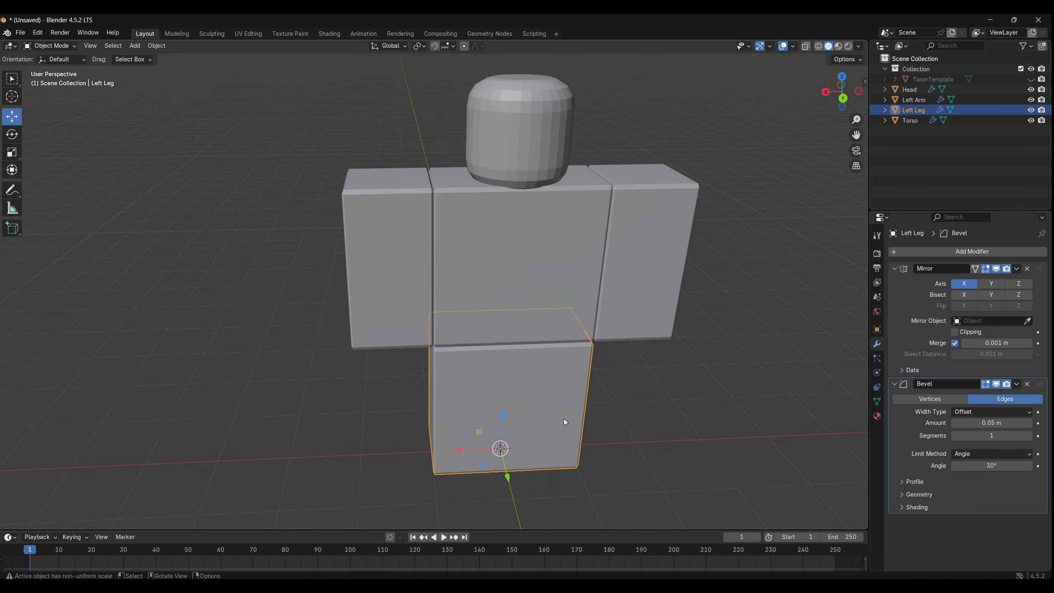
- Compare the Left Leg's Mirror modifier with and without vertex merging, leaving Merge turned off
key(Tab)
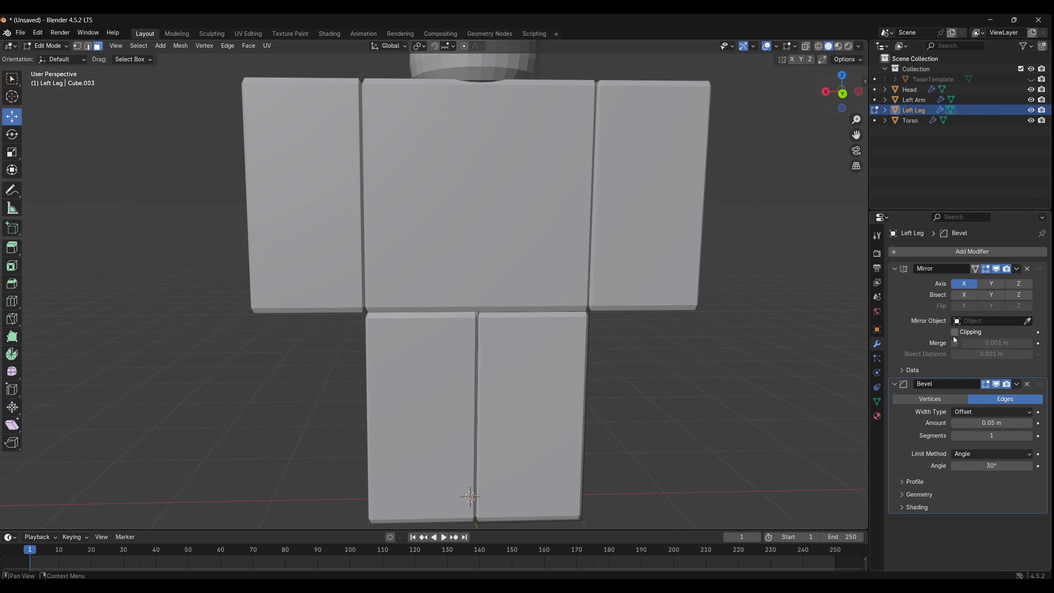
click(954, 343)
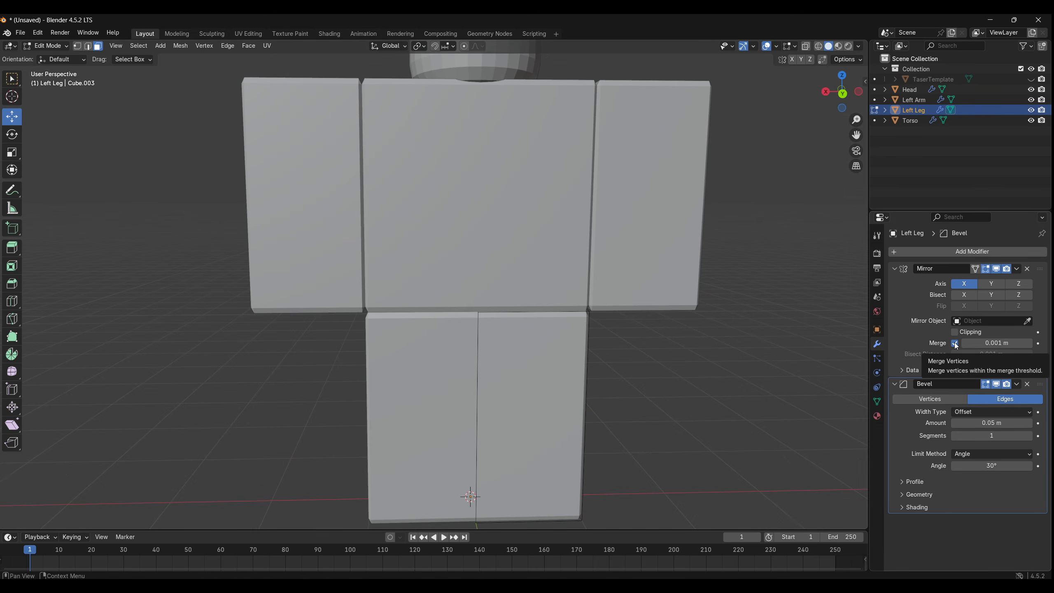
click(954, 343)
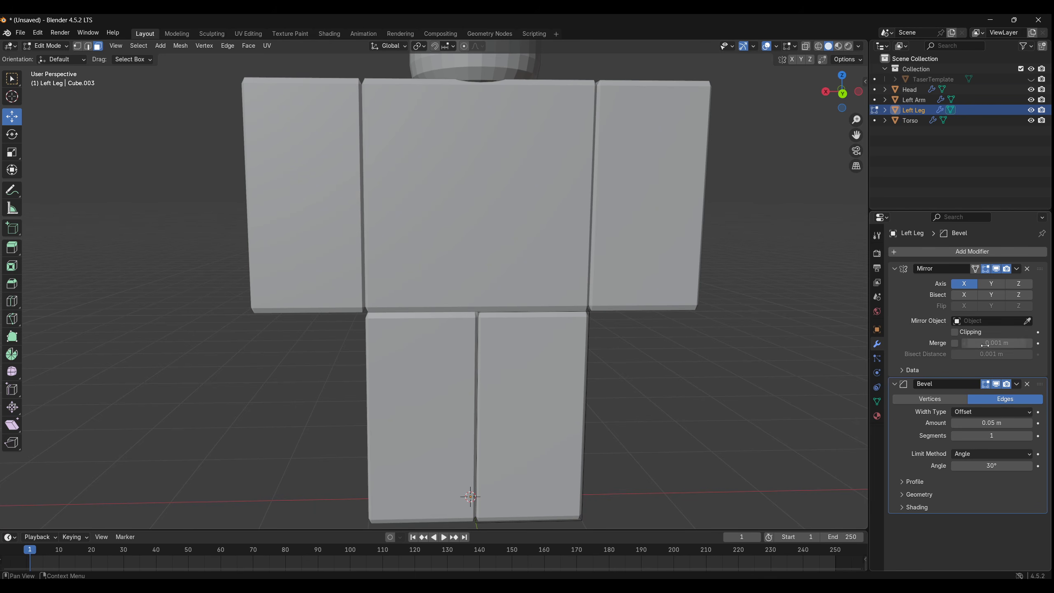
click(954, 343)
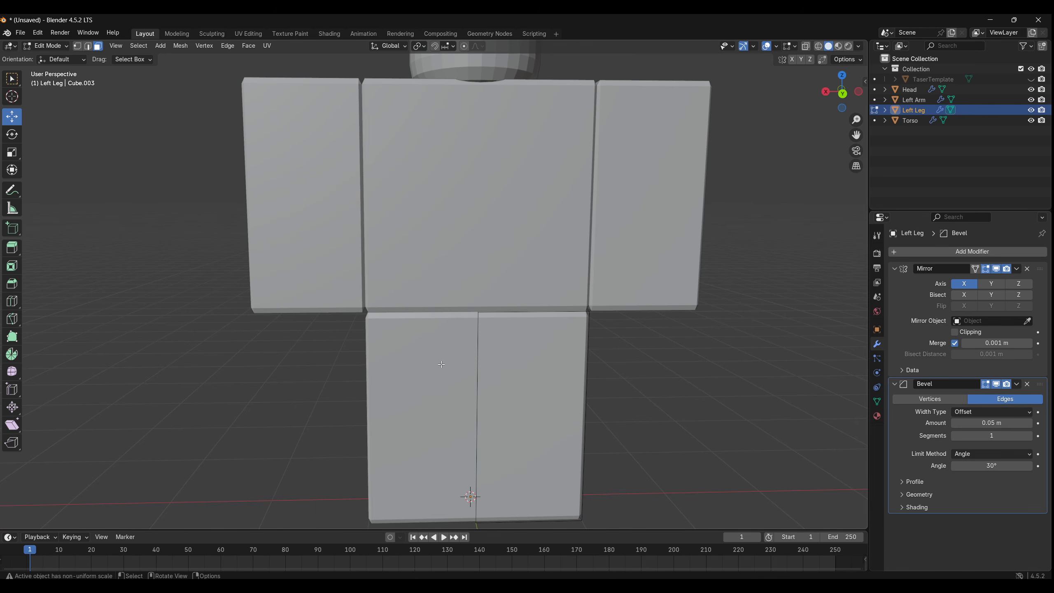
click(954, 344)
middle_drag(543, 423, 460, 337)
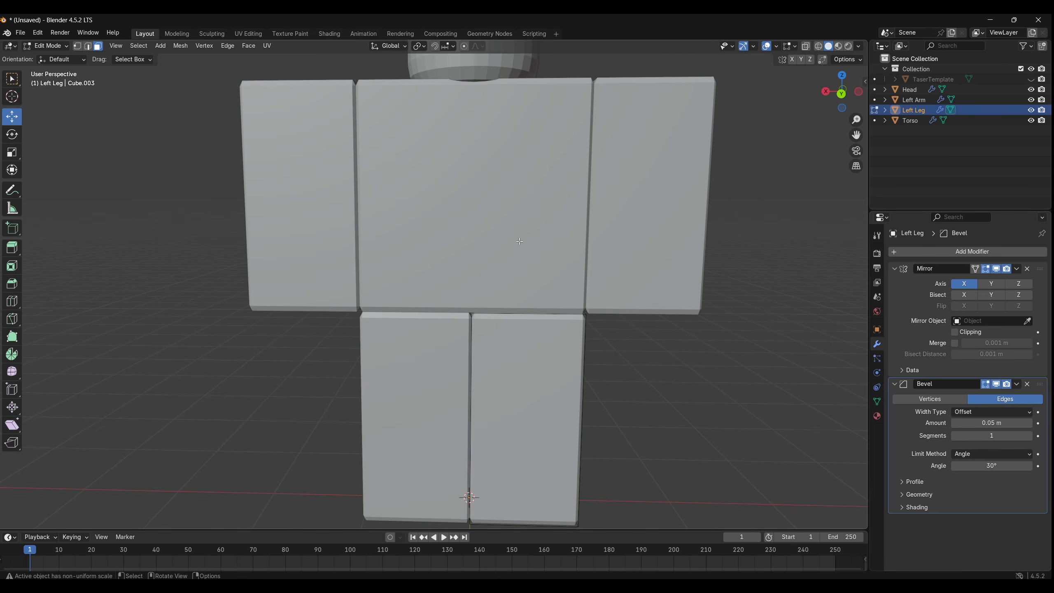
scroll(486, 282, down, 3)
scroll(511, 232, up, 1)
key(Tab)
- Check the Torso and Left Arm modifiers and inspect the bevelled seams between the body parts
click(521, 225)
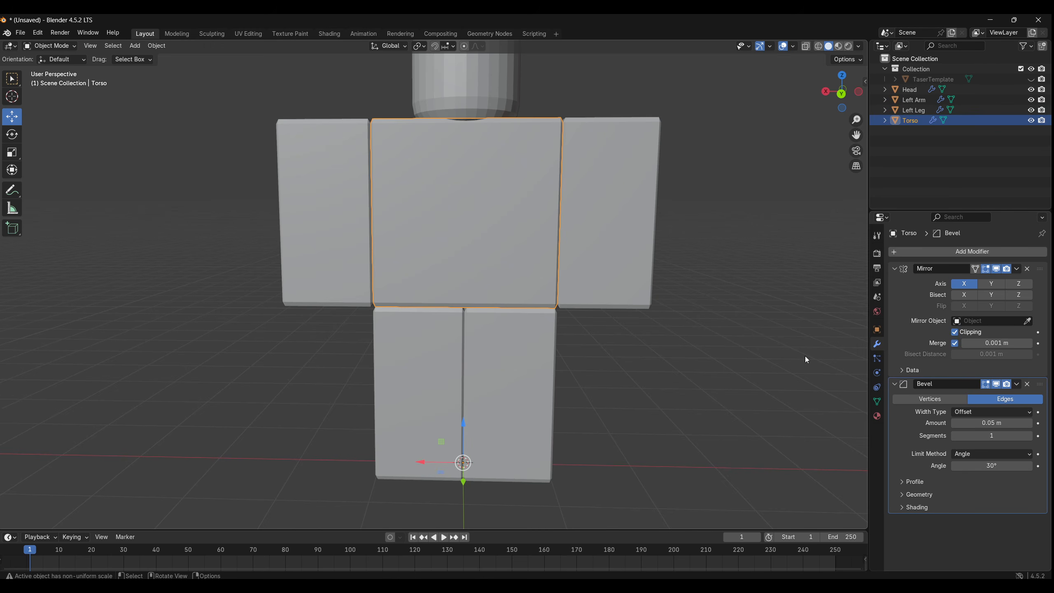
click(613, 250)
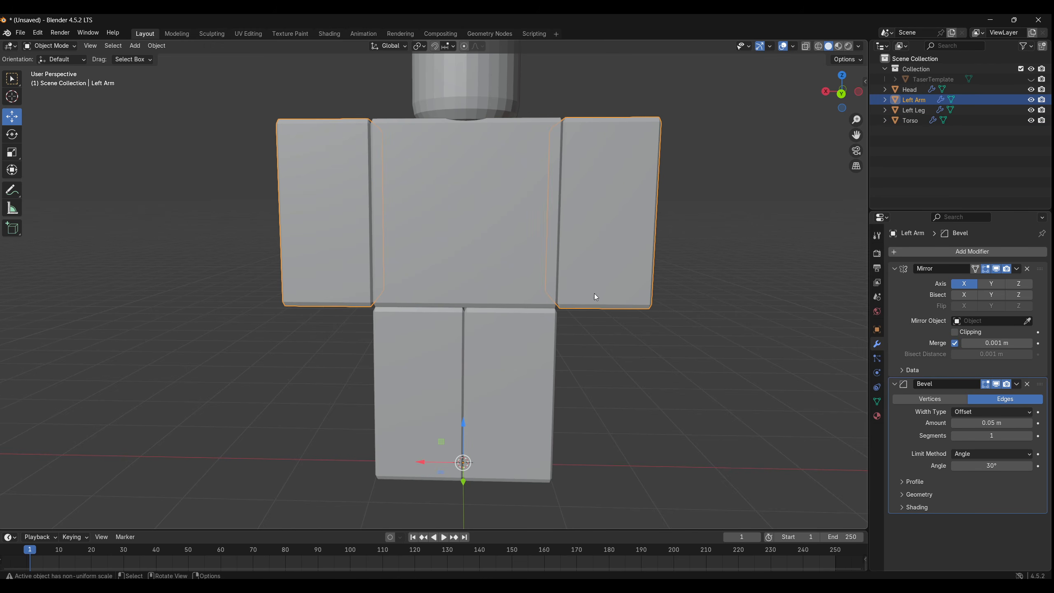
click(596, 333)
scroll(452, 360, down, 3)
scroll(463, 344, up, 5)
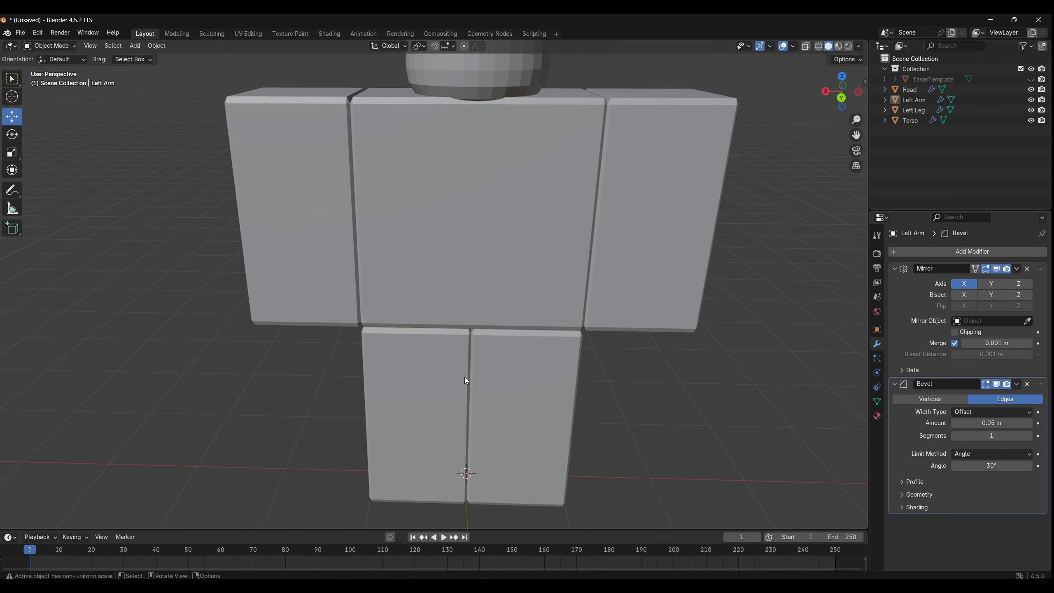
middle_drag(465, 381, 482, 347)
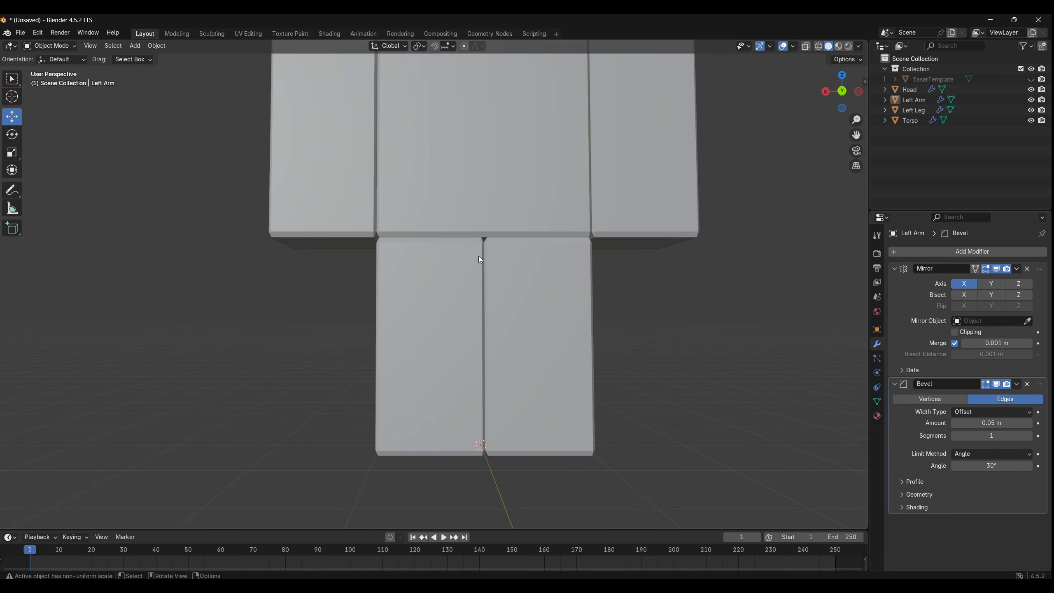
scroll(581, 341, down, 2)
middle_drag(624, 343, 618, 372)
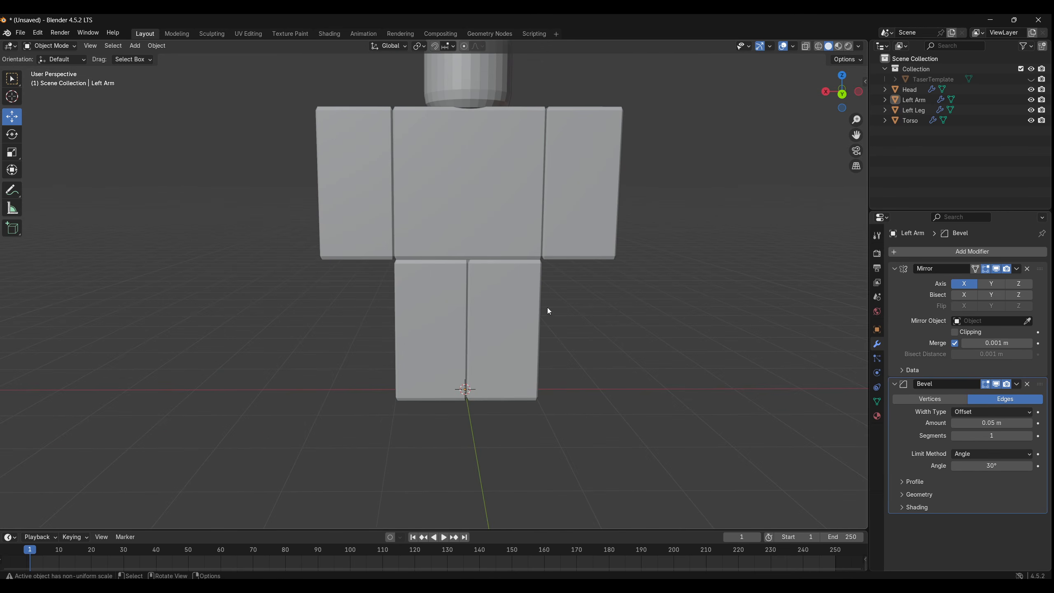
- Try to extrude an upper side face of the Head mesh and undo the extrusion
click(433, 334)
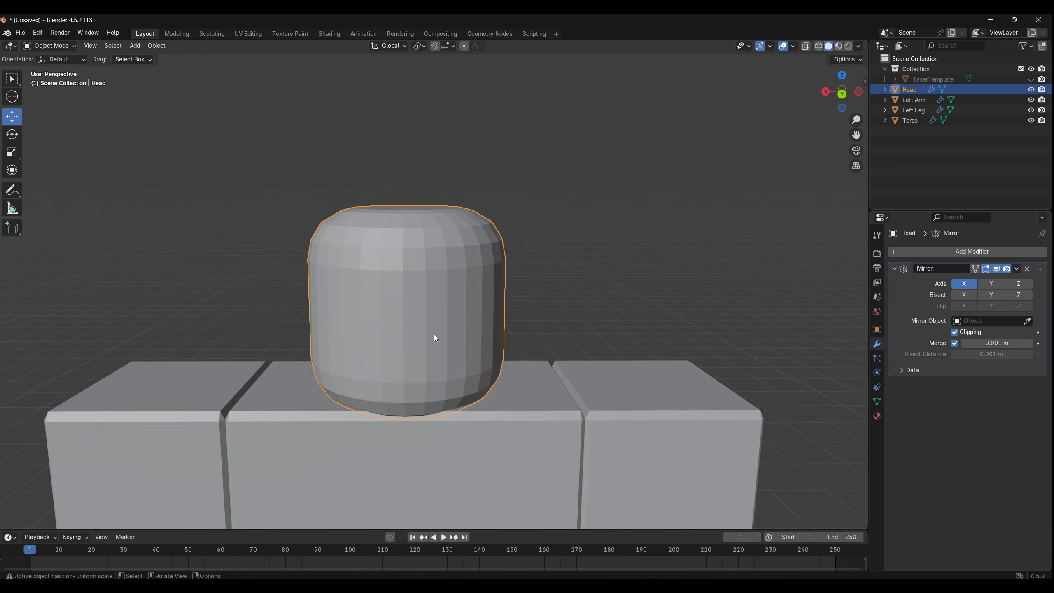
mouse_move(434, 335)
middle_down()
mouse_move(439, 341)
mouse_move(435, 320)
middle_up()
key(Tab)
click(431, 259)
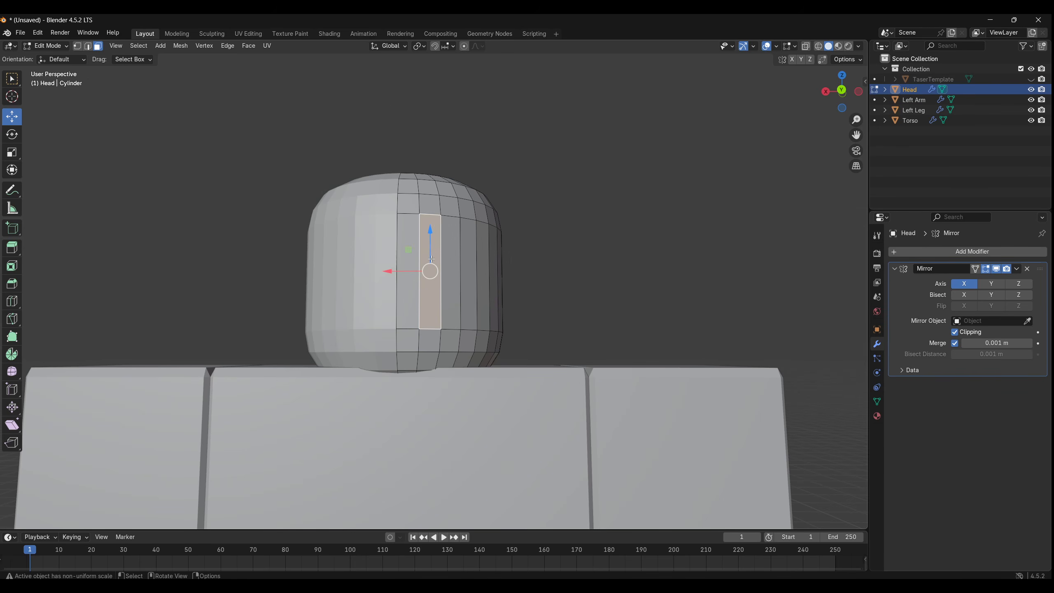
middle_drag(427, 310, 433, 328)
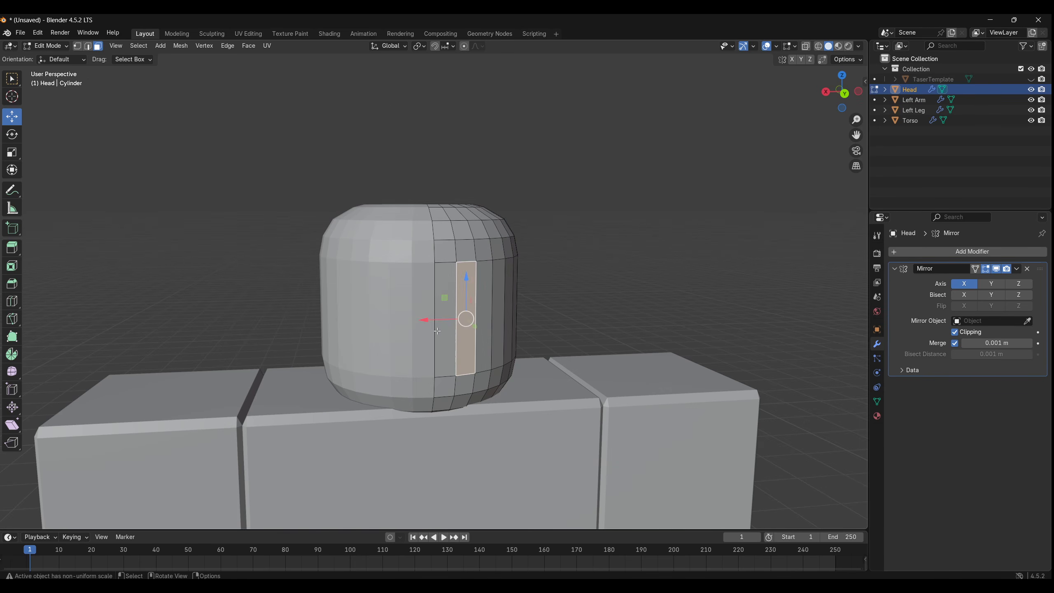
click(489, 255)
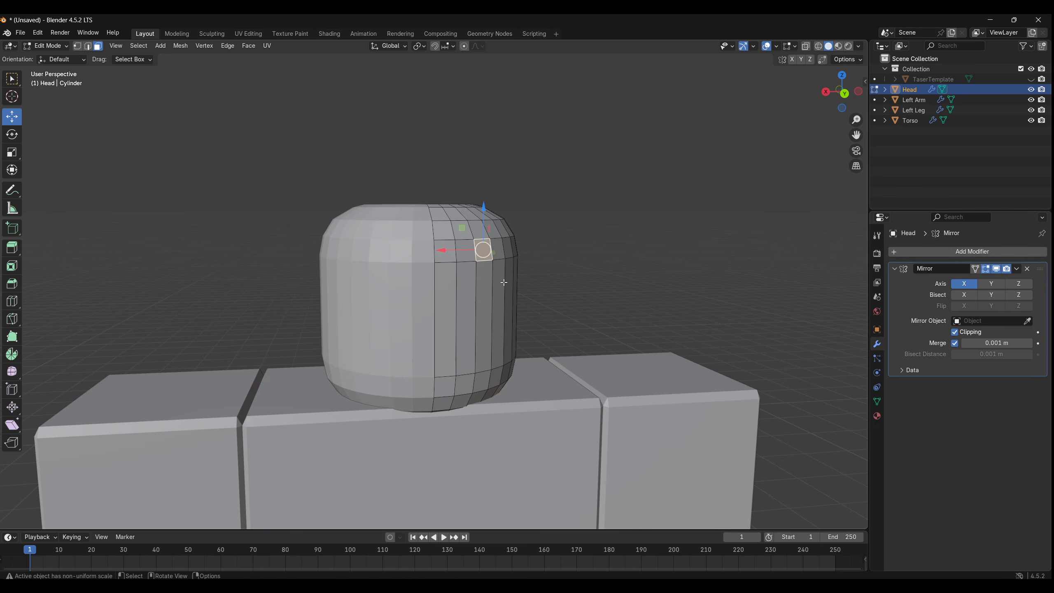
key(e)
click(556, 287)
key(ctrl+z)
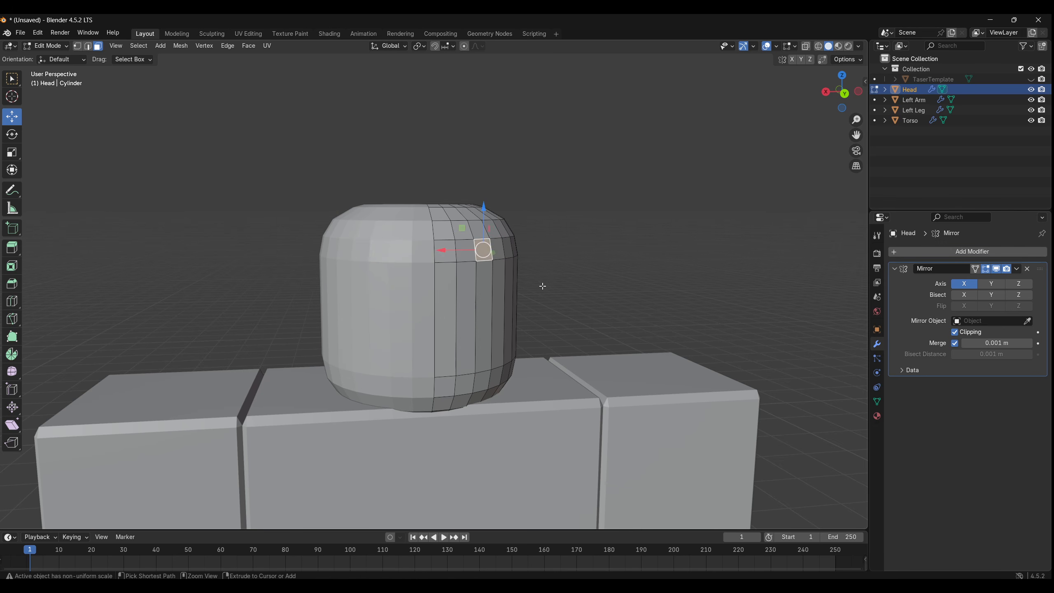
click(487, 296)
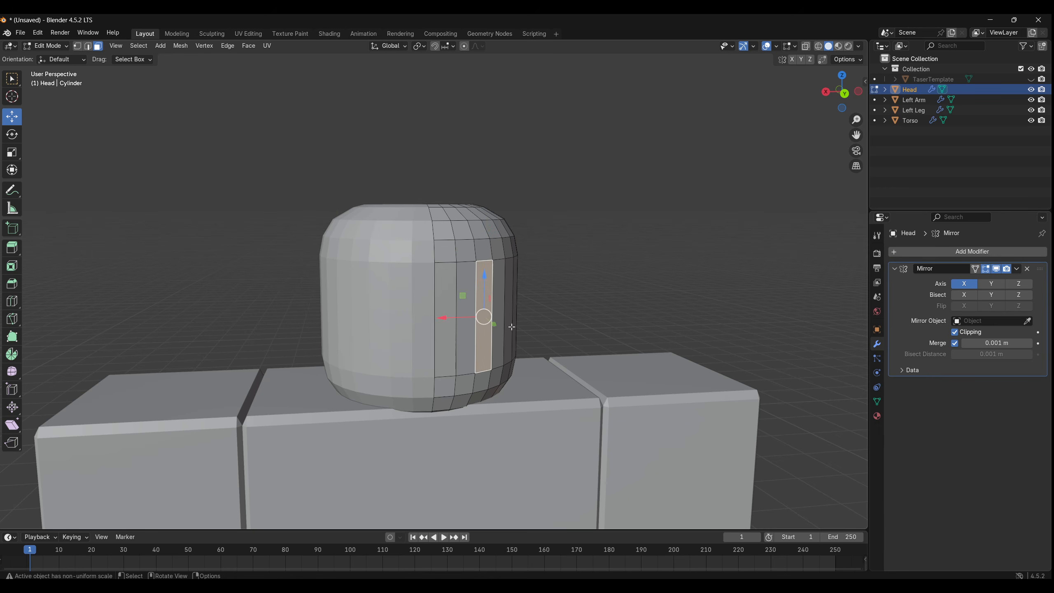
click(565, 323)
middle_drag(571, 342, 522, 332)
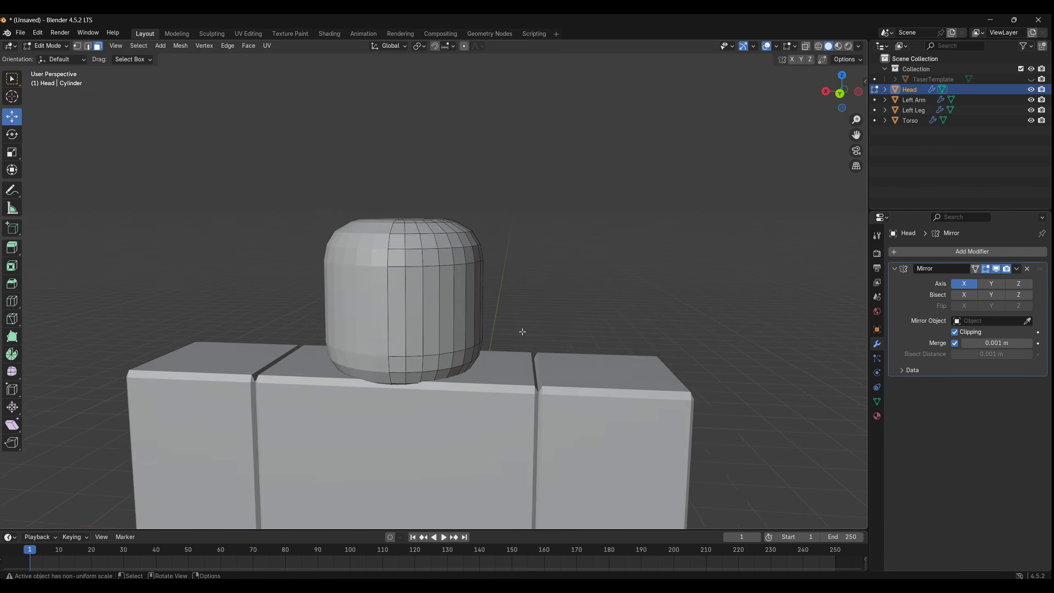
- Add a mesh plane in Object Mode and raise it along Z to the height of the head
scroll(522, 332, down, 5)
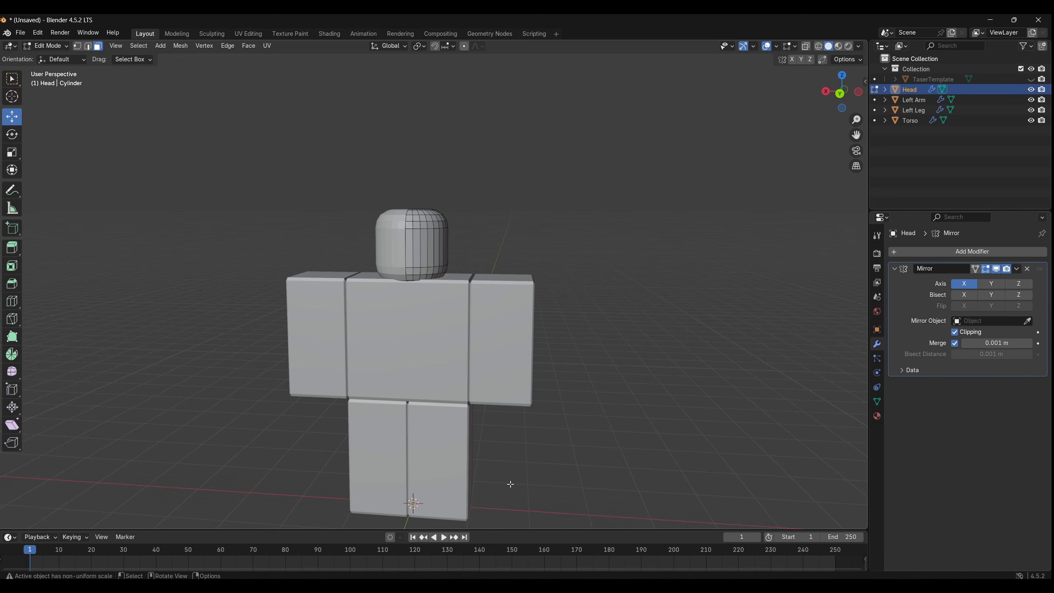
scroll(480, 472, down, 2)
scroll(482, 472, up, 2)
shift+middle_drag(482, 472, 484, 418)
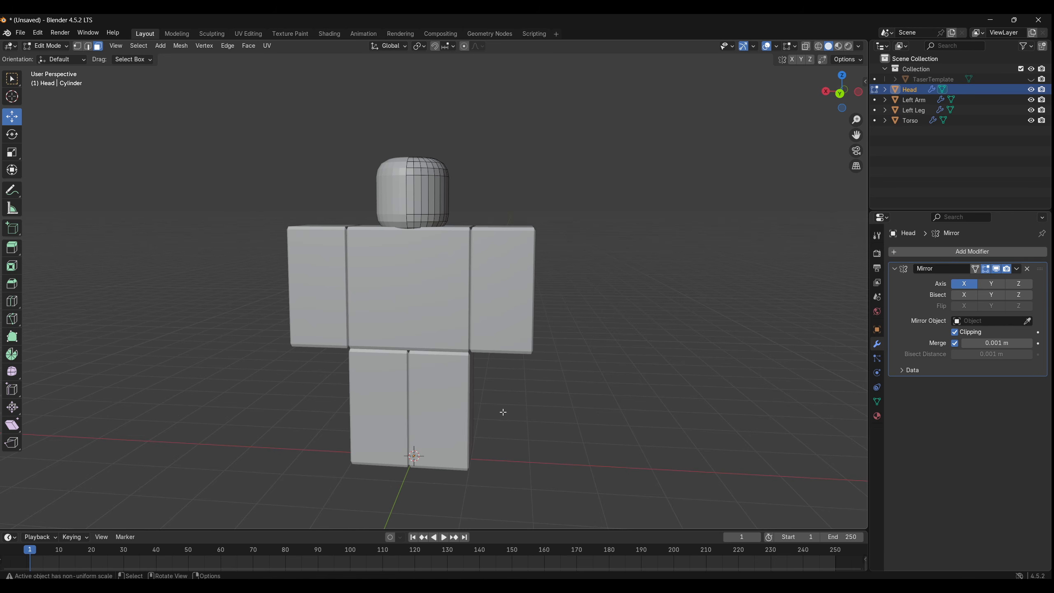
key(Tab)
key(shift+a)
mouse_move(452, 373)
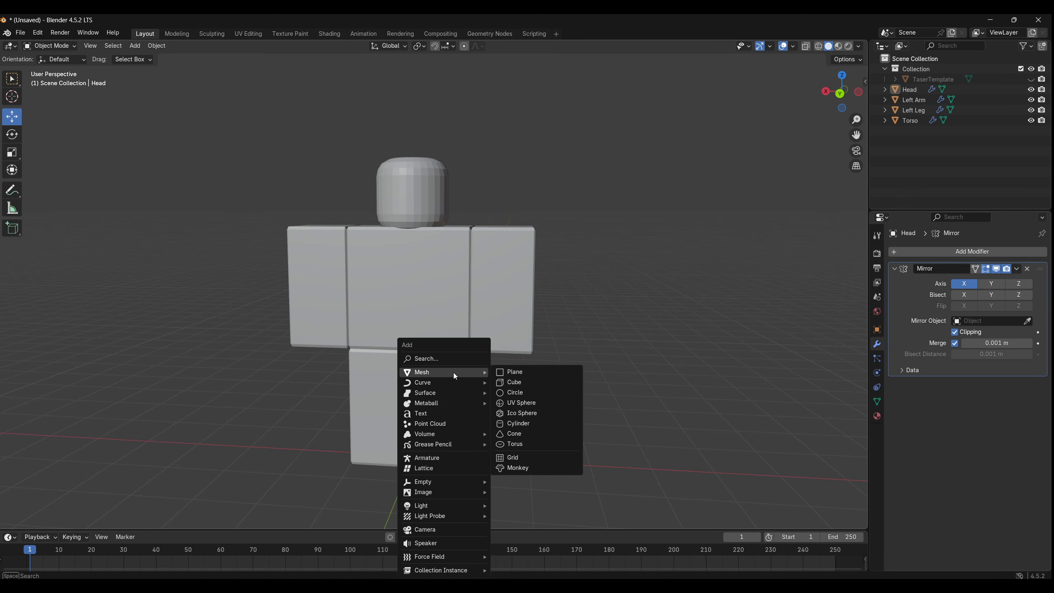
click(544, 374)
drag(412, 420, 414, 158)
- Rotate the plane upright about the global Y axis and move it about 0.64 m along X to the side of the head
middle_drag(413, 157, 488, 230)
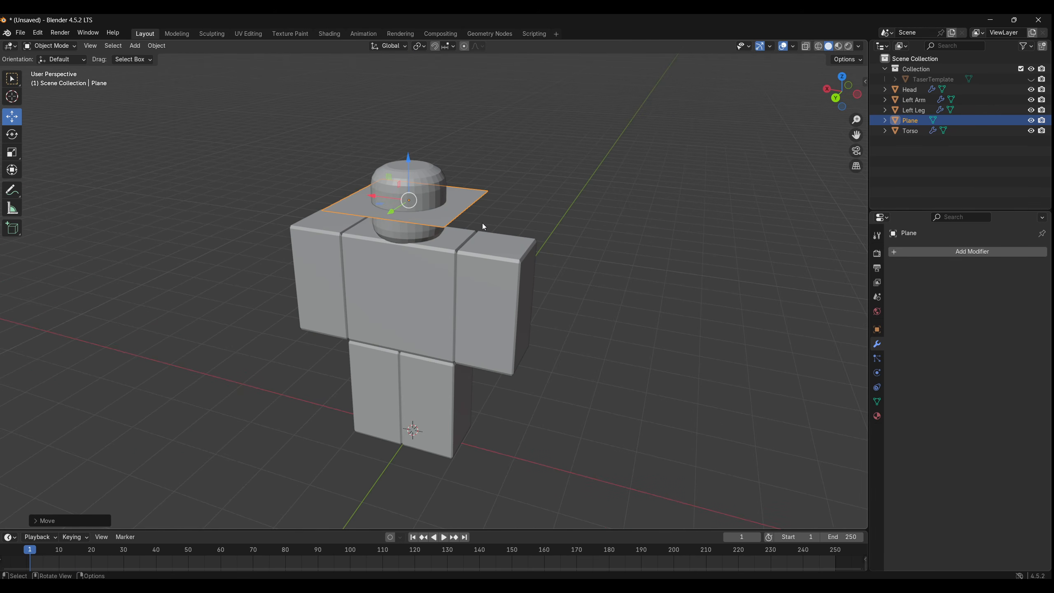
key(r)
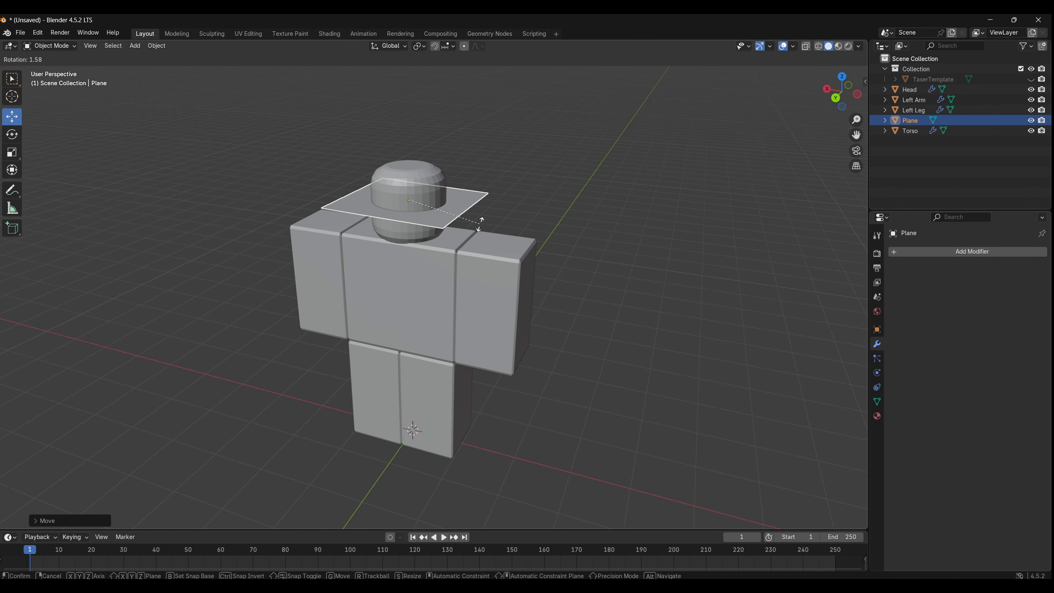
key(y)
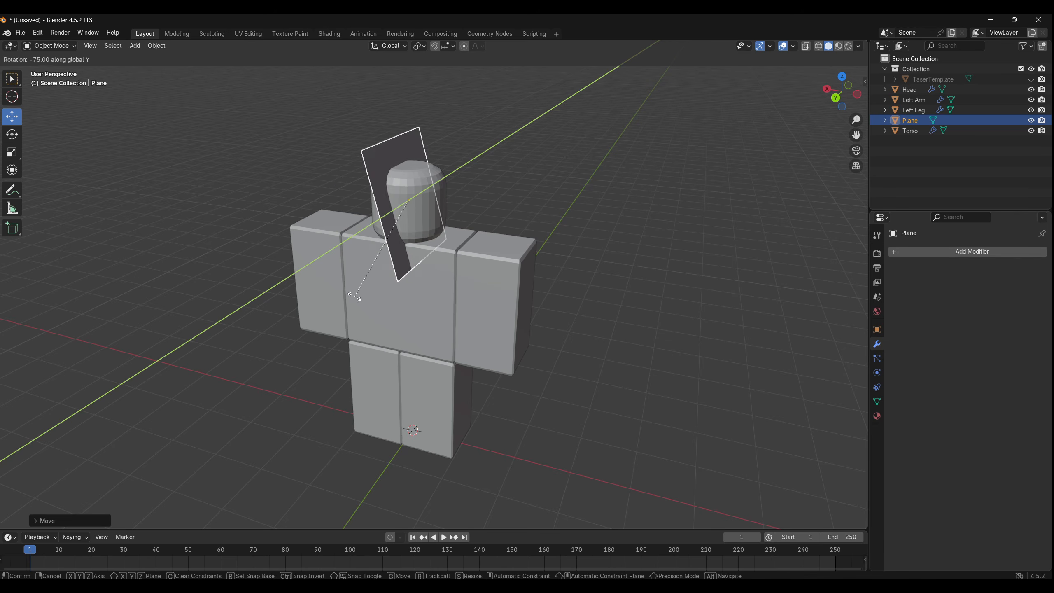
click(334, 288)
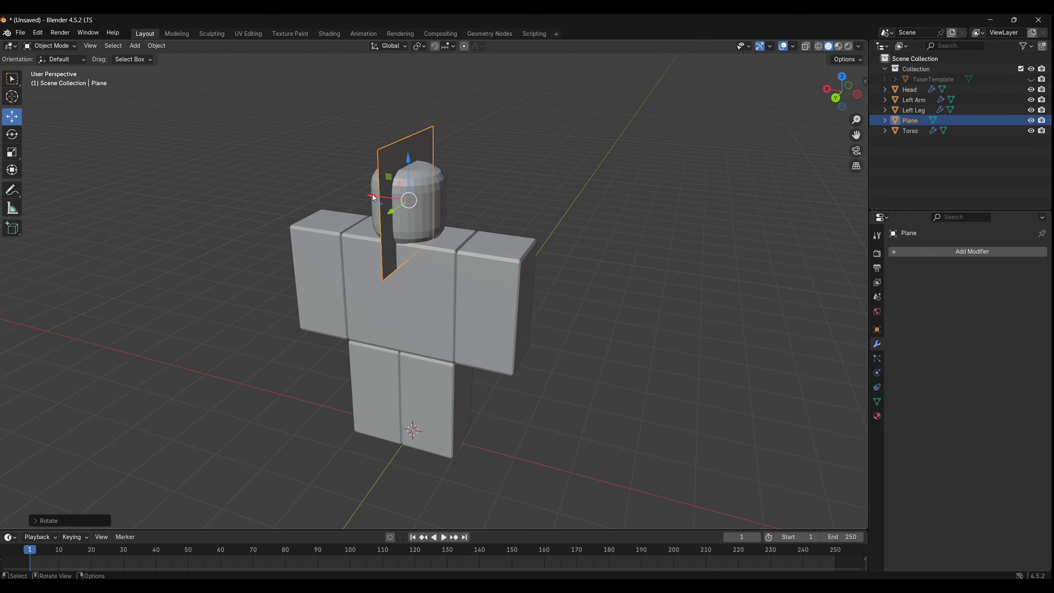
key(g)
key(x)
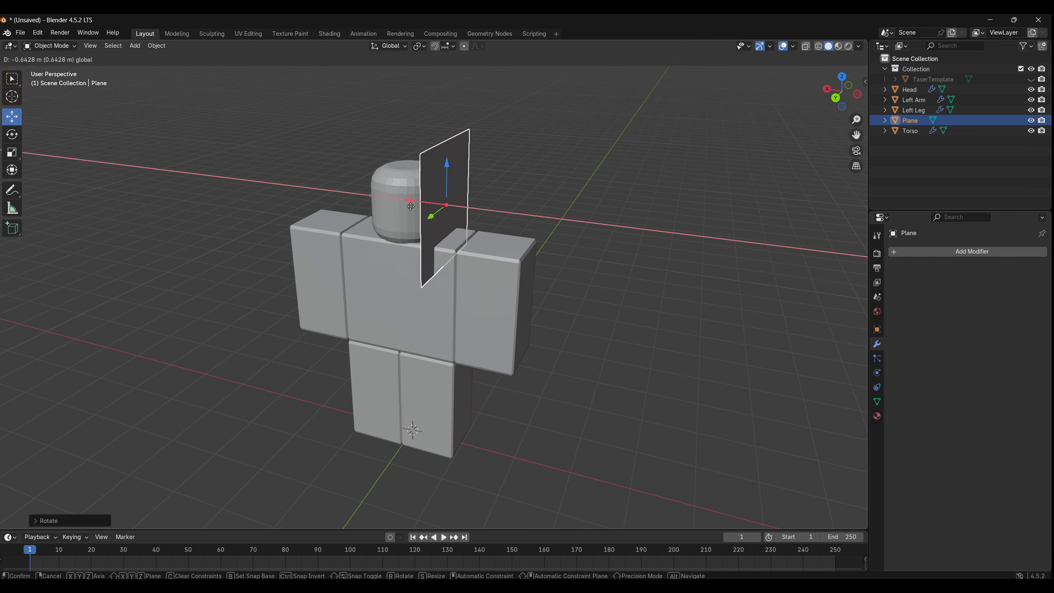
click(412, 207)
- Scale the upright plane down and position it close against the side of the head
key(s)
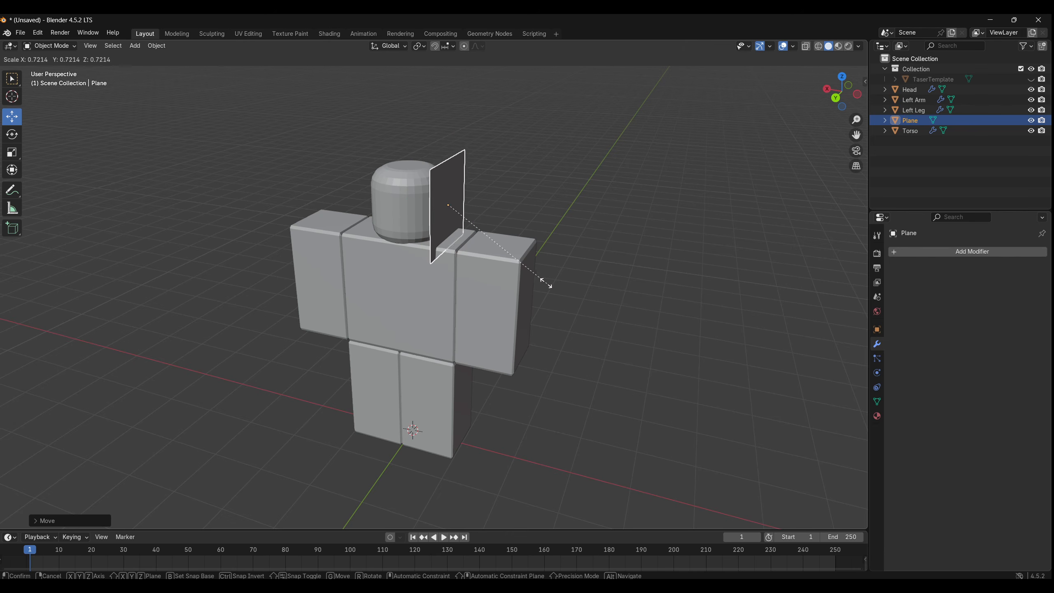
click(489, 228)
scroll(476, 139, up, 2)
shift+middle_drag(476, 151, 465, 245)
scroll(463, 265, up, 2)
drag(463, 268, 451, 265)
middle_drag(461, 266, 459, 245)
drag(453, 229, 464, 234)
middle_drag(464, 234, 472, 277)
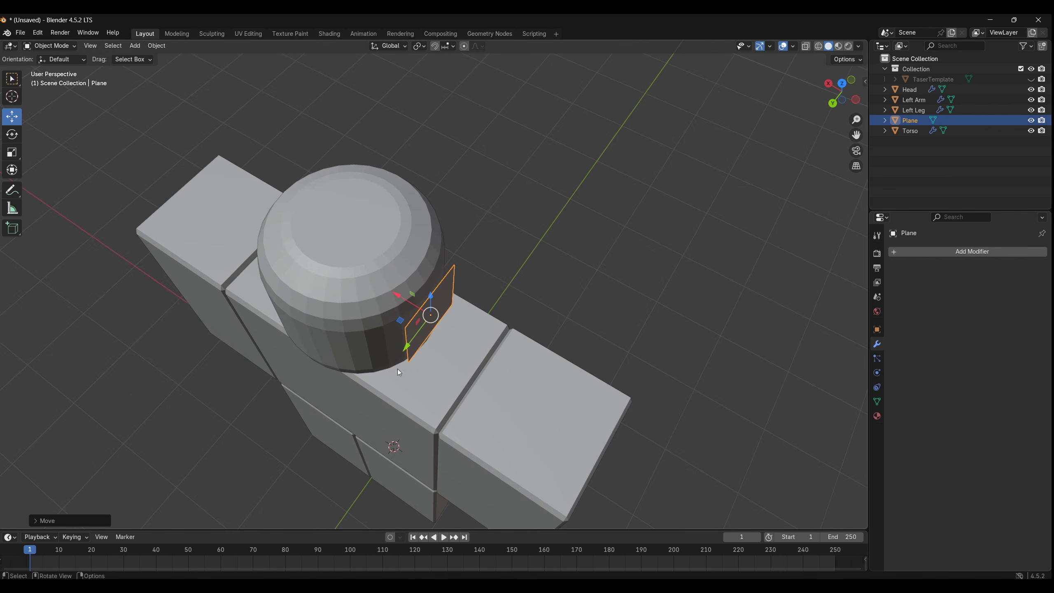
- Scale the plane down further so it spans only a small part of the head's side
middle_drag(399, 373, 400, 301)
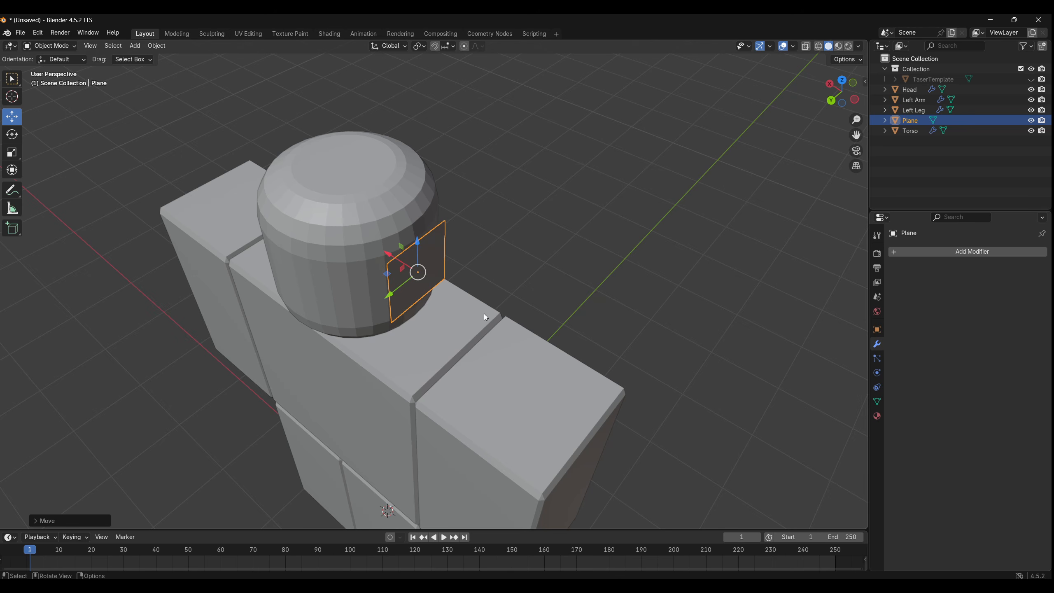
key(s)
click(476, 281)
middle_drag(476, 281, 415, 380)
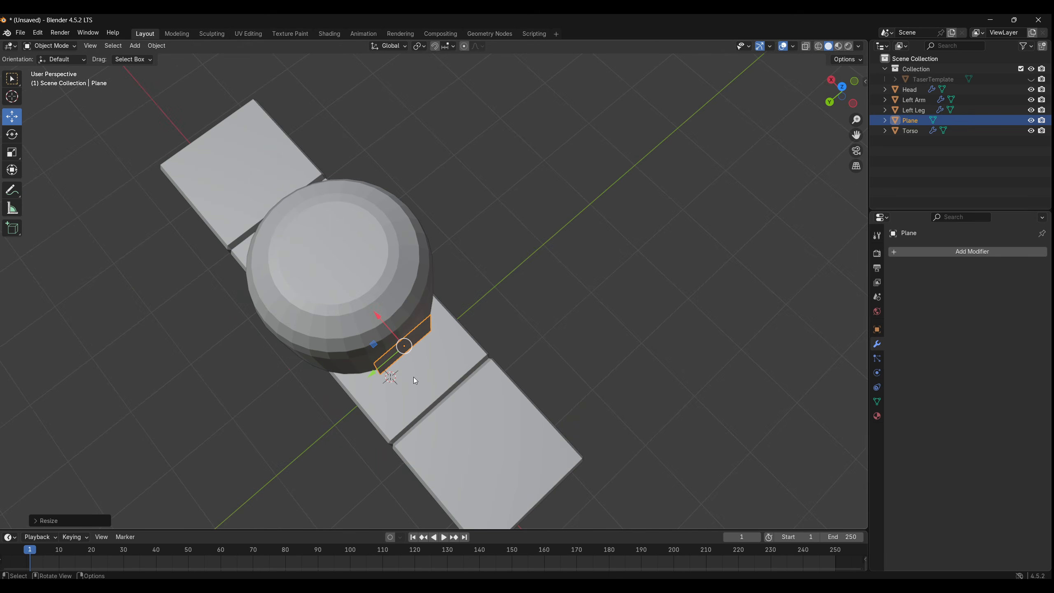
- Switch the plane to edge editing and extrude its vertical side edge along global Y beside the head
key(Tab)
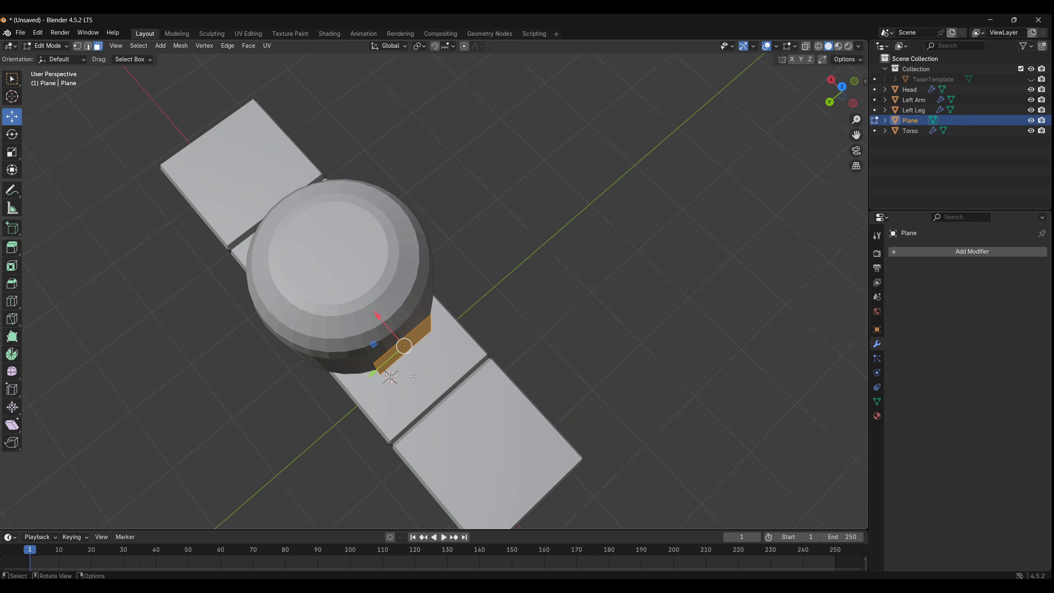
click(88, 46)
click(376, 368)
drag(356, 397, 363, 392)
key(ctrl+z)
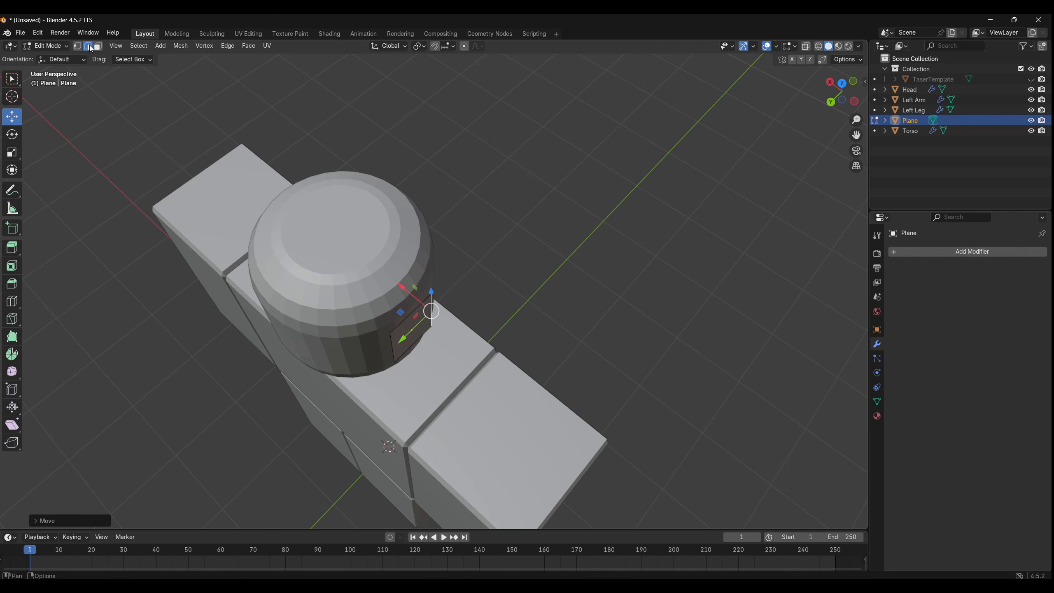
middle_drag(410, 332, 405, 367)
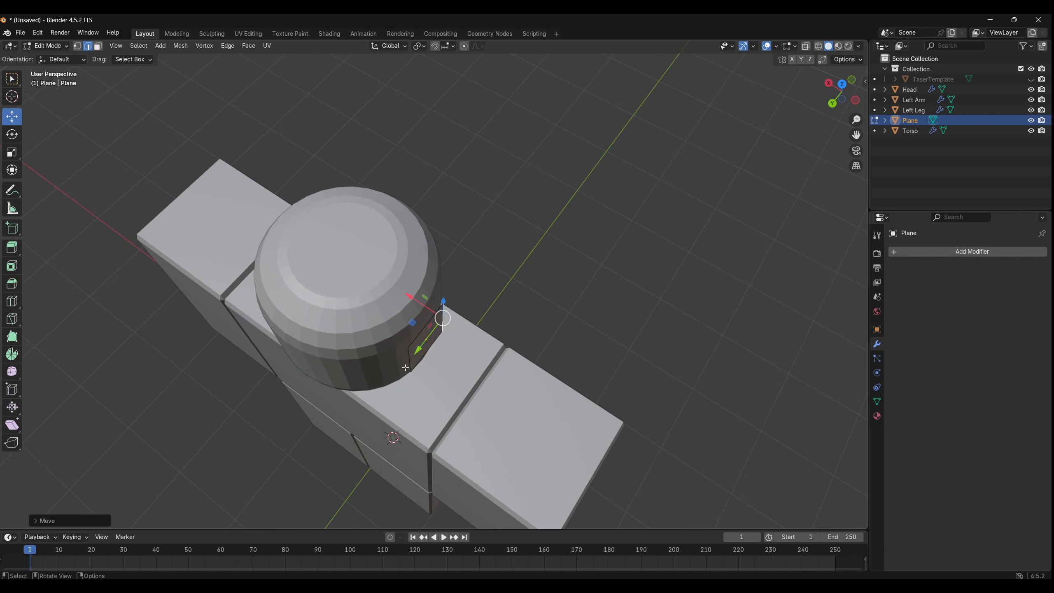
click(410, 362)
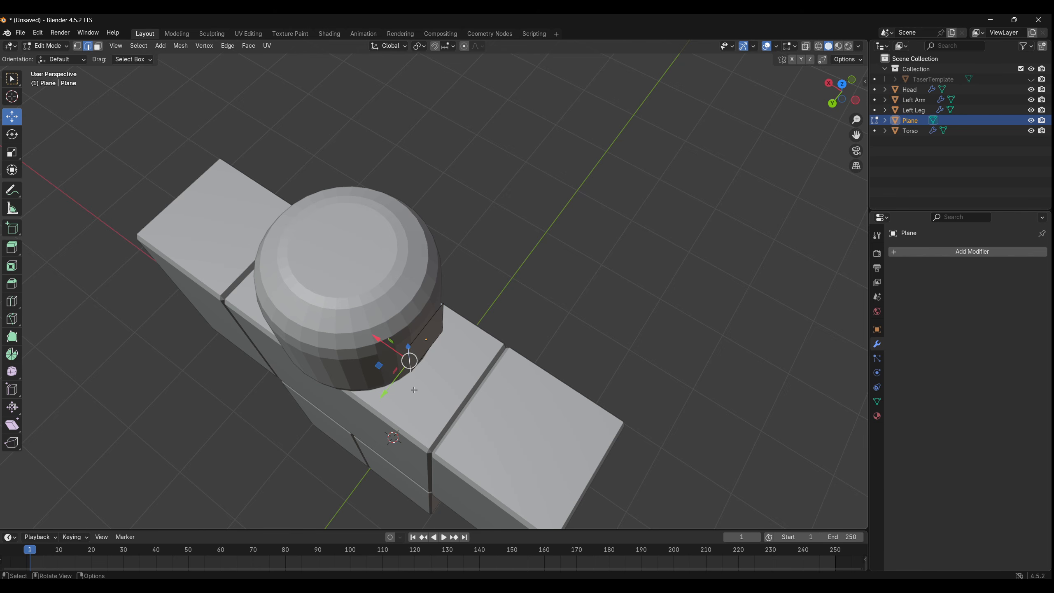
key(g)
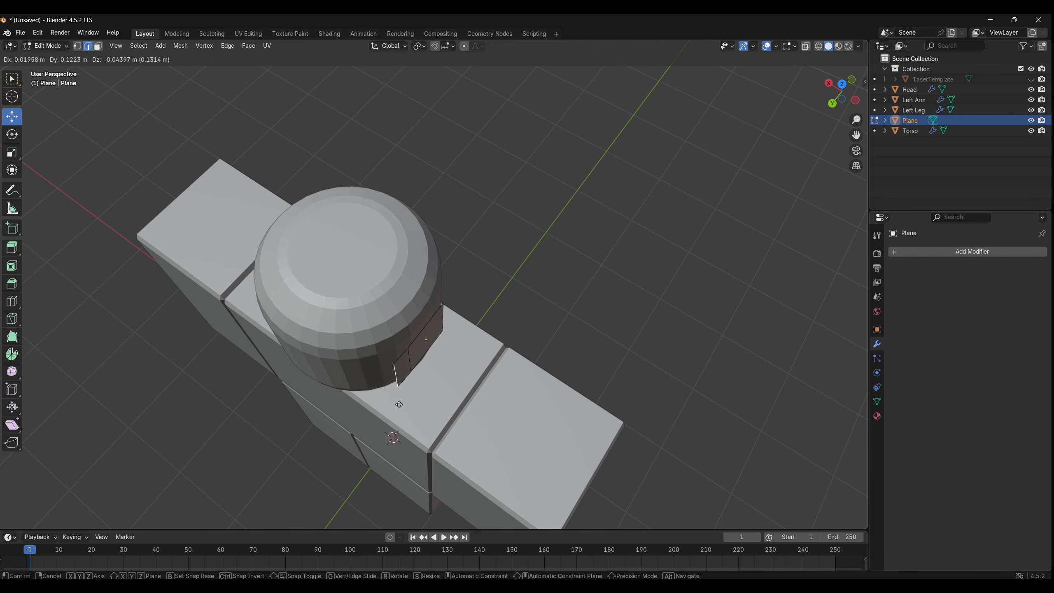
key(y)
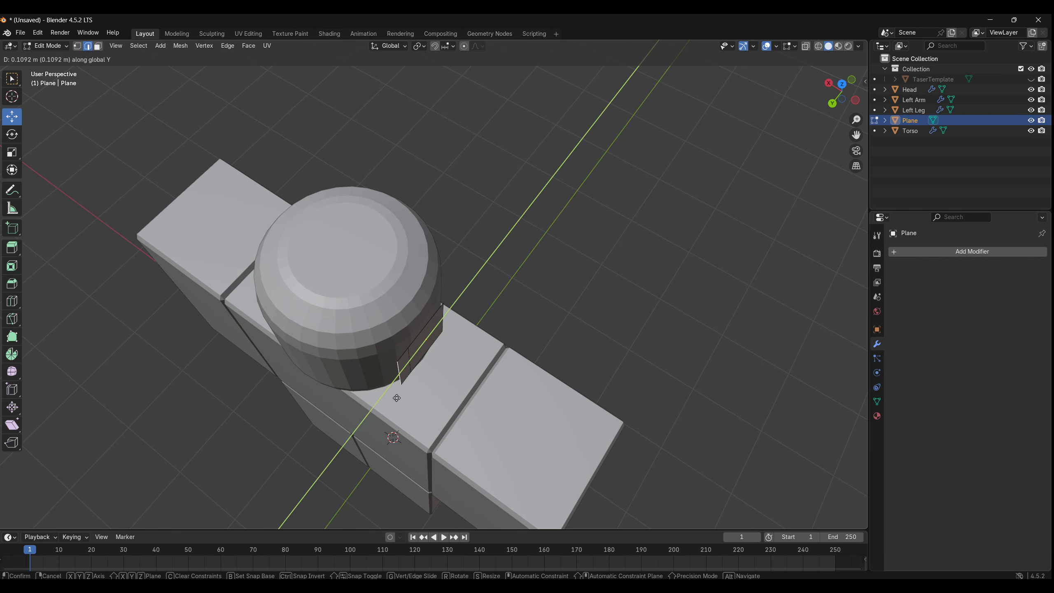
click(396, 398)
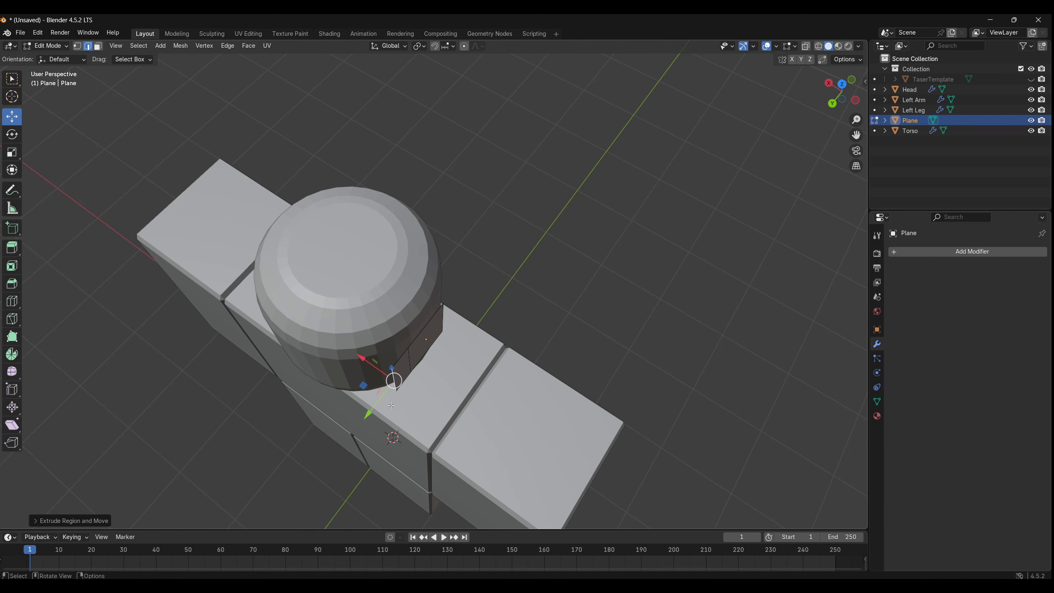
- Shift the extruded edge inward along X in top view, and extrude another inward-bent segment along Y following the head's curve
click(842, 85)
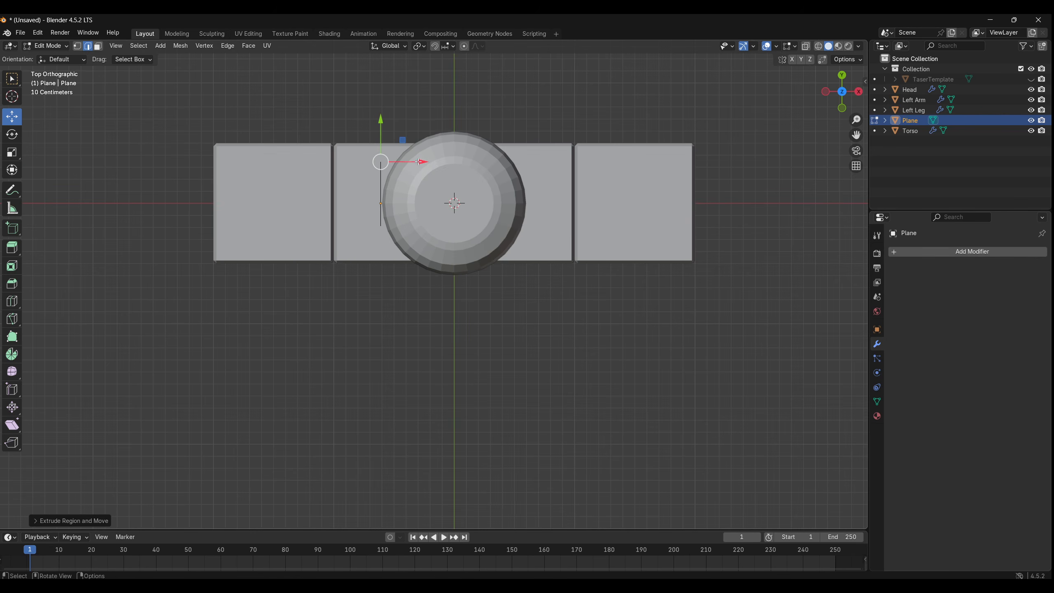
scroll(394, 159, up, 2)
drag(436, 190, 443, 189)
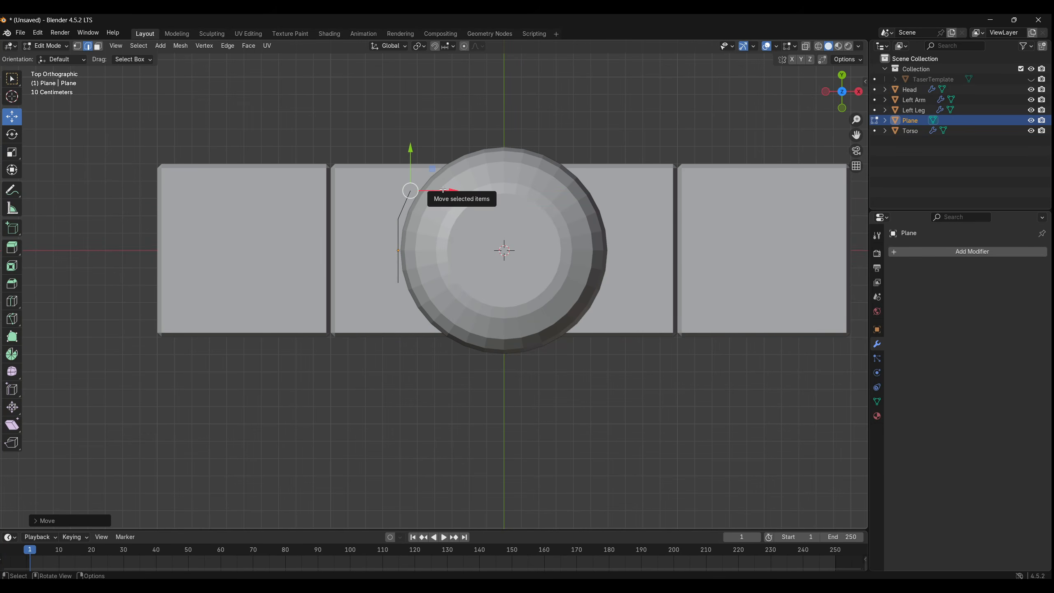
key(e)
key(y)
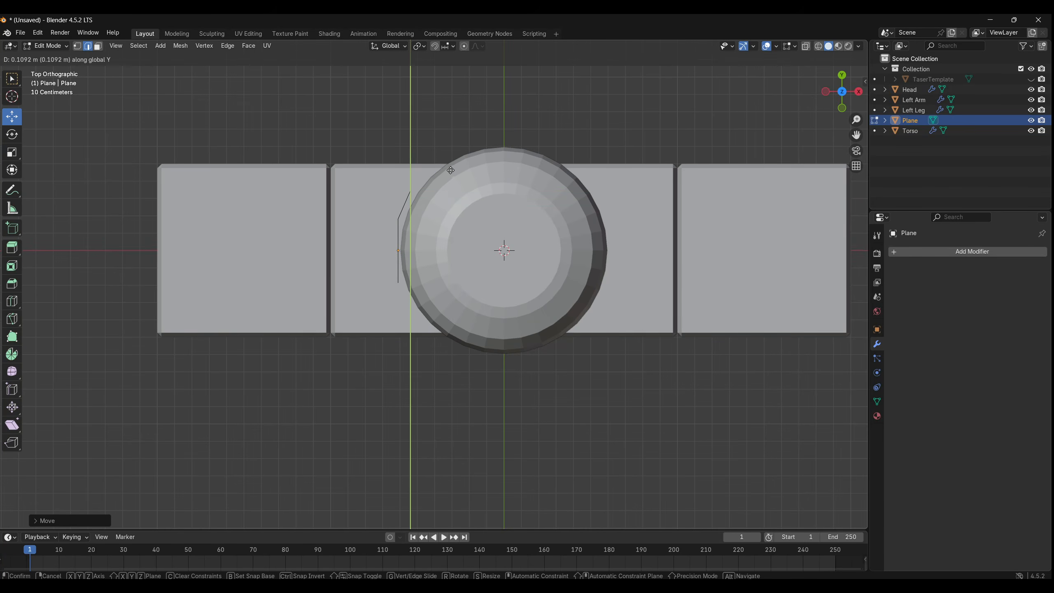
click(424, 165)
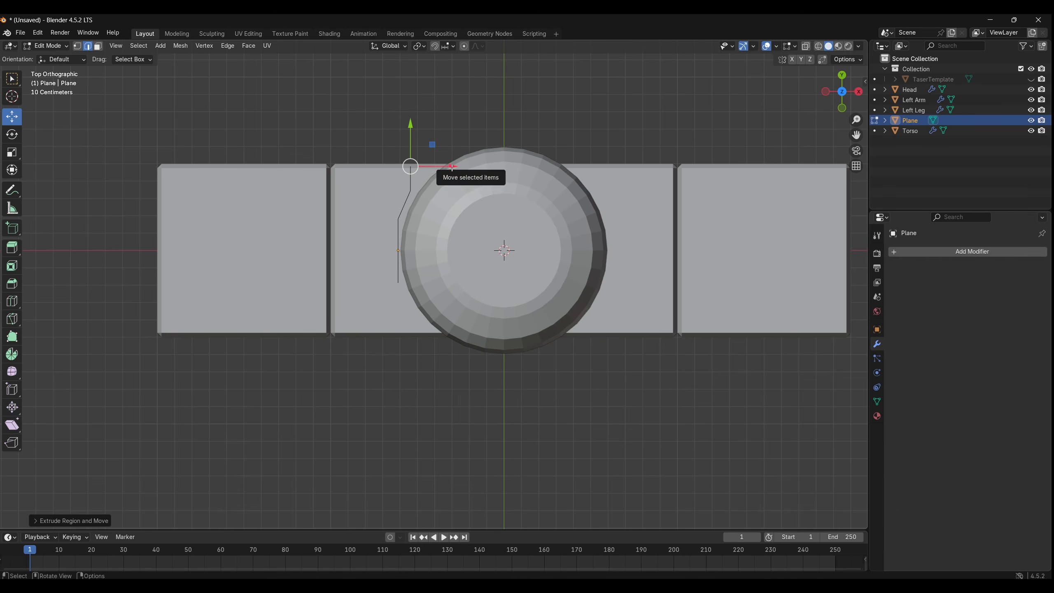
drag(453, 167, 475, 173)
- Extrude two more segments along Y and shift their edges inward so the strip wraps around the back of the head
key(g)
key(y)
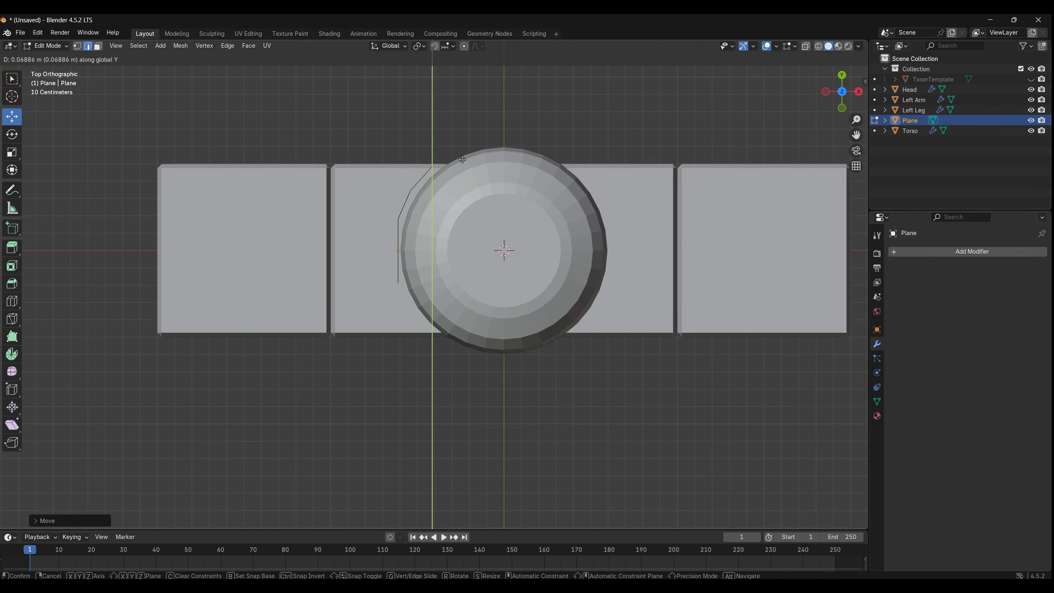
click(461, 146)
key(e)
drag(508, 147, 509, 148)
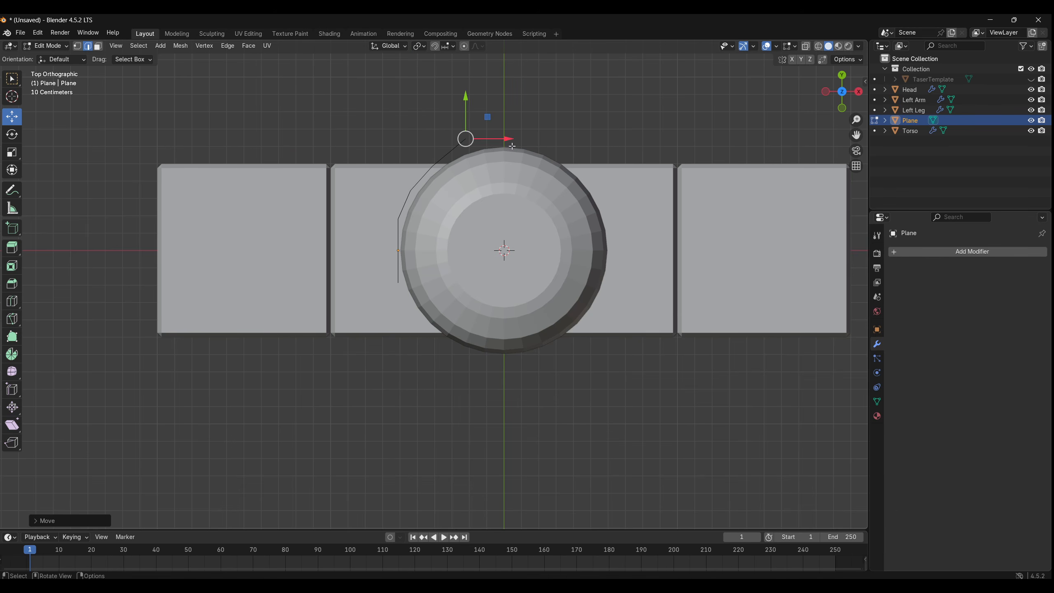
key(e)
key(y)
click(493, 126)
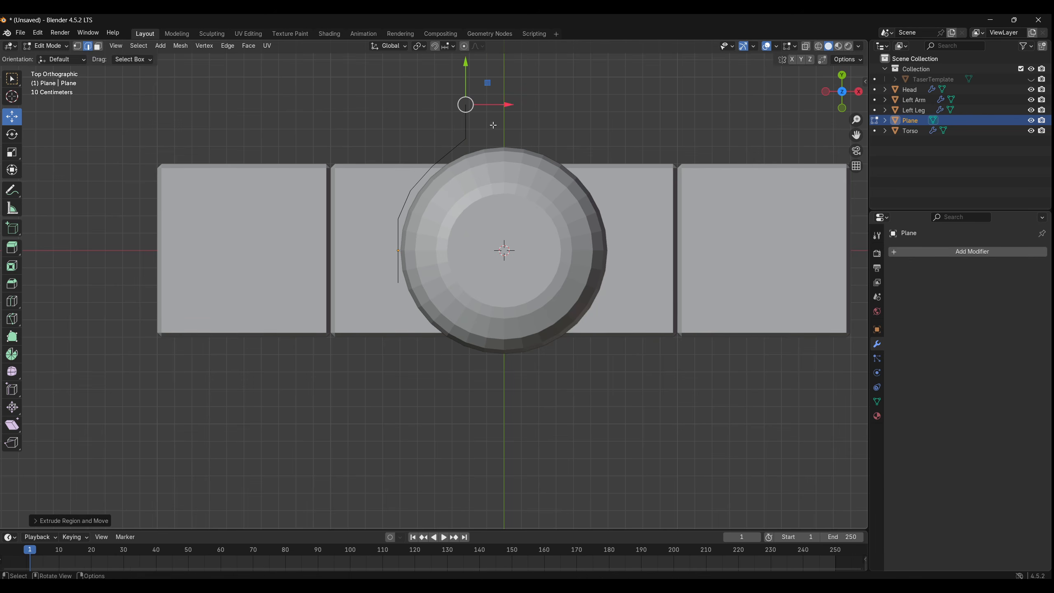
drag(496, 105, 522, 105)
drag(492, 70, 492, 82)
- Extrude two segments from the plane's opposite vertical edge towards the front and shift them inward along the head's curve
middle_drag(577, 257, 517, 218)
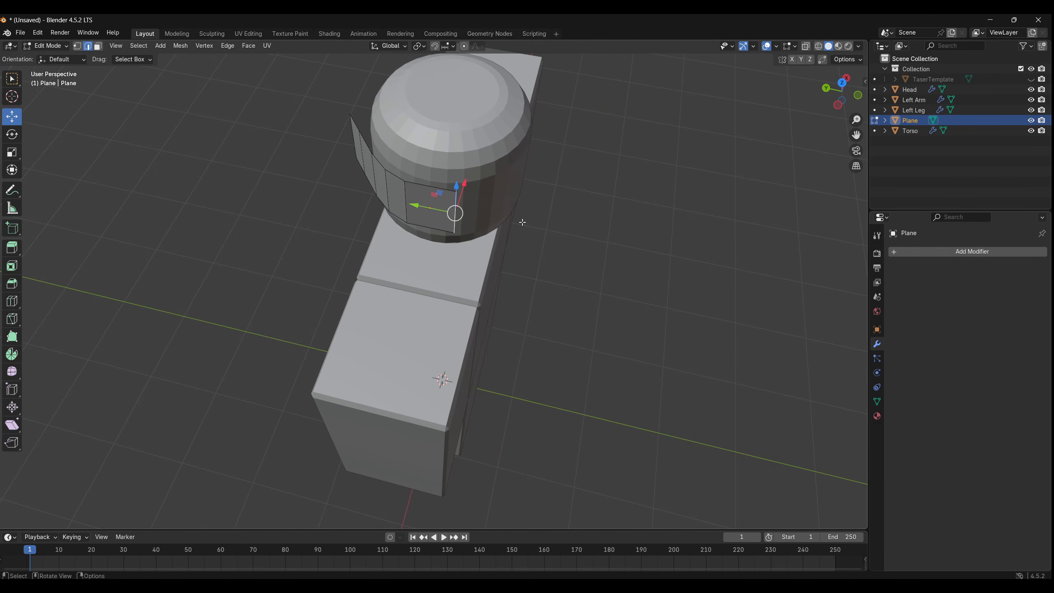
key(e)
click(481, 218)
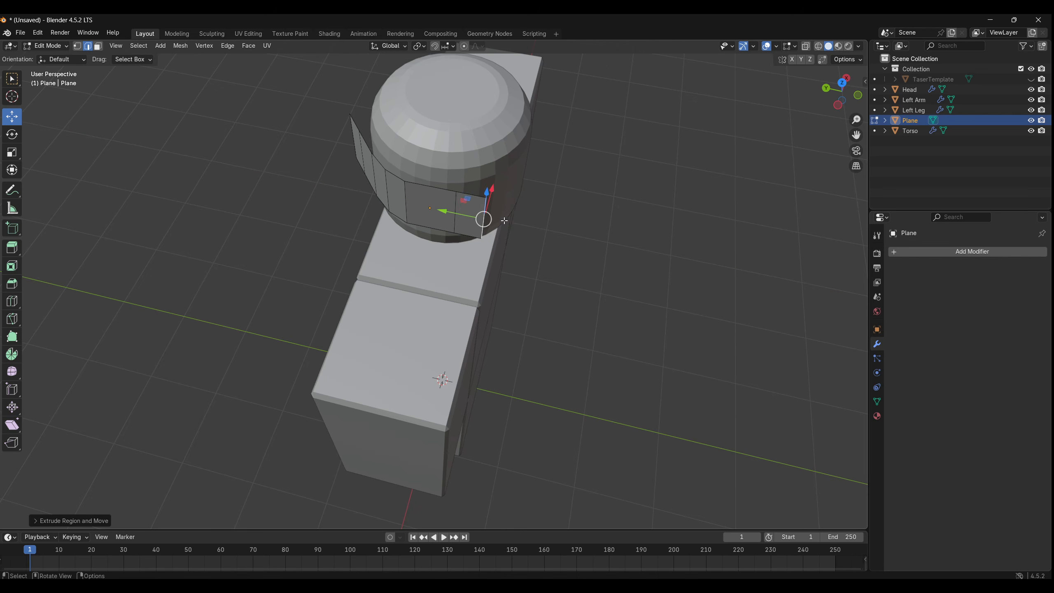
middle_drag(481, 218, 527, 347)
key(e)
key(y)
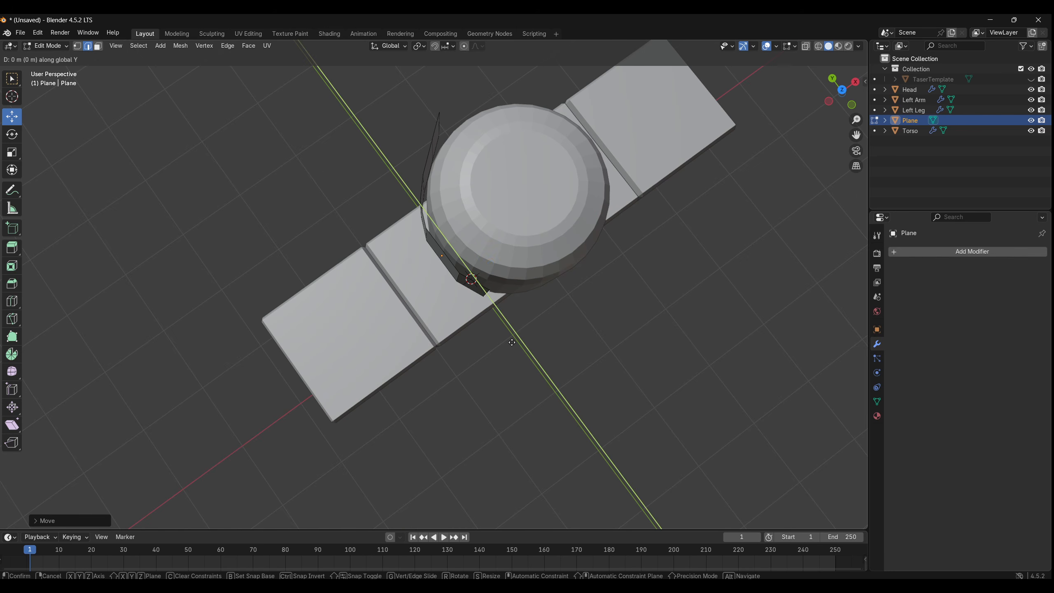
click(530, 351)
drag(533, 294, 551, 291)
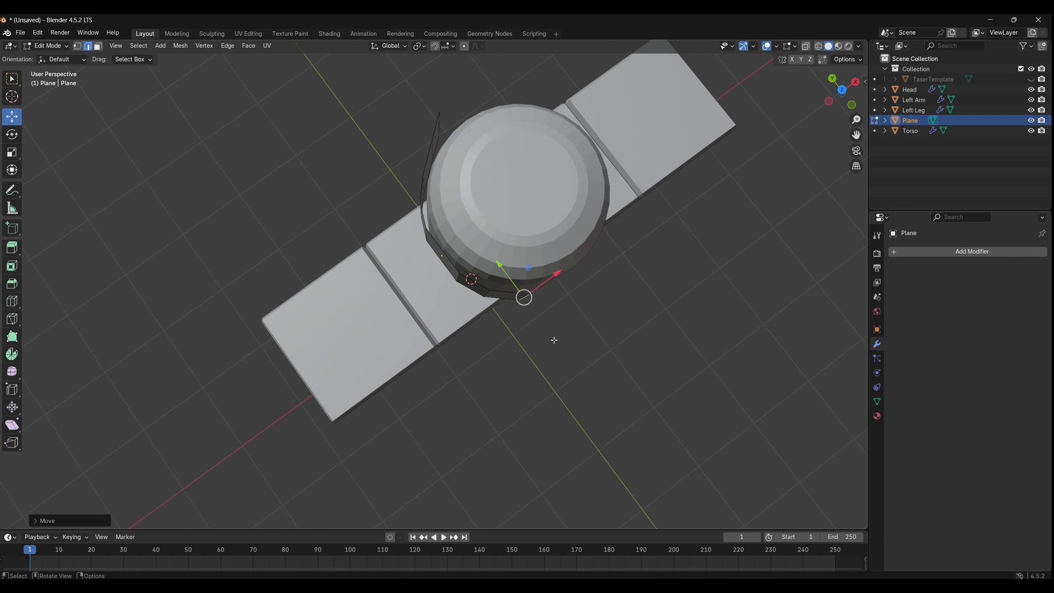
- Extrude a third front segment along Y and adjust its end edge in top view so it follows the head's outline
key(e)
key(y)
click(591, 337)
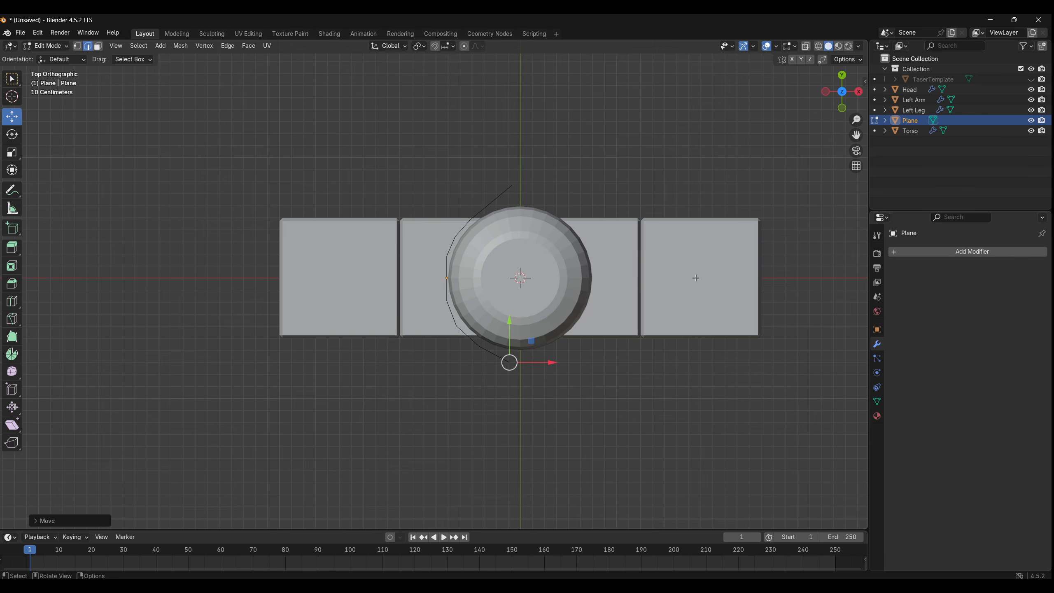
scroll(595, 419, up, 2)
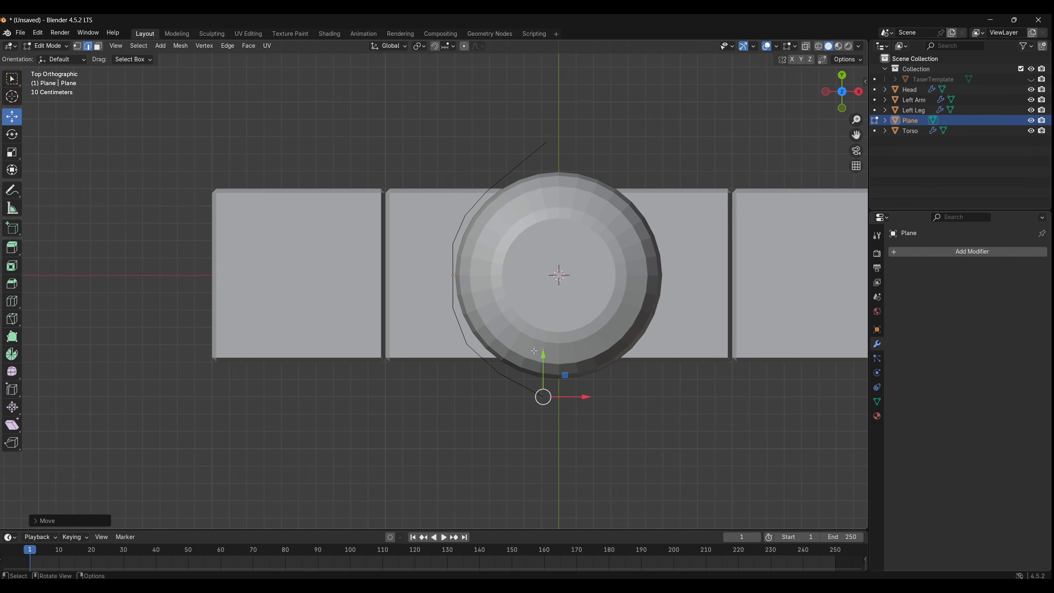
drag(543, 360, 543, 352)
drag(574, 385, 578, 385)
- Return to Object Mode and add a Mirror modifier to the curved strip
middle_drag(579, 385, 502, 322)
key(Tab)
click(983, 250)
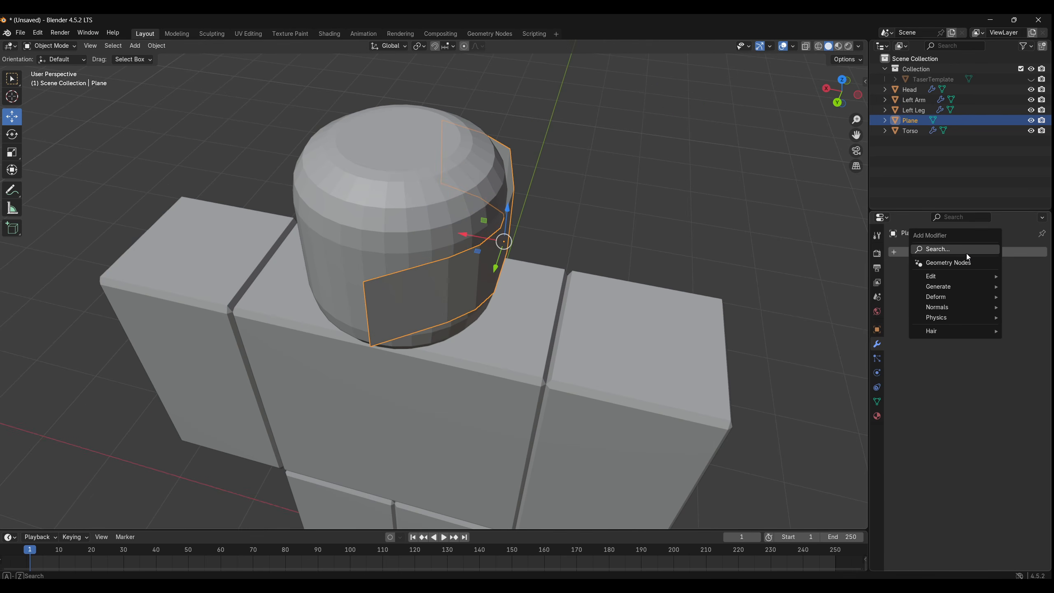
click(965, 252)
click(850, 286)
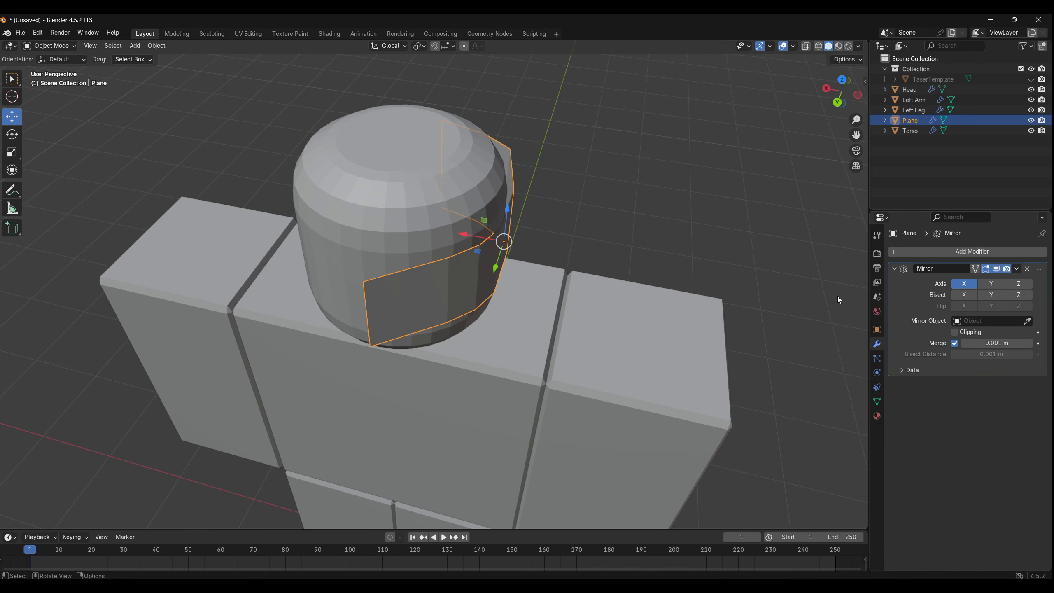
- Set the strip's origin to the 3D cursor and switch the Mirror modifier's axis to Z
scroll(548, 314, down, 4)
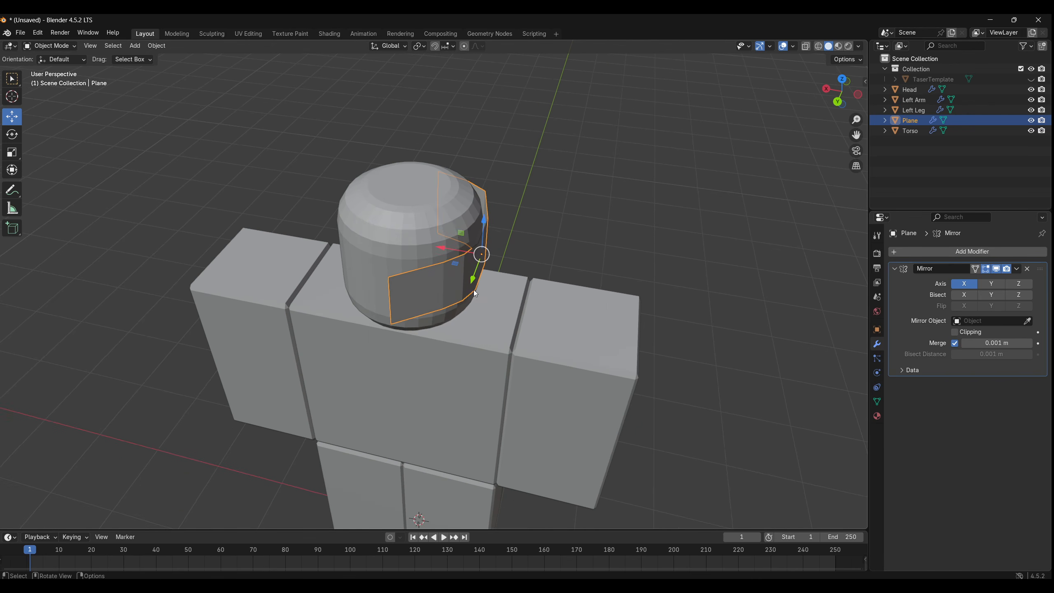
right_click(464, 280)
mouse_move(465, 280)
click(537, 303)
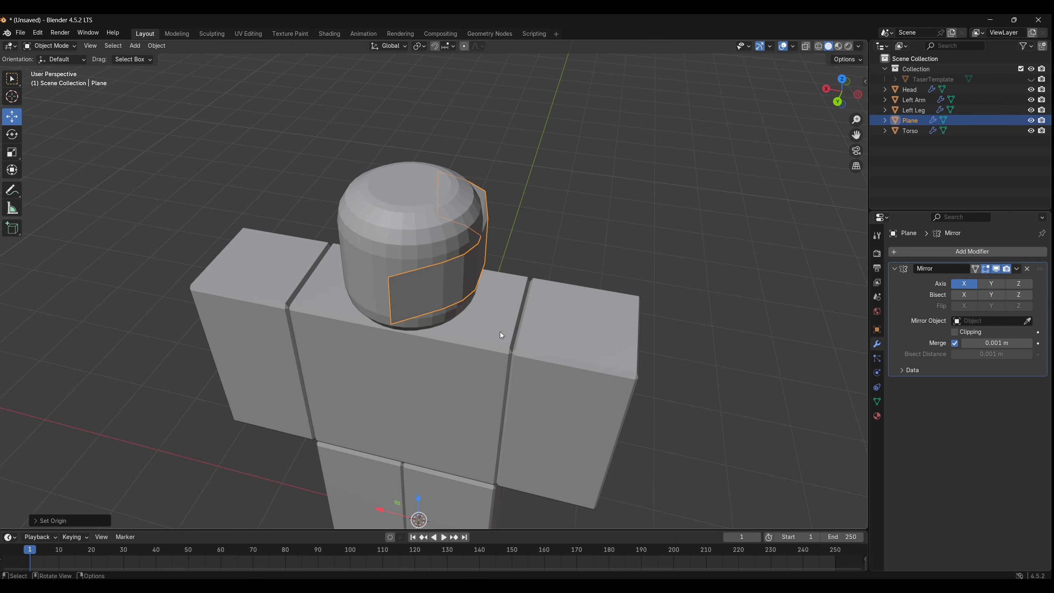
click(527, 235)
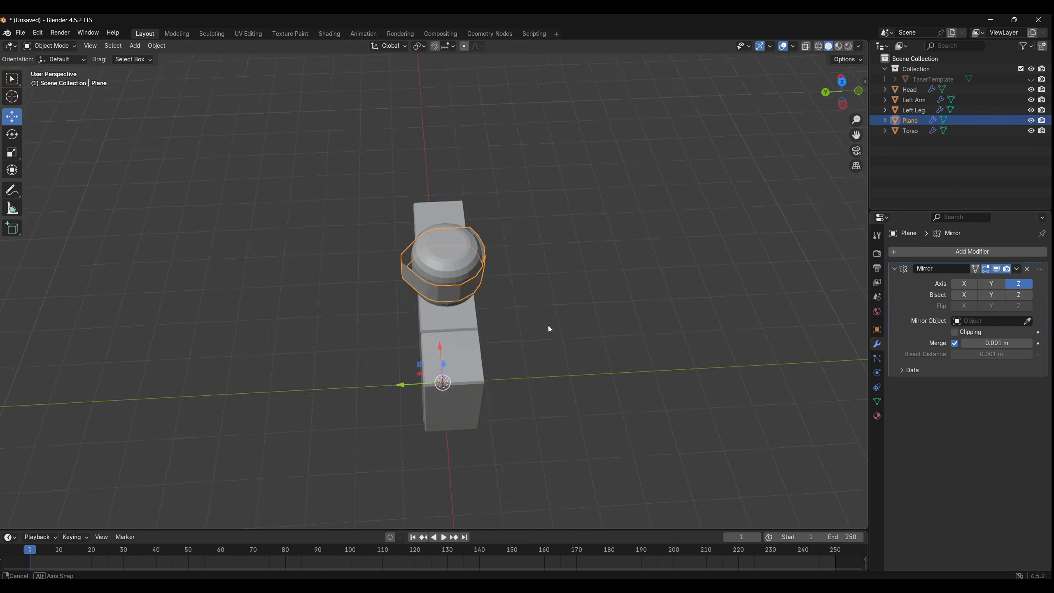
- Fine-tune the position of a vertical edge near the front of the strip in Edit Mode
middle_drag(549, 325, 625, 297)
scroll(464, 289, up, 3)
middle_drag(464, 288, 472, 375)
key(Tab)
drag(463, 335, 472, 333)
middle_drag(477, 342, 559, 342)
scroll(559, 299, up, 1)
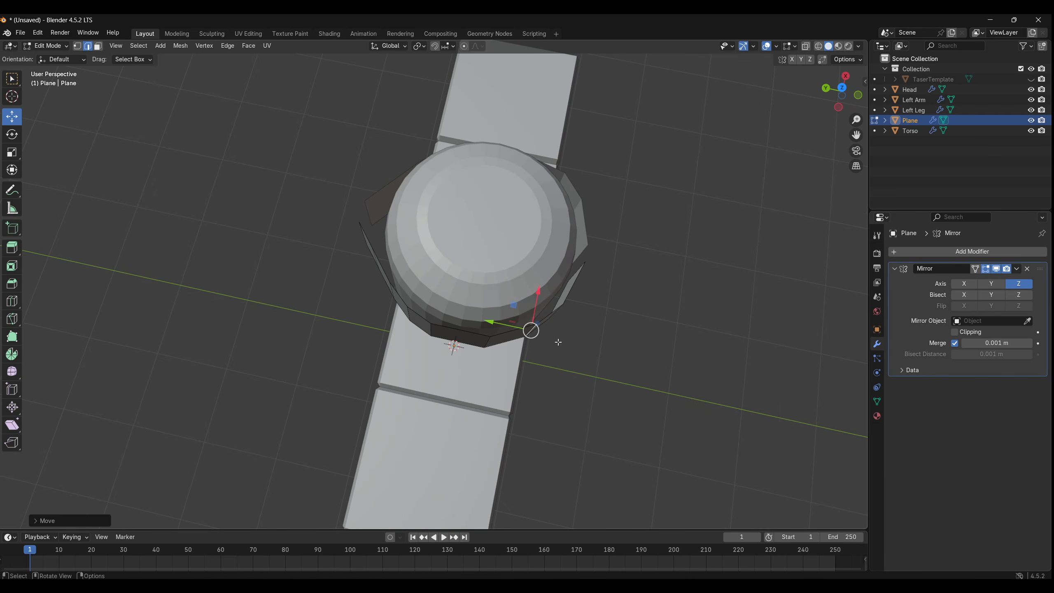
- Move the strip's front end edge closer to its mirrored counterpart to narrow the gap in front of the head
middle_drag(535, 299, 509, 224)
drag(515, 200, 575, 216)
click(544, 219)
click(571, 220)
middle_drag(574, 216, 597, 289)
- Leave Edit Mode and apply the Mirror modifier on the strip
click(1017, 269)
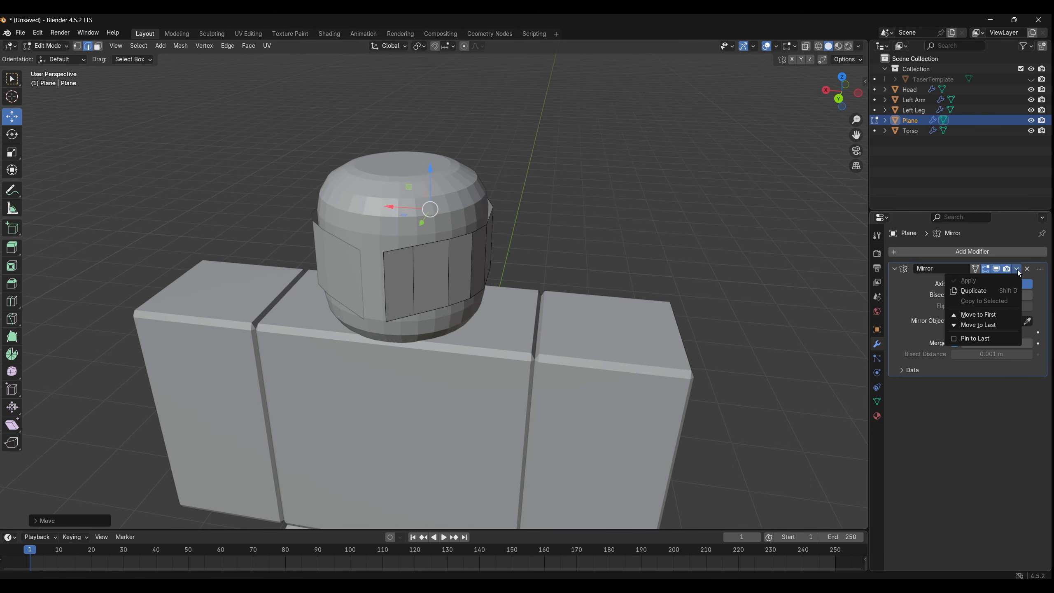
key(Tab)
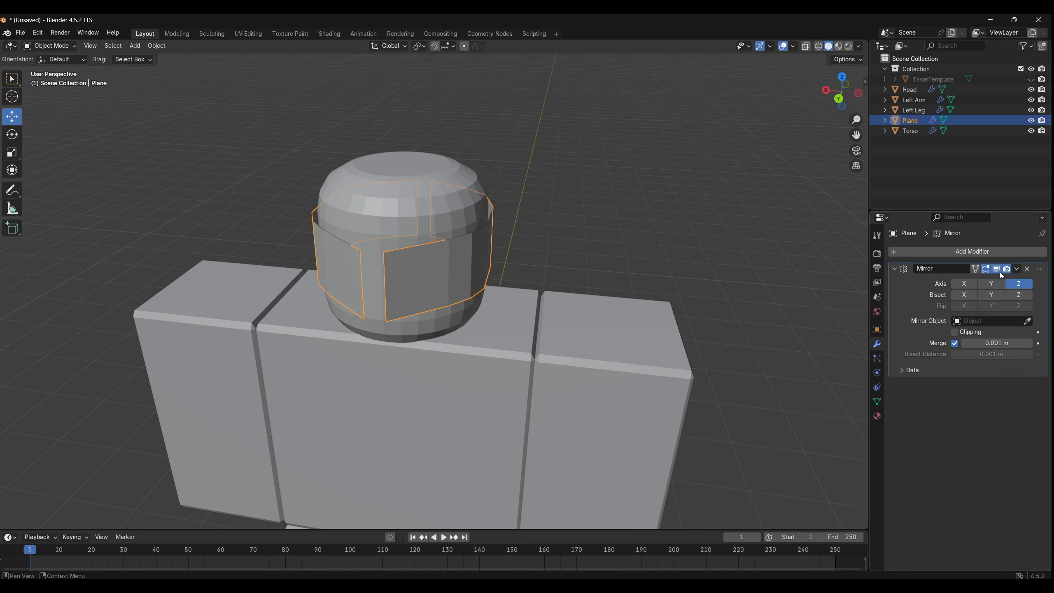
click(1016, 269)
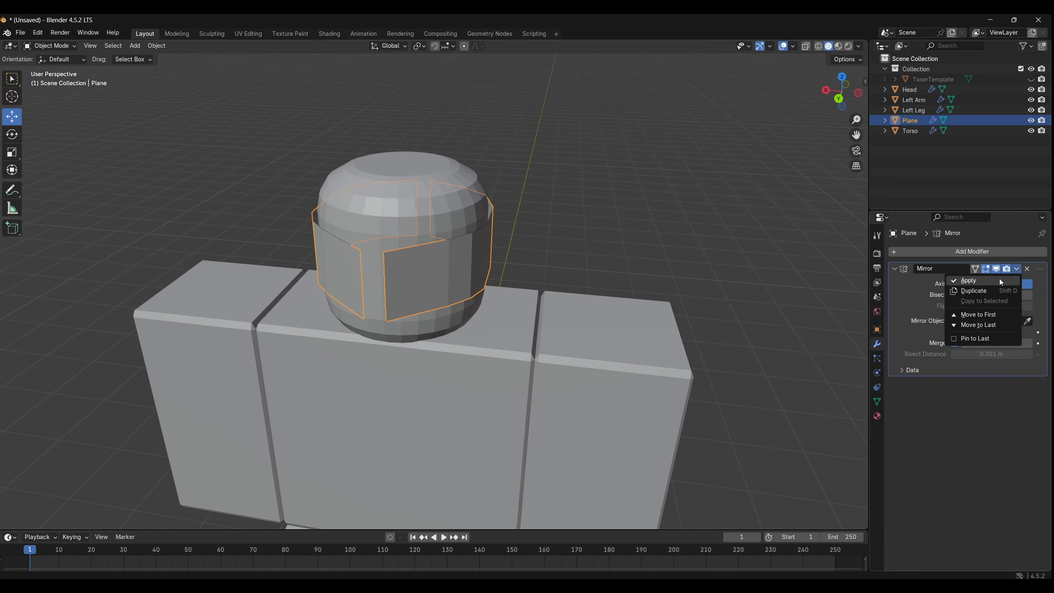
click(999, 279)
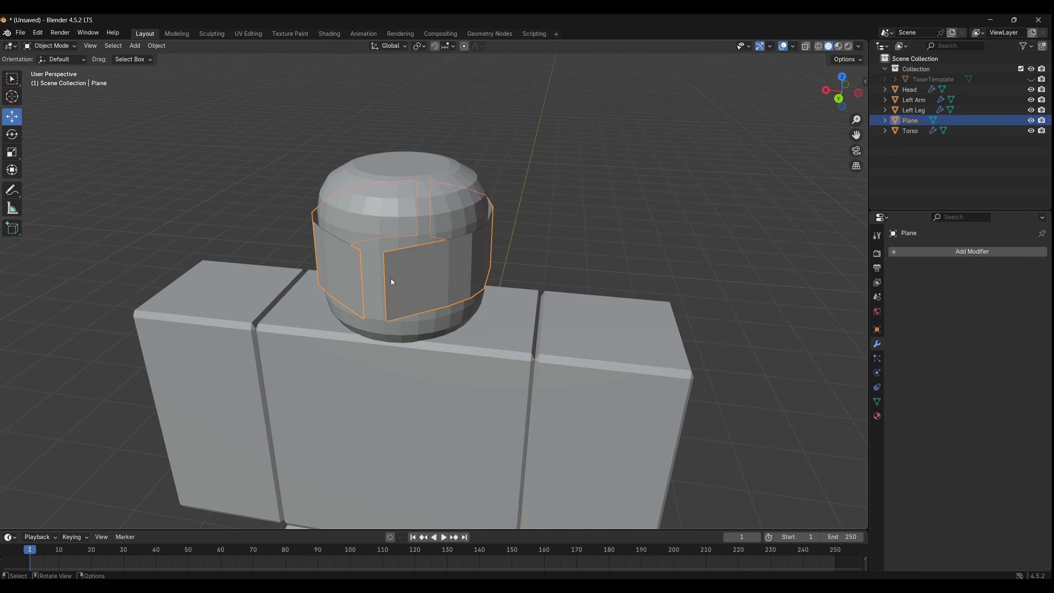
- Fill the gap between the two strip ends at the back of the head with a face
key(Tab)
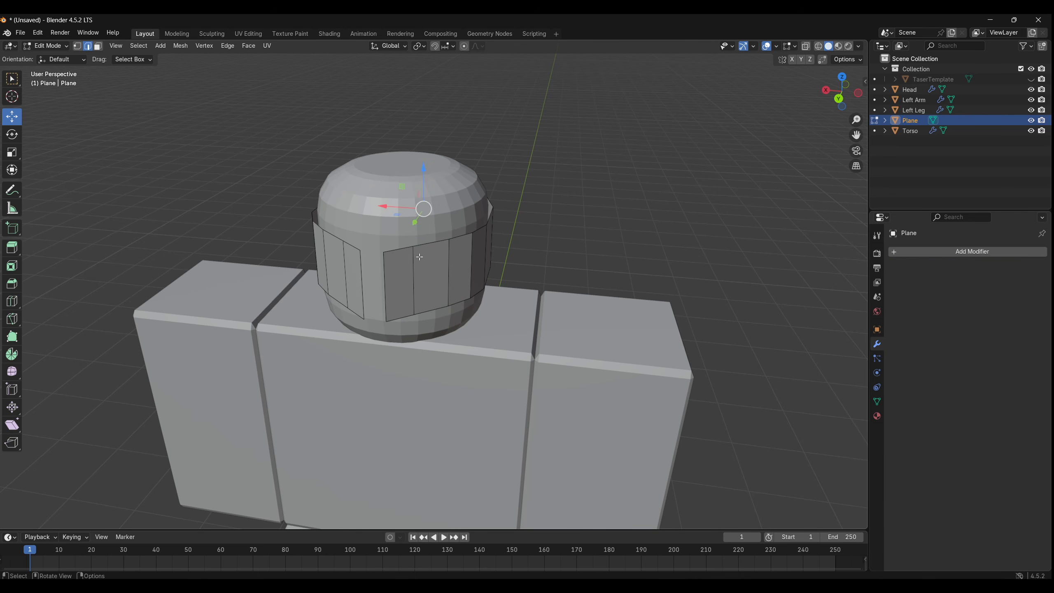
click(385, 284)
key(f)
- Fill the remaining gap at the front of the head with a face to close the band
middle_drag(540, 238, 312, 239)
click(469, 284)
shift+click(483, 276)
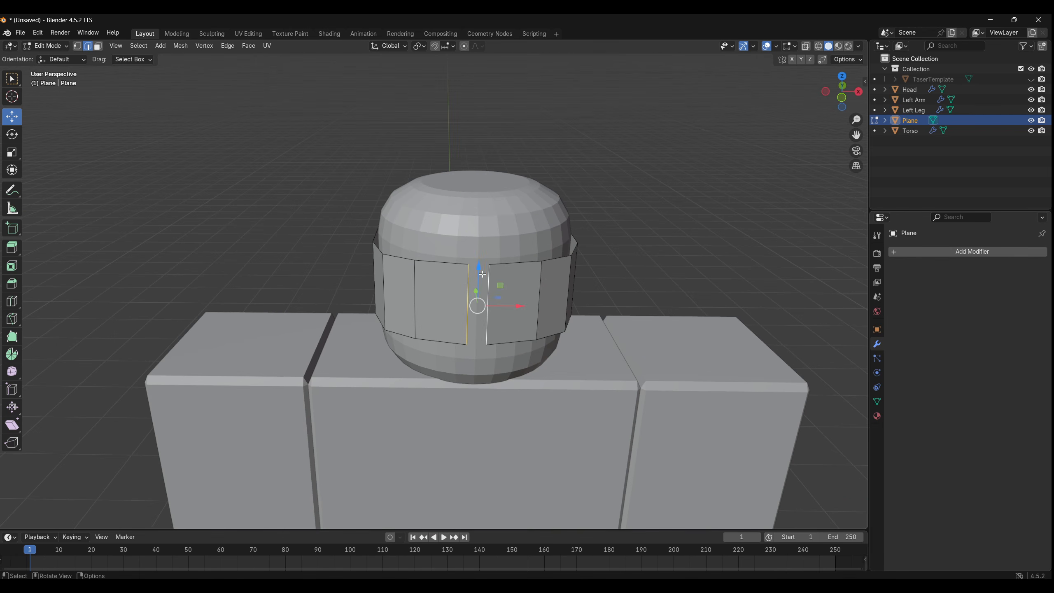
key(e)
right_click(466, 329)
key(f)
middle_drag(452, 291, 429, 267)
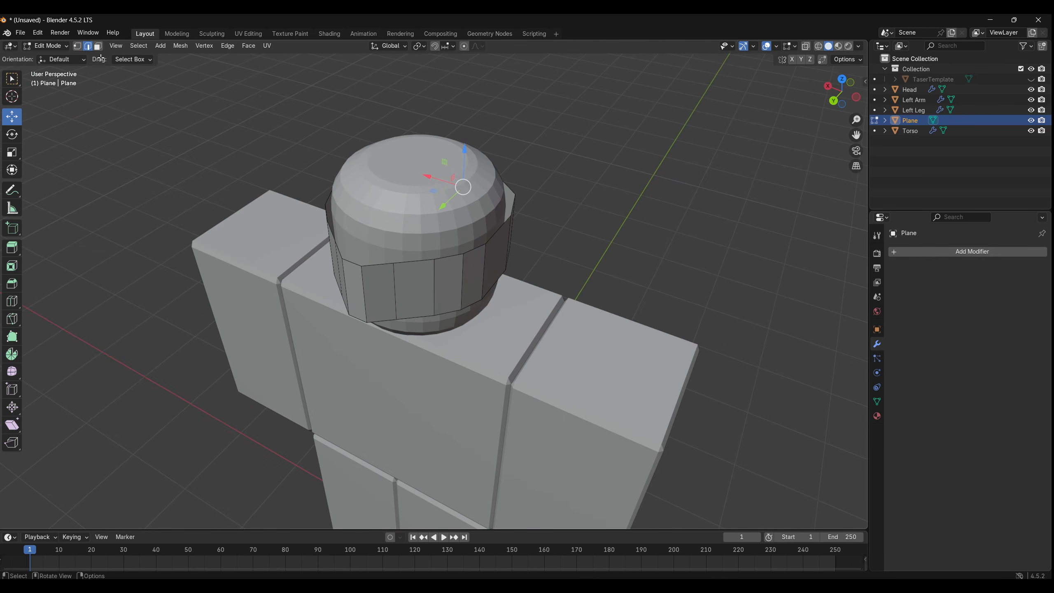
- Extrude the band's upper edge loop upward along global Z by about 0.17 m in back view
alt+click(419, 260)
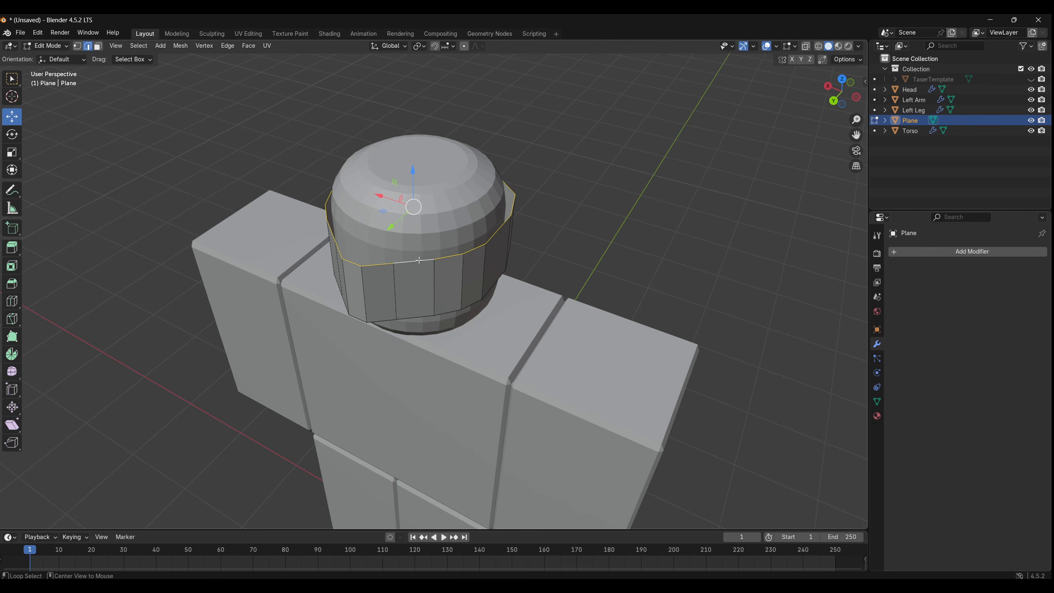
middle_drag(501, 308, 536, 275)
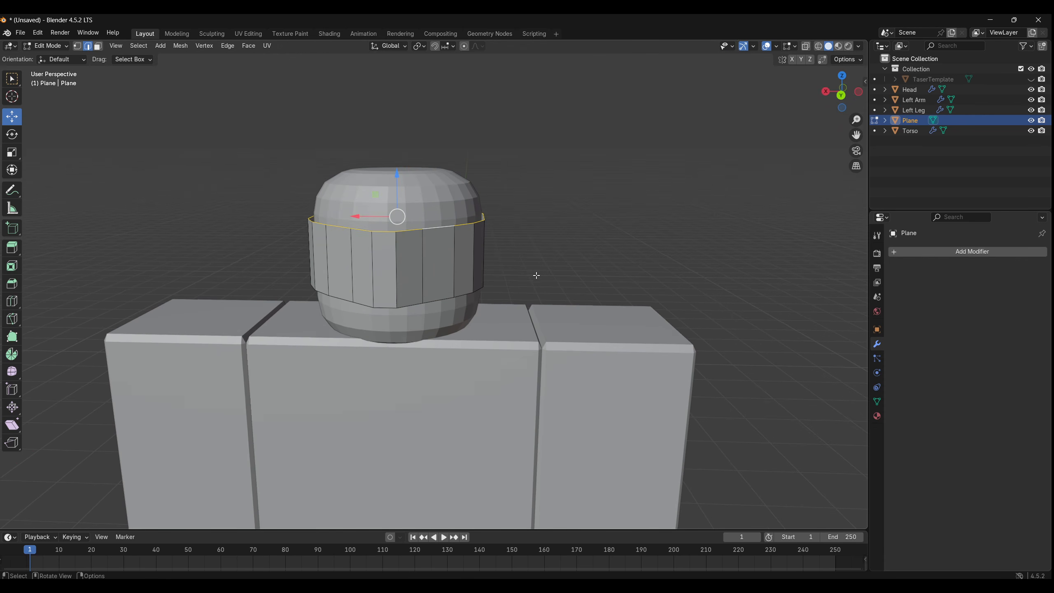
click(841, 95)
key(g)
key(y)
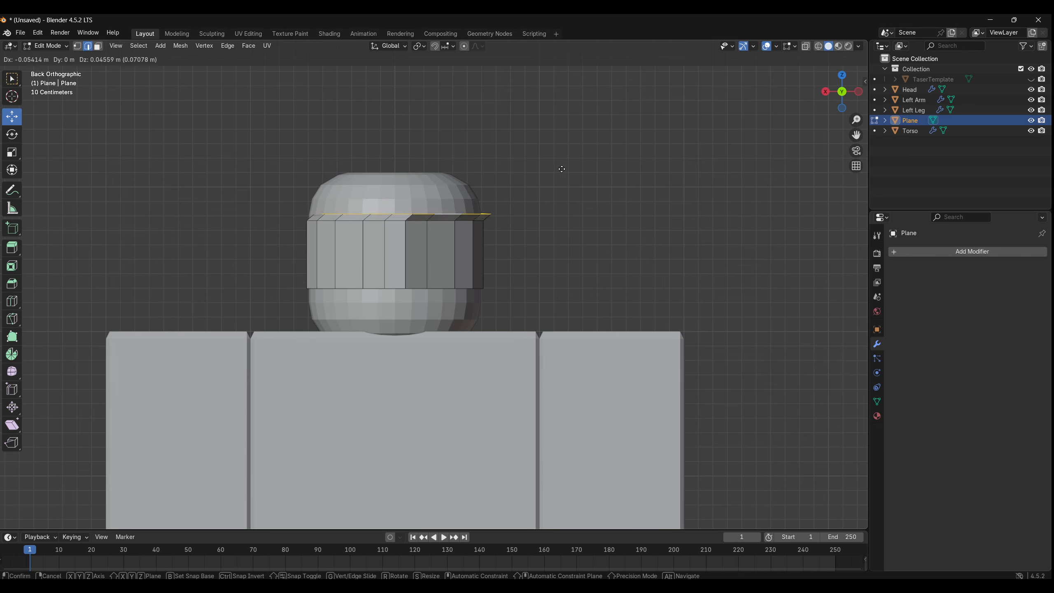
key(x)
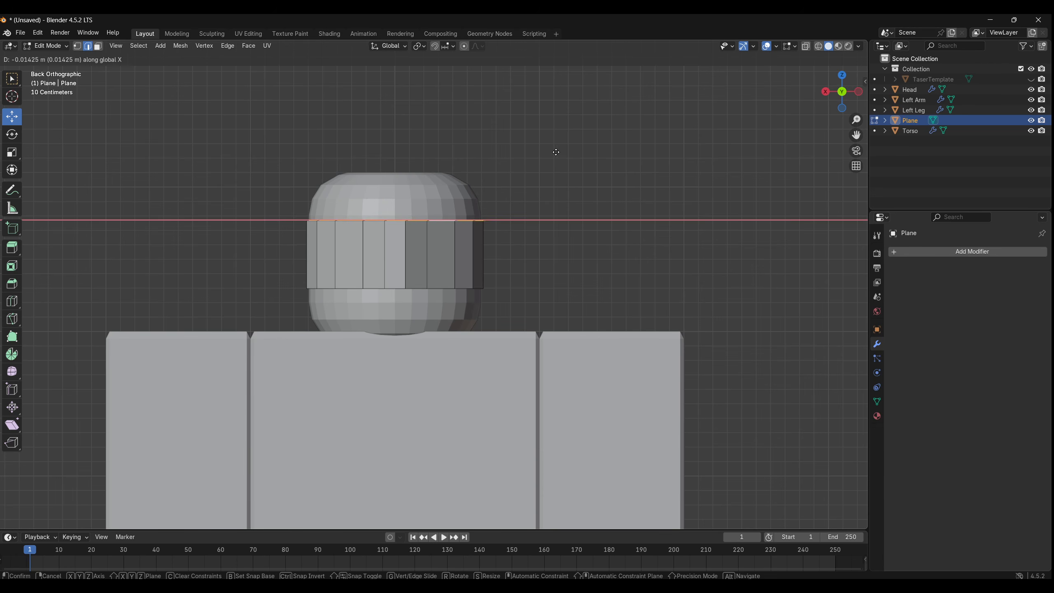
key(z)
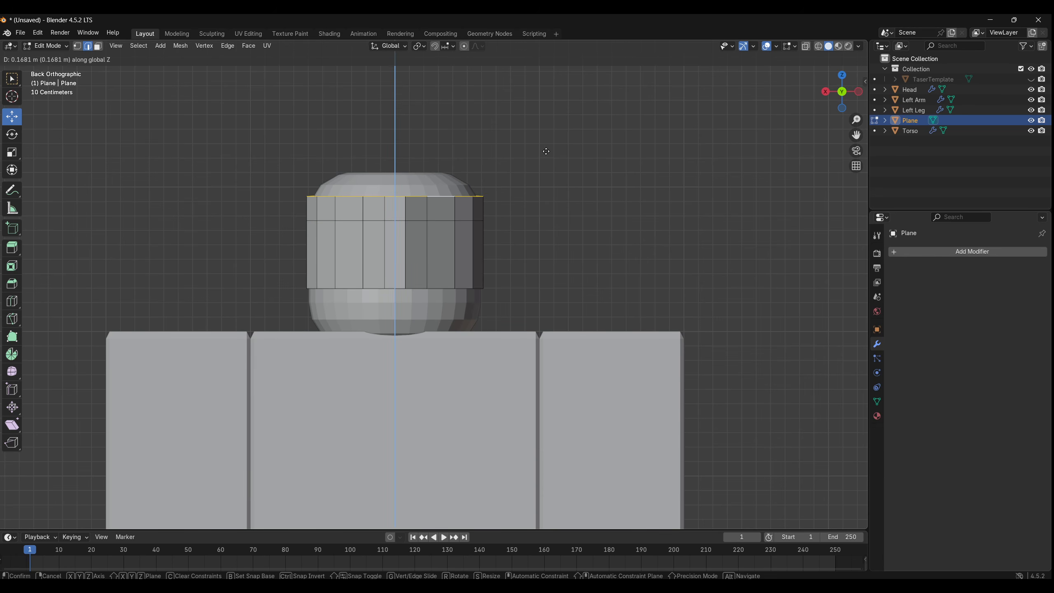
- Extrude the helmet's upper edge loop up about 0.17 m and scale the new loop to about 0.94
click(545, 151)
key(s)
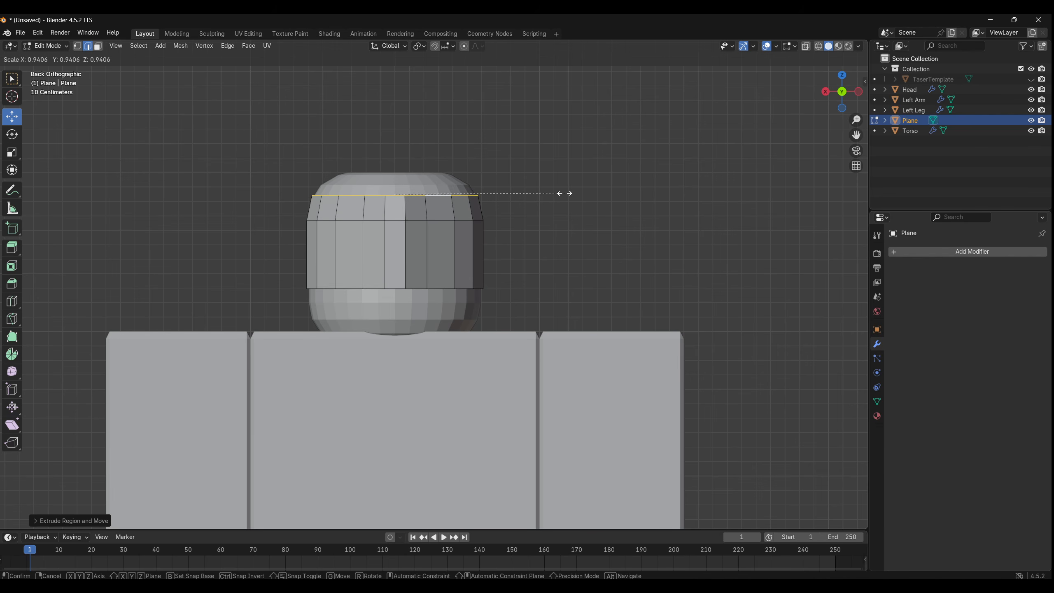
click(565, 193)
- Extrude the helmet's top loop further up along Z and scale it to about 0.90 to round the shoulder
key(e)
key(z)
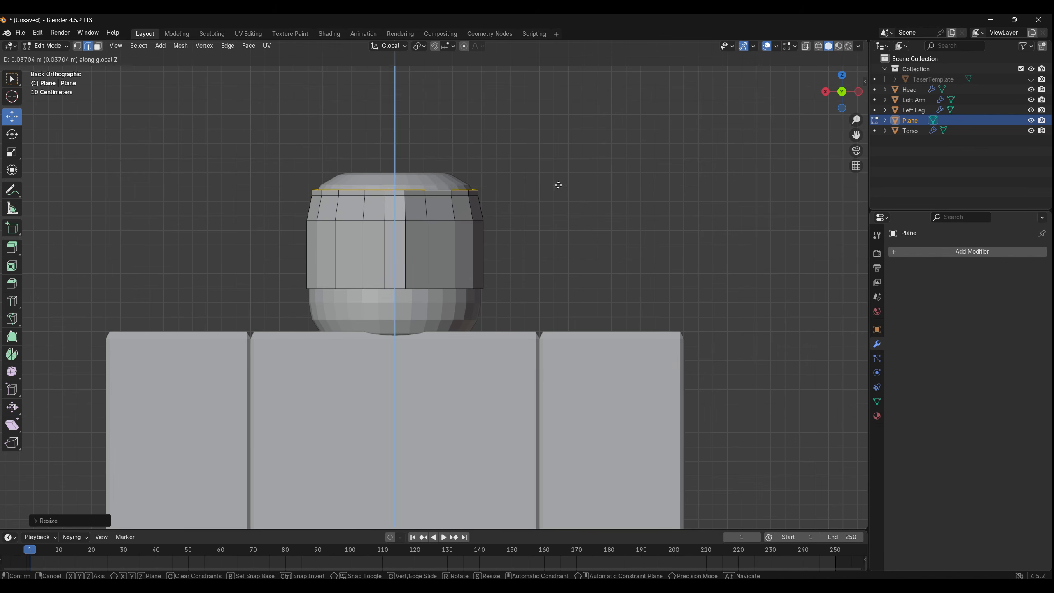
click(564, 191)
key(s)
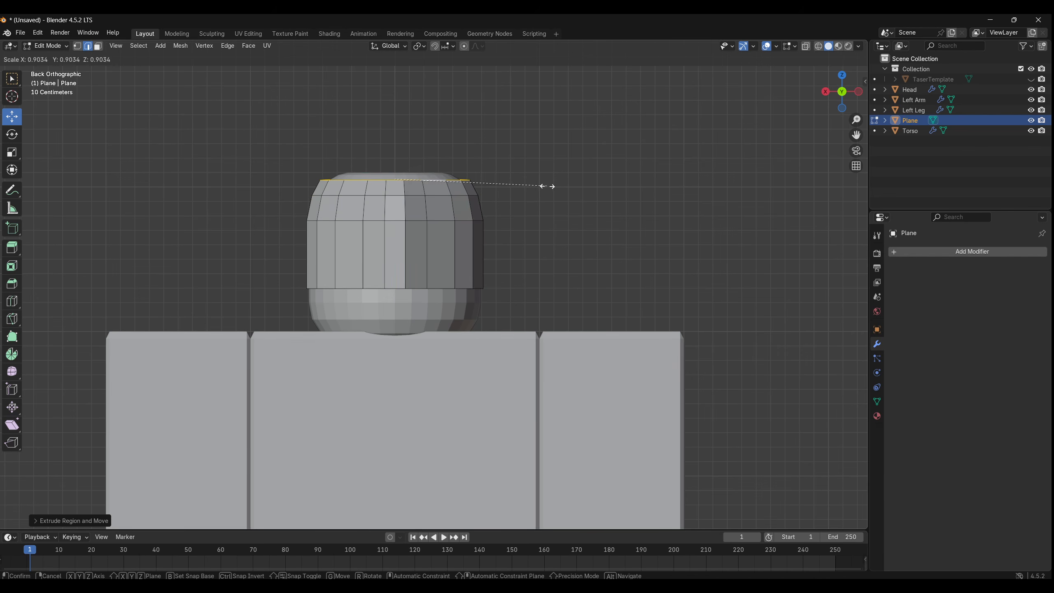
click(547, 187)
- Extrude another ring just above the top of the head and scale it to about 0.84
key(g)
key(z)
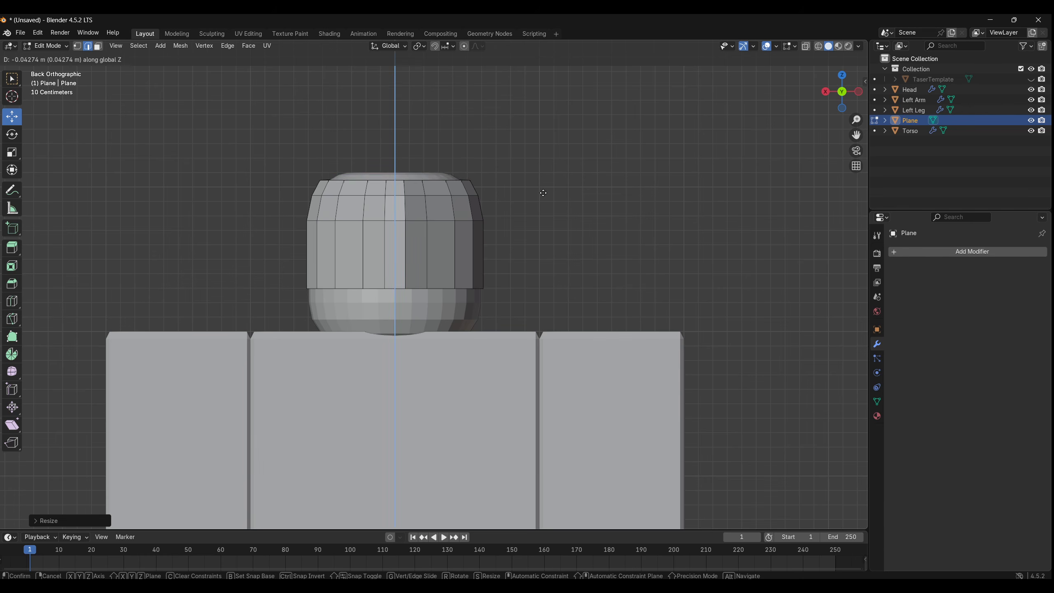
click(561, 178)
key(s)
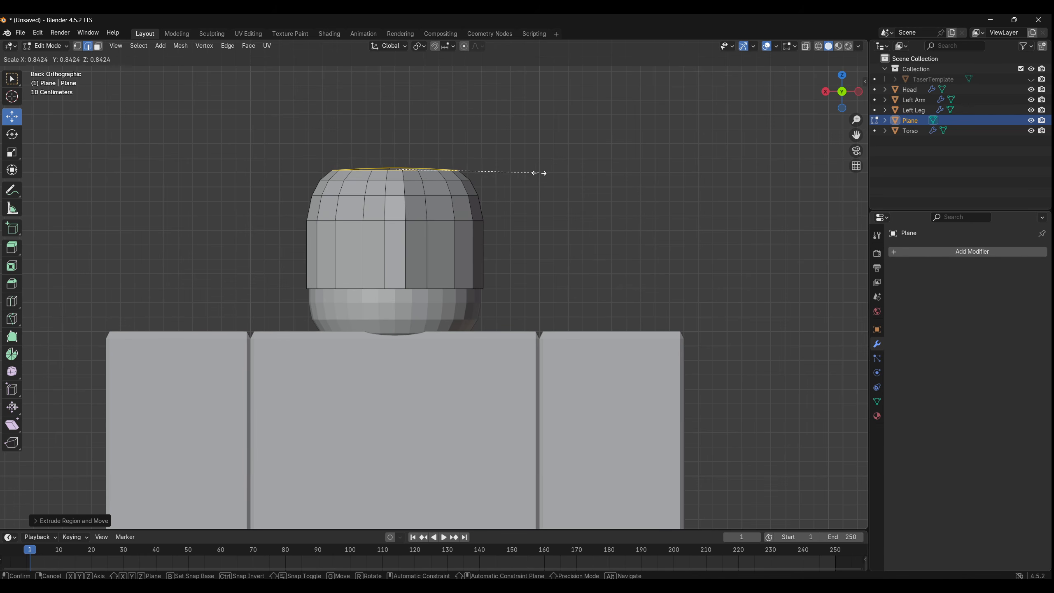
click(539, 173)
- Extrude the helmet's top loop up about 0.10 m and scale it in to about 0.72
key(g)
key(z)
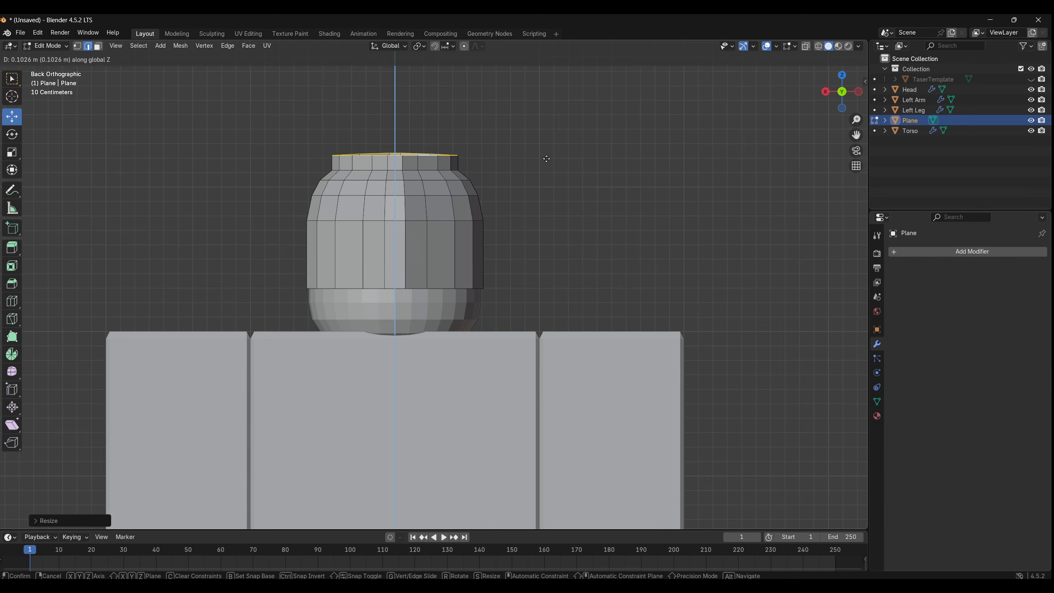
click(545, 160)
key(s)
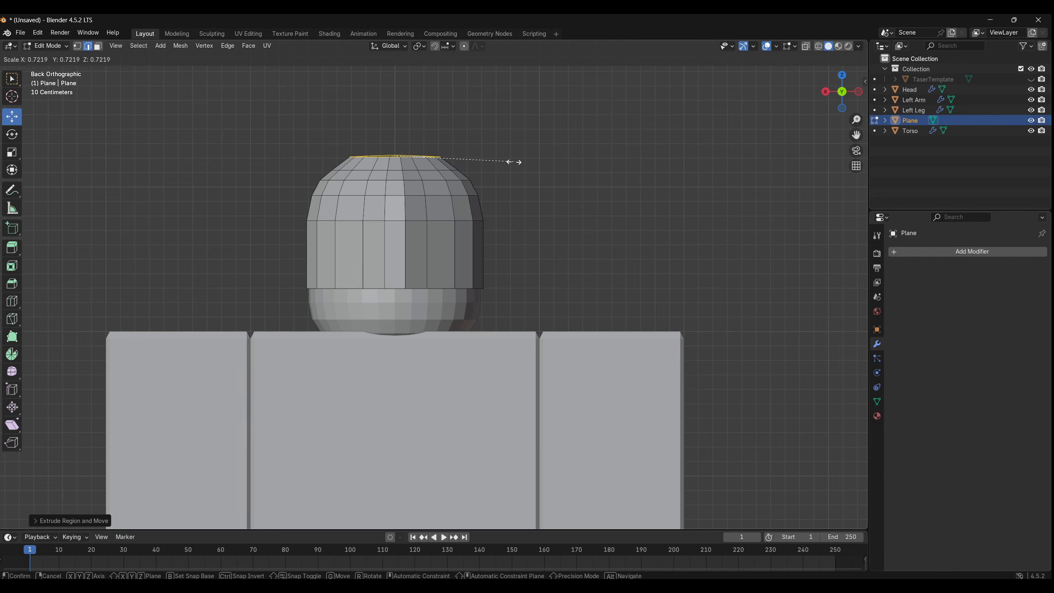
click(514, 163)
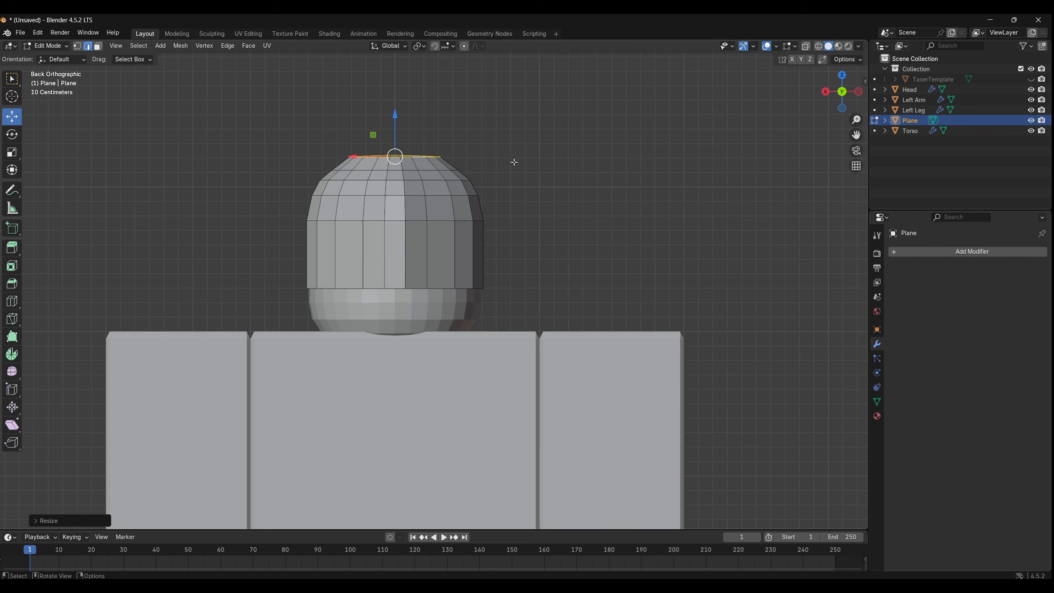
- Extrude the top loop up along Z and scale it to roughly half its width to begin the helmet's spike
key(e)
key(z)
click(519, 132)
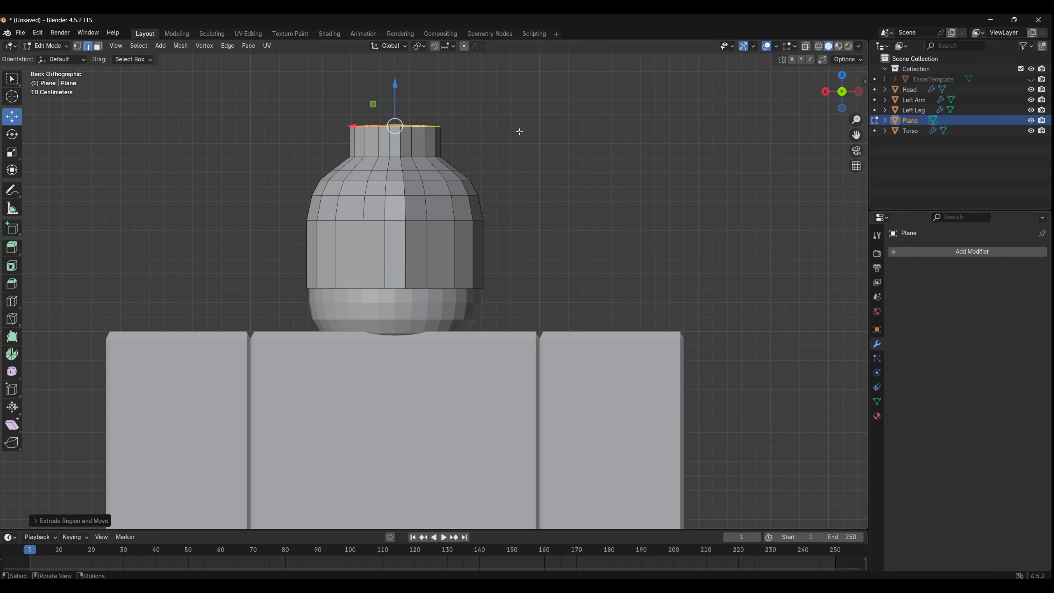
key(s)
click(457, 137)
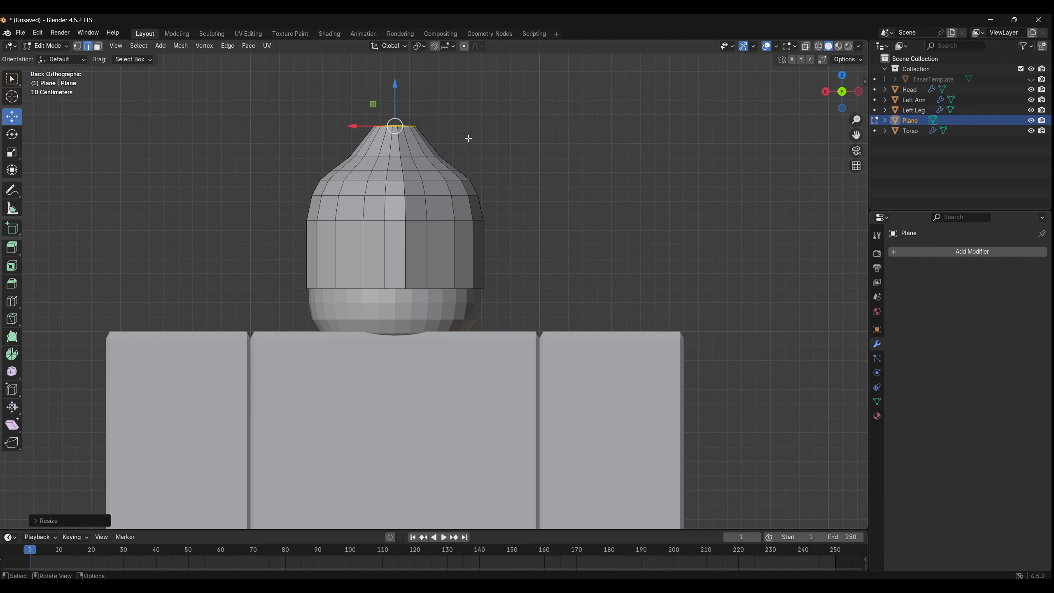
- Extrude the narrow top loop up once more and shrink it almost to a point as the spike's tip
key(e)
key(z)
click(471, 117)
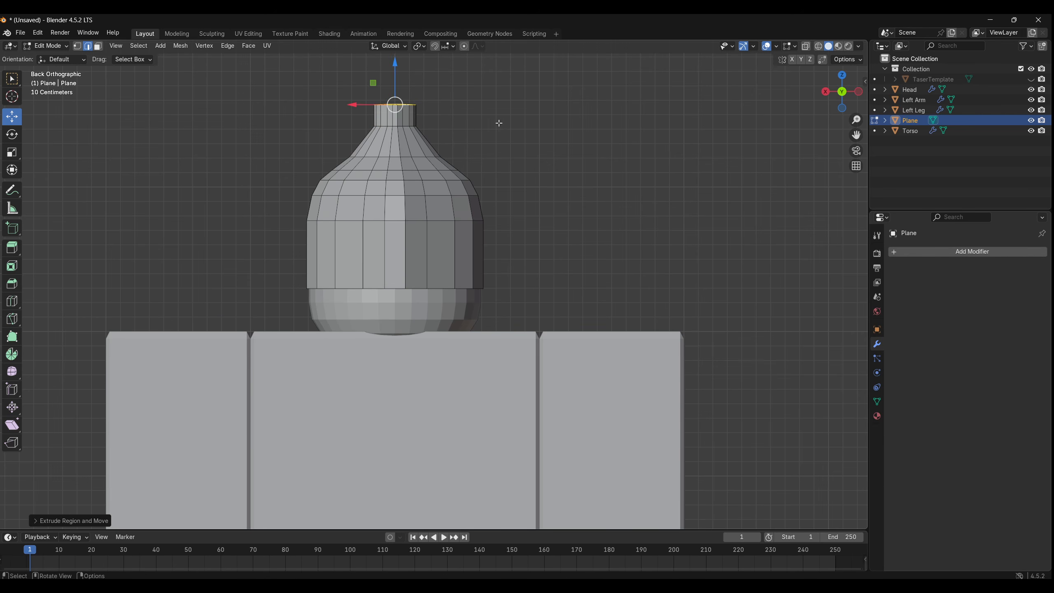
key(s)
click(431, 108)
- Extrude the helmet's bottom edge loop down along Z over the lower head and scale it in slightly
middle_drag(431, 109, 484, 226)
middle_drag(472, 290, 476, 265)
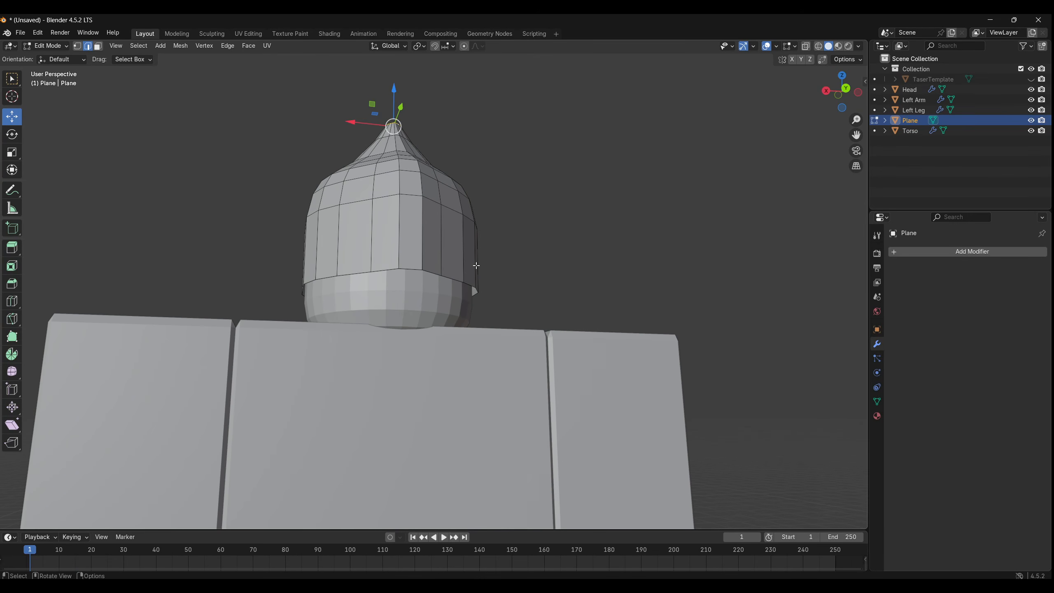
alt+click(435, 276)
key(g)
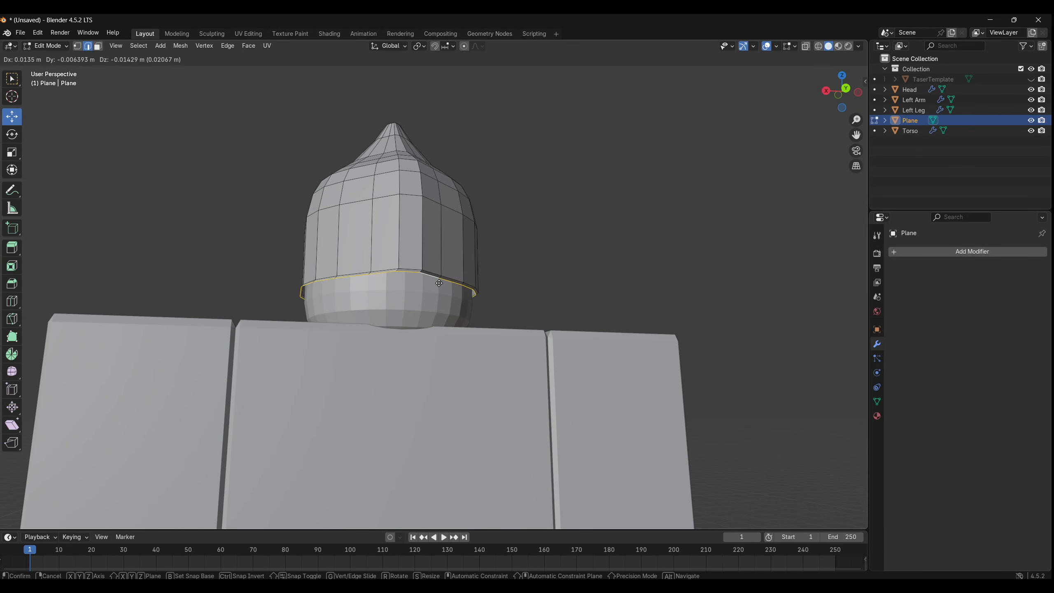
key(z)
click(435, 304)
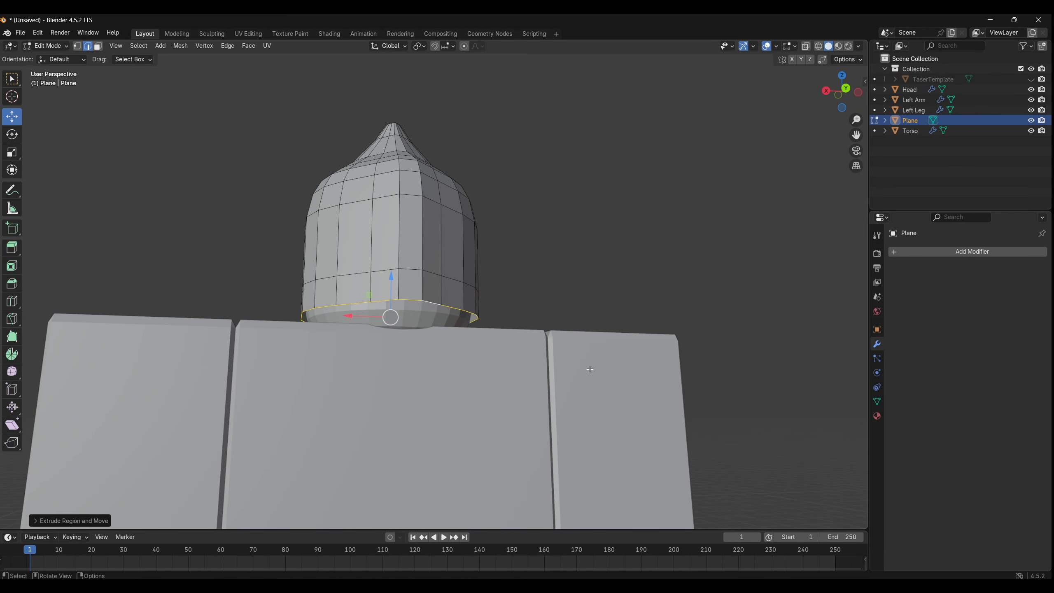
key(s)
click(580, 367)
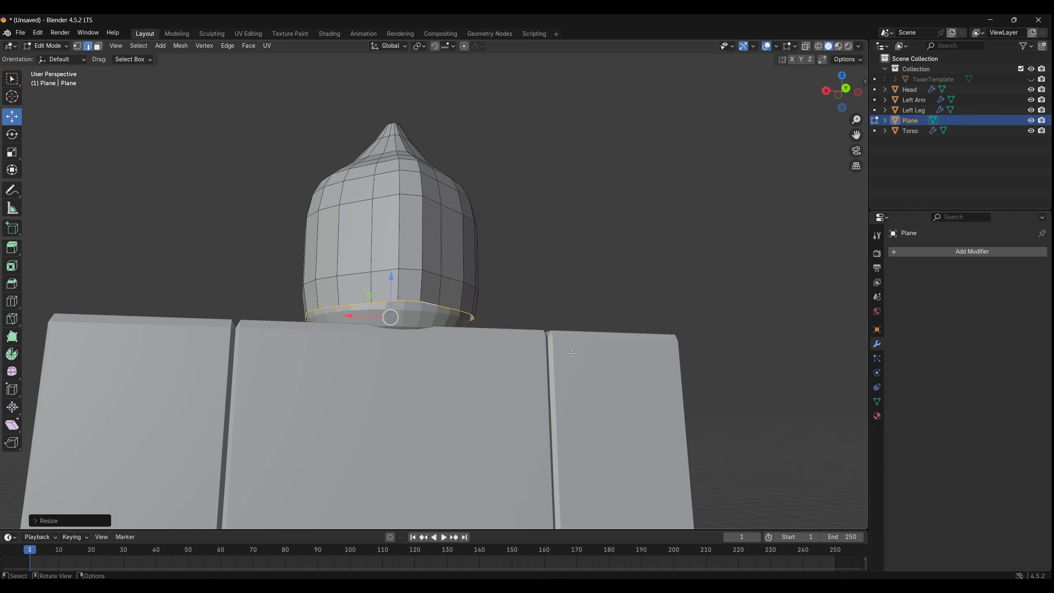
- Extrude the bottom rim down about 0.06 m more, scale it in slightly, and return to Object Mode
key(g)
key(z)
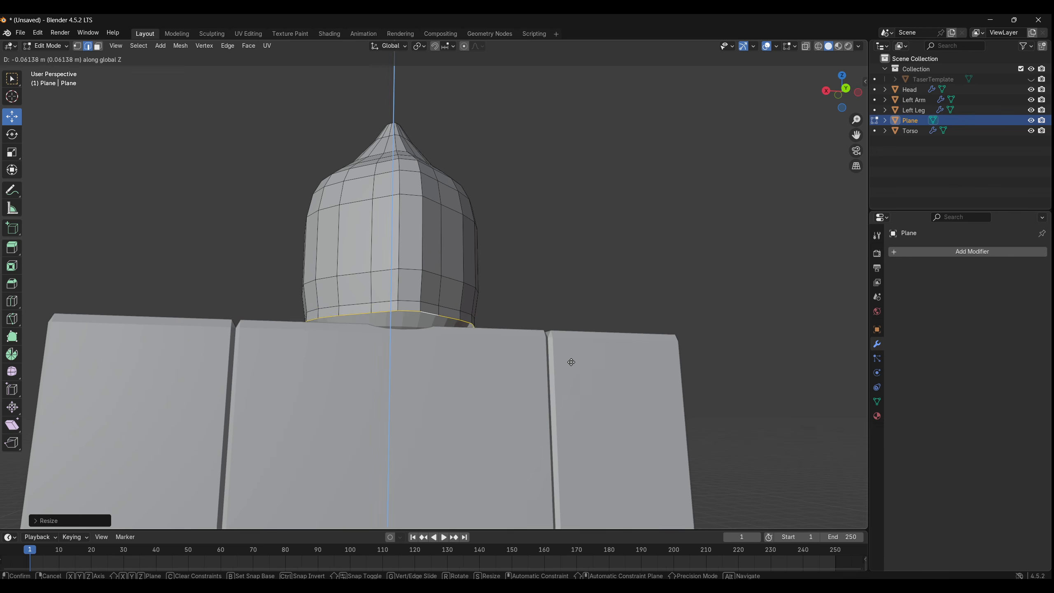
click(571, 360)
key(s)
click(580, 359)
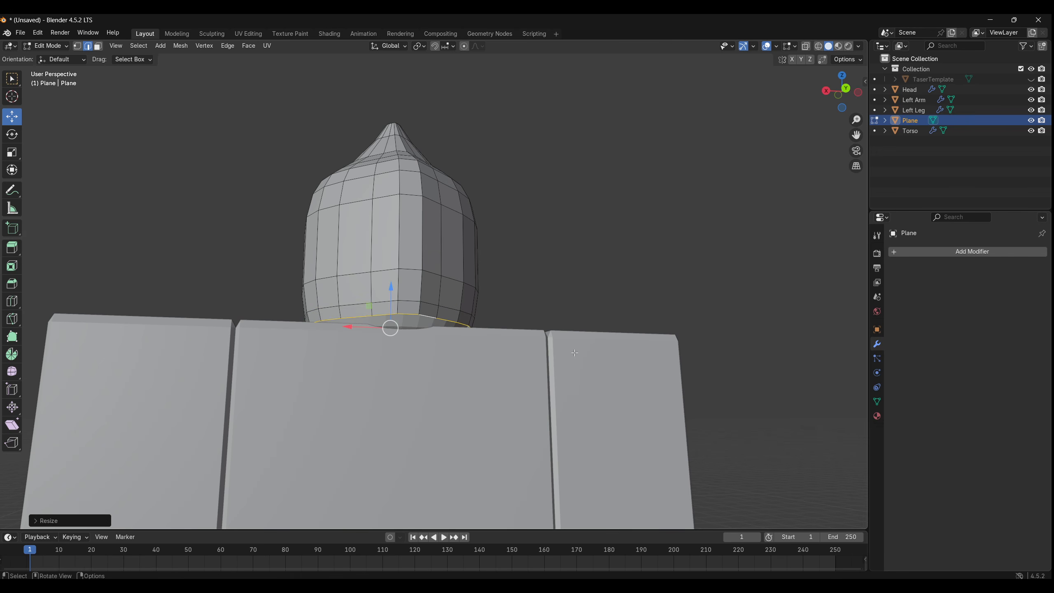
middle_drag(575, 255, 521, 258)
key(Tab)
- Rename the Plane object as helmet
scroll(745, 253, down, 3)
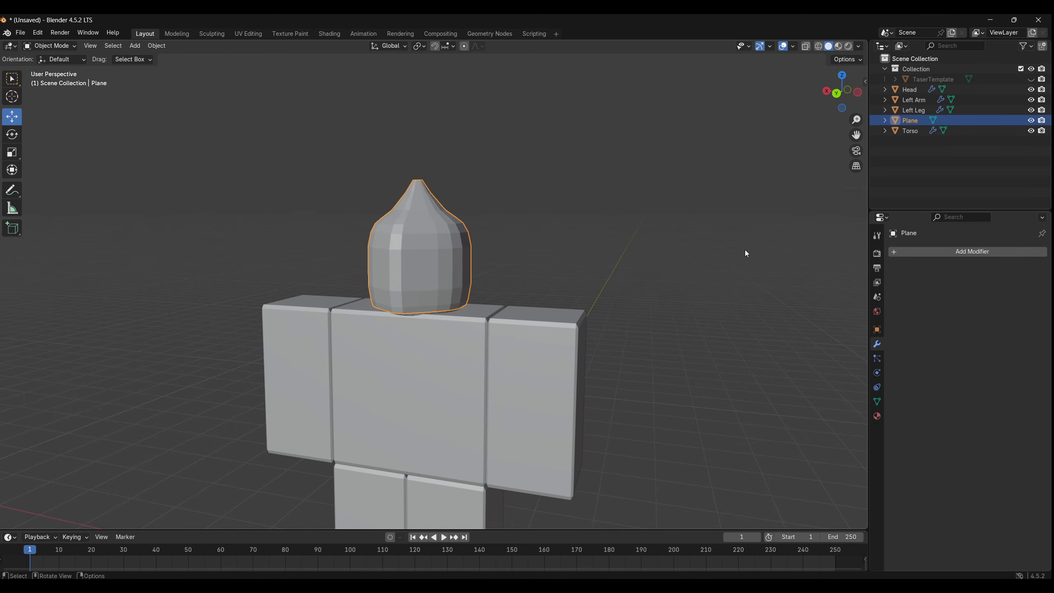
double_click(912, 119)
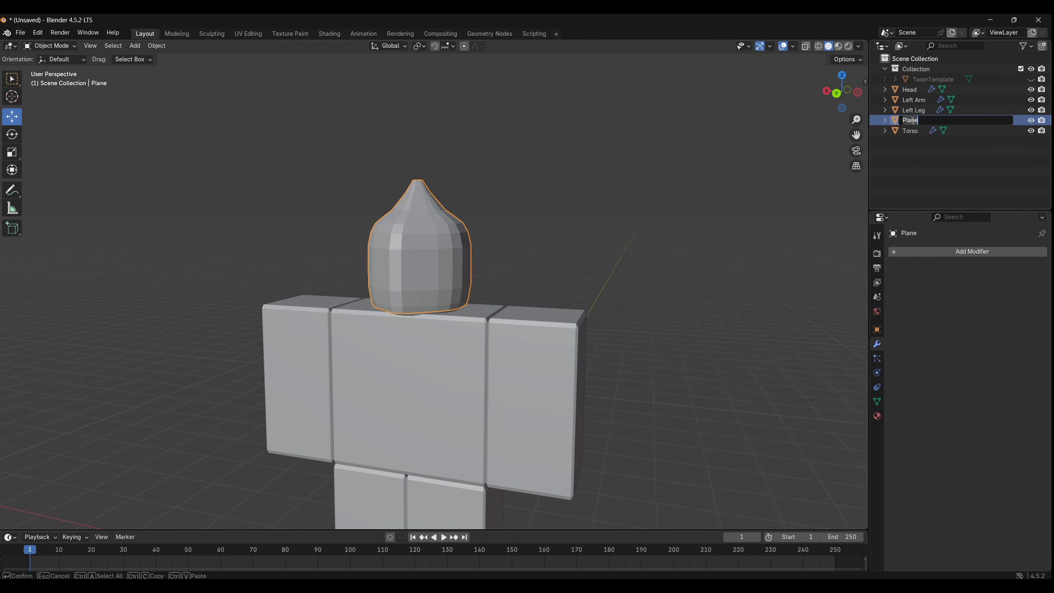
text(helmert)
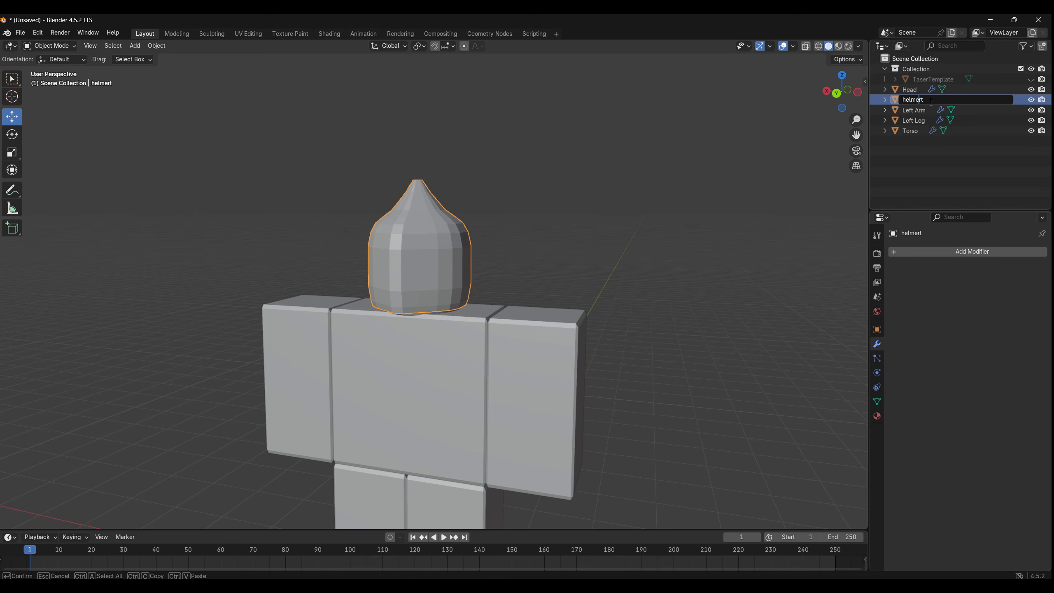
key(BackSpace)
key(BackSpace)
text(t)
key(Return)
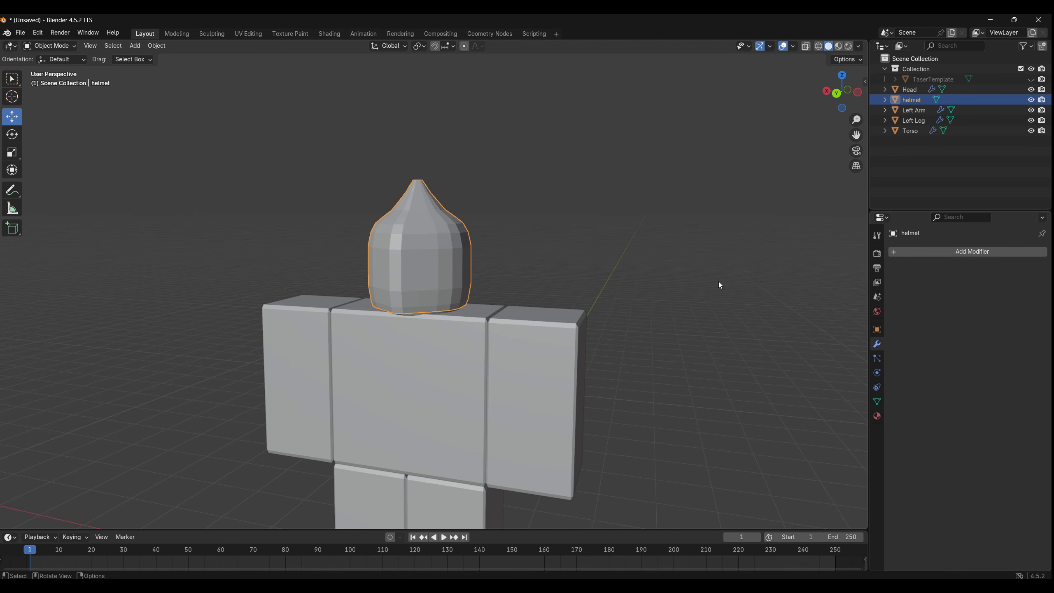
- Select the Left Arm object and hide the Torso, Left Leg, Head and helmet objects
middle_drag(633, 364, 628, 285)
scroll(628, 305, up, 2)
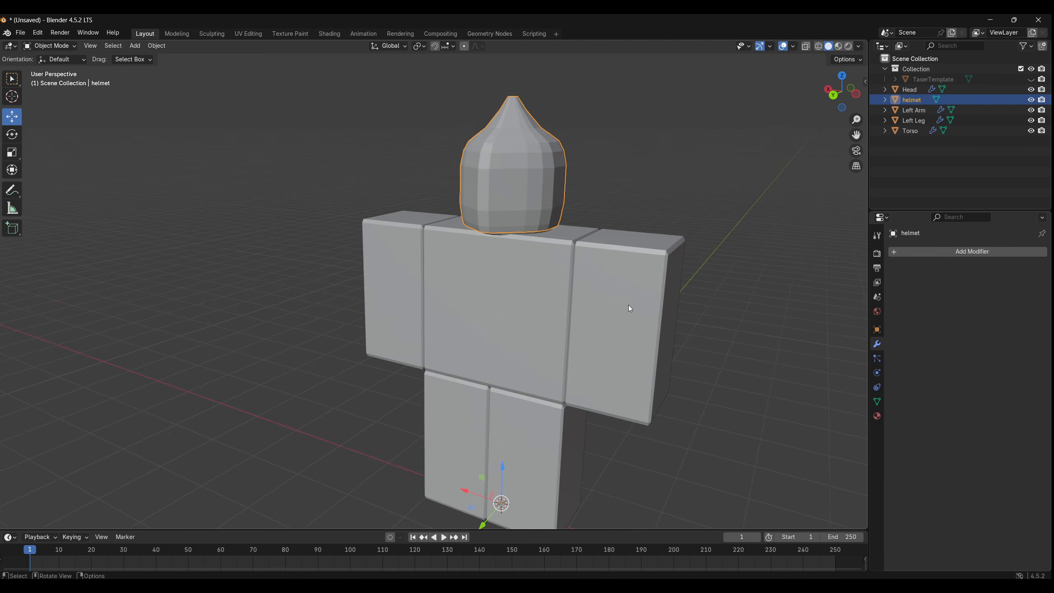
middle_drag(726, 379, 732, 361)
click(624, 317)
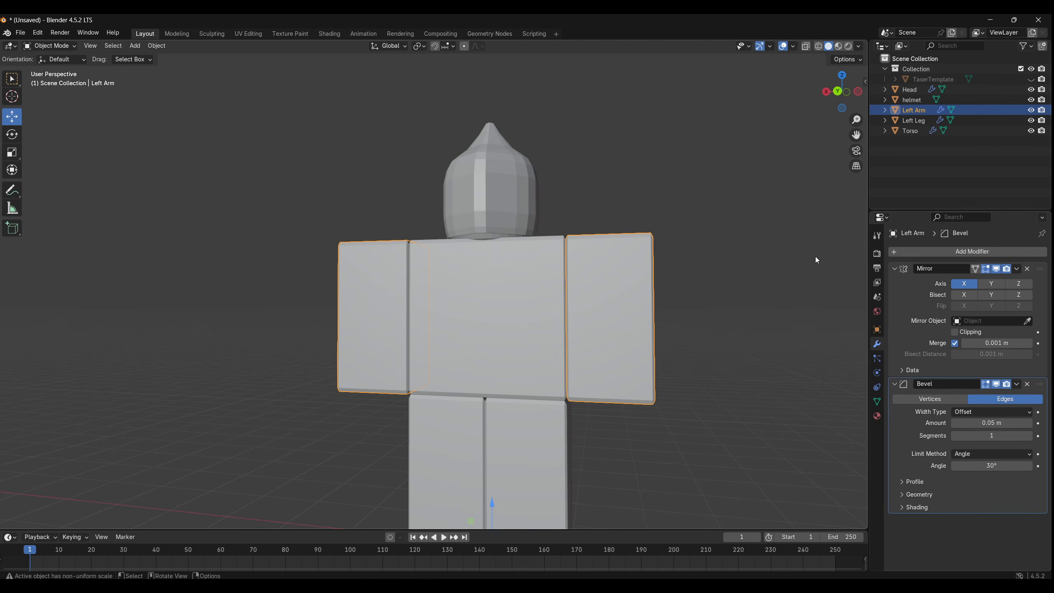
drag(1032, 131, 1032, 121)
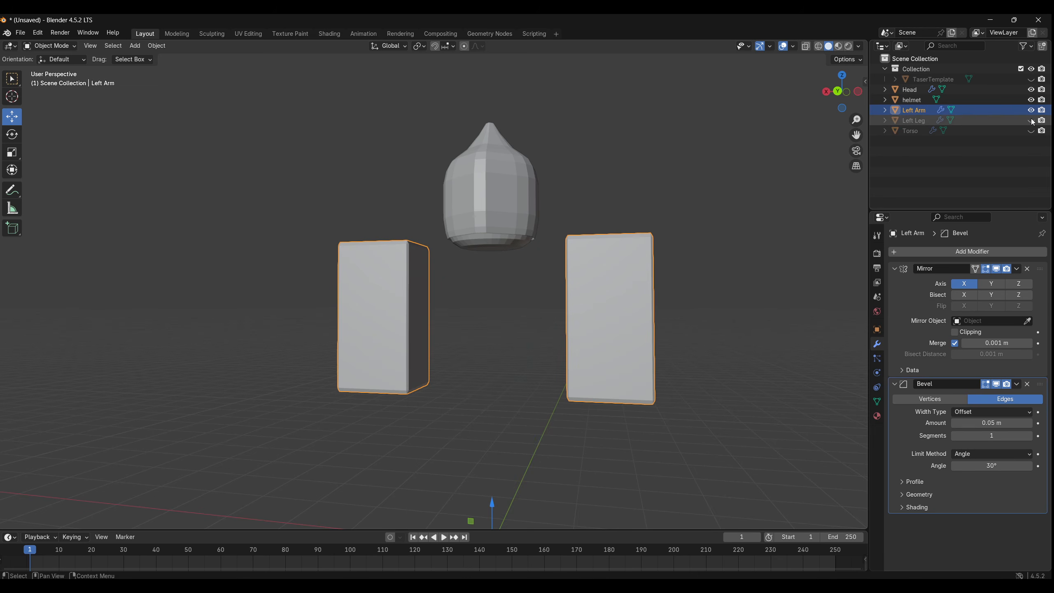
click(1031, 89)
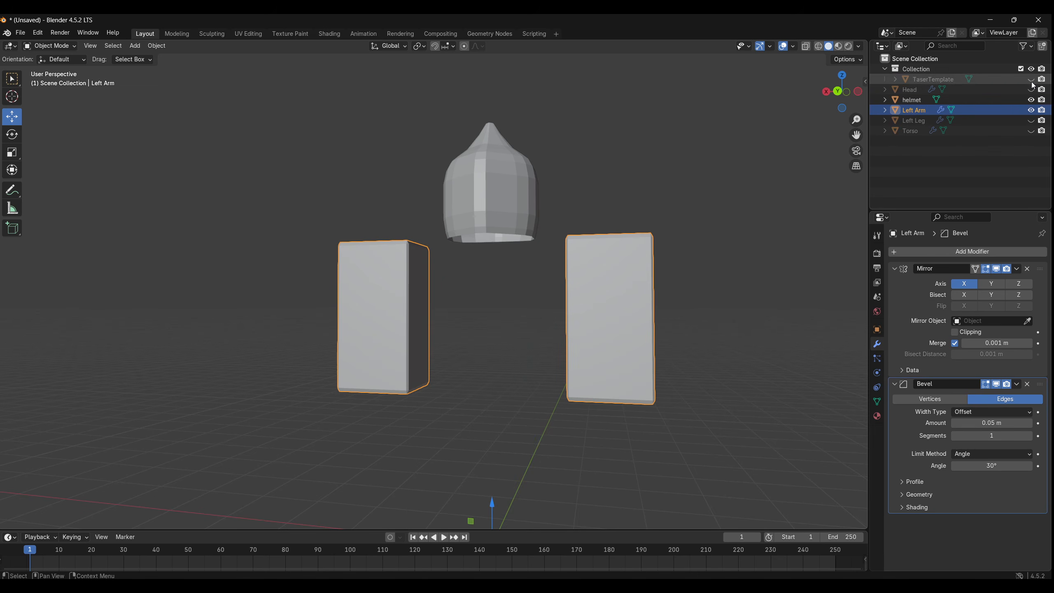
click(1031, 99)
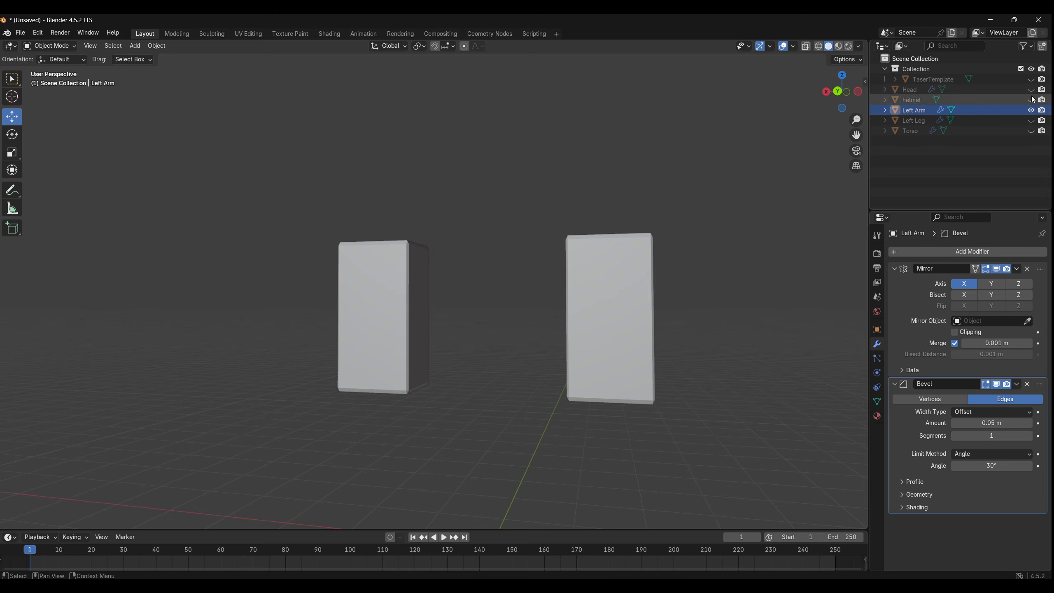
- Add four evenly spaced horizontal loop cuts around the Left Arm mesh without sliding them, then clear the selection
scroll(673, 331, up, 2)
middle_drag(684, 329, 751, 359)
key(Tab)
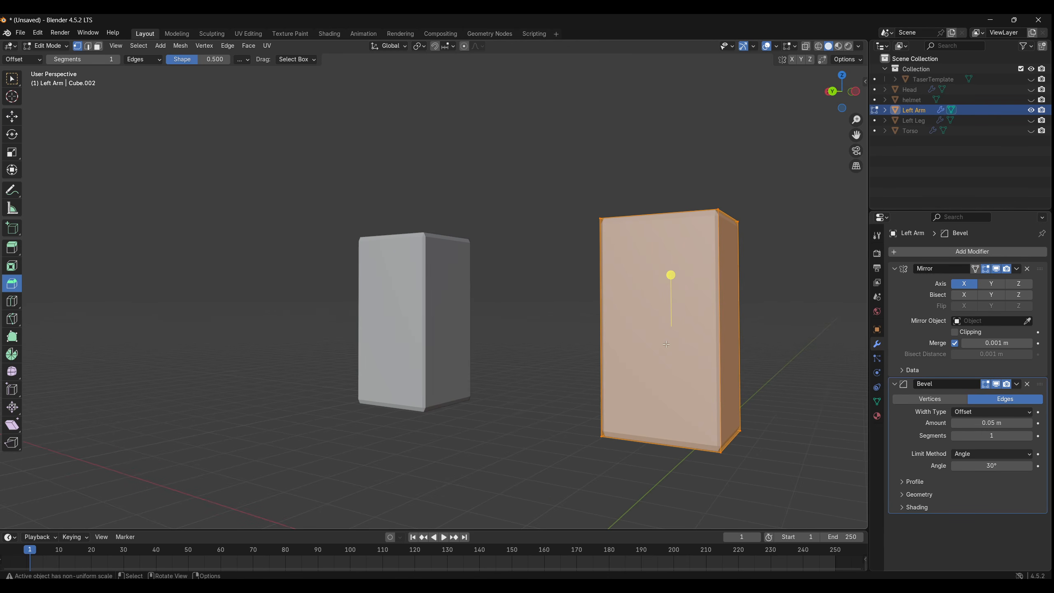
key(w)
click(652, 321)
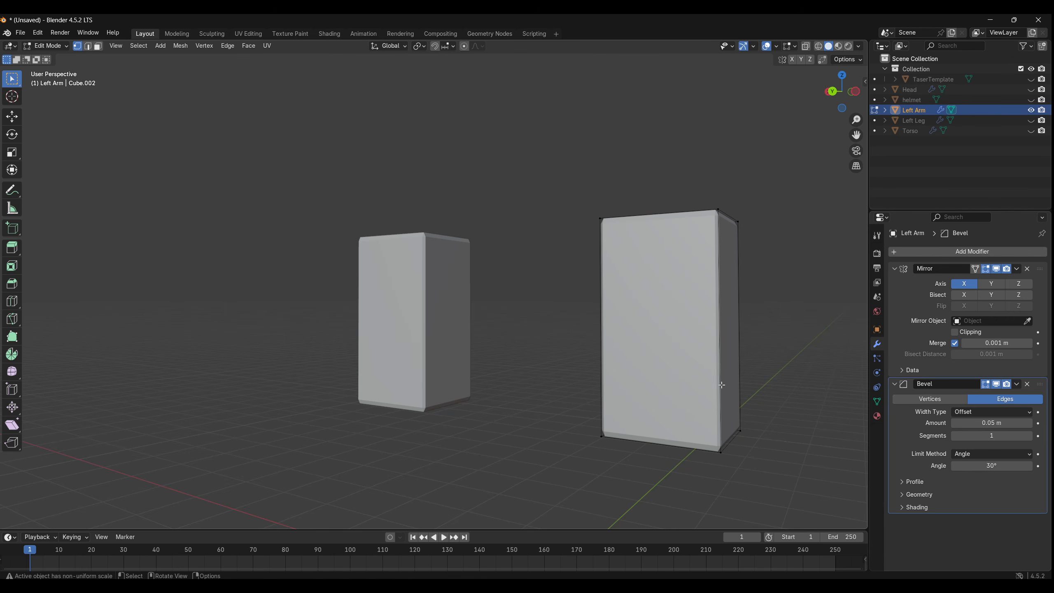
key(ctrl+r)
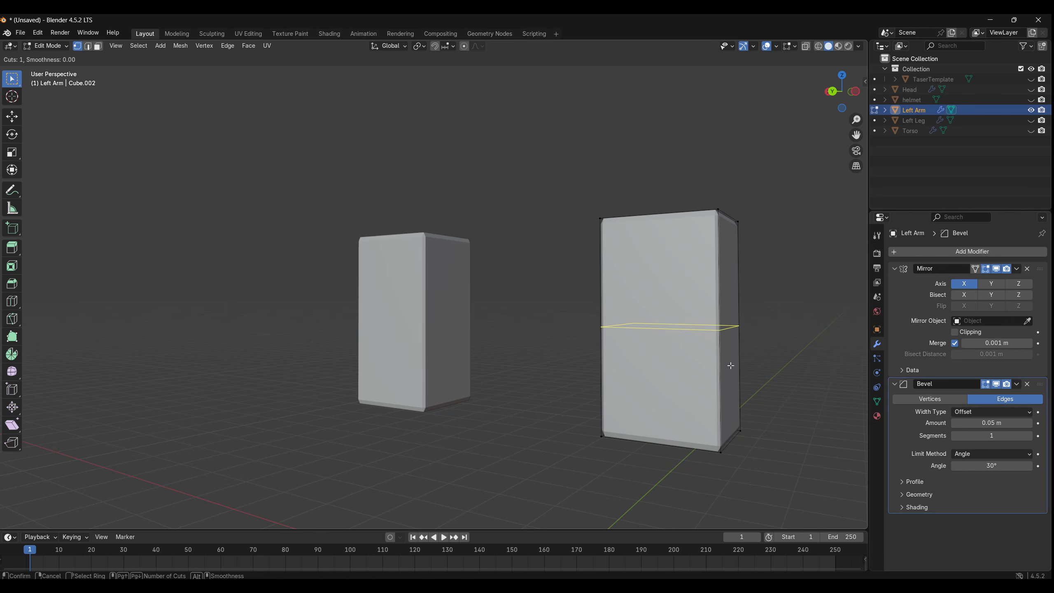
scroll(730, 365, up, 1)
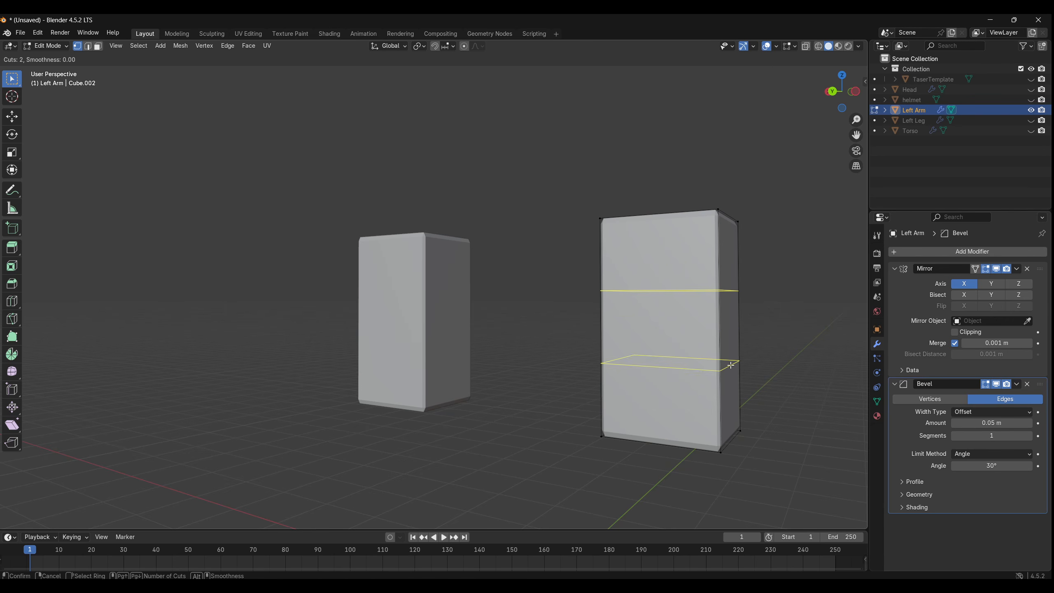
scroll(730, 365, up, 1)
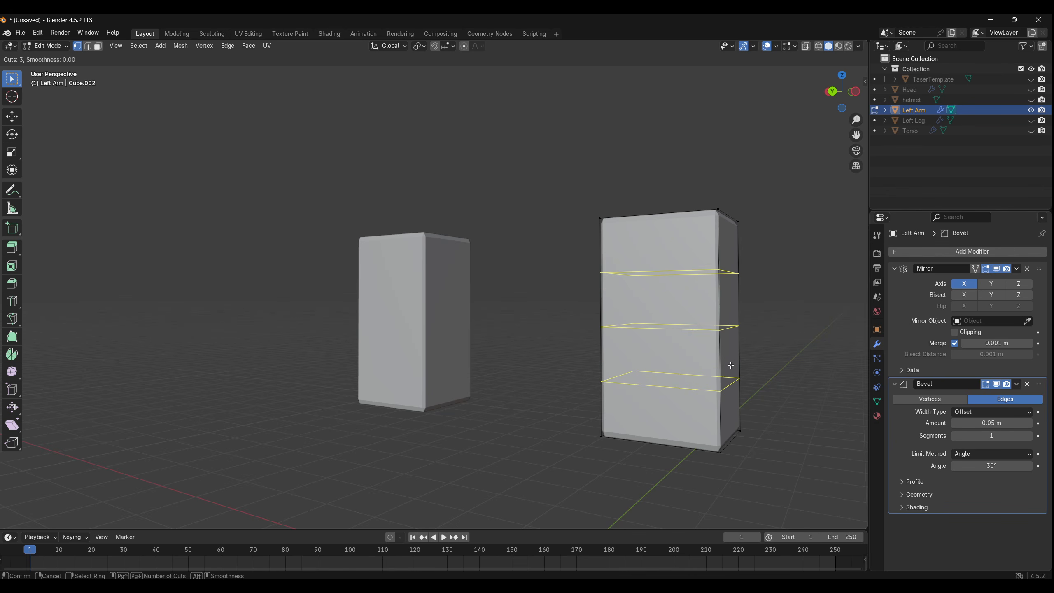
scroll(731, 365, up, 1)
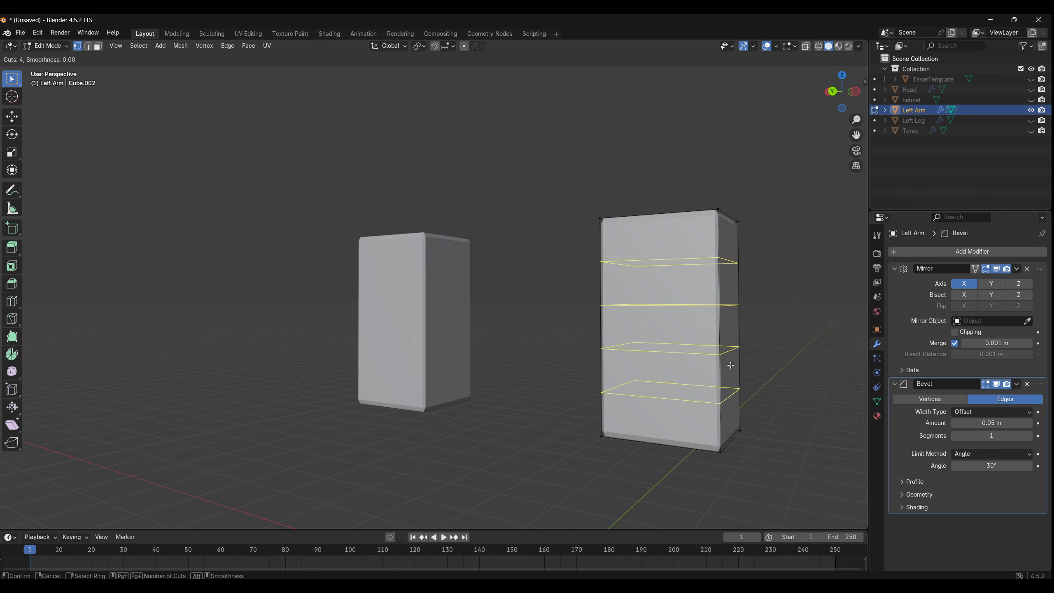
click(731, 365)
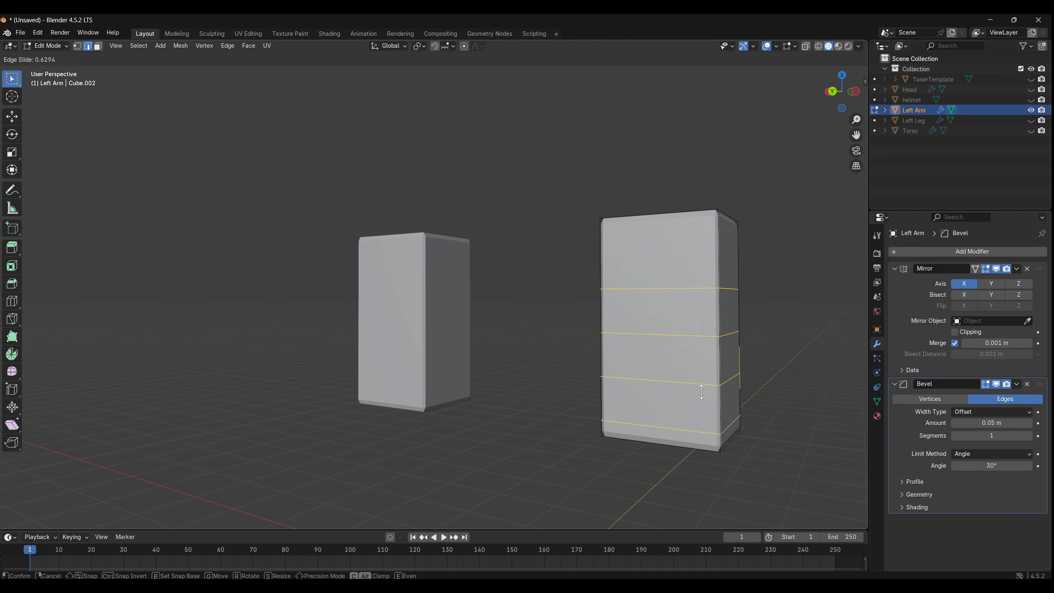
click(697, 360)
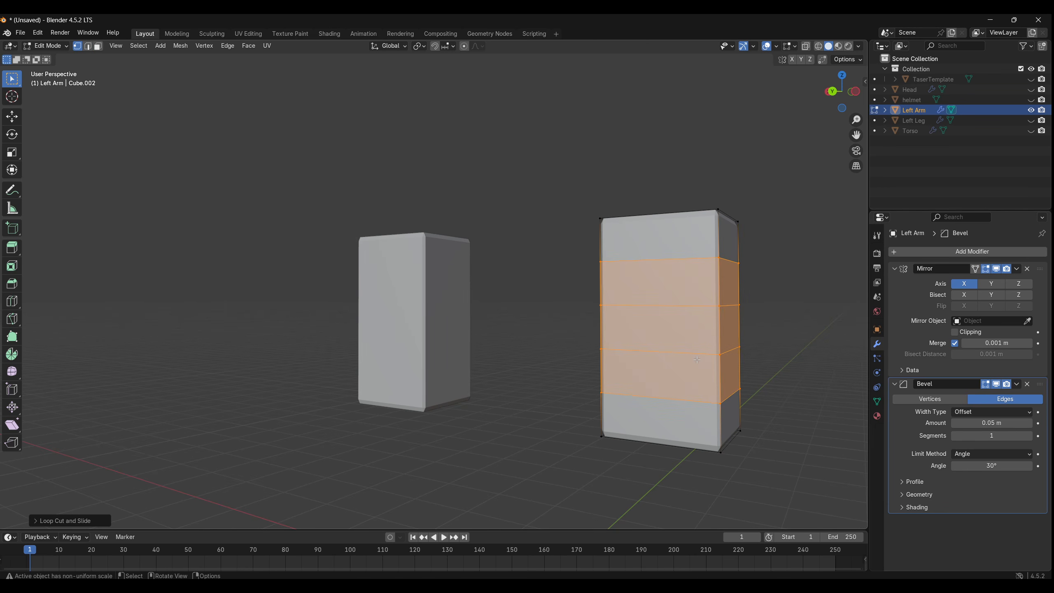
click(542, 339)
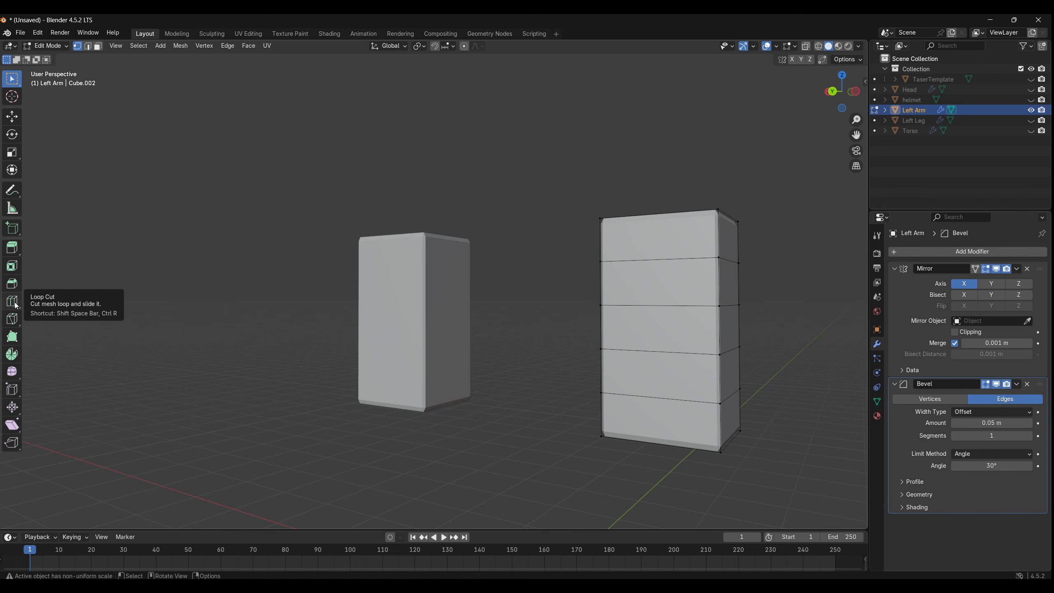
- Enable X-ray in face selection, select the arm's middle band and extrude its faces inward along their normals
mouse_move(792, 380)
middle_down()
mouse_move(809, 375)
mouse_move(796, 373)
middle_up()
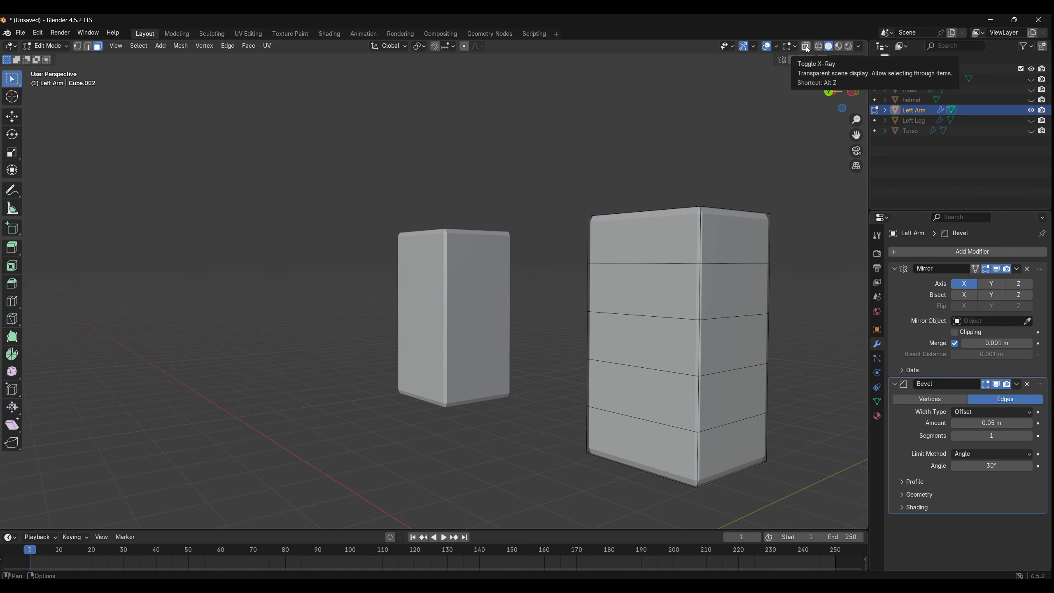
click(805, 45)
middle_drag(780, 320, 807, 318)
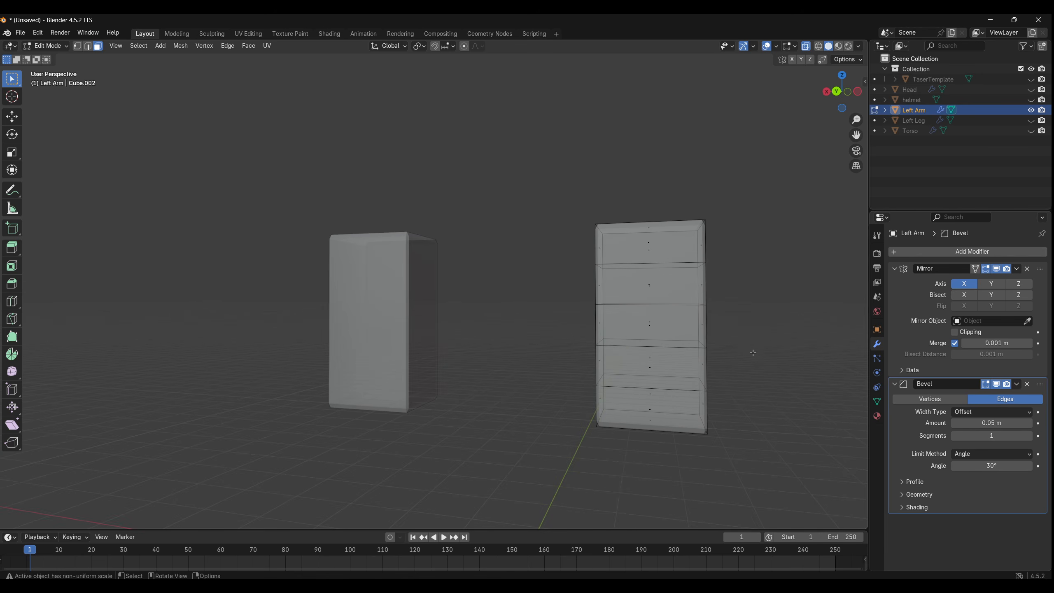
drag(736, 363, 593, 326)
middle_drag(732, 334, 643, 319)
scroll(746, 342, up, 1)
key(ctrl+f)
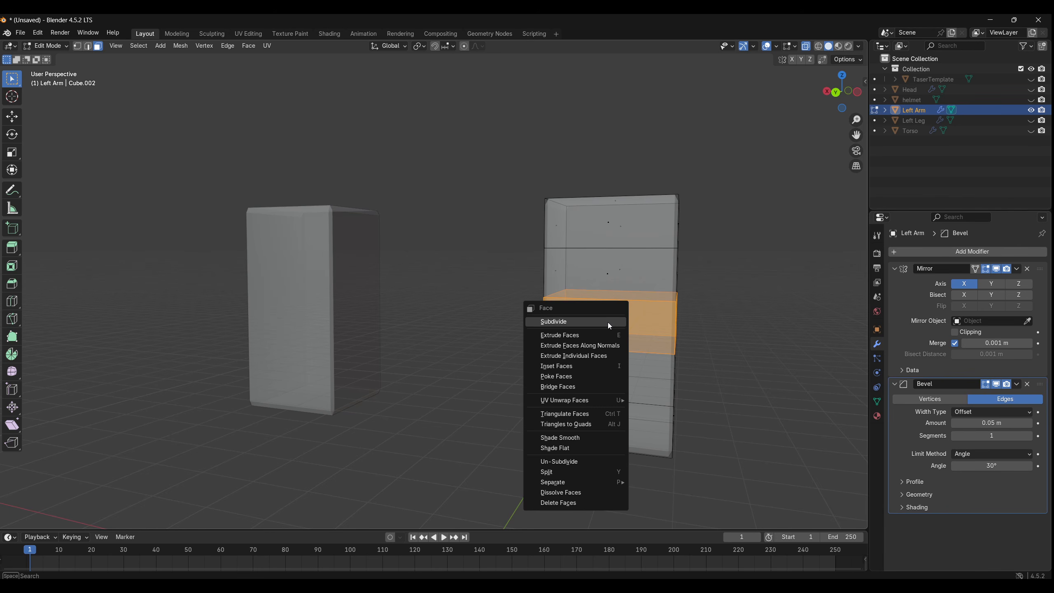
click(595, 347)
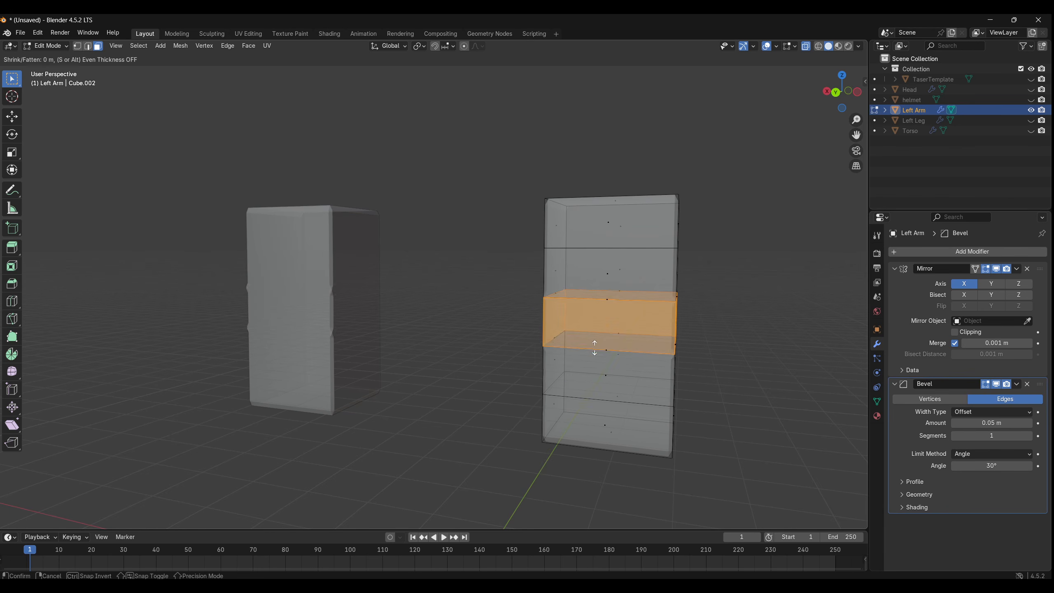
click(686, 356)
click(734, 375)
- Select the arm's lowest band and extrude its faces slightly outward along their normals
middle_drag(733, 375, 706, 416)
middle_drag(723, 480, 731, 475)
click(703, 446)
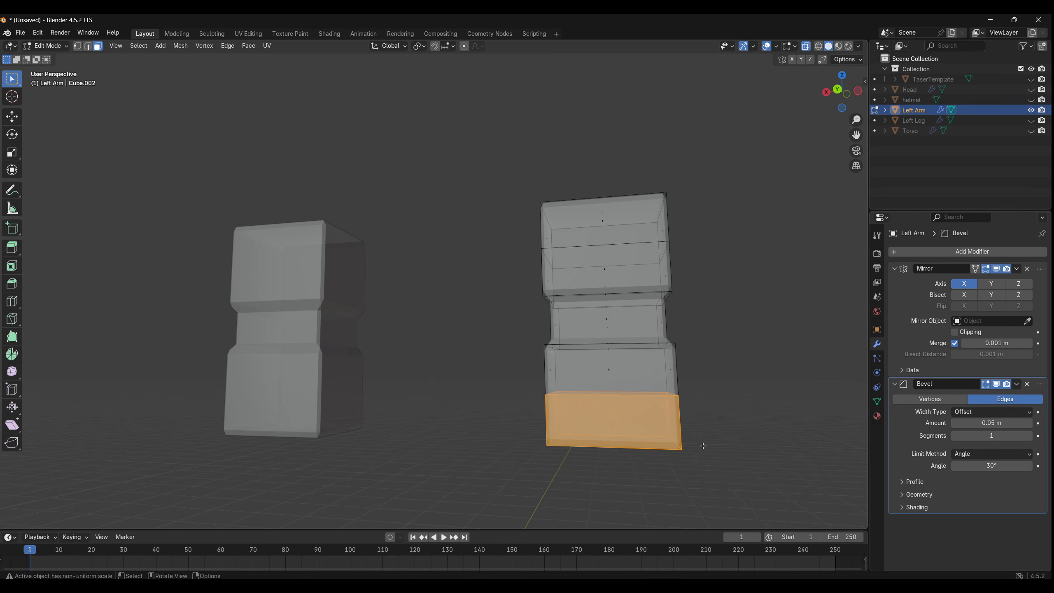
right_click(655, 415)
click(655, 414)
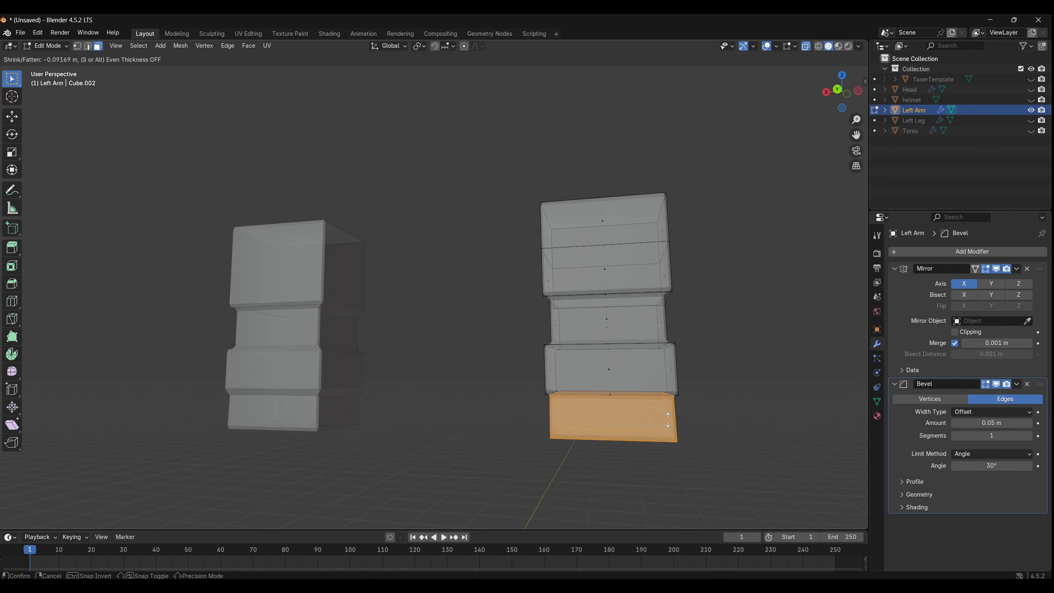
click(626, 410)
- Select the arm's top band, extrude its faces outward along their normals into a wide shoulder block, and clear the selection
middle_drag(691, 372, 718, 266)
drag(718, 270, 515, 161)
click(713, 267)
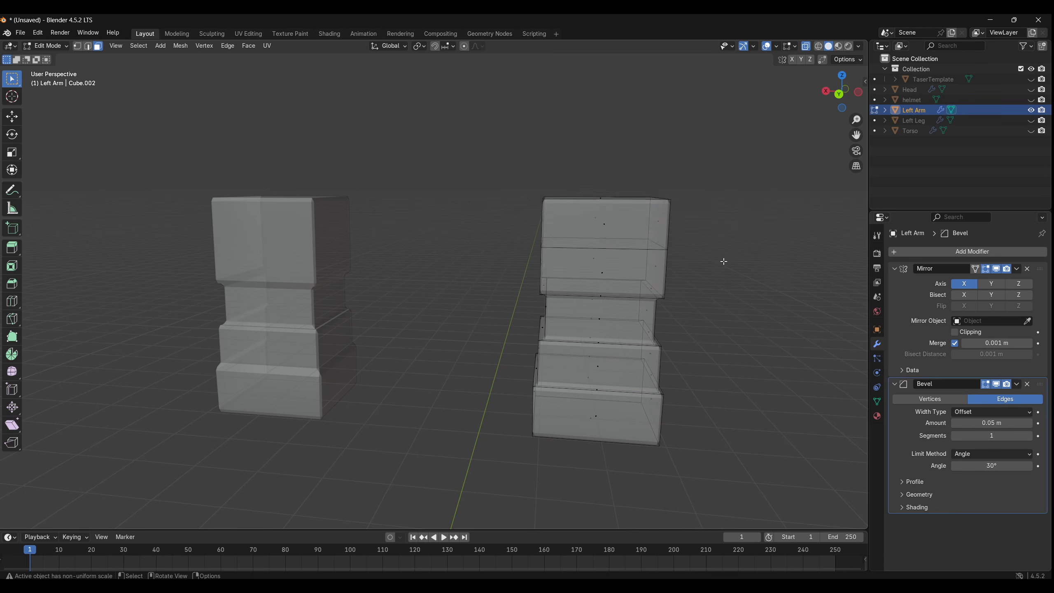
middle_drag(722, 260, 705, 263)
right_click(636, 256)
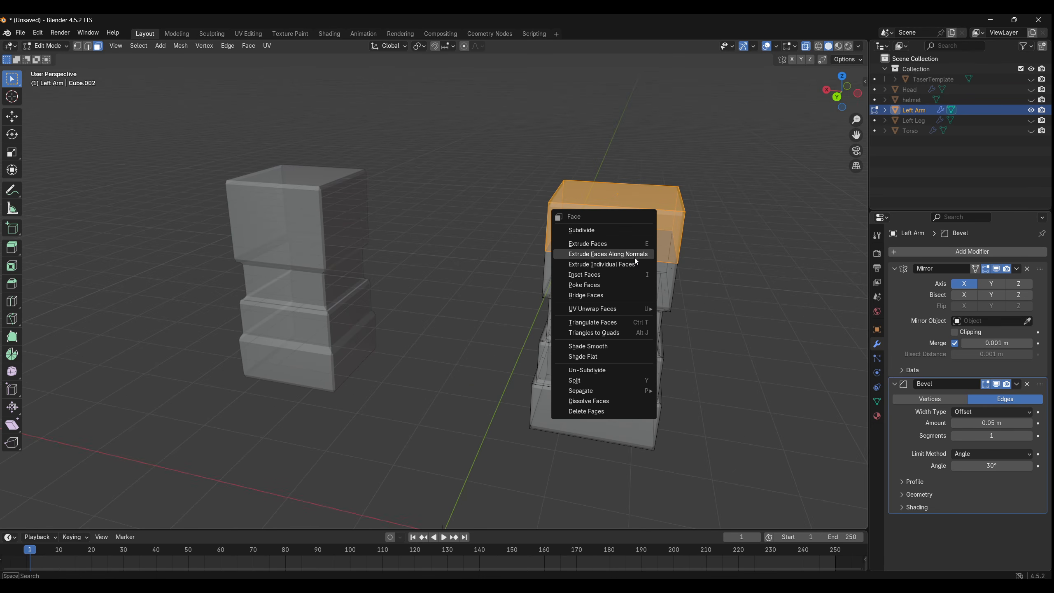
click(634, 257)
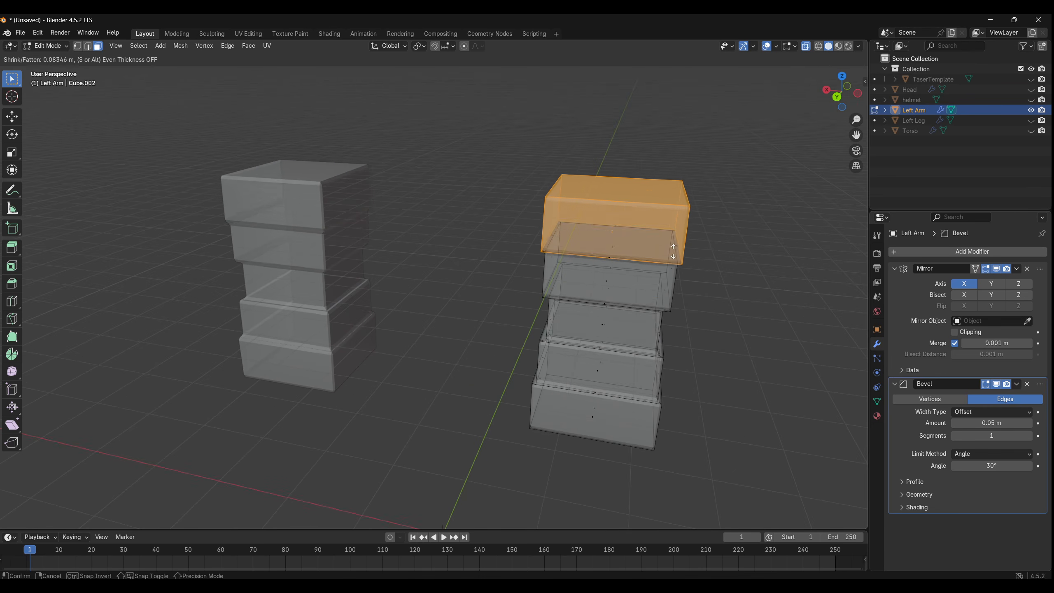
click(751, 290)
middle_drag(751, 290, 743, 292)
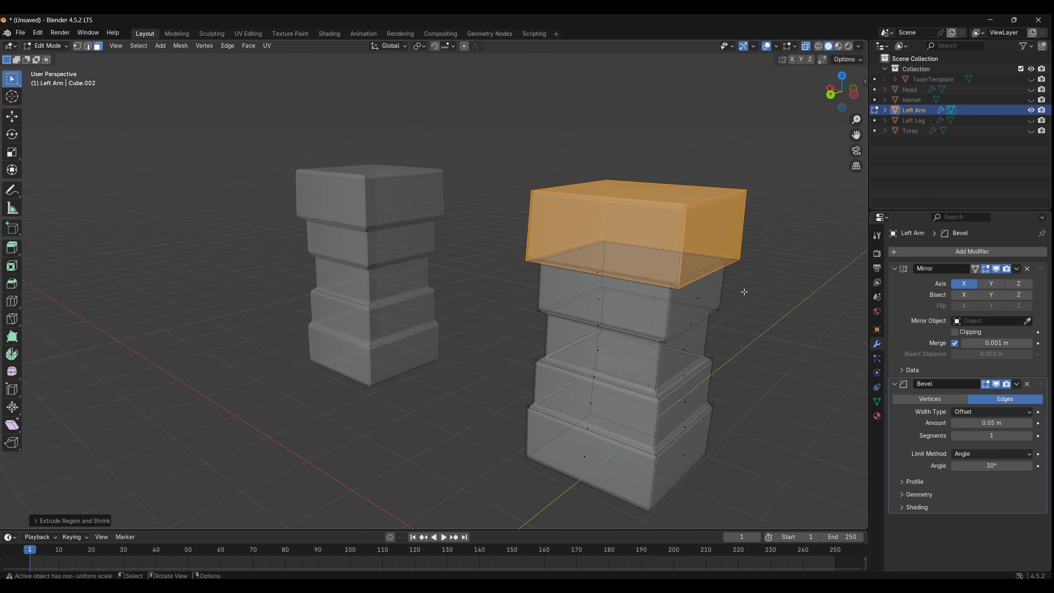
click(758, 187)
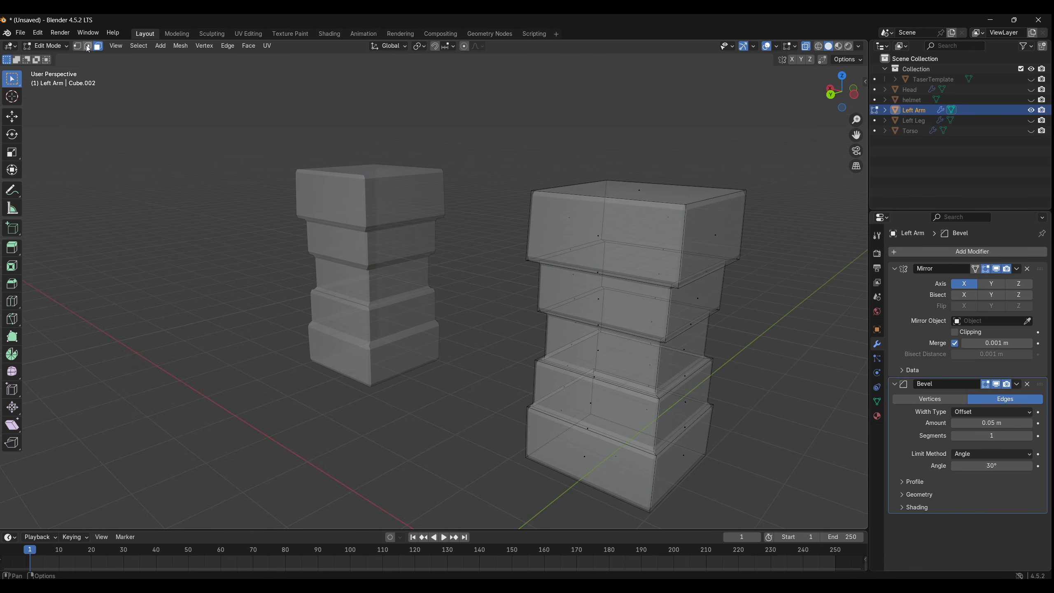
- Bevel the outer top edge of the shoulder block into a wide slope and clear the selection
key(2)
click(715, 198)
middle_drag(715, 199, 700, 250)
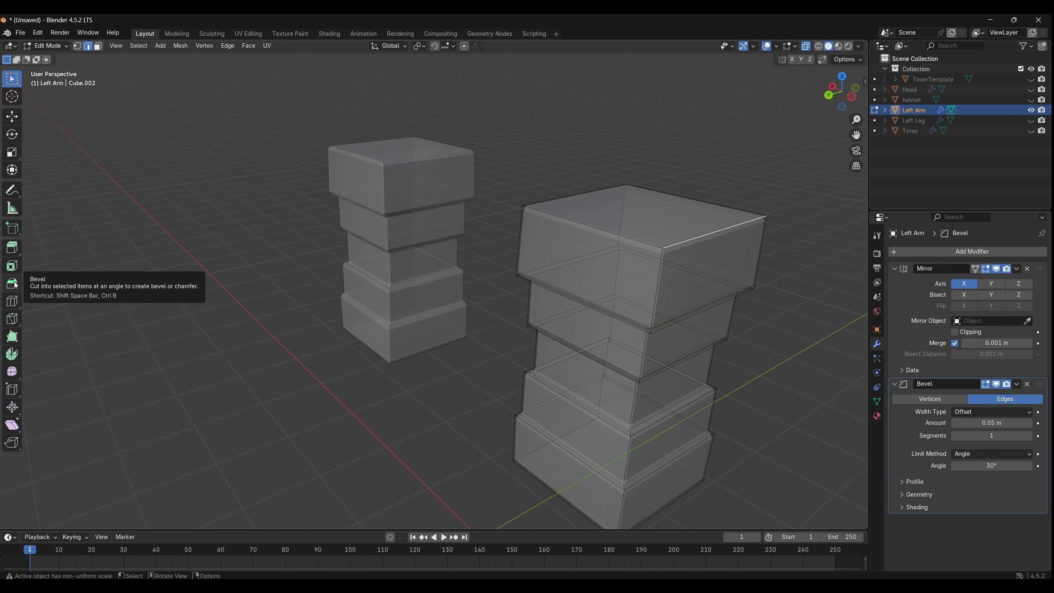
click(13, 284)
drag(749, 189, 794, 175)
click(801, 307)
- Cut an angled line across the shoulder block's top face with the Knife tool
middle_drag(801, 307, 730, 307)
click(12, 318)
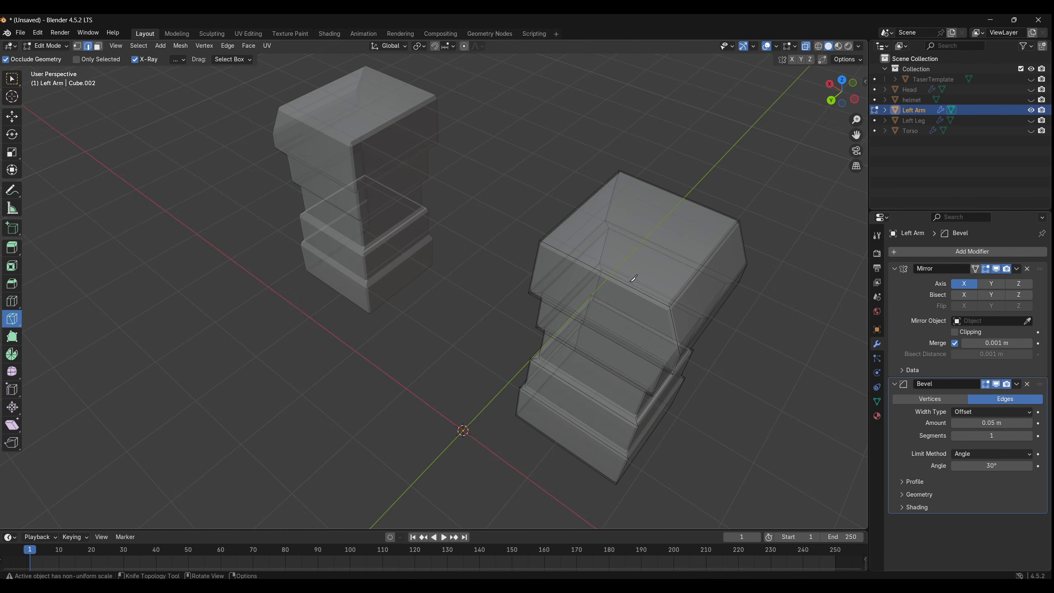
click(580, 260)
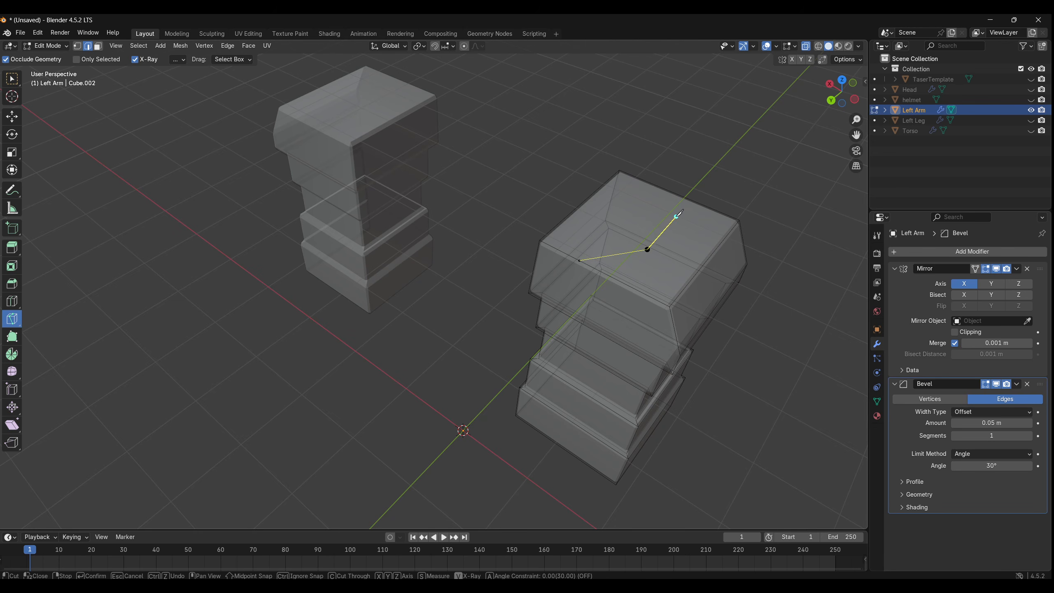
click(653, 189)
key(Return)
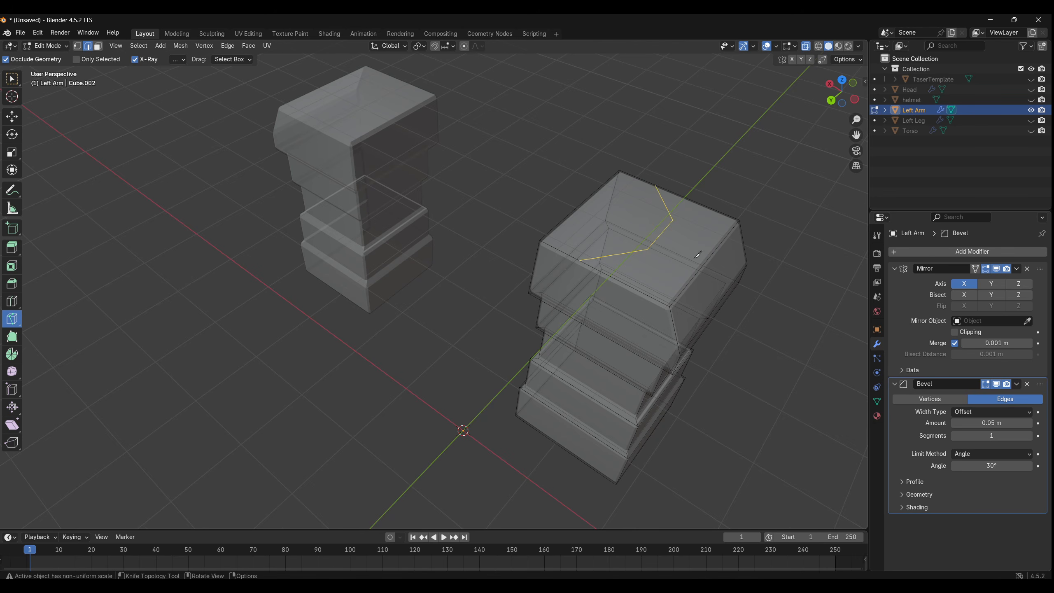
- Extrude the outer part of the cut top face upward and scale it down into a tapered raised piece
middle_drag(699, 254, 719, 226)
click(12, 79)
key(3)
click(666, 240)
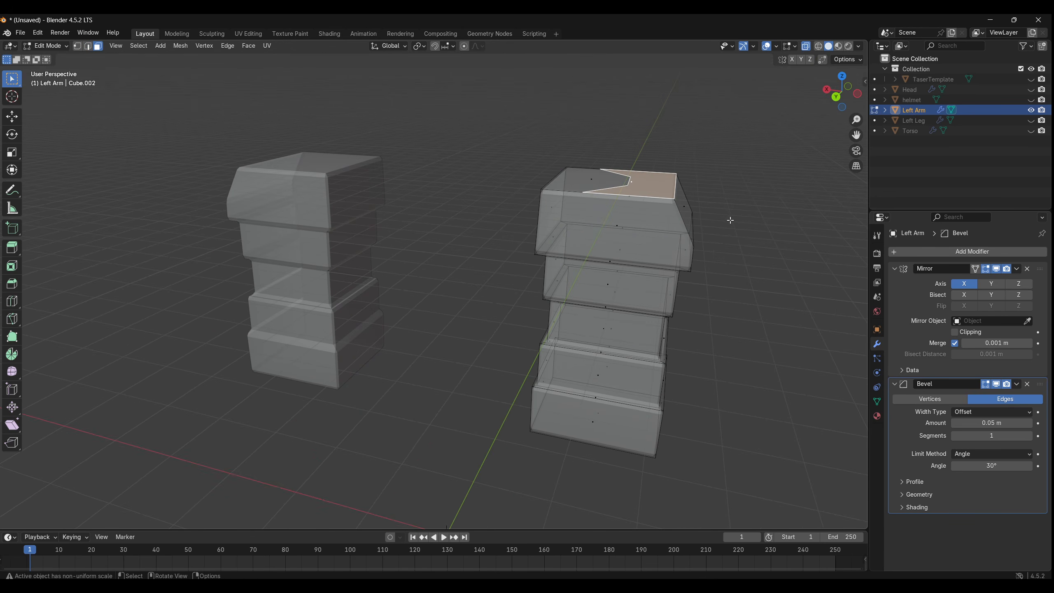
key(e)
click(746, 213)
key(s)
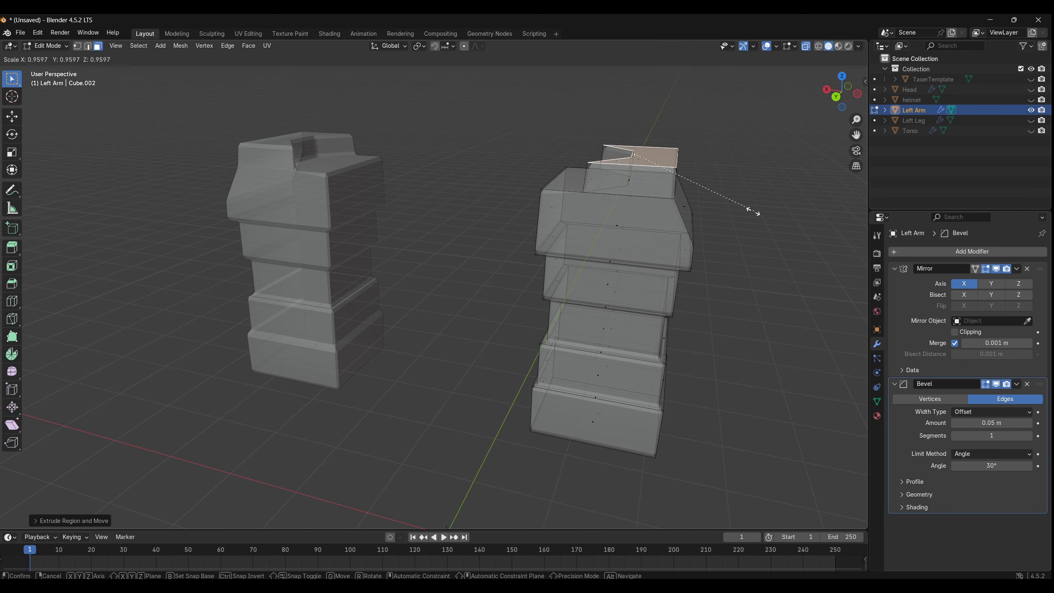
click(684, 191)
- Bevel the outer upper edge of the raised shoulder piece and one edge at its inner notch
middle_drag(685, 191, 643, 292)
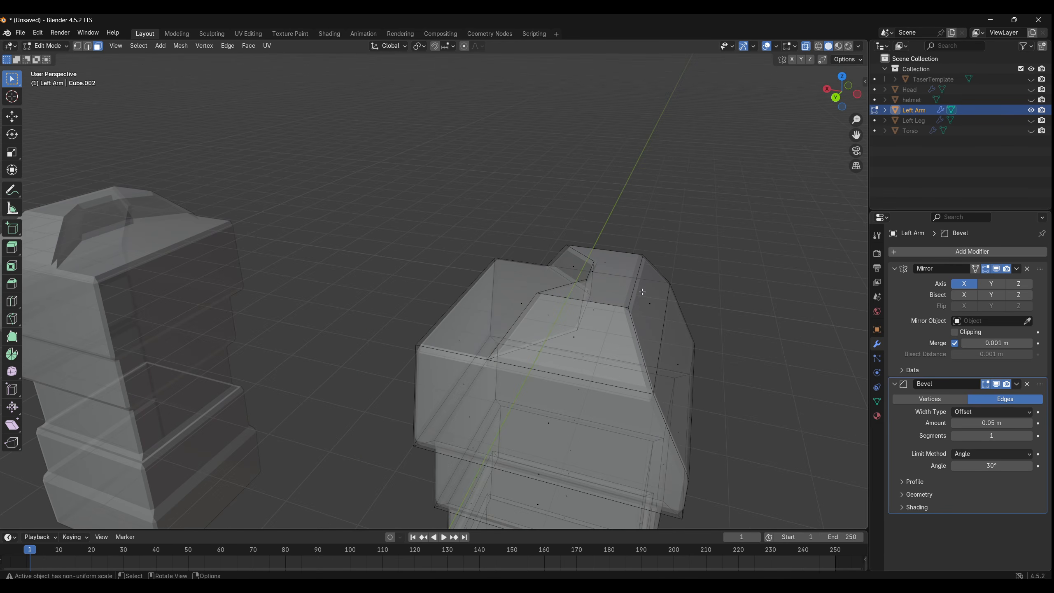
click(88, 46)
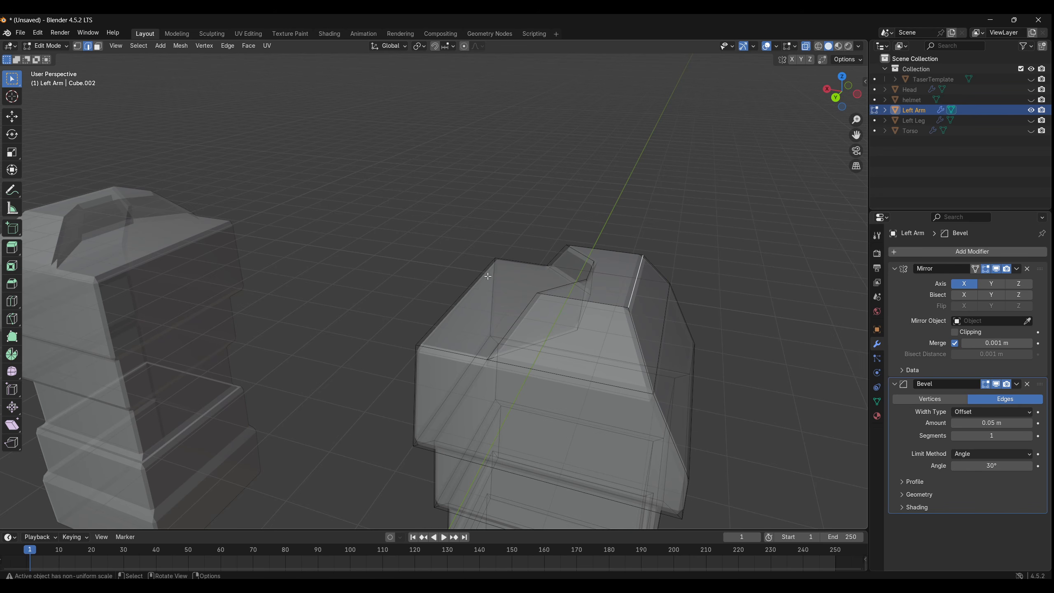
click(12, 284)
drag(672, 246, 682, 214)
middle_drag(683, 214, 634, 388)
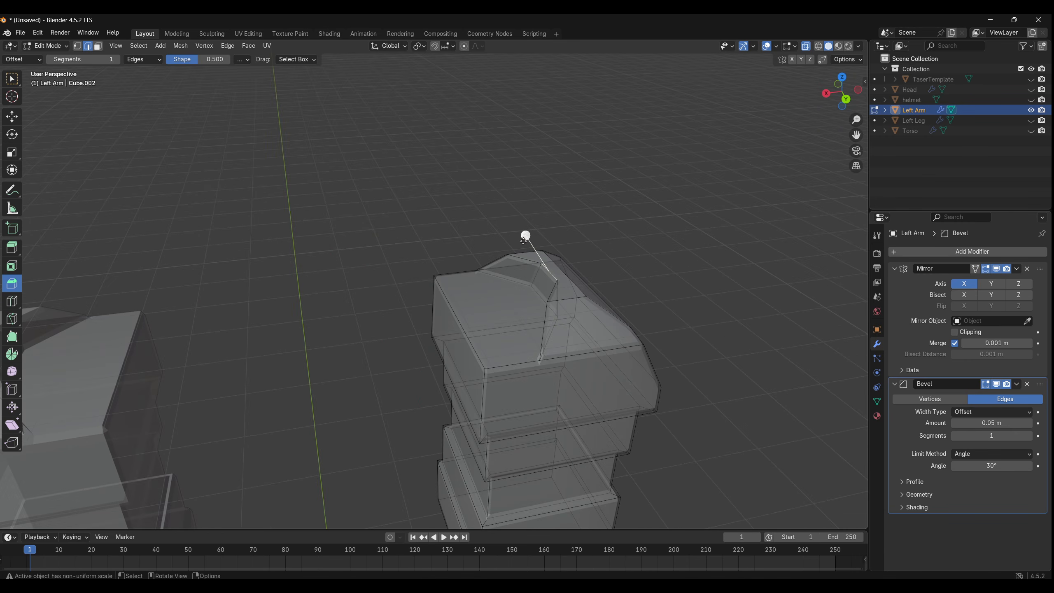
drag(524, 238, 526, 240)
middle_drag(672, 382, 637, 257)
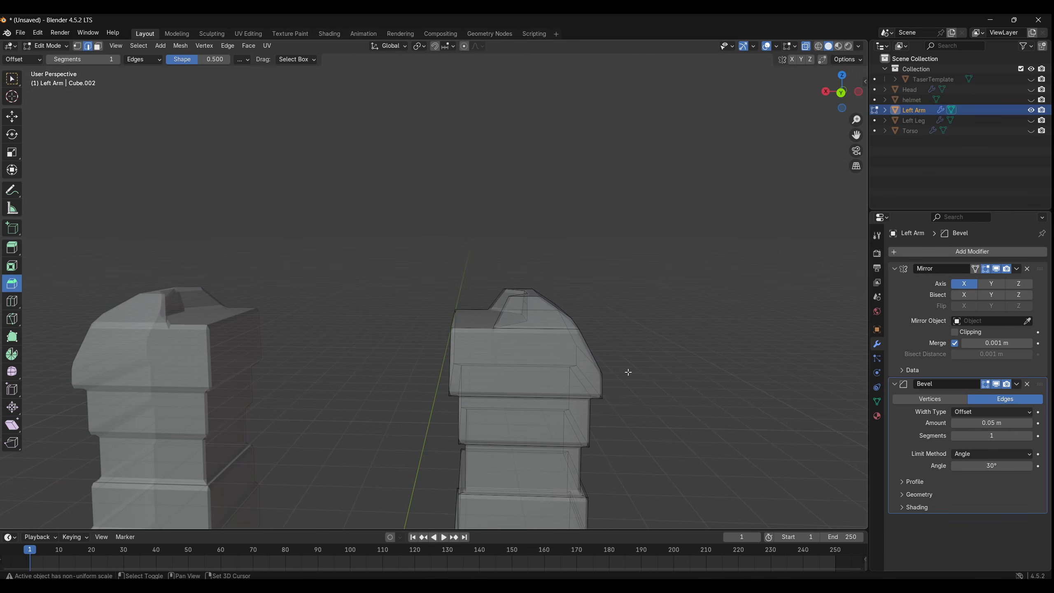
scroll(643, 295, down, 1)
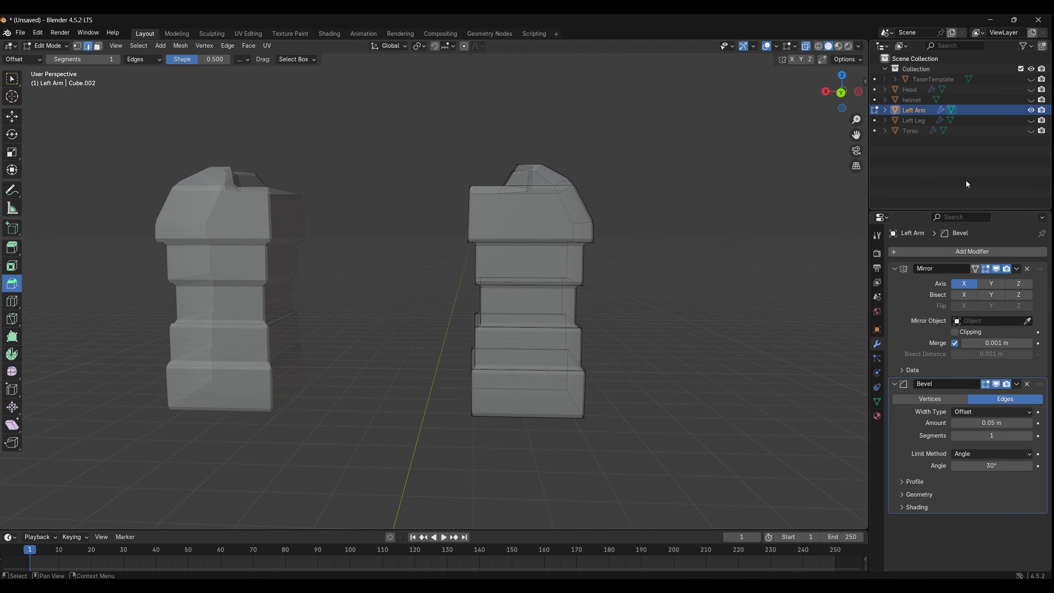
- Hide the Left Arm object and show the Left Leg
click(1030, 111)
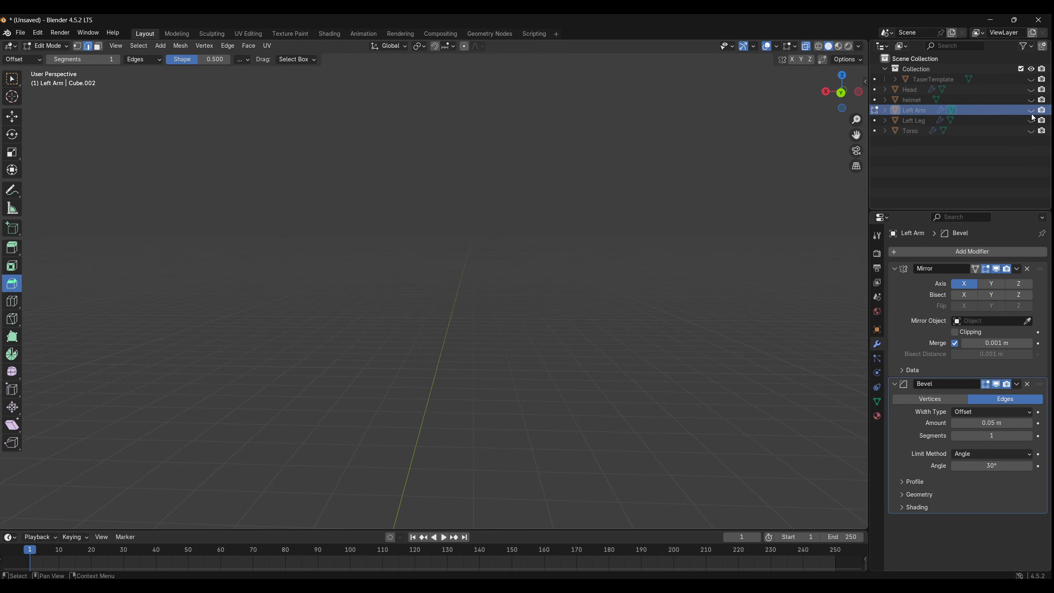
click(1031, 120)
shift+middle_drag(658, 337, 694, 153)
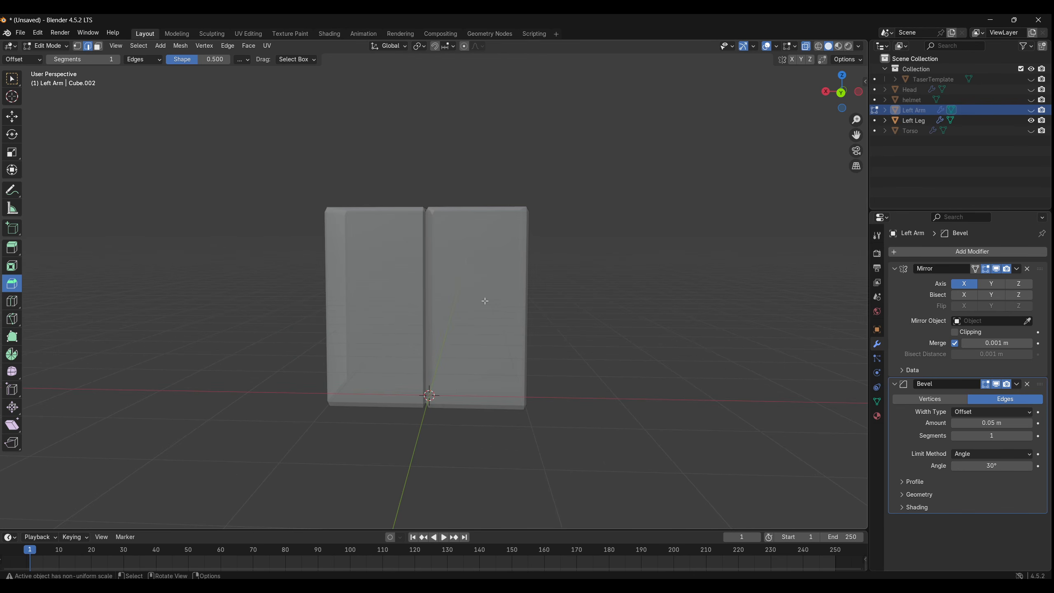
- Switch editing to the Left Leg, add four evenly spaced horizontal loop cuts without sliding them, and clear the selection
key(ctrl+r)
scroll(491, 302, up, 2)
scroll(498, 304, up, 1)
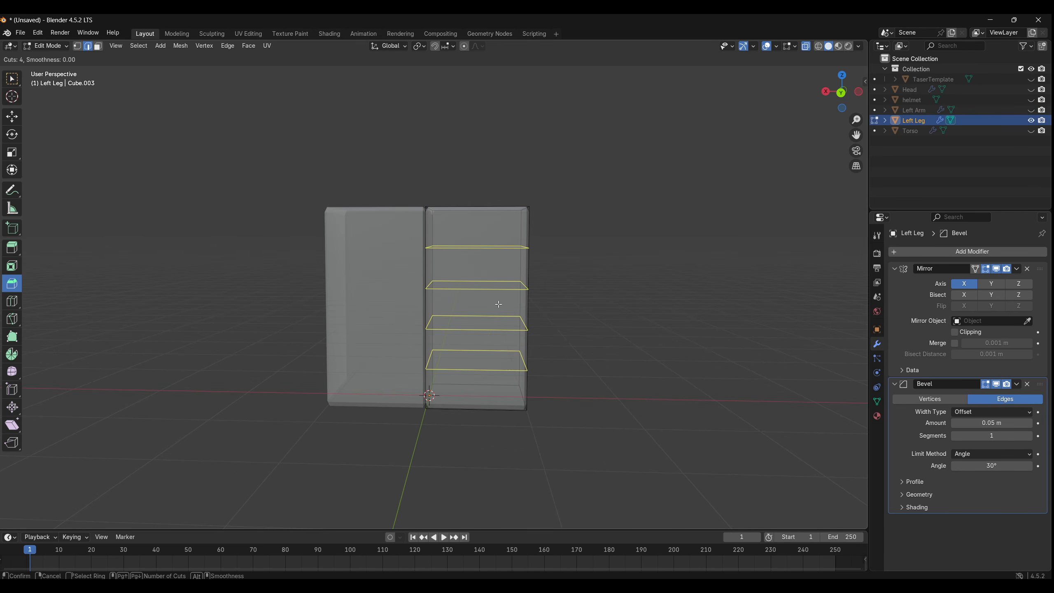
click(496, 301)
click(492, 310)
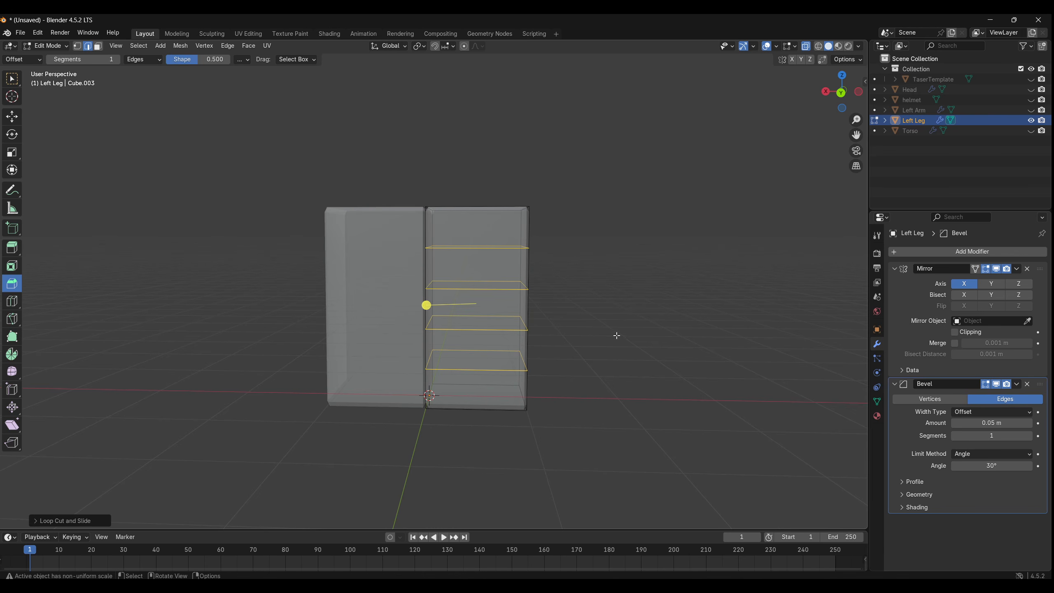
scroll(597, 330, up, 2)
click(612, 375)
- Select the leg's middle band, scale it down to narrow the knee area, and clear the selection
key(w)
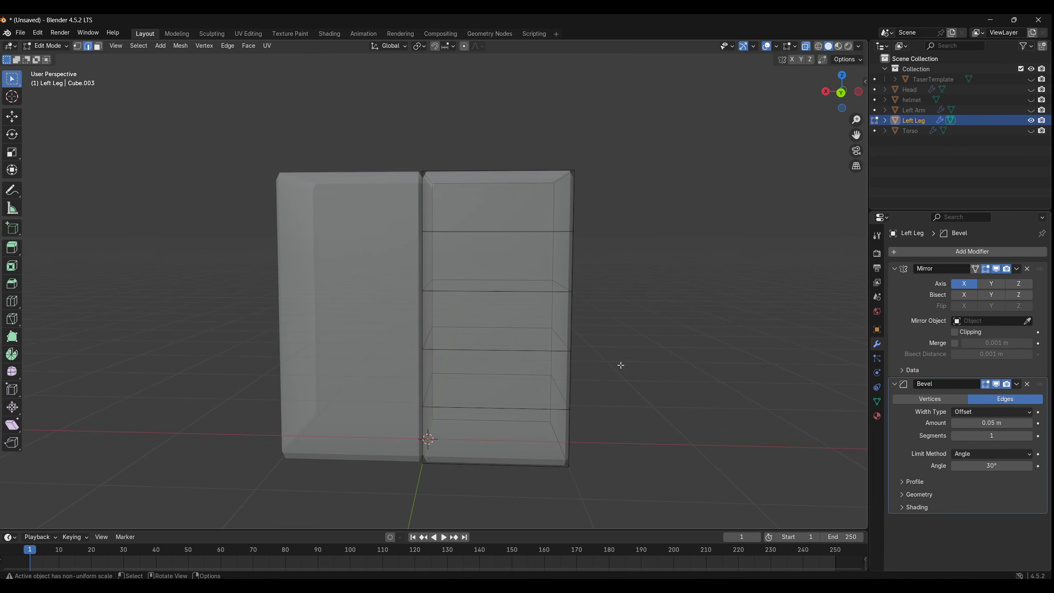
drag(619, 365, 434, 289)
key(s)
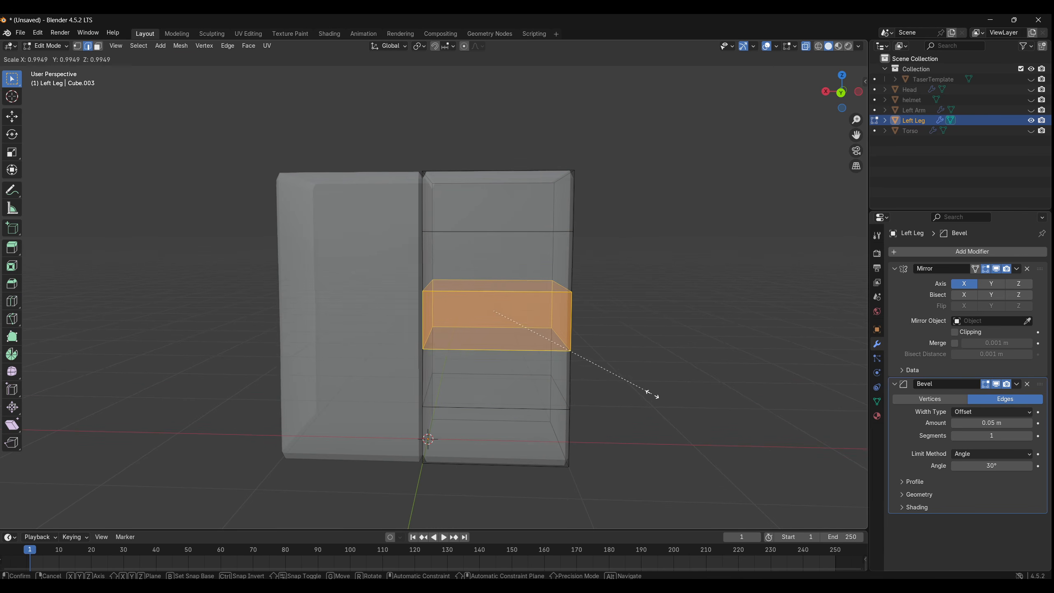
click(624, 383)
click(602, 456)
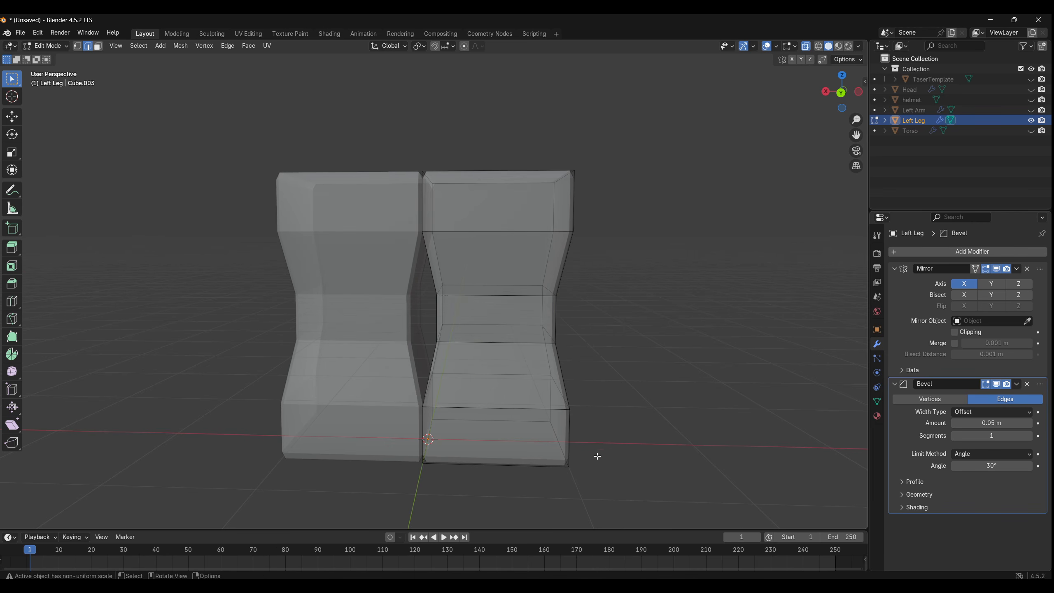
- Extrude the leg's lowest front face forward to form a foot and scale the extruded face down
middle_drag(597, 456, 531, 452)
click(97, 47)
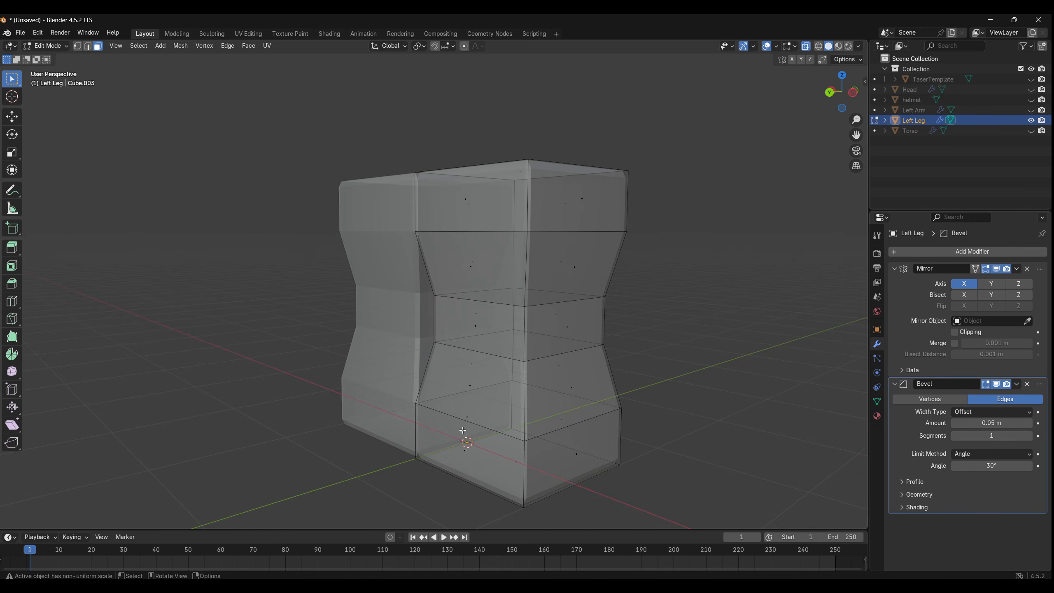
click(465, 451)
key(e)
click(497, 488)
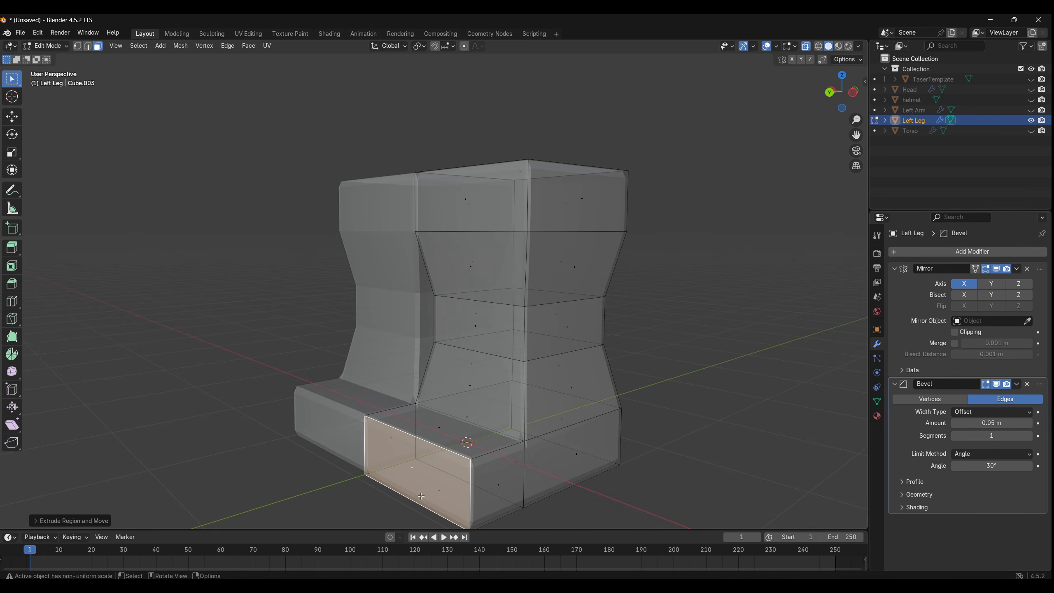
key(s)
click(485, 482)
- Reposition the toe face at the front of the foot with the Move tool and clear the selection
middle_drag(486, 482, 452, 430)
click(12, 117)
drag(385, 396, 358, 404)
click(850, 87)
- Bevel the upper front edge of the foot's toe in edge selection
middle_drag(358, 403, 400, 466)
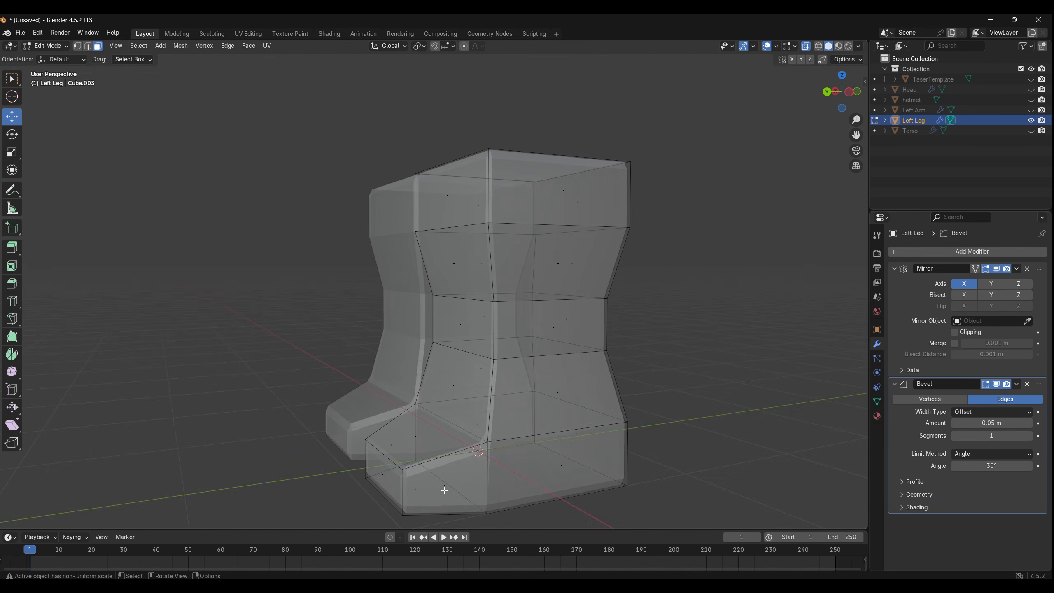
click(89, 46)
click(381, 455)
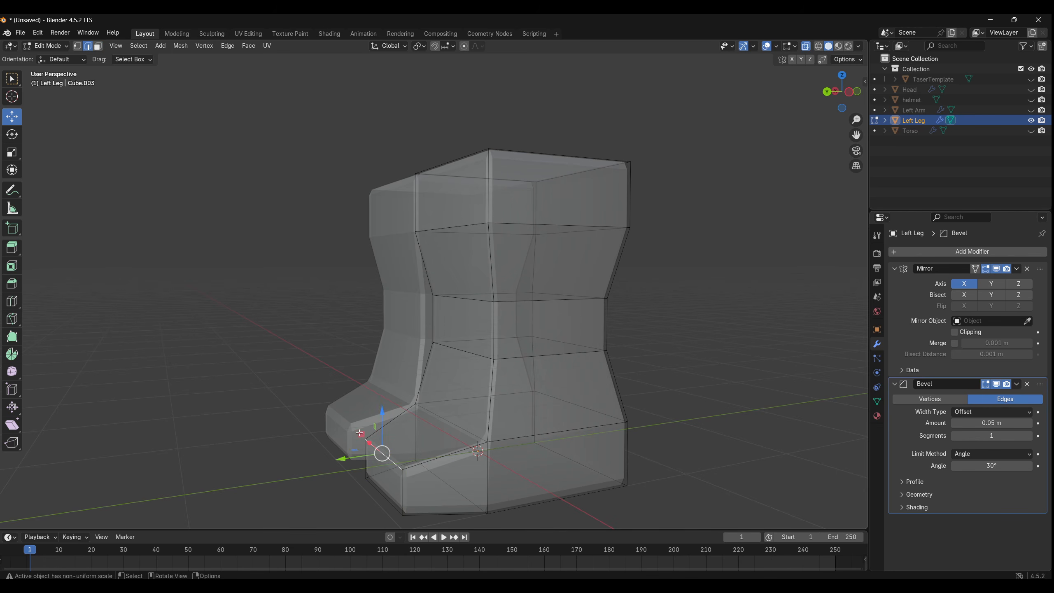
click(11, 284)
drag(366, 415, 367, 415)
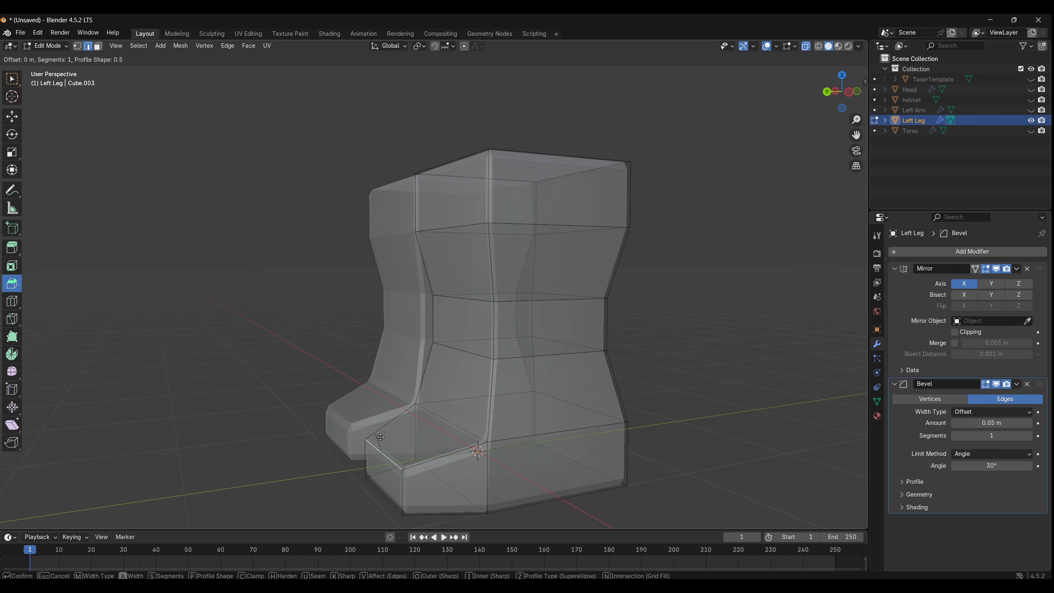
drag(405, 447, 424, 417)
click(418, 424)
middle_drag(327, 465, 444, 482)
scroll(448, 481, down, 2)
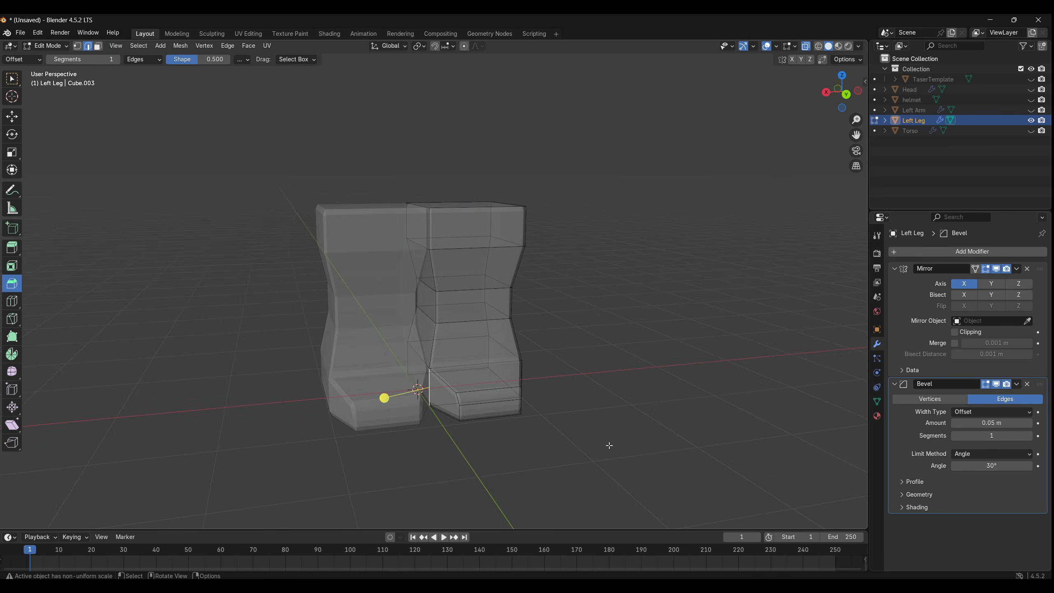
- Isolate the Torso by hiding the head, helmet, arm and leg objects, and enter Edit Mode on its mesh
drag(1030, 131, 1031, 110)
middle_drag(709, 187, 671, 304)
scroll(468, 190, up, 1)
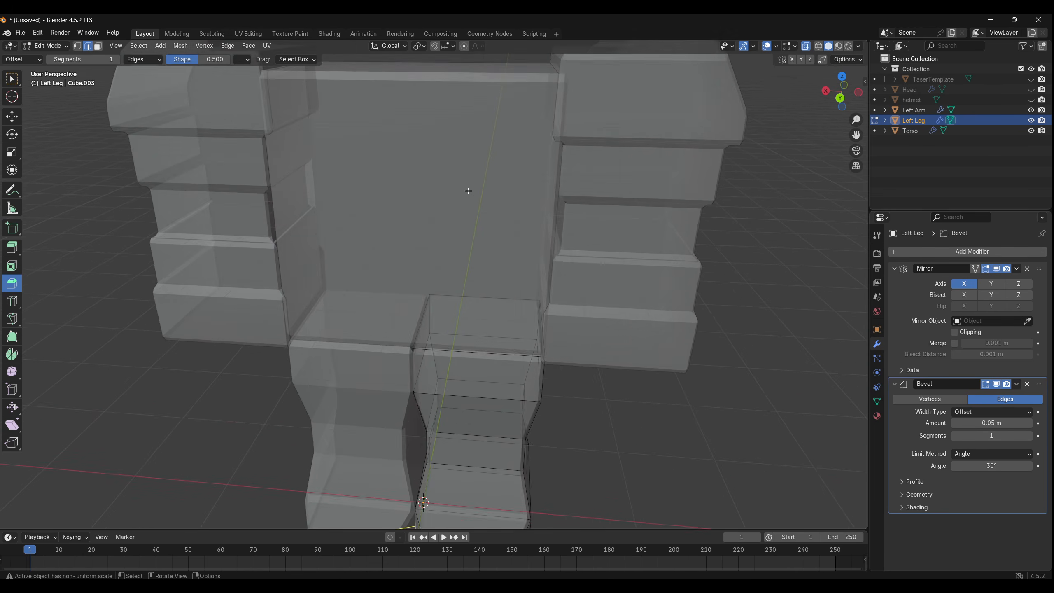
scroll(468, 191, down, 2)
click(1030, 100)
click(1029, 101)
click(1031, 121)
click(1031, 131)
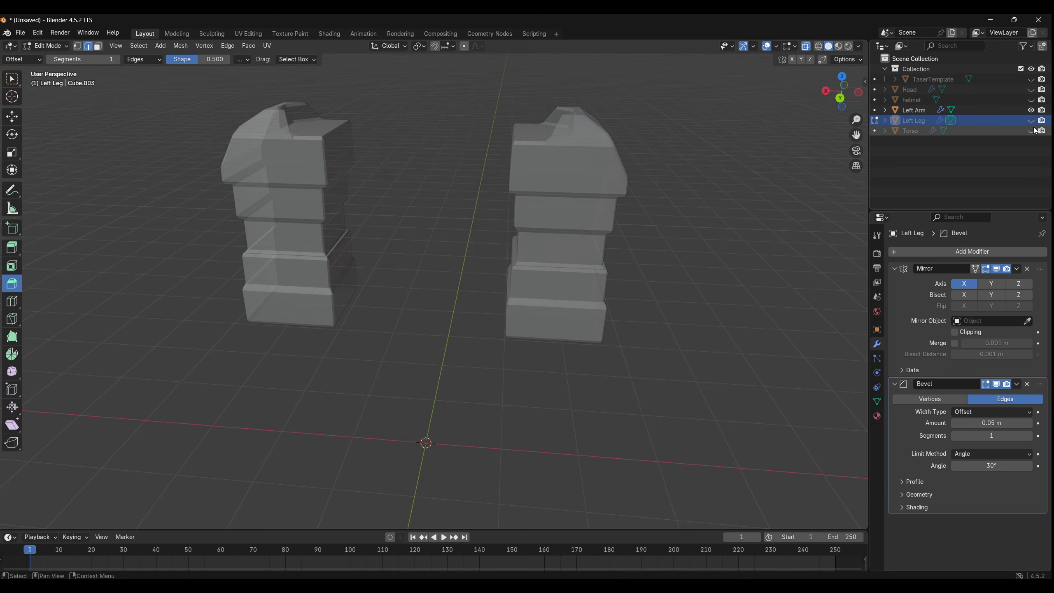
click(1031, 110)
click(1021, 133)
click(1031, 131)
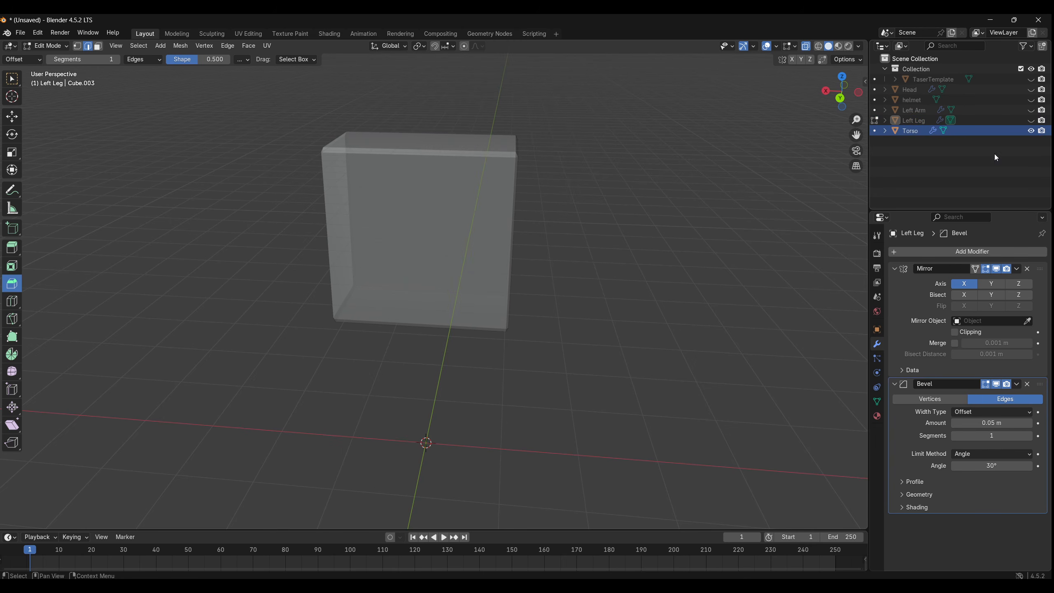
key(Tab)
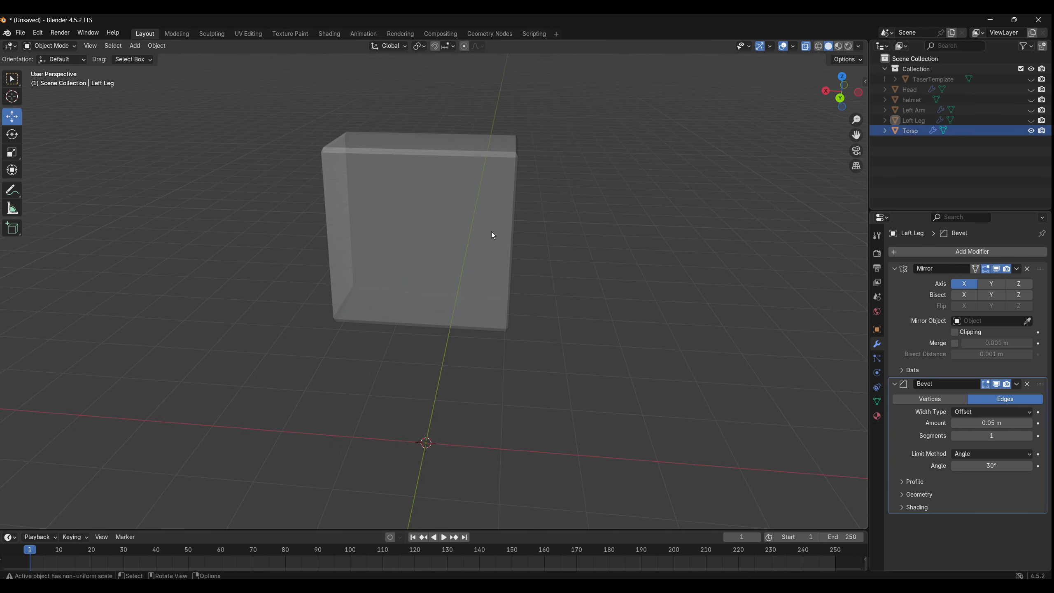
key(Tab)
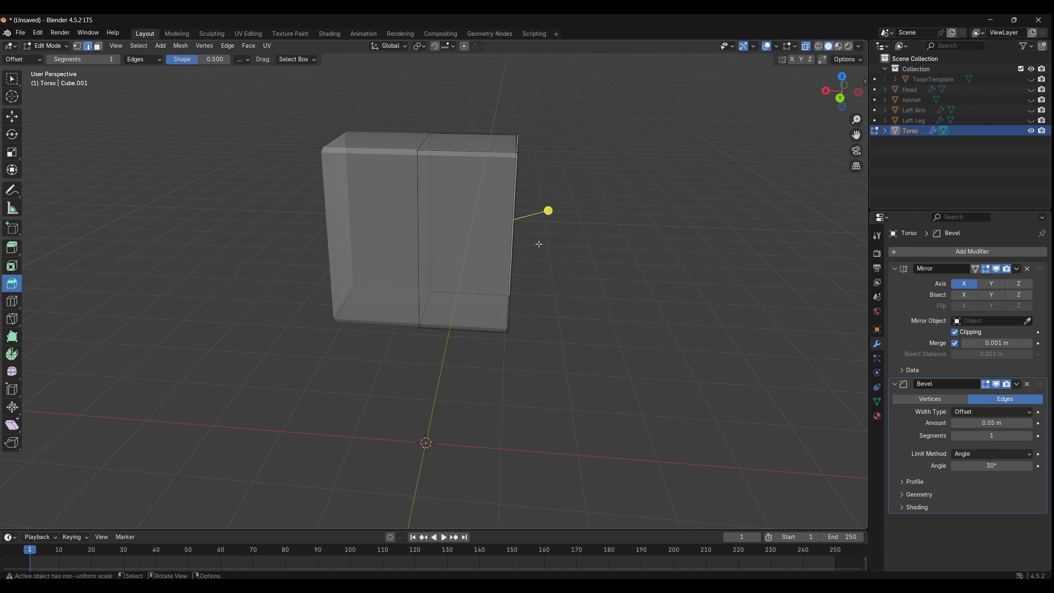
- Try to move the vertical edge at the middle of the torso's front
middle_drag(539, 245, 523, 241)
key(w)
click(410, 225)
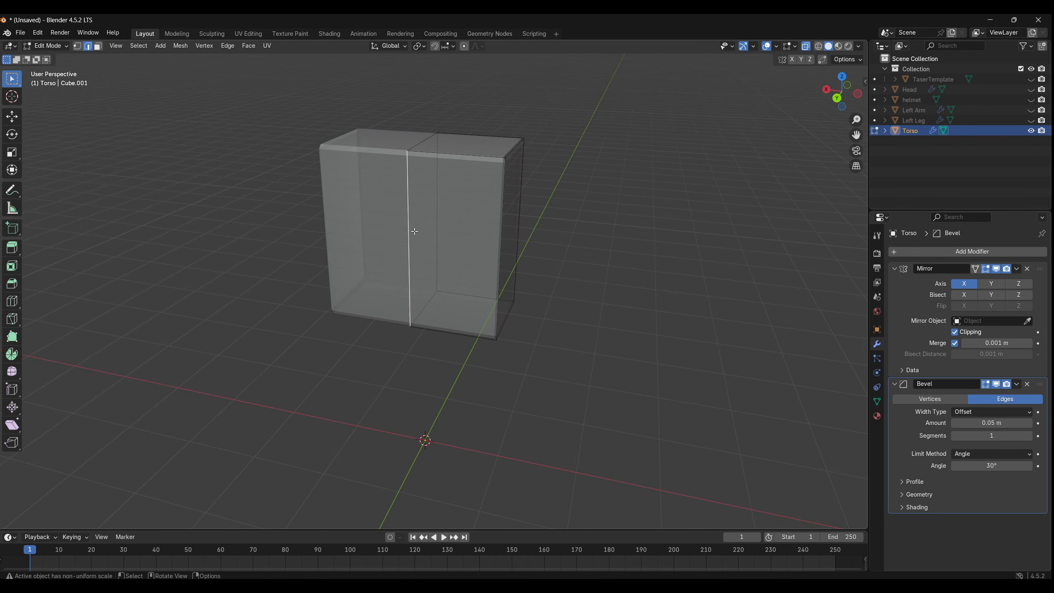
key(g)
click(419, 264)
key(ctrl+z)
middle_drag(270, 198, 434, 143)
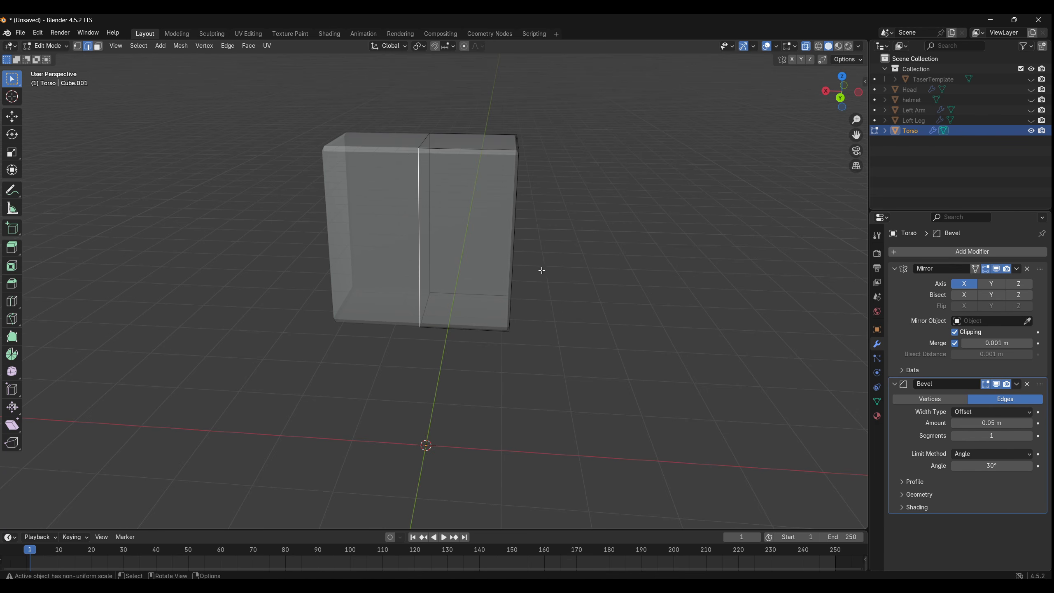
- Add a horizontal loop cut around the torso at about mid-height
middle_drag(581, 286, 547, 279)
scroll(501, 212, up, 3)
scroll(504, 216, down, 2)
click(506, 223)
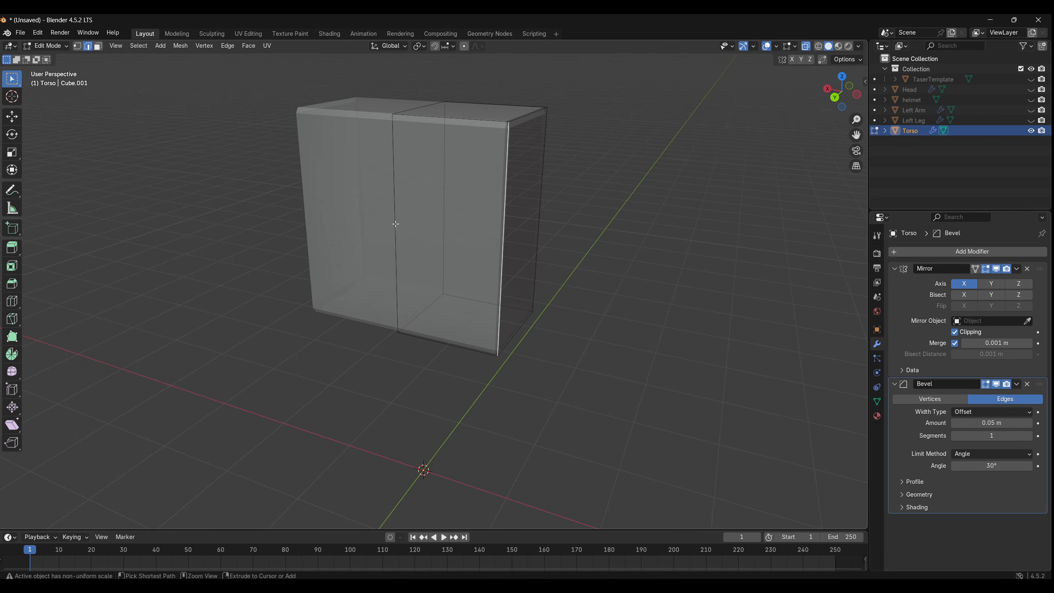
key(ctrl+r)
click(442, 212)
click(442, 200)
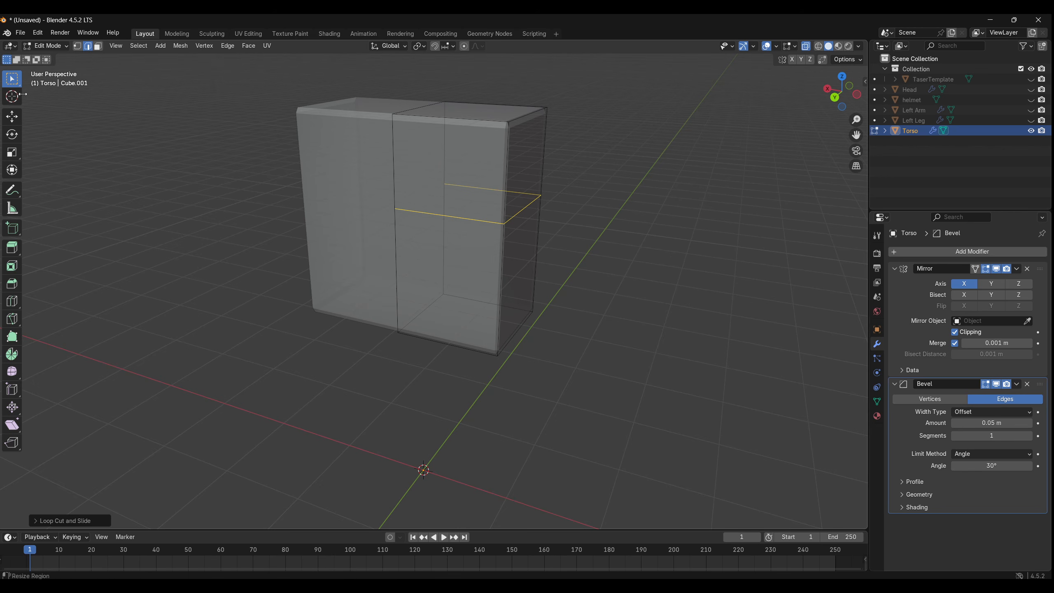
- Move the outer side edge of the torso's loop cut inward and down with the Move tool to narrow the waist
click(443, 236)
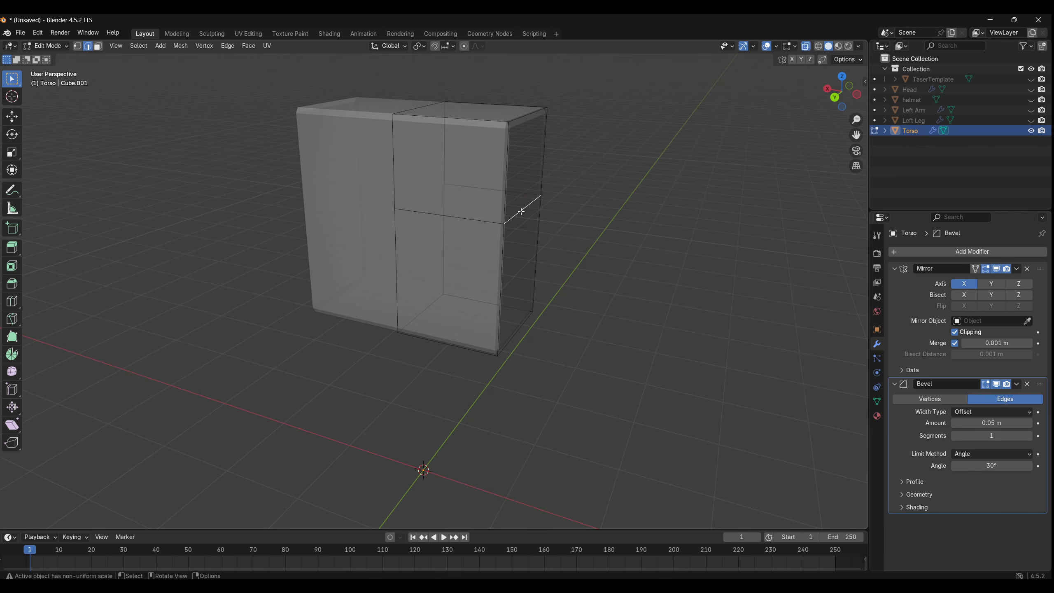
key(g)
click(501, 293)
key(ctrl+z)
click(5, 123)
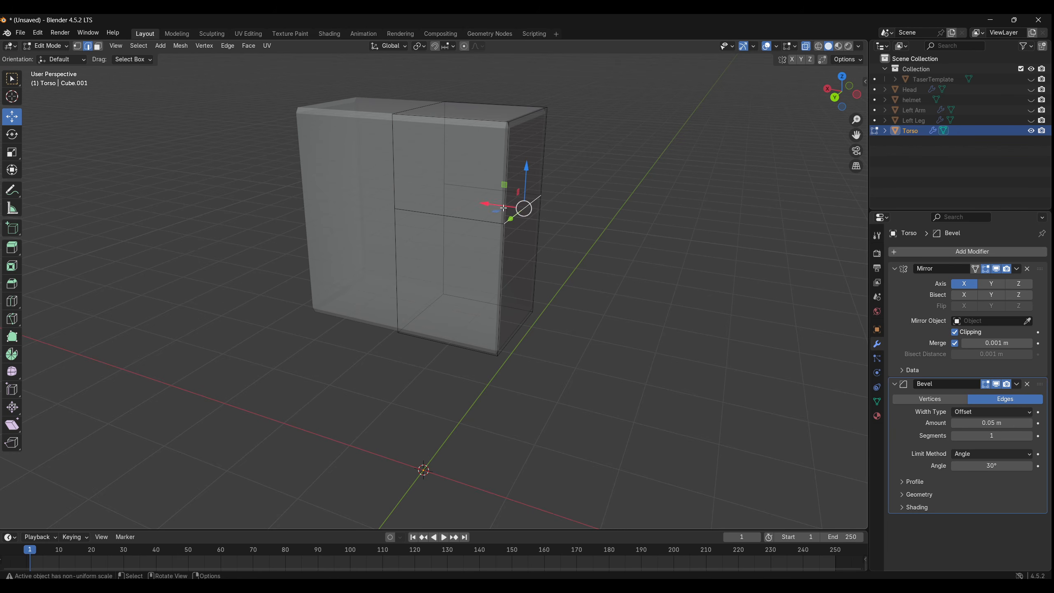
mouse_move(502, 208)
mouse_down()
mouse_move(469, 204)
mouse_move(502, 206)
mouse_up()
- Unhide the Left Leg, Left Arm, helmet and Head objects, and briefly show the TaserTemplate for comparison
mouse_move(614, 274)
middle_down()
mouse_move(555, 277)
mouse_move(597, 268)
middle_up()
click(1031, 120)
click(1031, 111)
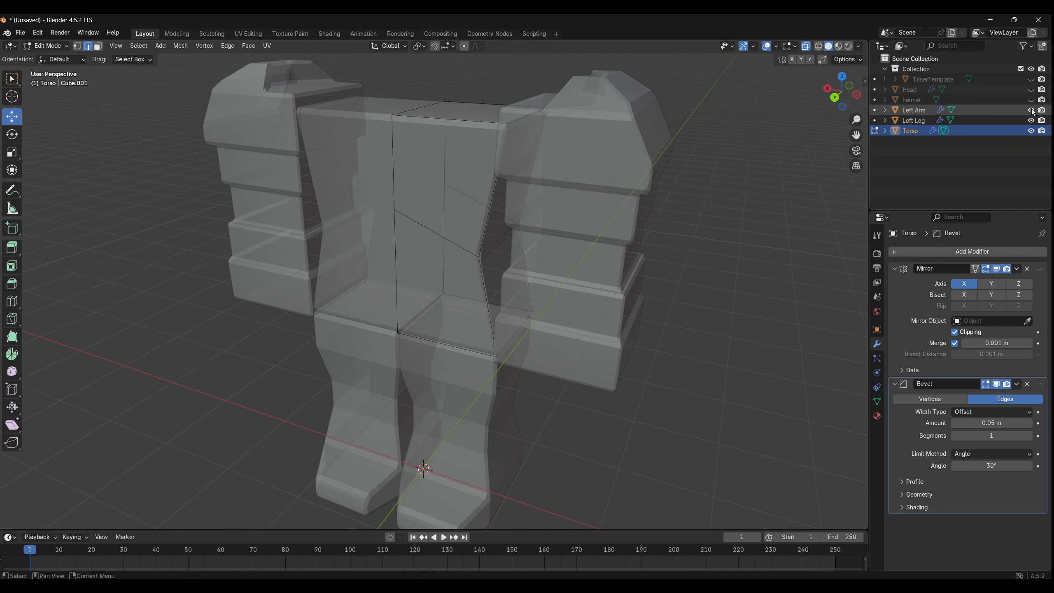
click(1031, 100)
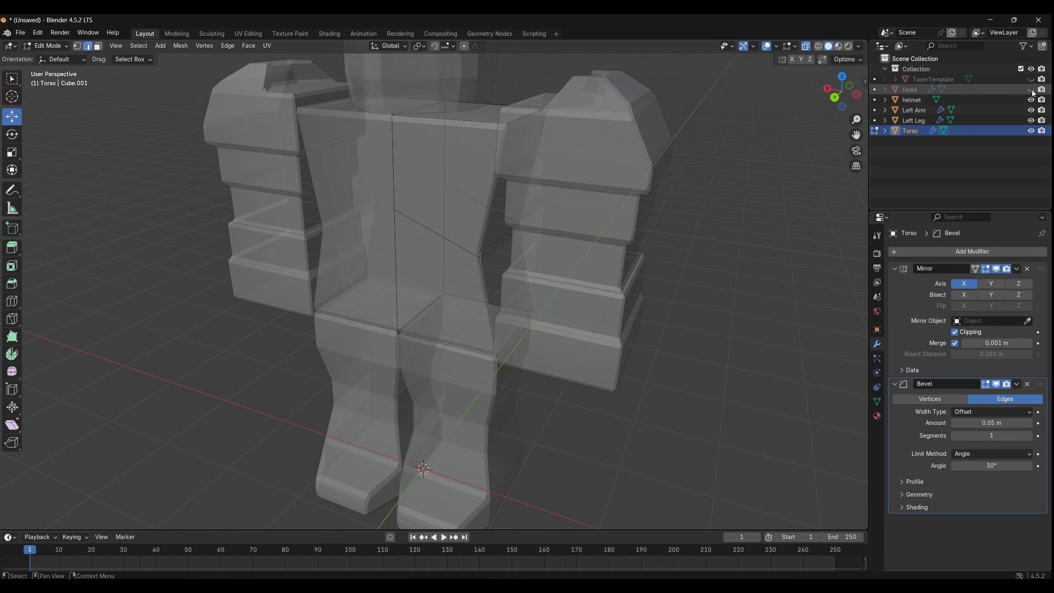
click(1031, 89)
click(1031, 79)
scroll(631, 247, down, 5)
scroll(631, 248, up, 1)
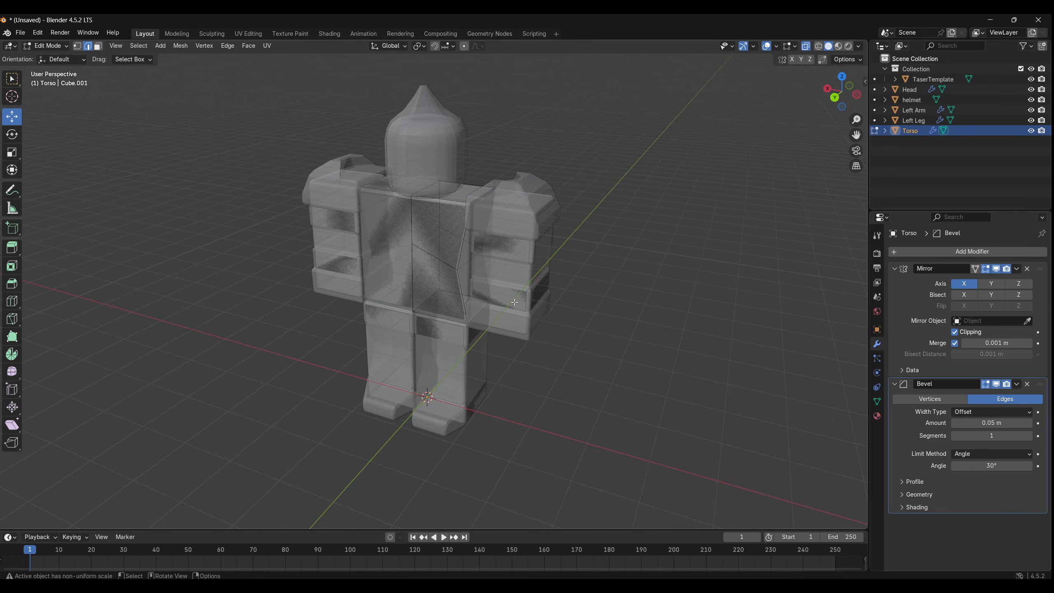
click(1031, 79)
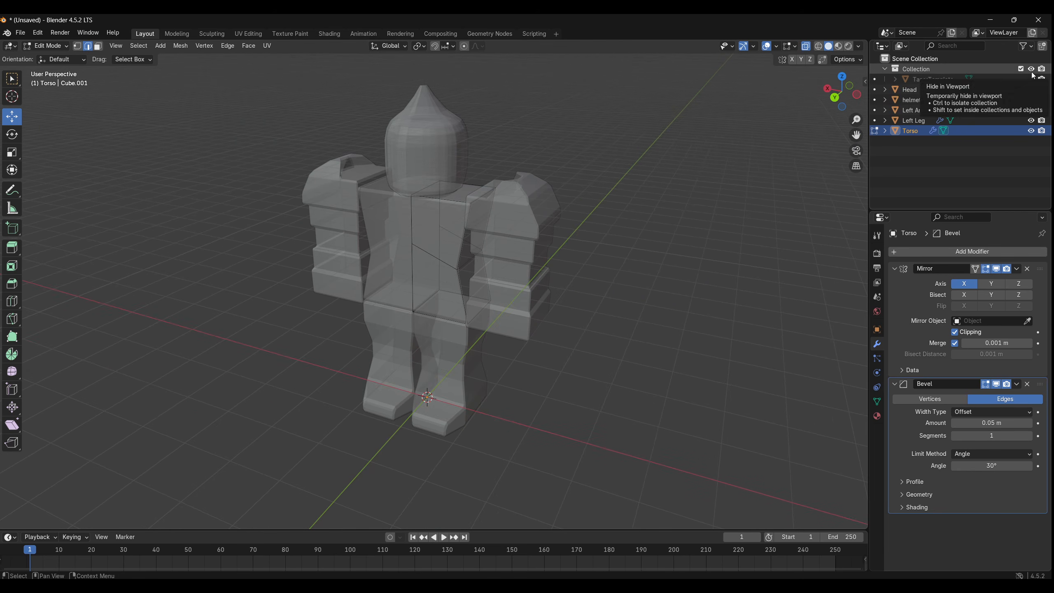
middle_drag(726, 221, 585, 277)
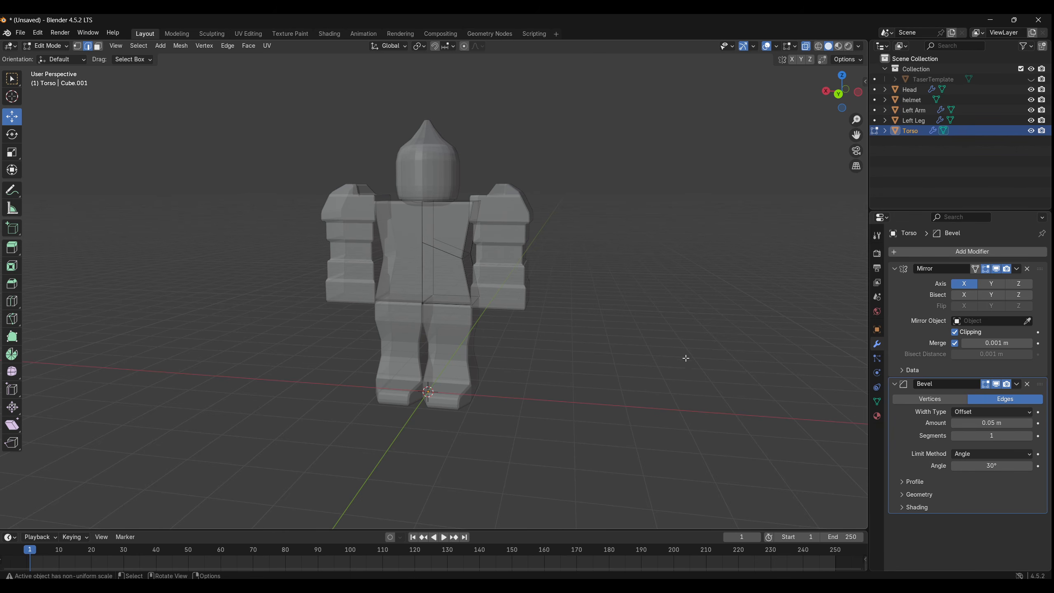
scroll(483, 286, up, 1)
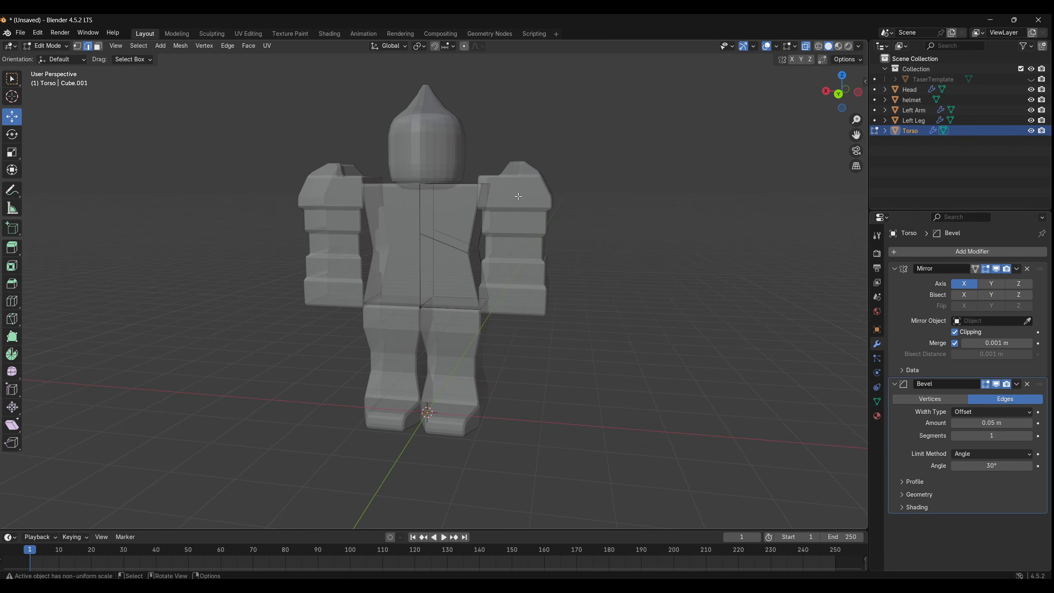
scroll(582, 424, down, 1)
drag(596, 440, 239, 81)
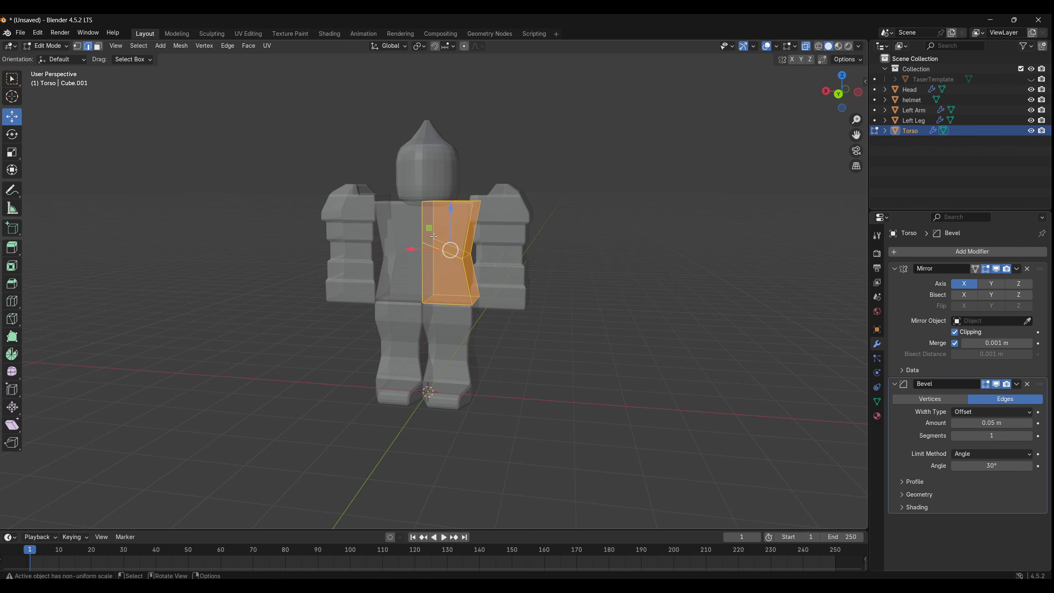
click(585, 339)
click(477, 304)
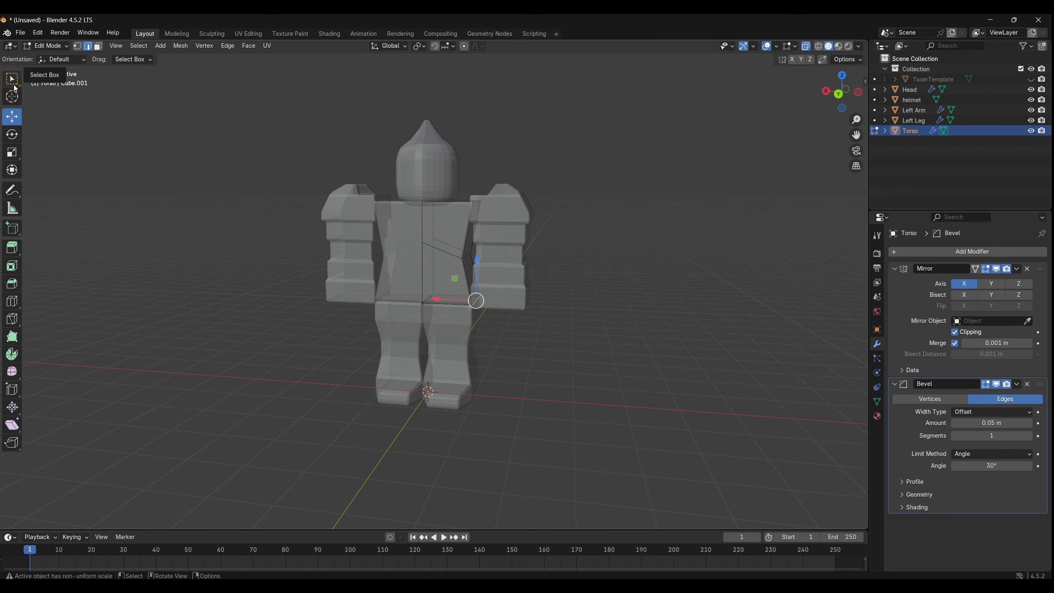
- Return to Object Mode and apply the Mirror modifier on the Left Arm and Left Leg objects
key(Tab)
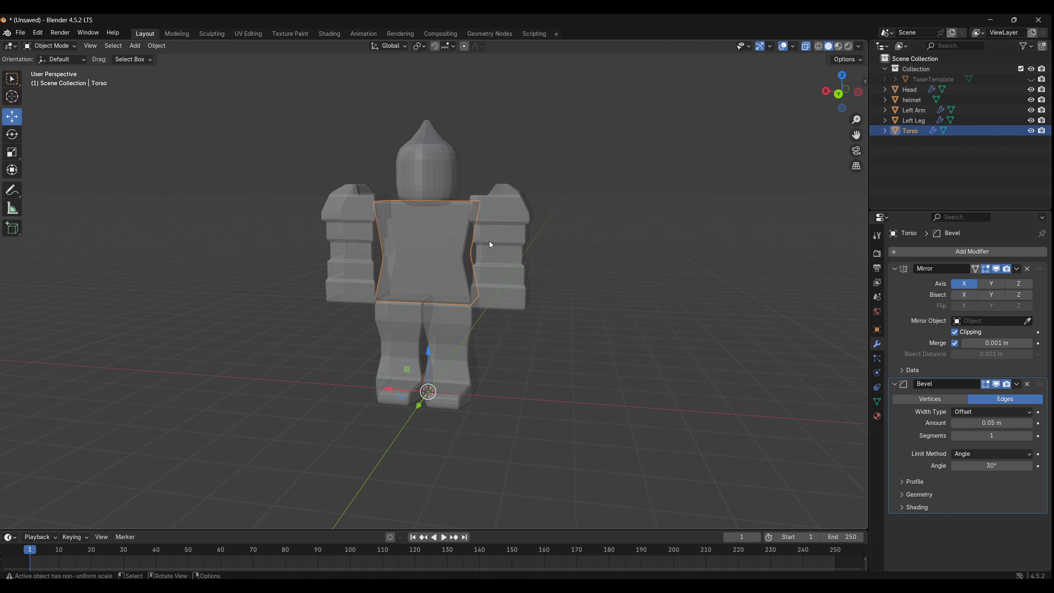
click(506, 248)
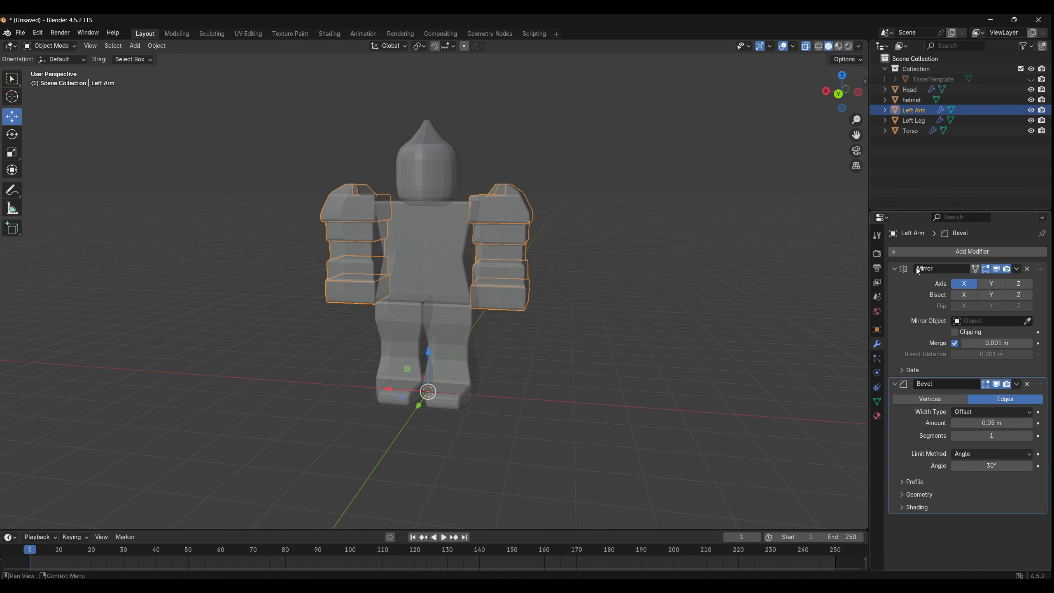
click(1016, 269)
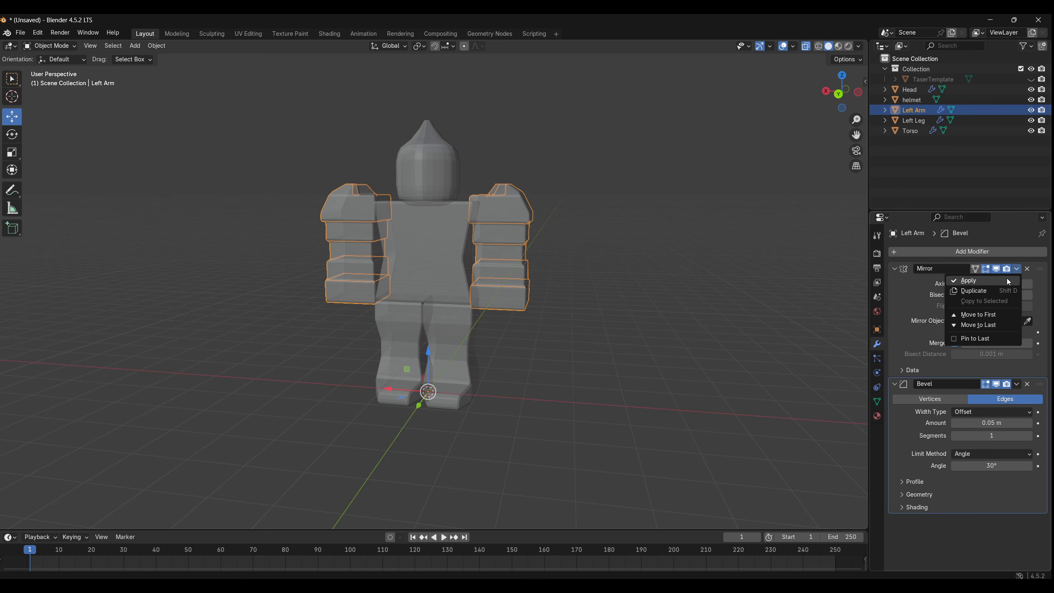
click(1009, 282)
click(456, 335)
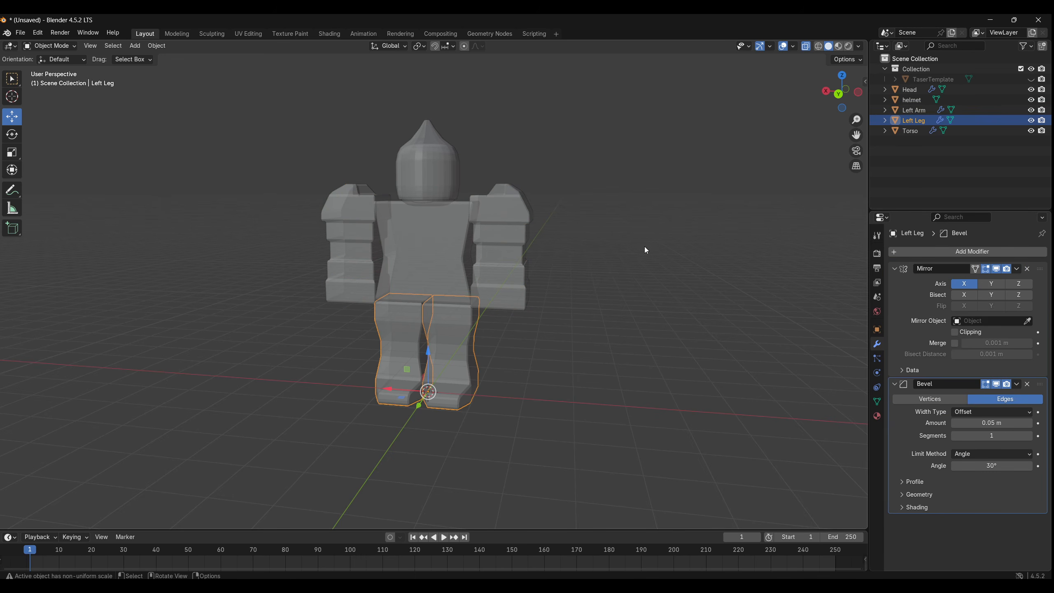
click(1016, 269)
click(1008, 282)
click(634, 314)
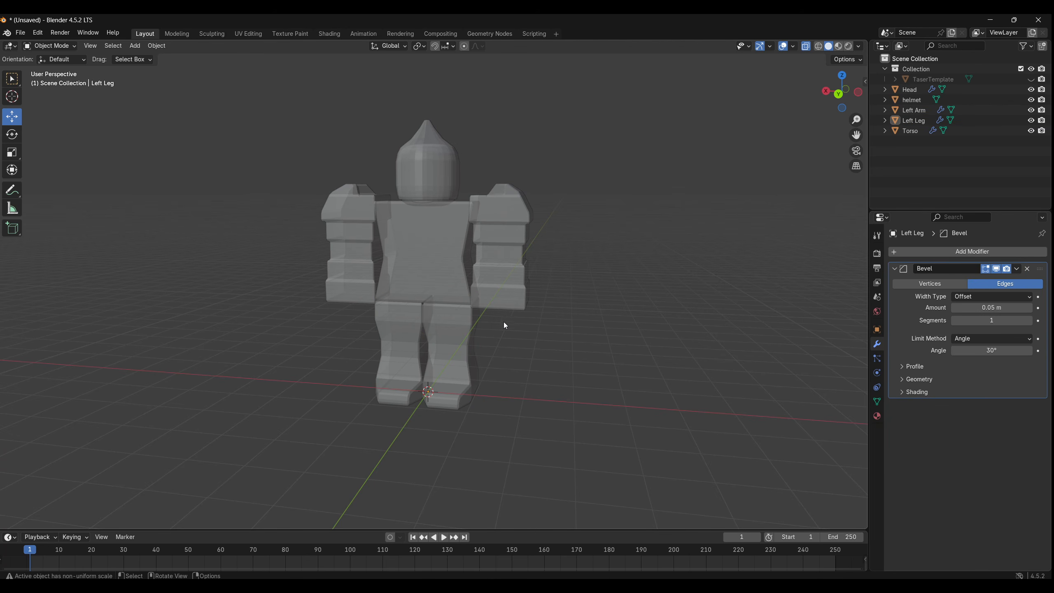
- Separate the arm on the positive X side of the Left Arm mesh into its own object by selection
click(460, 332)
click(496, 265)
middle_drag(497, 275, 556, 274)
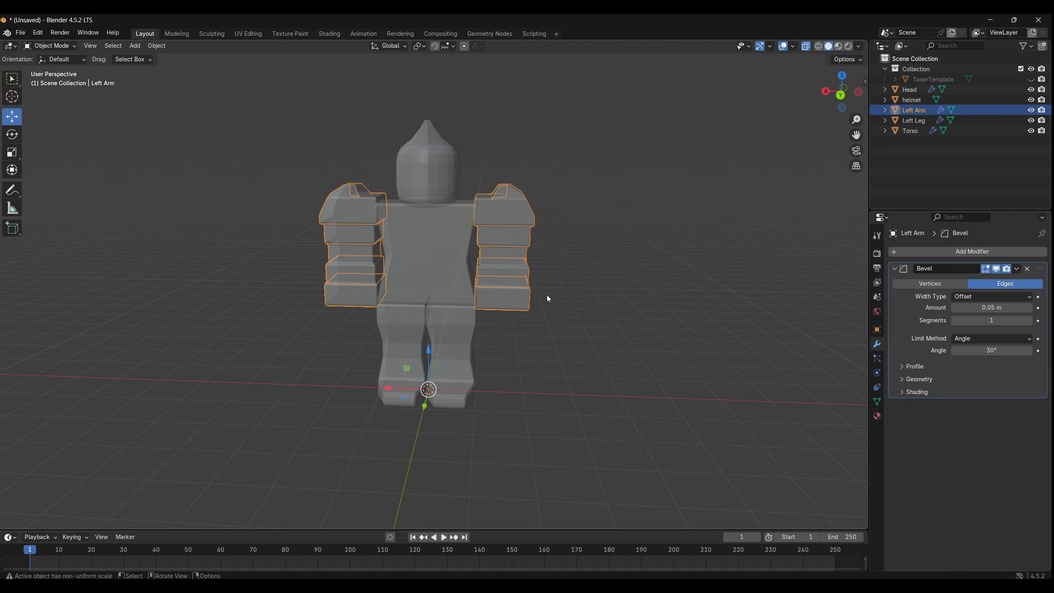
key(Tab)
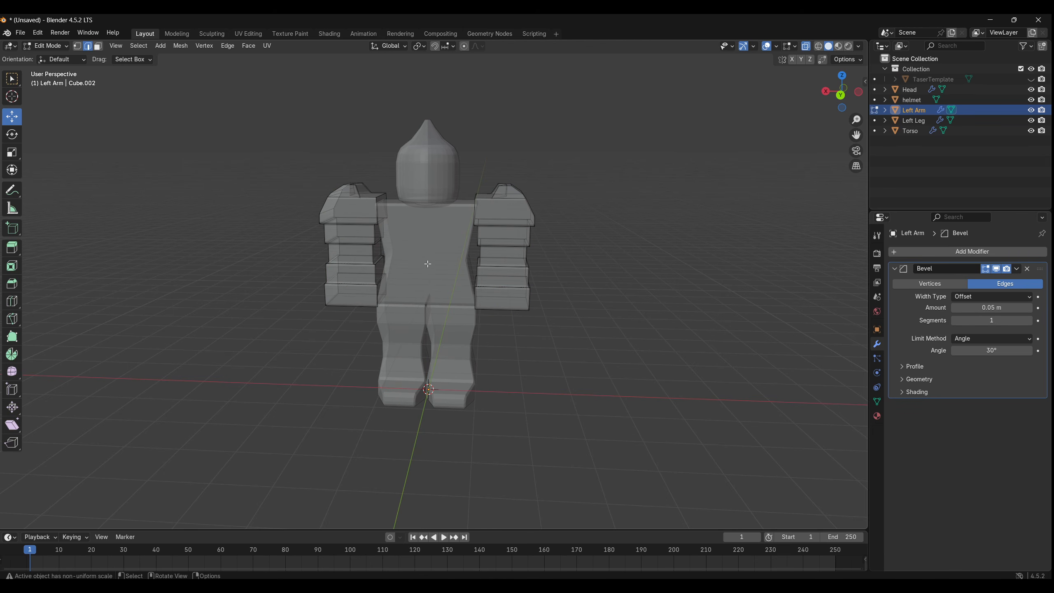
drag(422, 343, 284, 138)
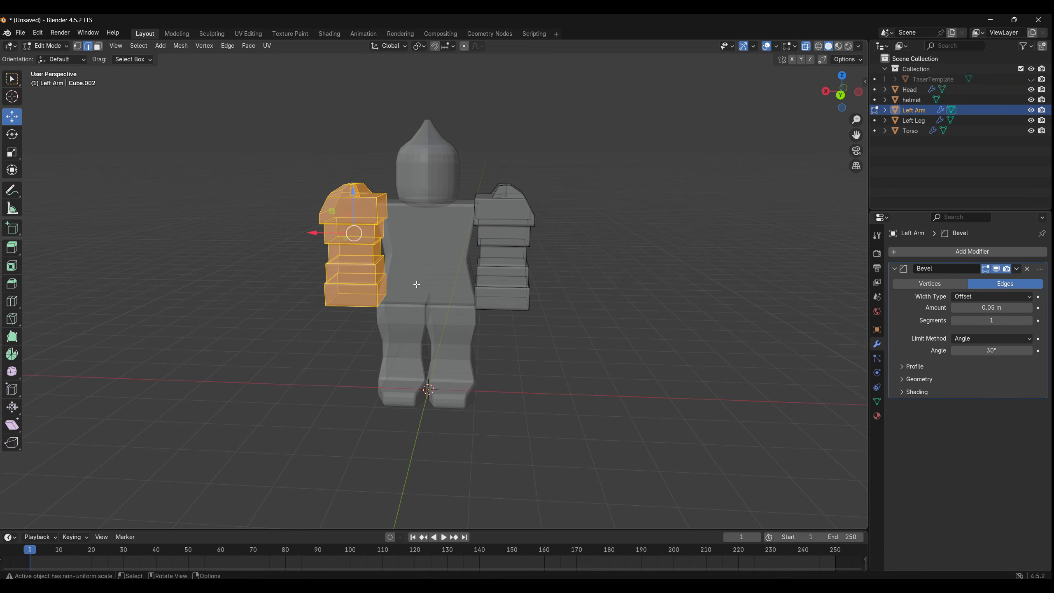
key(p)
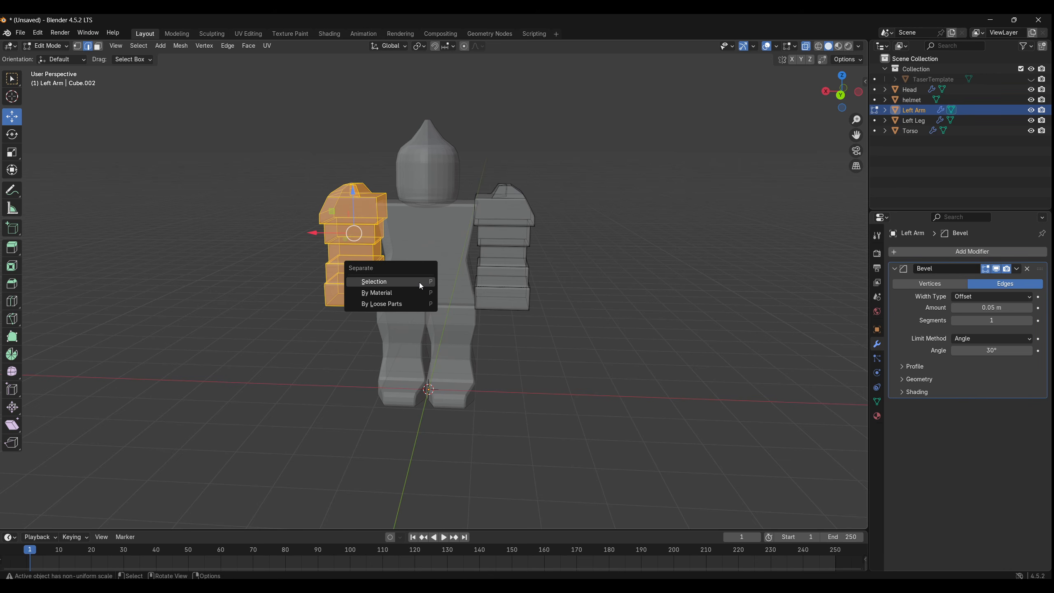
click(419, 282)
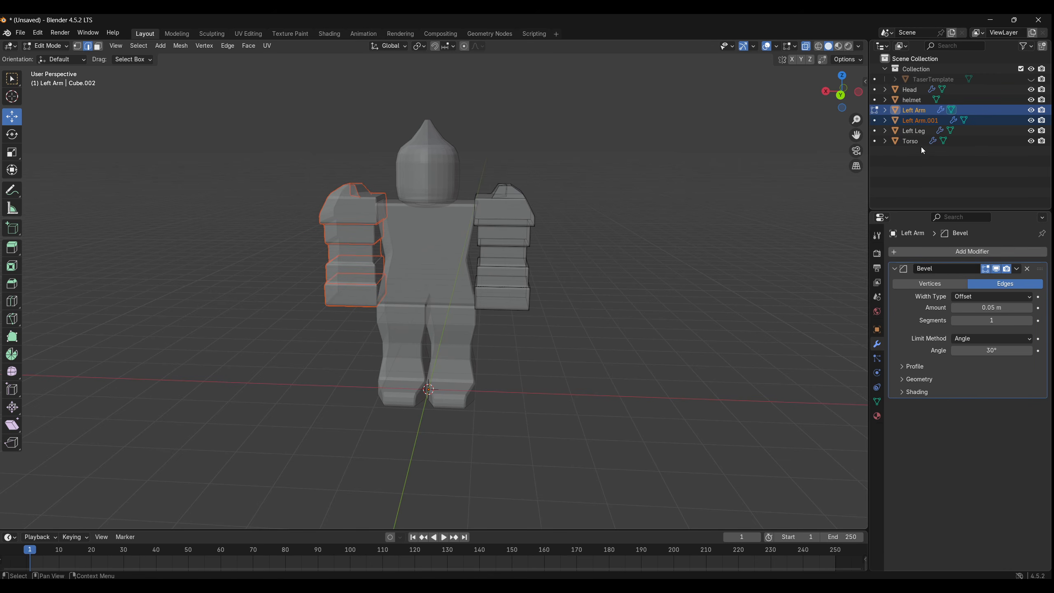
ctrl+click(919, 124)
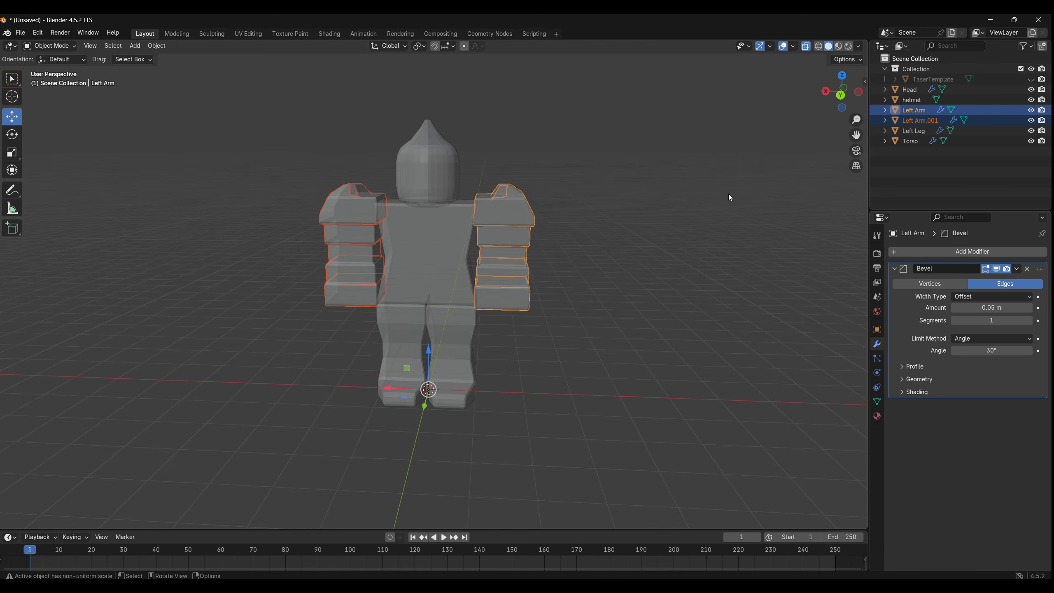
key(Tab)
- Rename the separated arm object to "Right Arm"
double_click(928, 121)
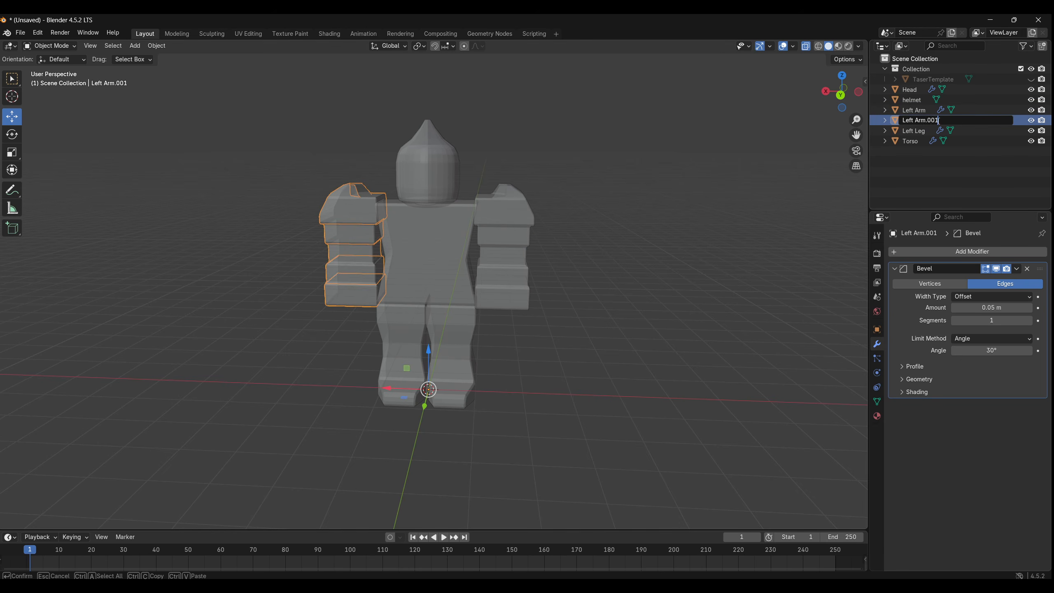
click(925, 121)
key(BackSpace)
drag(914, 122, 880, 124)
text(Right Arm)
- Select all faces of the positive X side leg in the Left Leg mesh and test the selection by shifting it outward along X
click(447, 384)
key(Tab)
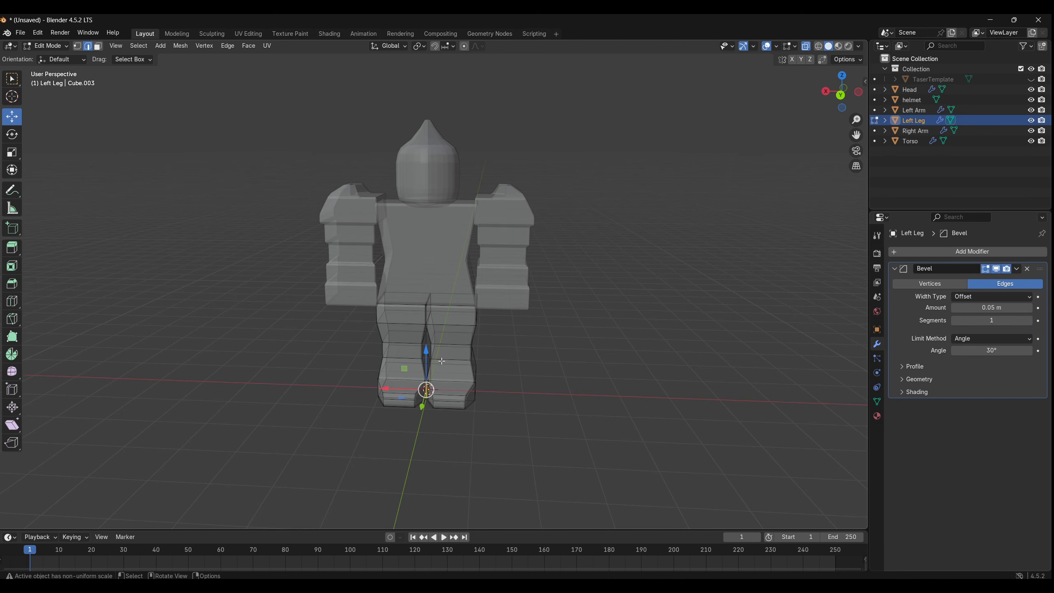
scroll(449, 390, up, 2)
shift+middle_drag(448, 390, 449, 334)
drag(318, 224, 426, 425)
middle_drag(481, 421, 419, 417)
drag(258, 486, 405, 216)
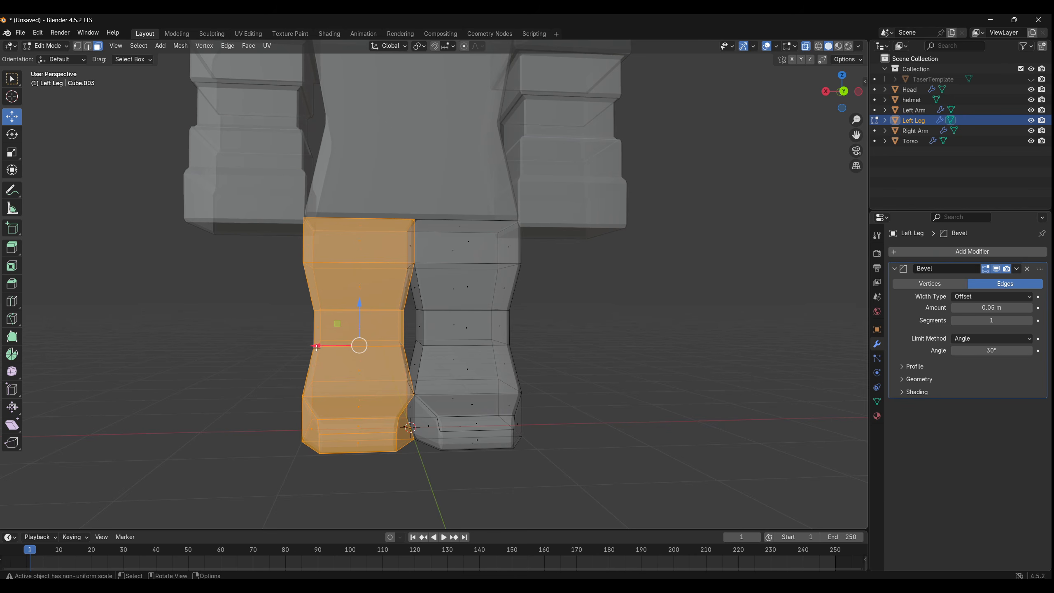
drag(316, 345, 281, 344)
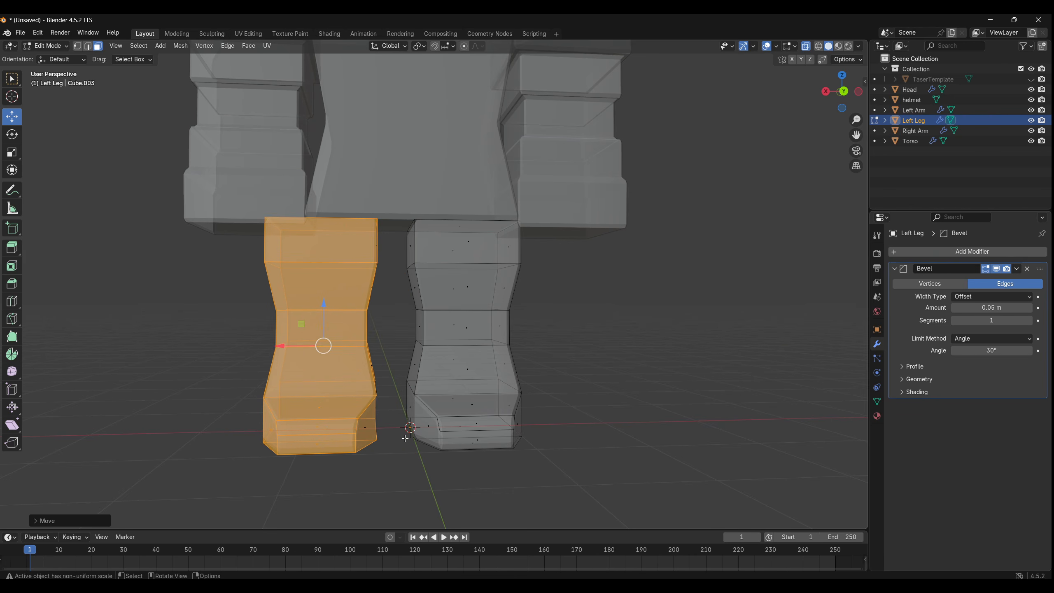
middle_drag(403, 437, 376, 413)
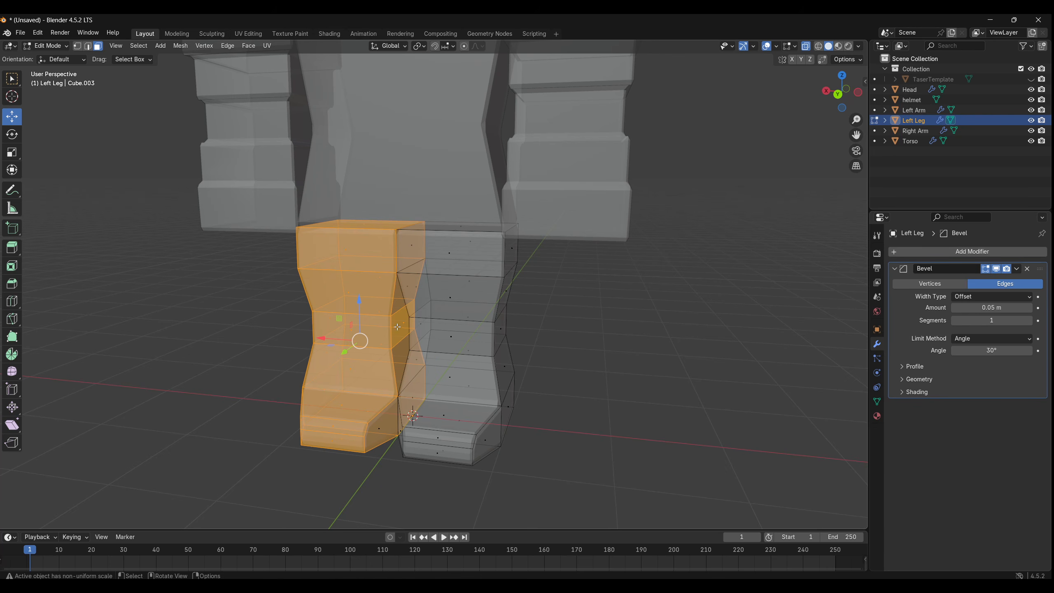
- Separate the selected leg faces of the Left Leg mesh into their own object and return to Object Mode
middle_drag(397, 326, 367, 358)
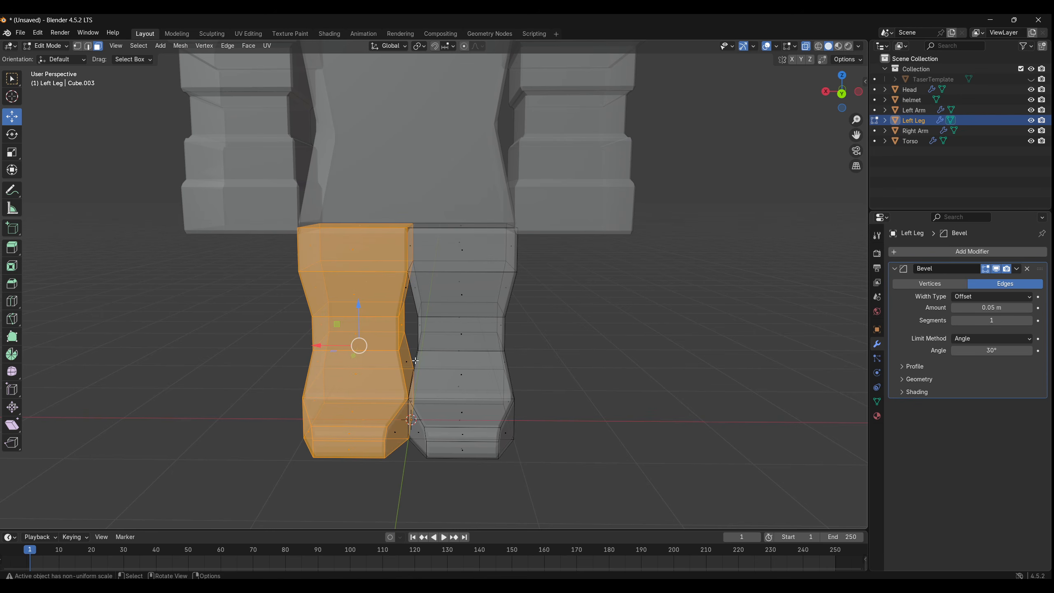
middle_drag(382, 403, 389, 402)
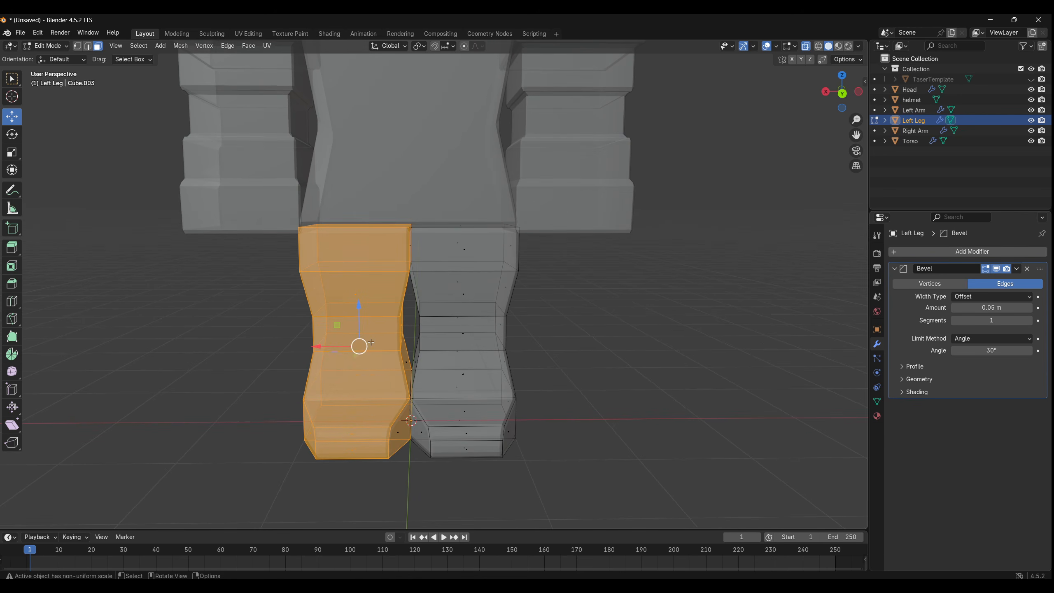
key(p)
click(341, 339)
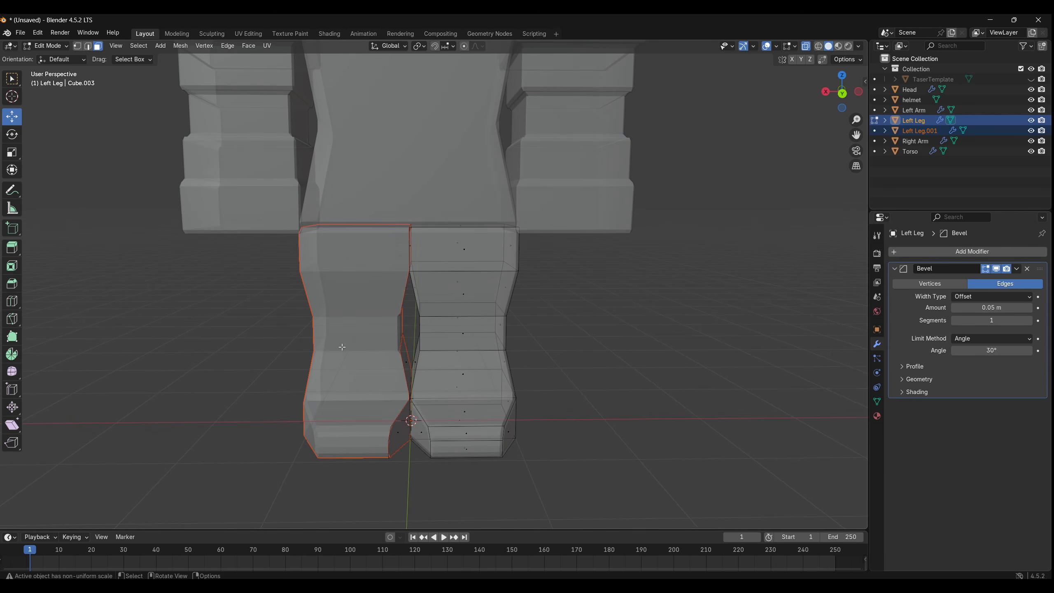
key(Tab)
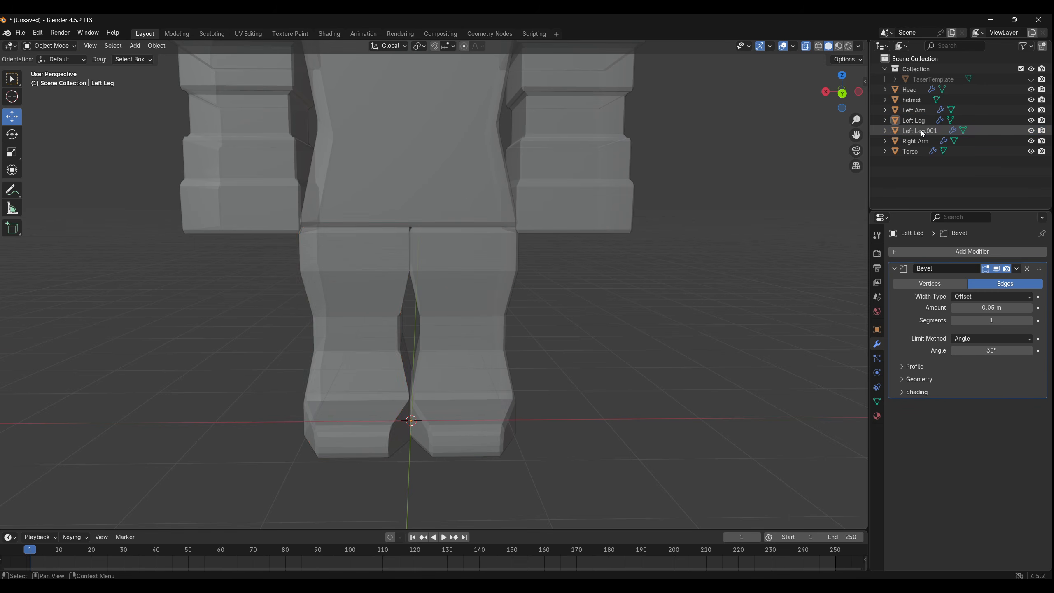
- Rename the separated leg object to "Right Leg"
click(919, 130)
double_click(915, 131)
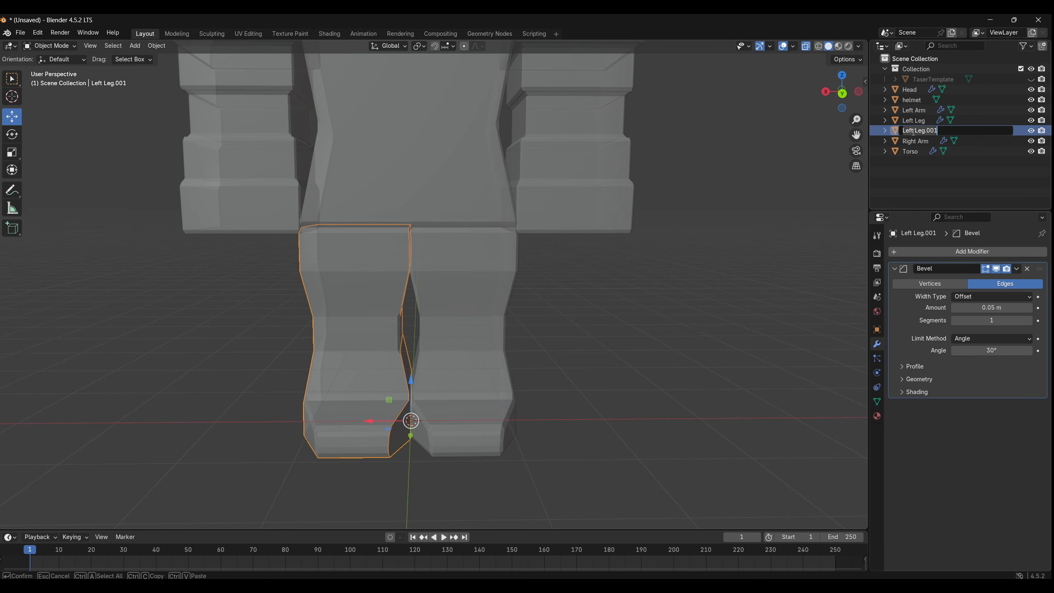
click(903, 132)
text(Right)
key(Right)
key(BackSpace)
key(BackSpace)
key(BackSpace)
key(BackSpace)
key(Return)
click(543, 272)
- Check the head, arm and leg objects by selecting them one at a time on the full character
scroll(544, 272, down, 4)
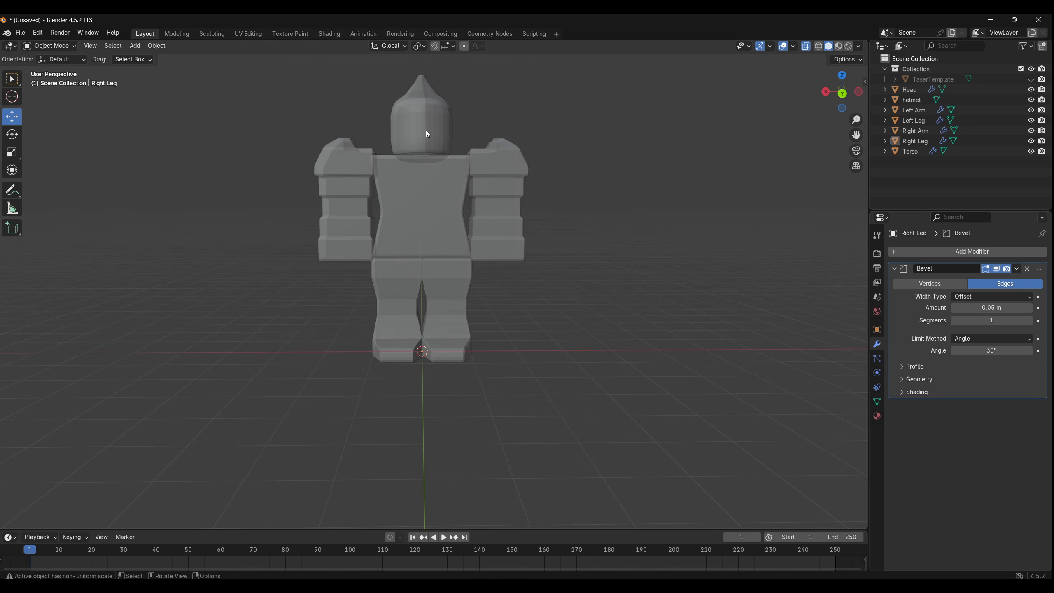
click(426, 131)
click(421, 155)
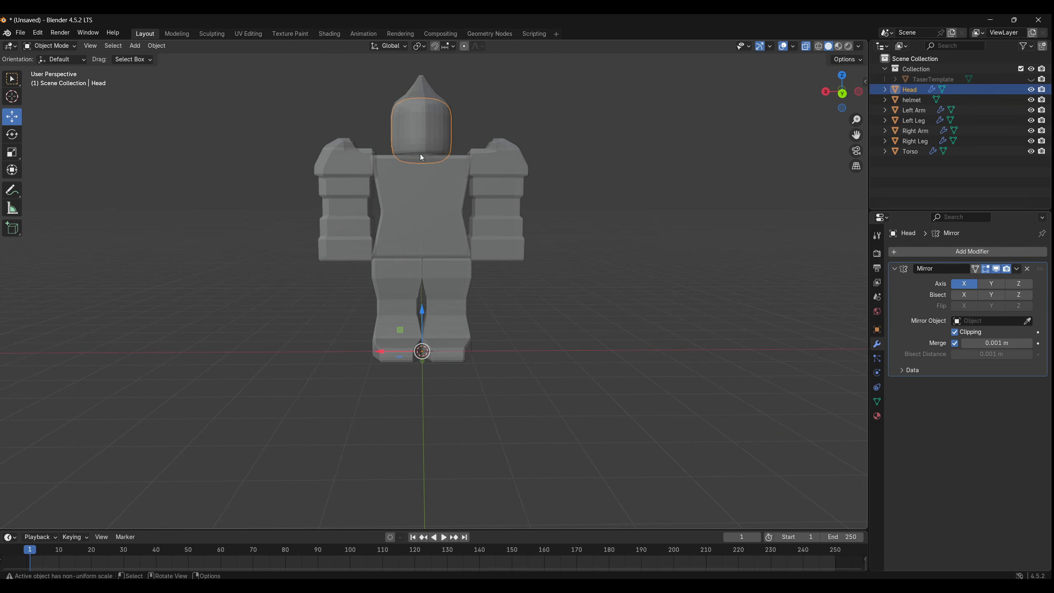
click(516, 201)
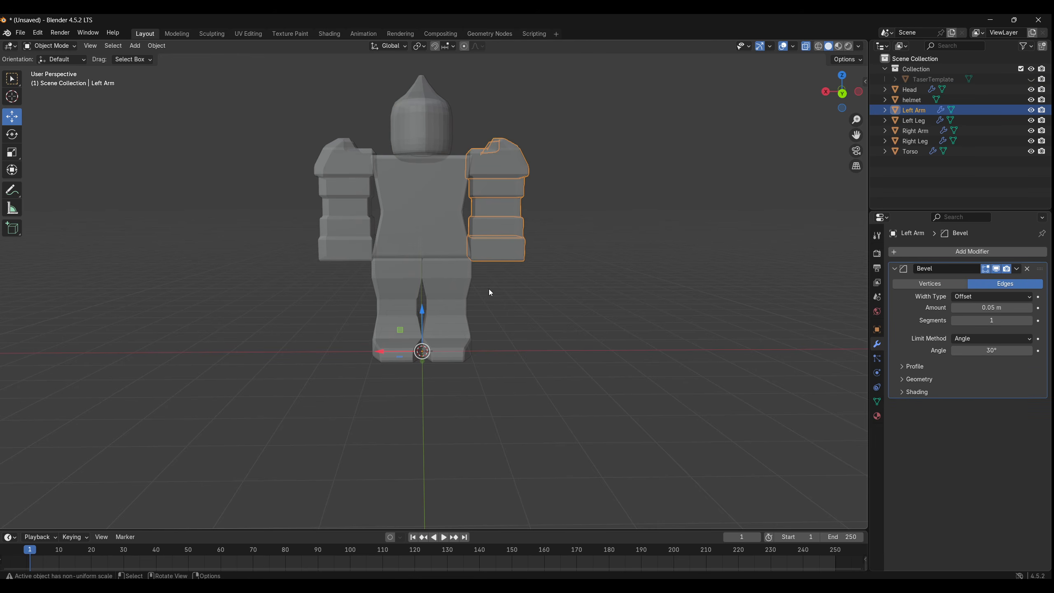
click(361, 245)
click(391, 353)
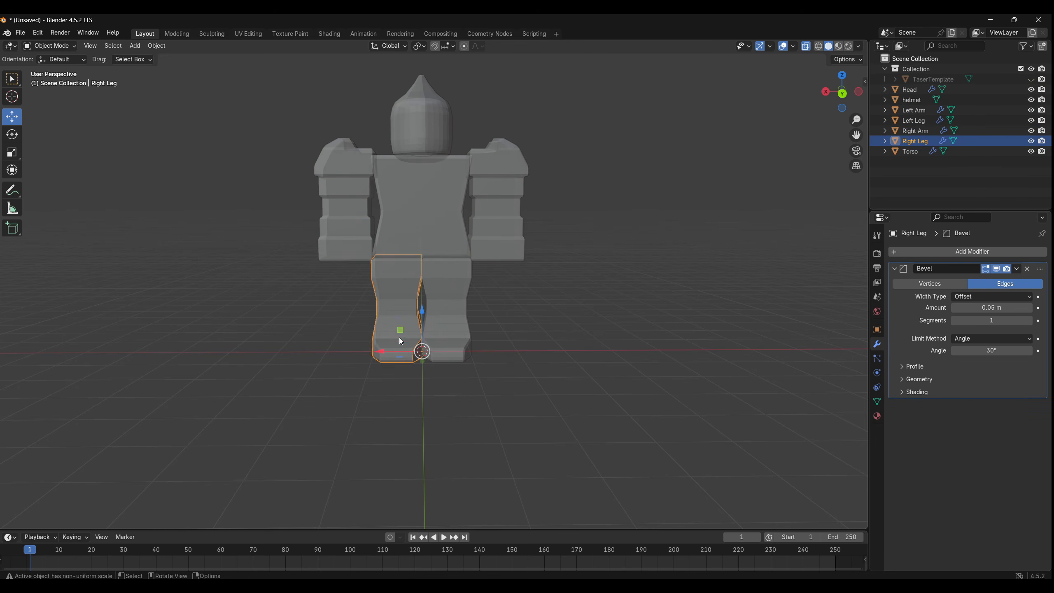
click(457, 339)
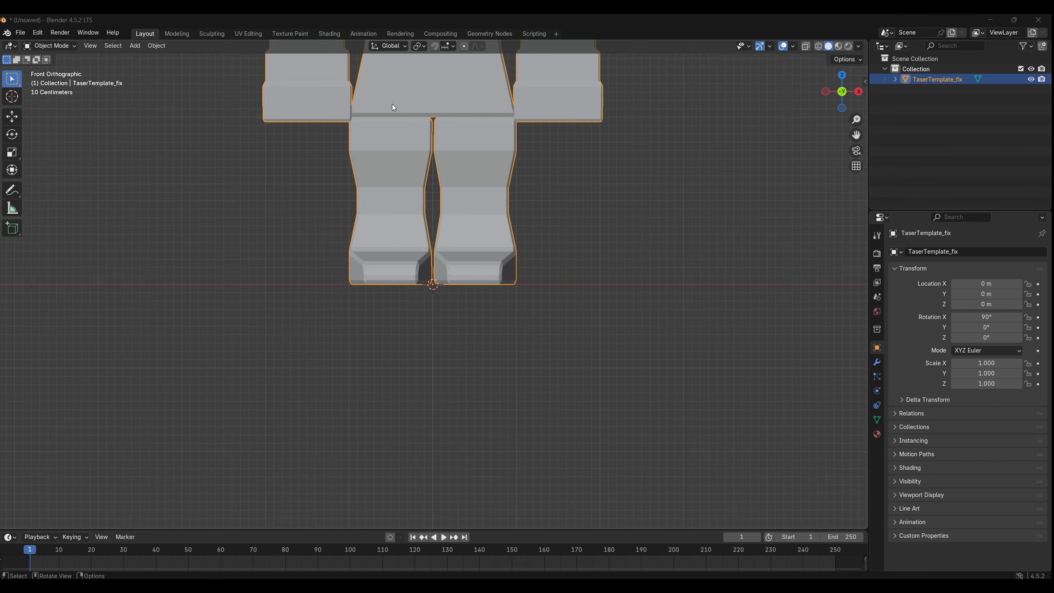
- Examine the gap between the legs of the TaserTemplate_fix model in the front view
scroll(411, 155, up, 3)
scroll(454, 155, up, 2)
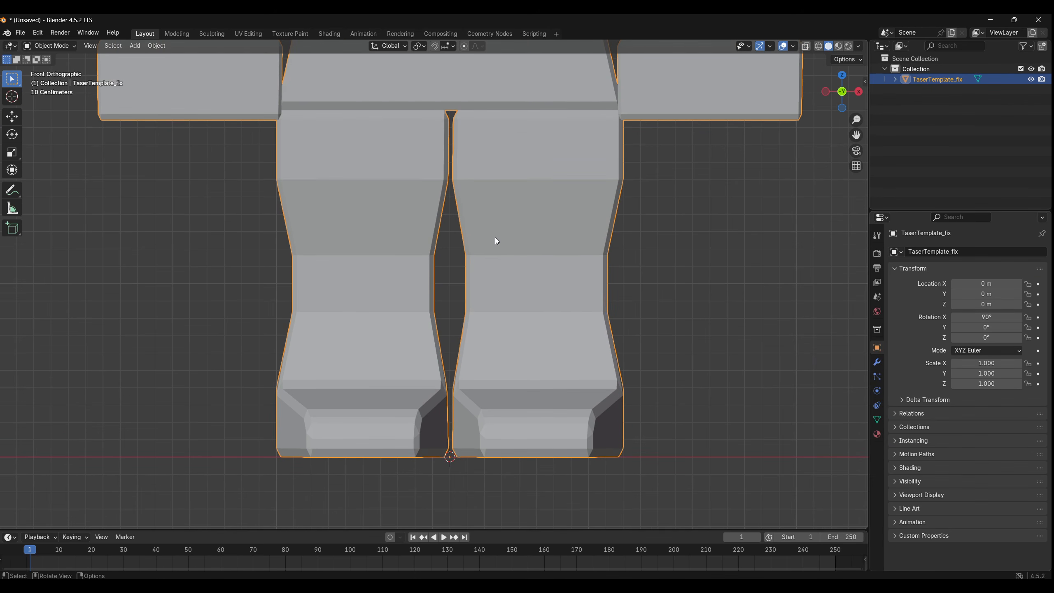
shift+middle_drag(491, 145, 497, 158)
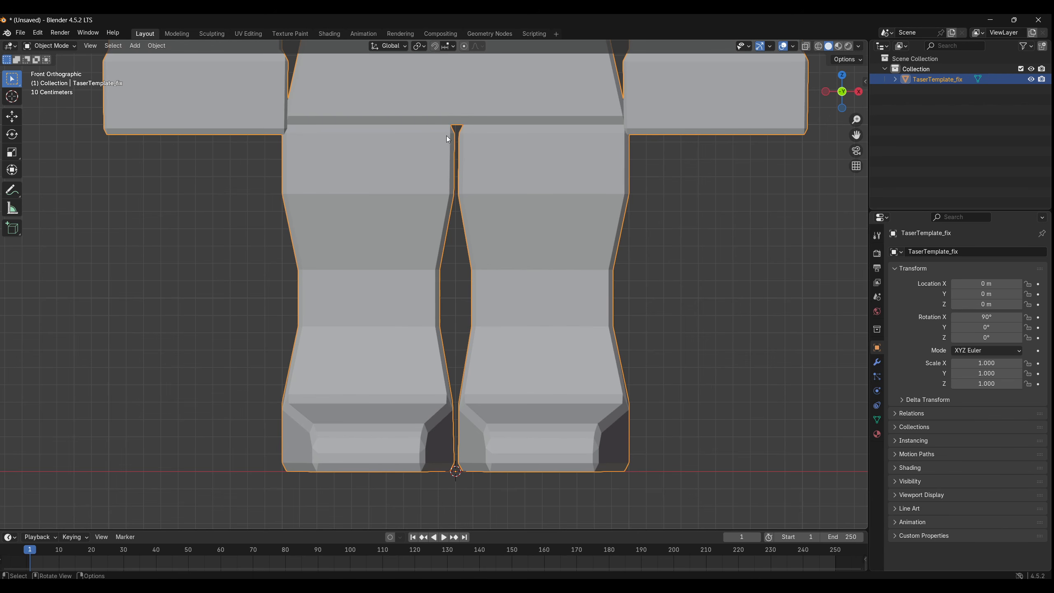
scroll(465, 137, up, 2)
scroll(464, 132, down, 2)
key(shift+z)
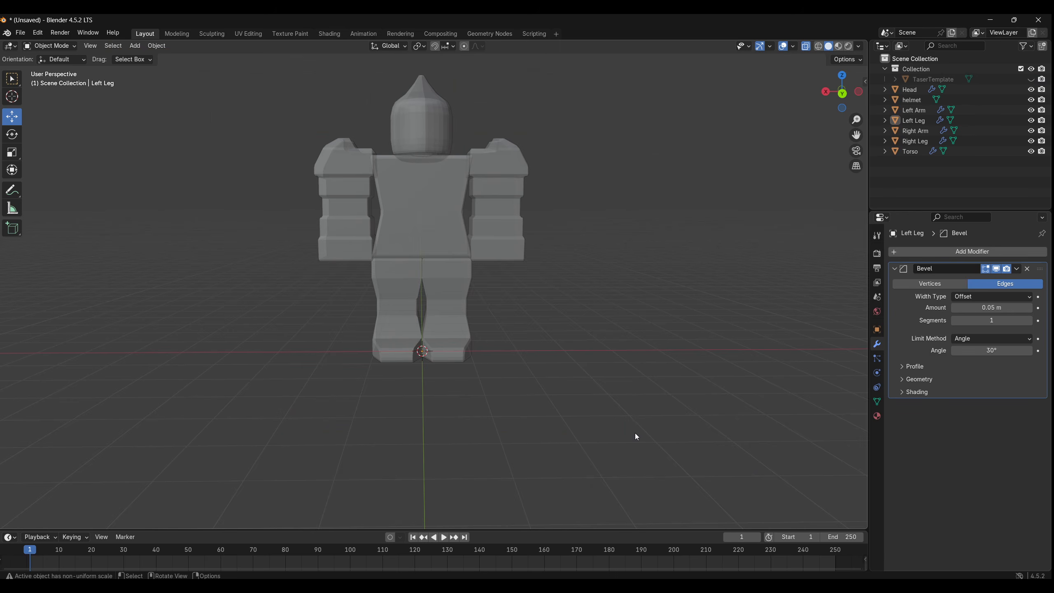
- Select all body parts, hide the template's collection, and start a Wavefront OBJ export named TaserNewAvatar.obj
drag(635, 433, 180, 73)
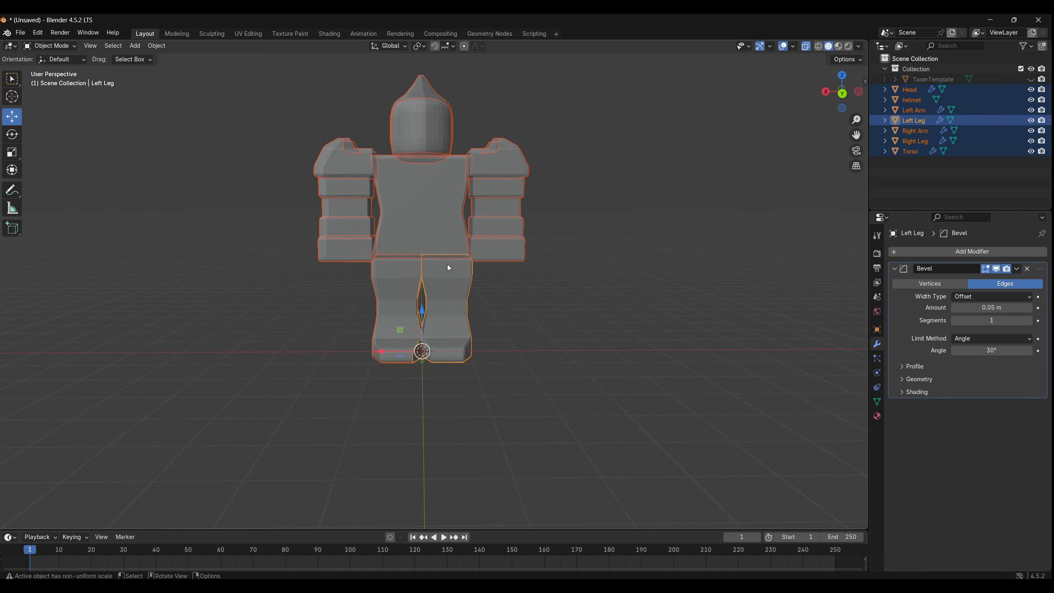
click(1031, 68)
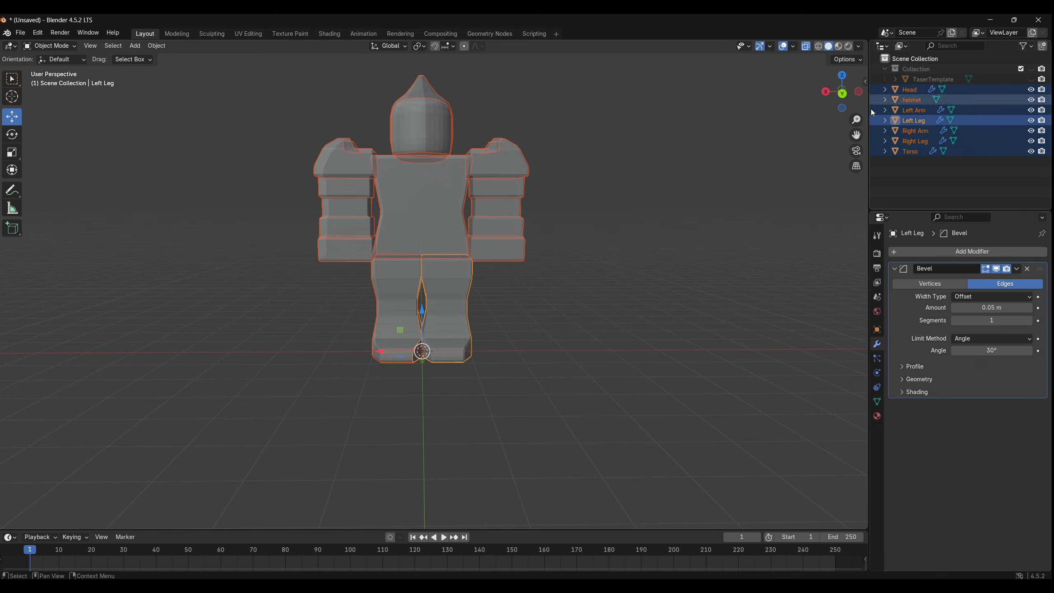
click(24, 34)
mouse_move(42, 188)
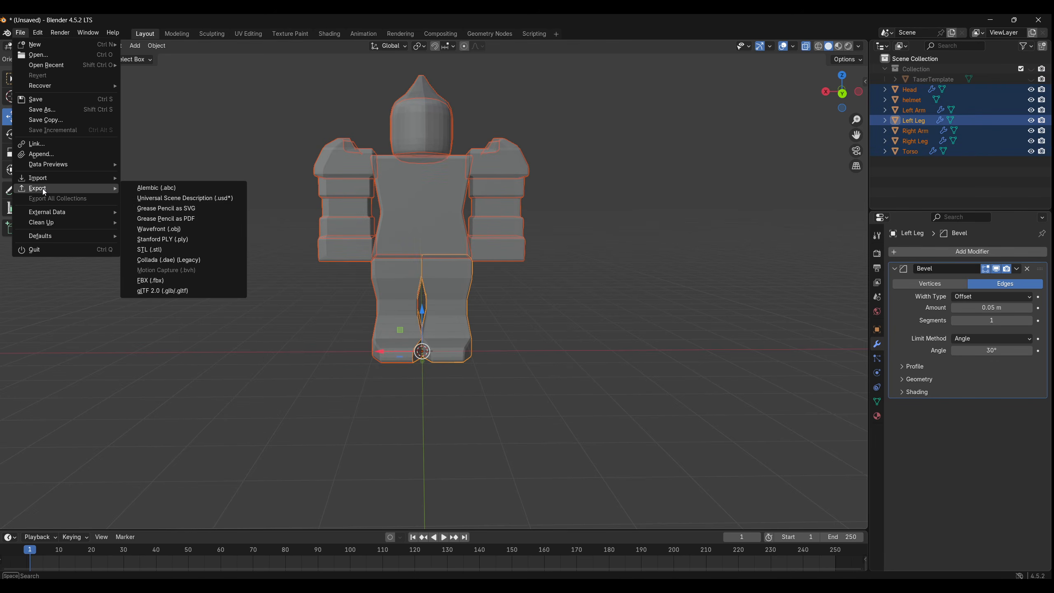
click(196, 230)
click(427, 457)
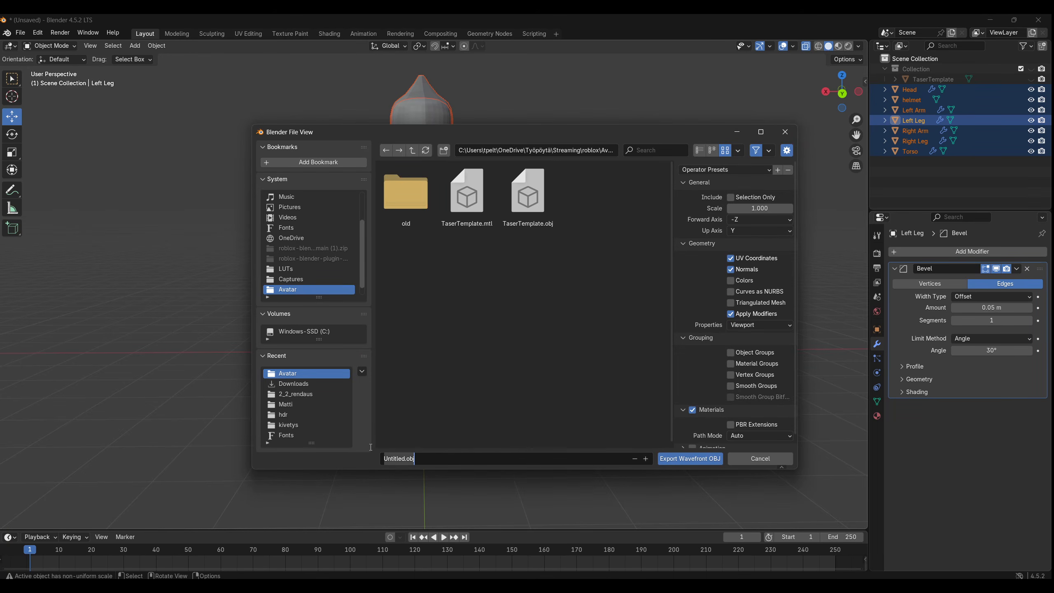
text(TaserNewAvatar)
- Export the OBJ with Selection Only and Object Groups enabled and the Forward Axis set to Z
click(732, 196)
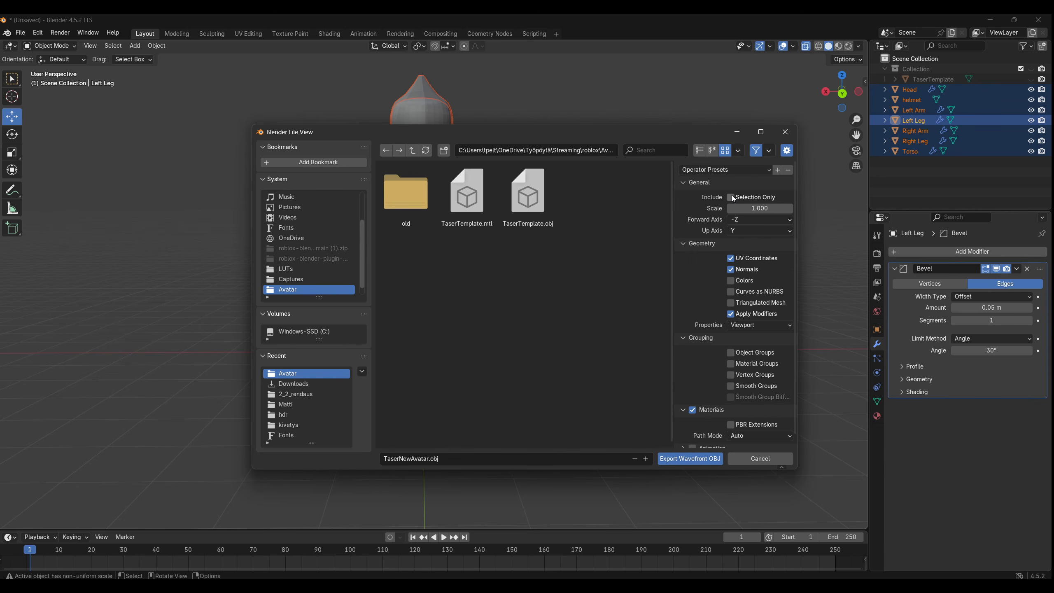
click(748, 219)
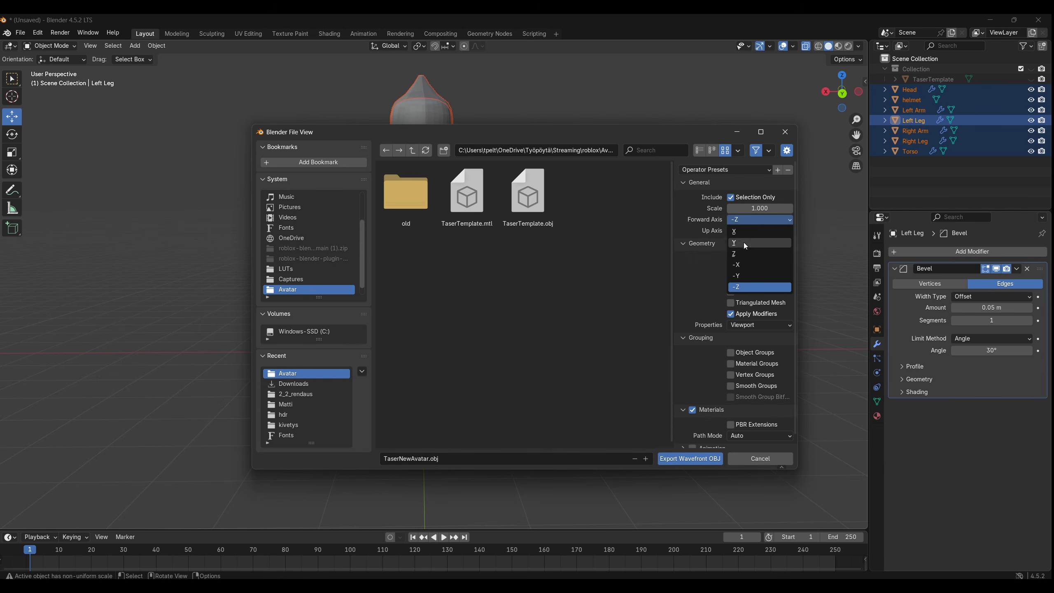
click(743, 254)
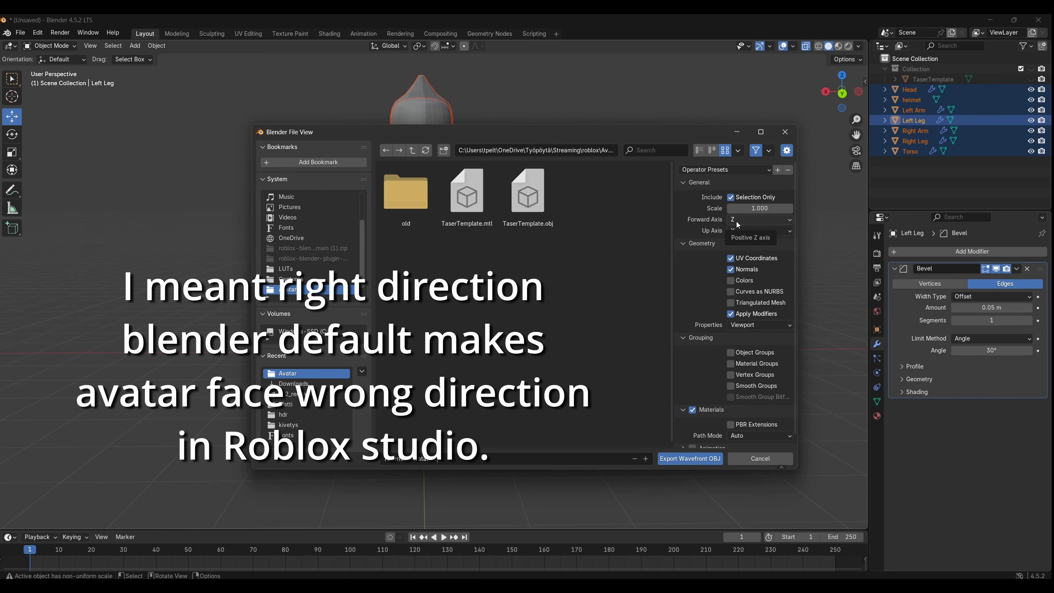
click(738, 352)
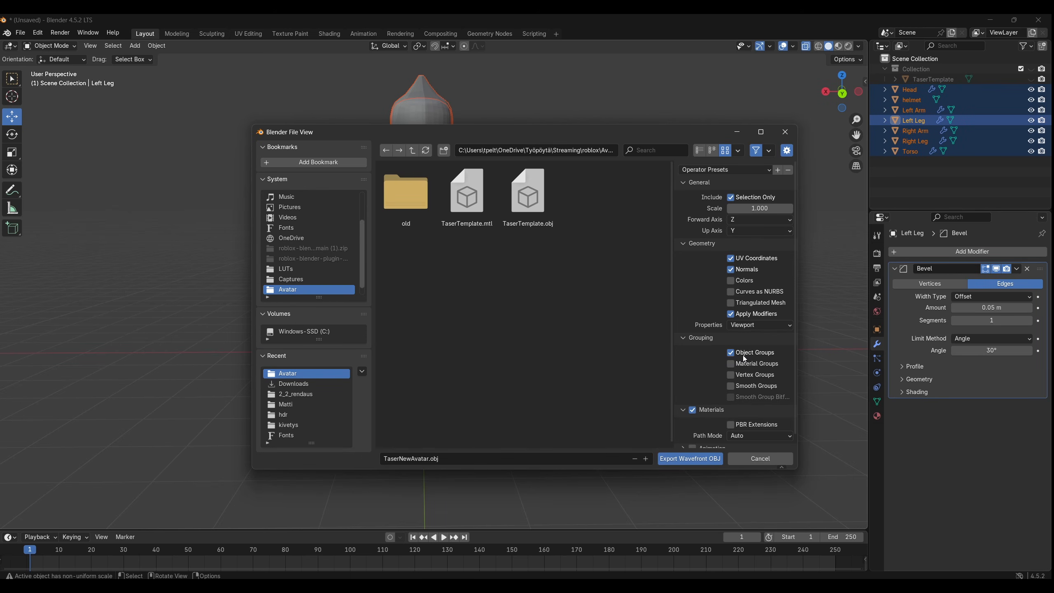
scroll(743, 366, down, 1)
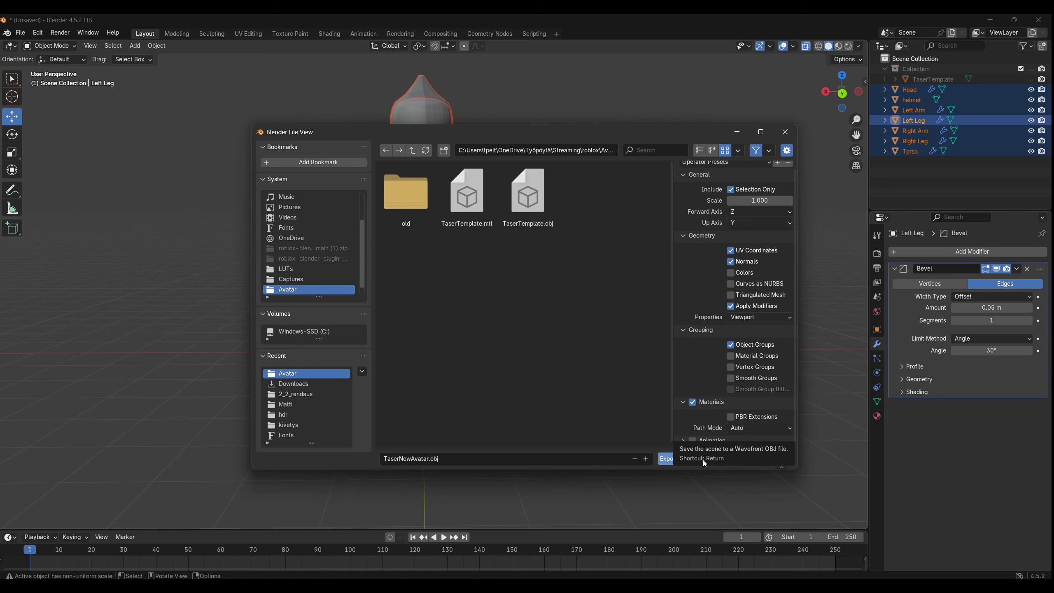
click(673, 459)
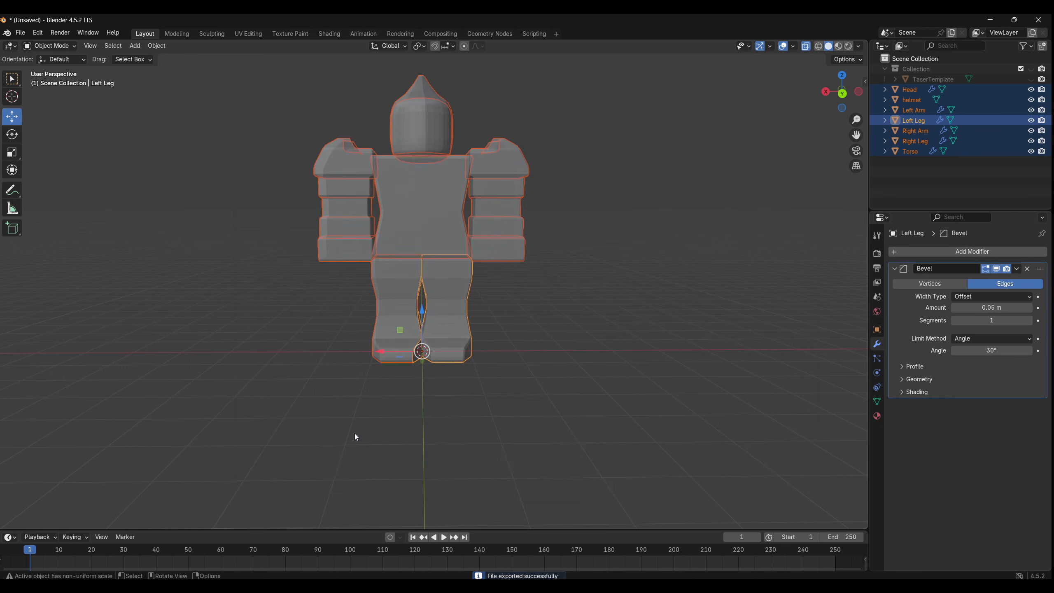
- Switch to Roblox Studio and load TaserTemplate_fix from the Avatar folder as a 3D import
mouse_move(333, 586)
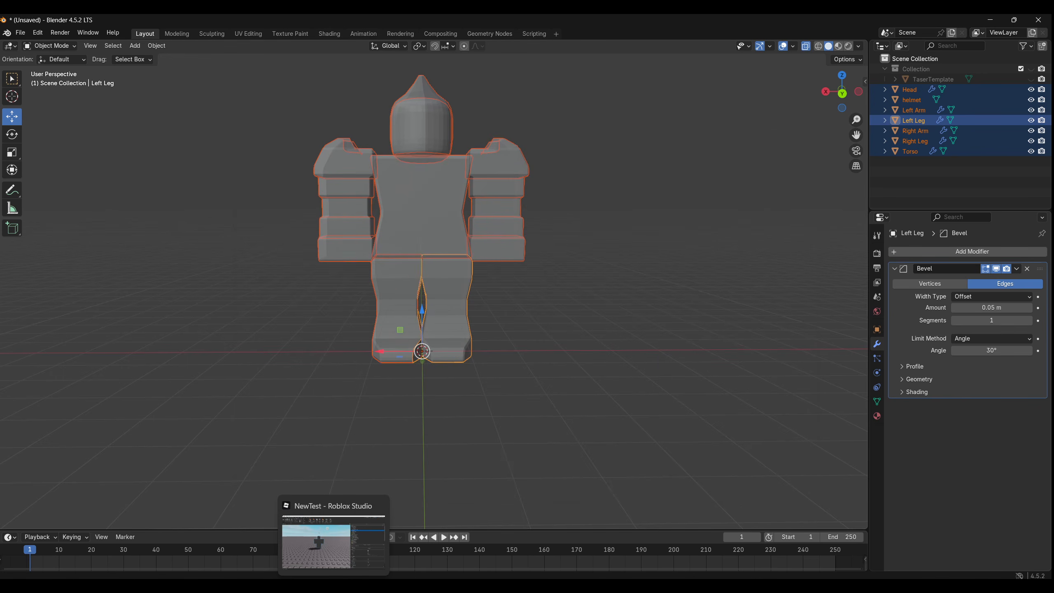
click(333, 586)
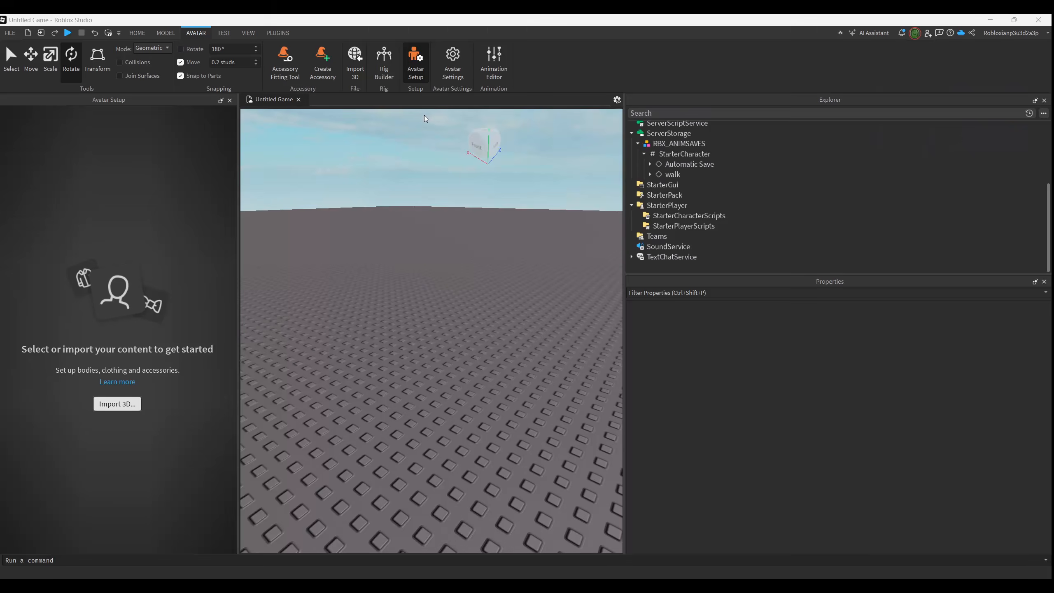
click(354, 68)
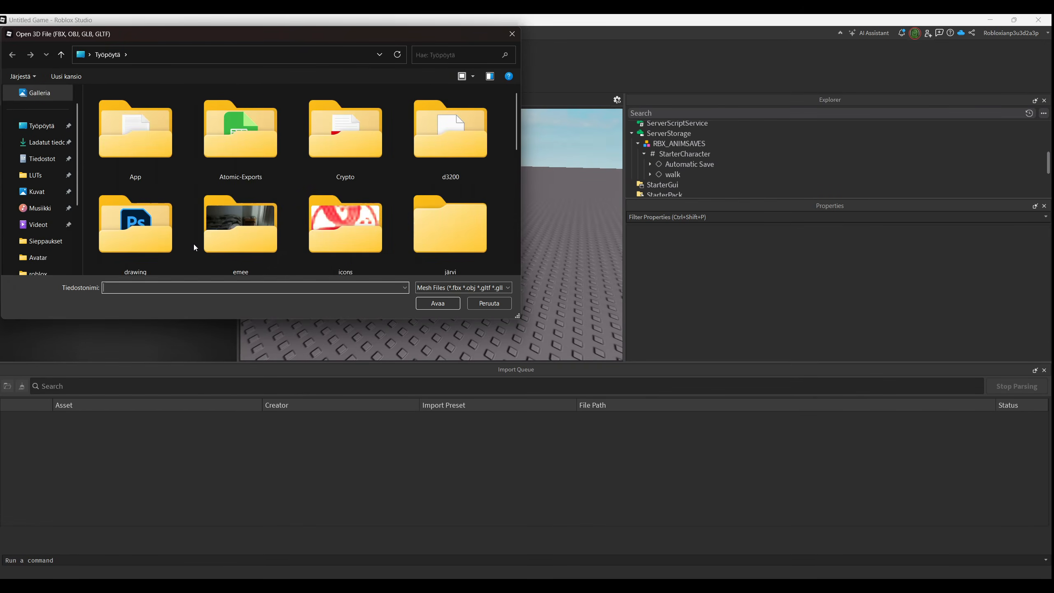
click(38, 257)
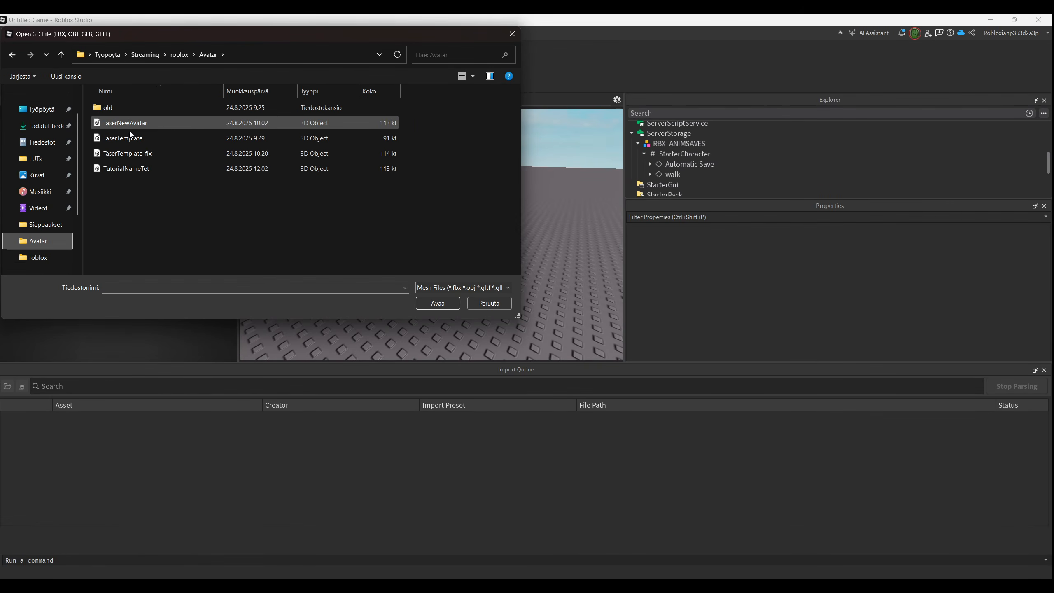
double_click(134, 153)
- Shorten the names of the head and helmet parts in the import preview to "Head" and "helmet"
drag(638, 167, 731, 179)
key(BackSpace)
click(367, 344)
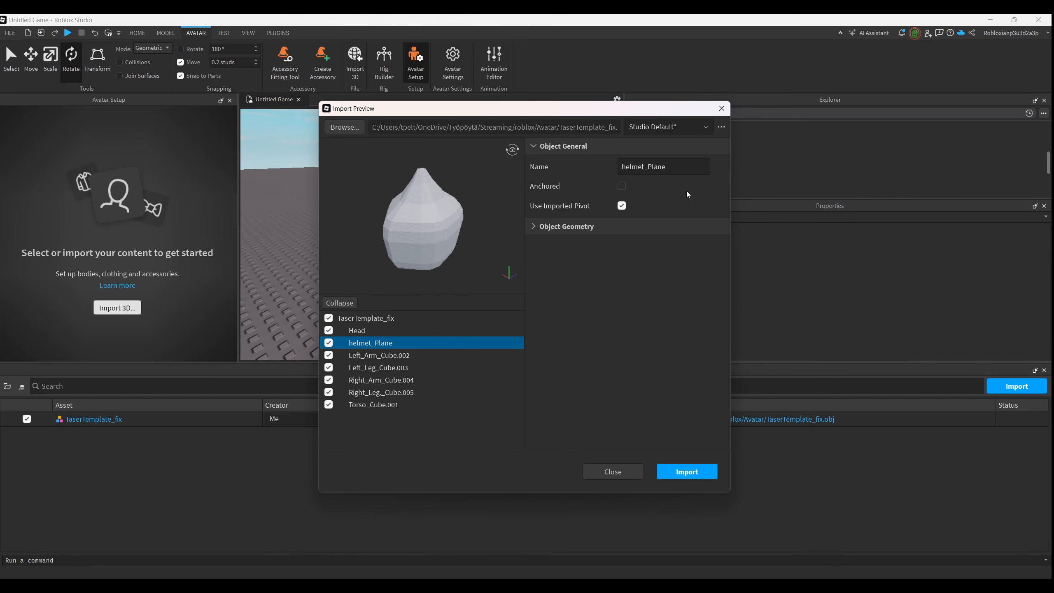
drag(644, 166, 714, 183)
key(BackSpace)
- Rename the Left_Arm_Cube.002 part to "Left Arm" in the import preview
click(378, 355)
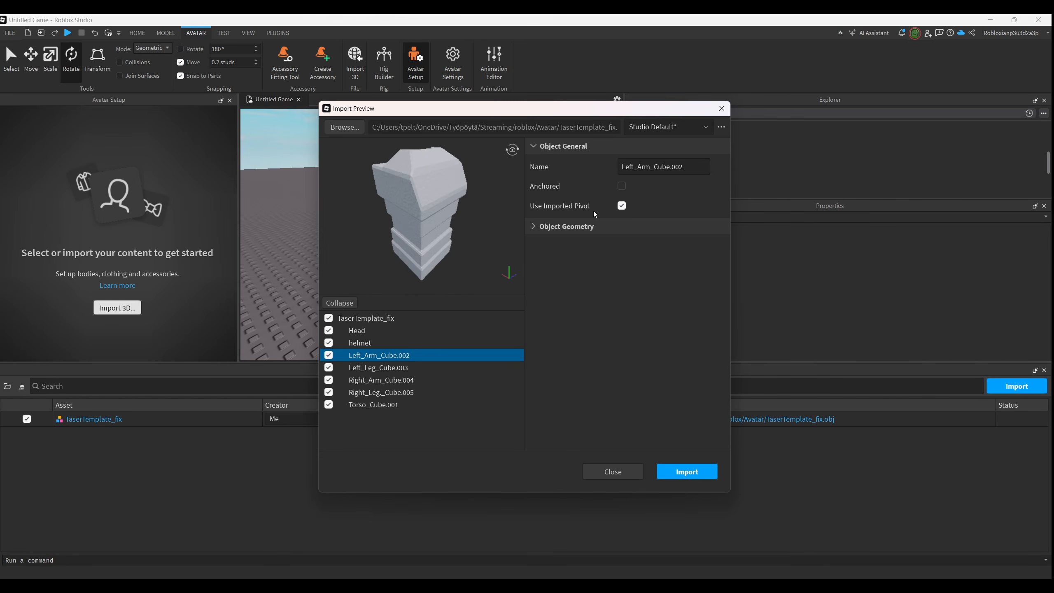
drag(650, 166, 710, 168)
key(BackSpace)
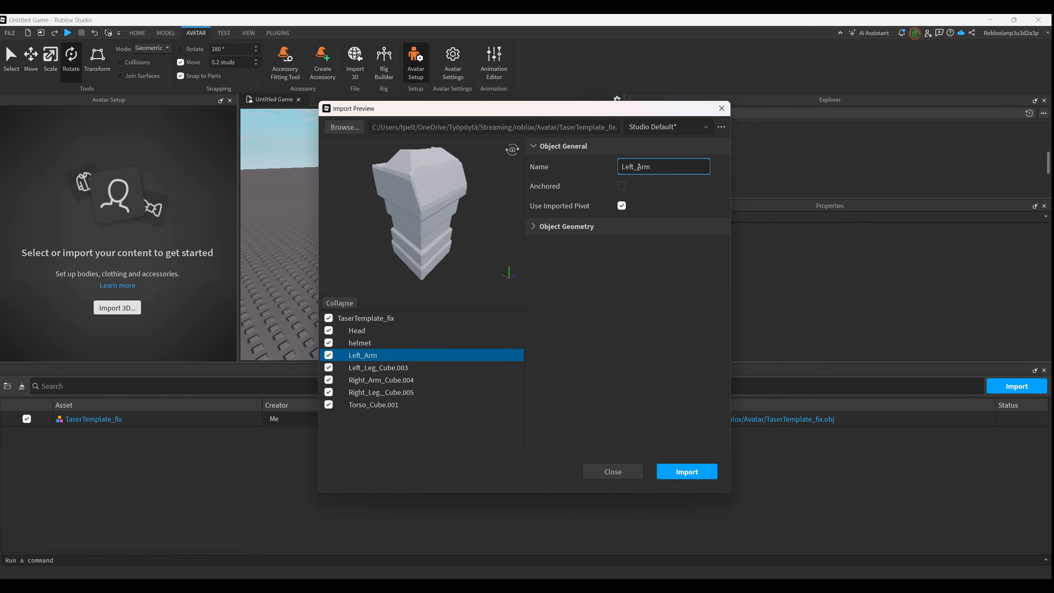
key(BackSpace)
- Rename the Left_Leg_Cube.003 part to "Left Leg" in the import preview
click(365, 368)
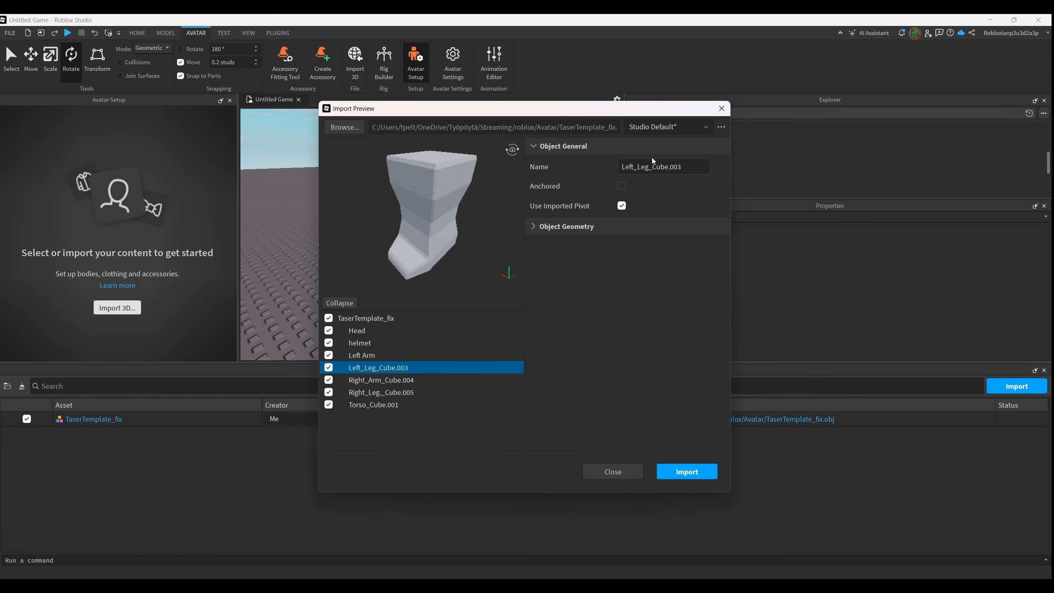
click(636, 168)
key(BackSpace)
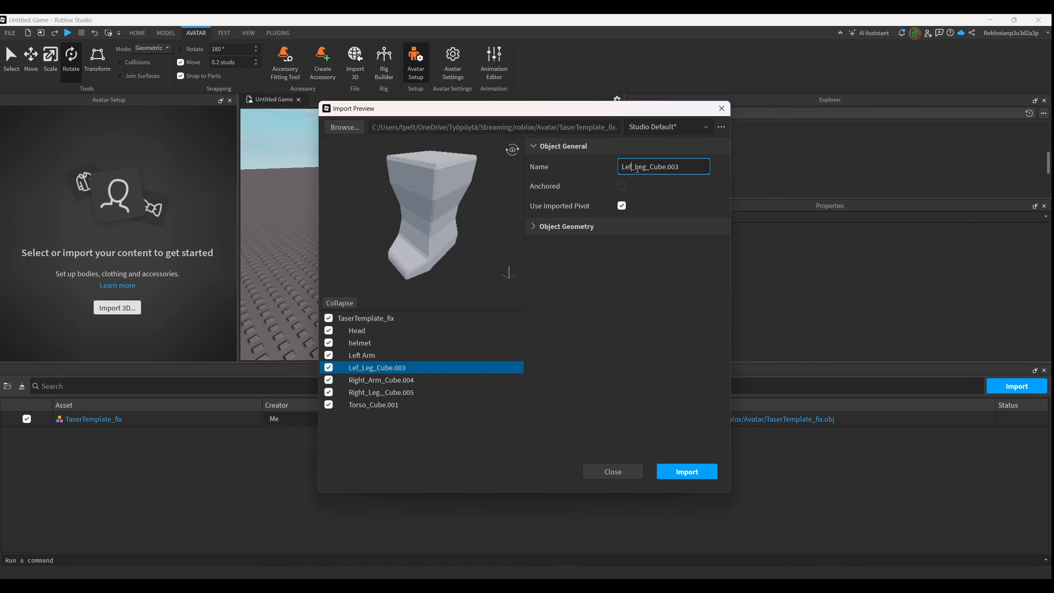
text(t)
key(Delete)
drag(647, 168, 685, 169)
key(BackSpace)
- Rename the Right_Arm_Cube.004 part to "Right Arm" in the import preview
click(381, 380)
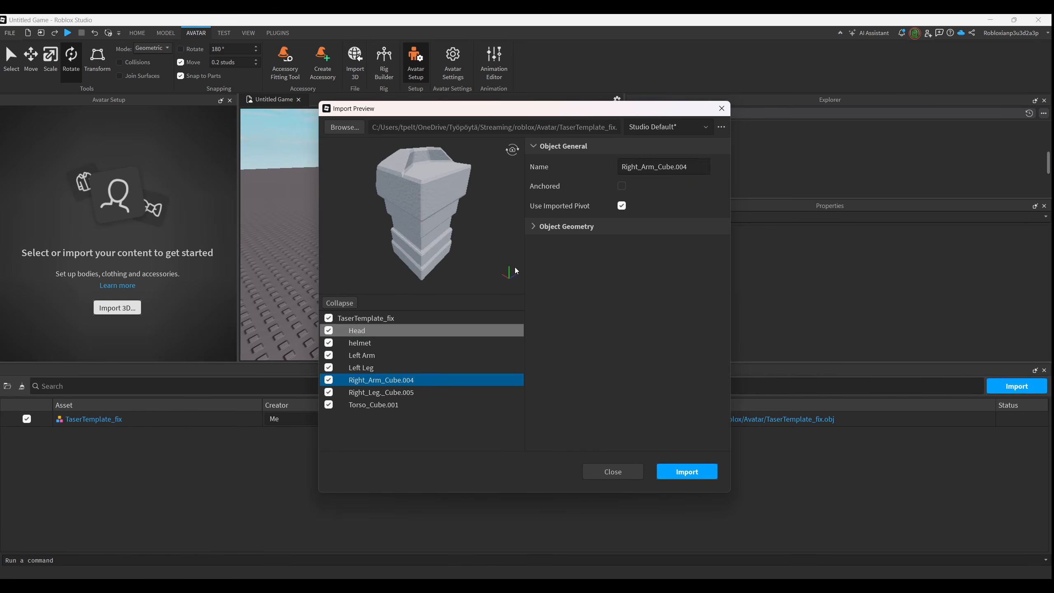
click(641, 168)
key(BackSpace)
drag(653, 167, 685, 169)
key(BackSpace)
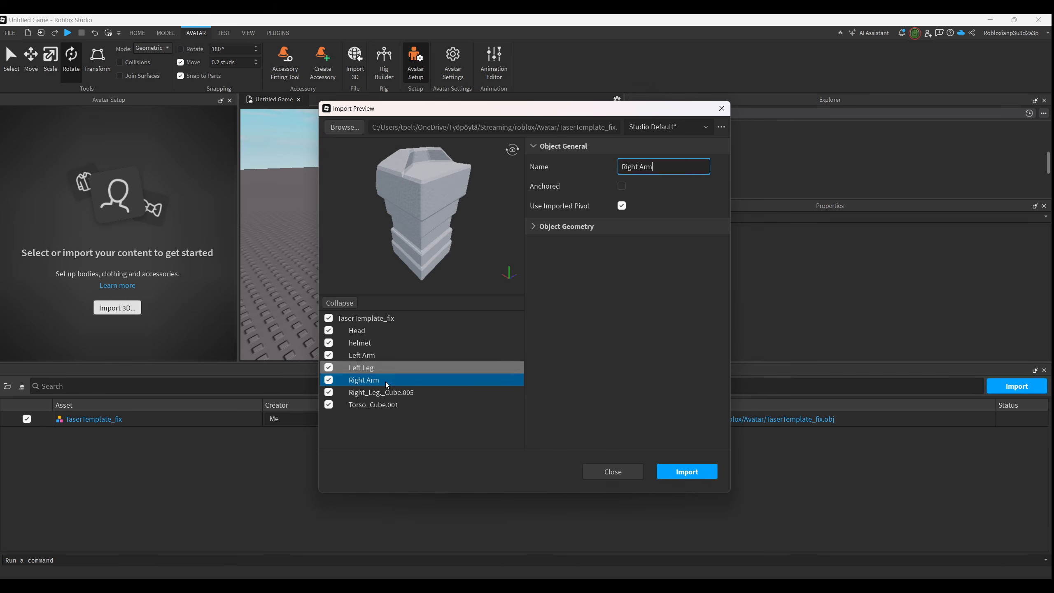
- Rename the Right_Leg__Cube.005 part to "Right Leg" in the import preview
click(381, 392)
click(645, 166)
key(BackSpace)
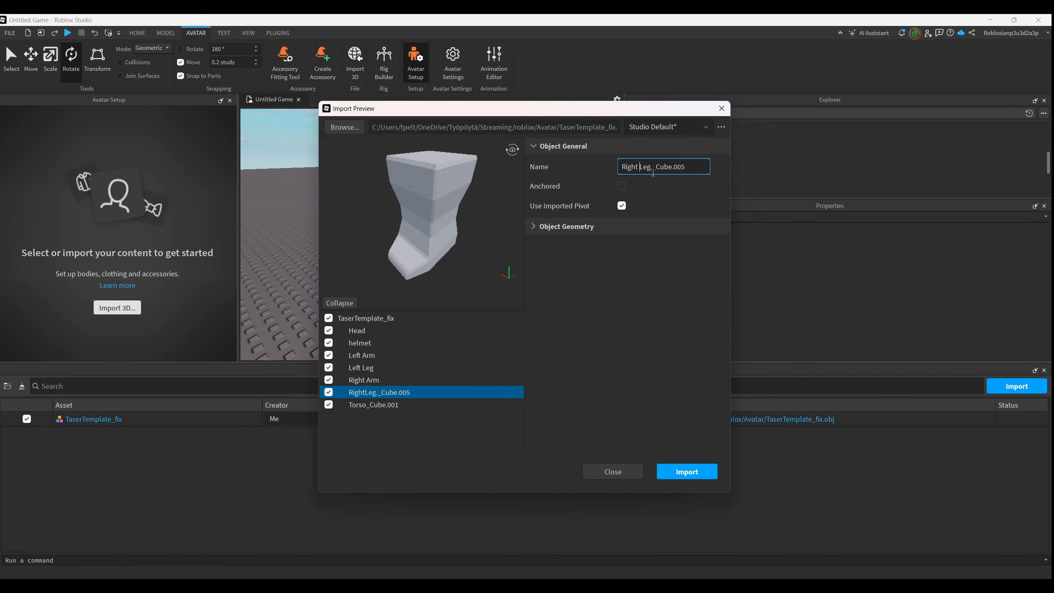
drag(651, 166, 688, 167)
key(BackSpace)
- Rename the Torso_Cube.001 part to "Torso" and import the TaserTemplate_fix model into the workspace
click(392, 407)
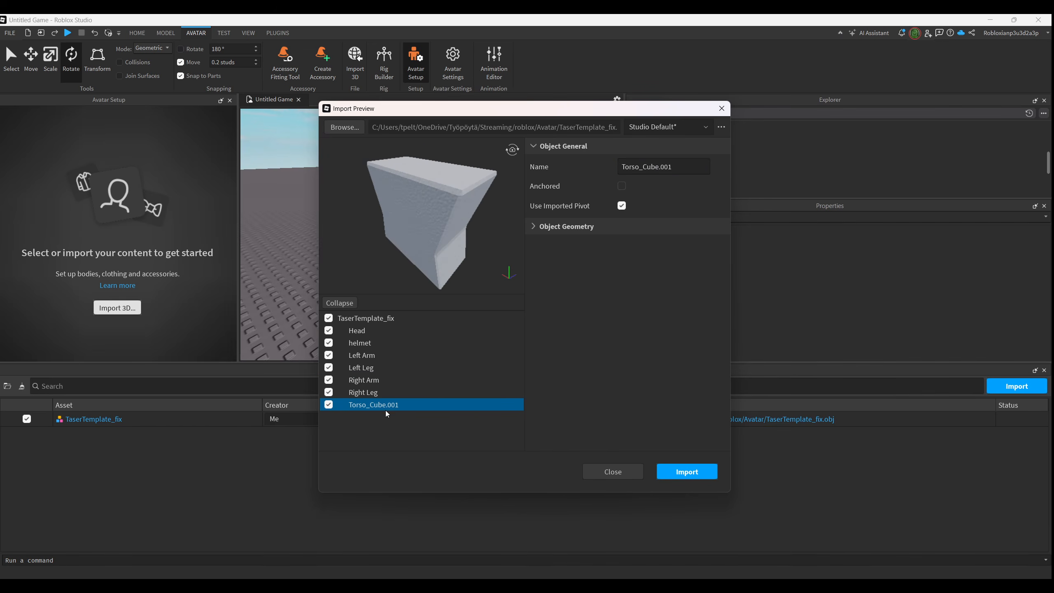
click(685, 471)
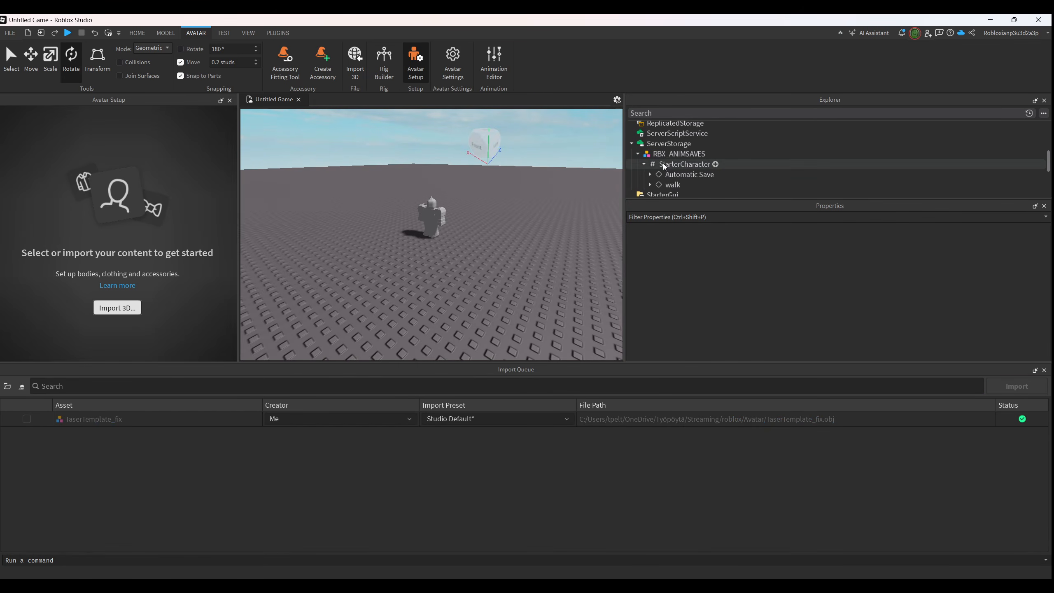
scroll(431, 229, up, 2)
click(431, 230)
scroll(508, 249, up, 6)
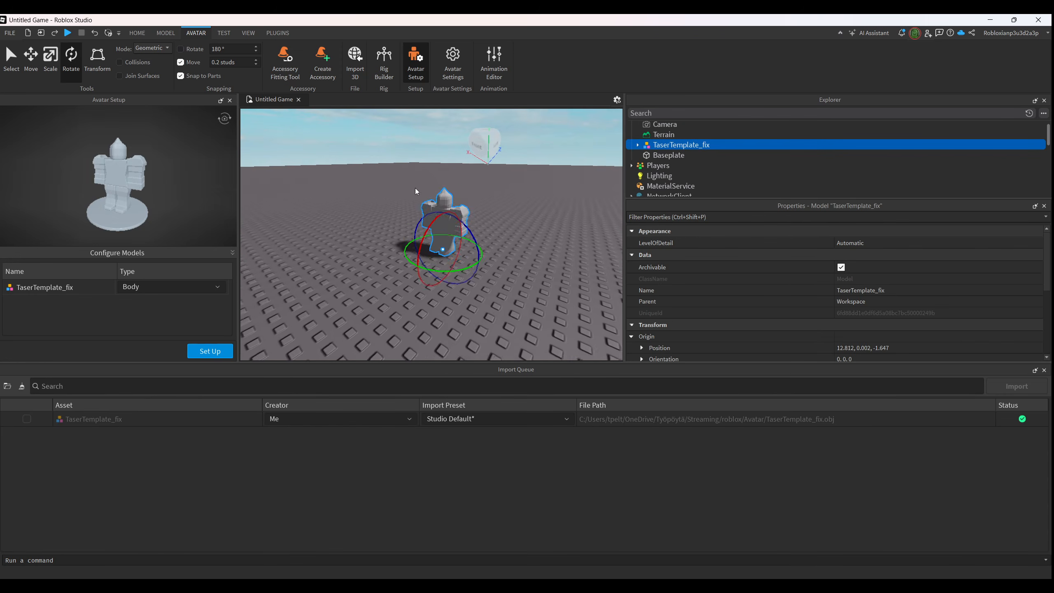
mouse_move(502, 240)
middle_down()
mouse_move(519, 231)
mouse_move(512, 239)
middle_up()
scroll(512, 239, down, 3)
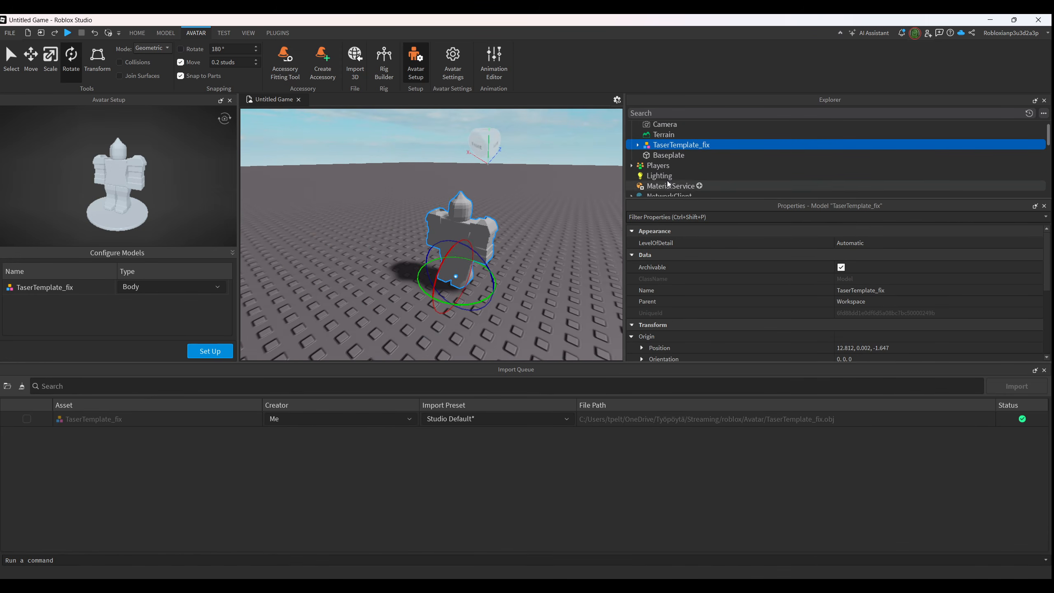
- Duplicate the Torso part inside the TaserTemplate_fix model
scroll(655, 183, up, 1)
click(637, 155)
scroll(656, 180, up, 2)
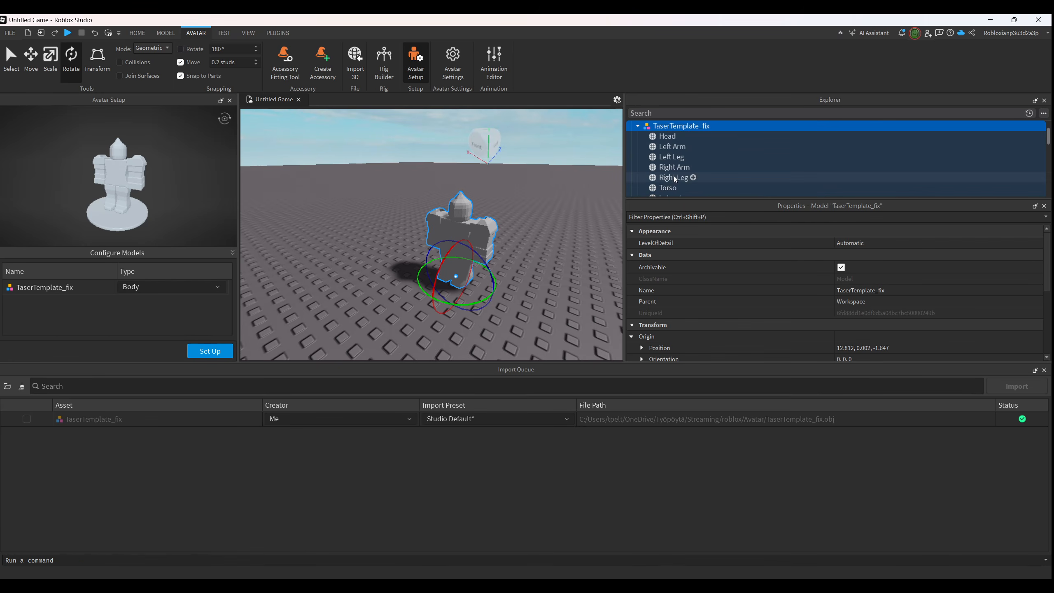
click(666, 188)
scroll(669, 175, down, 1)
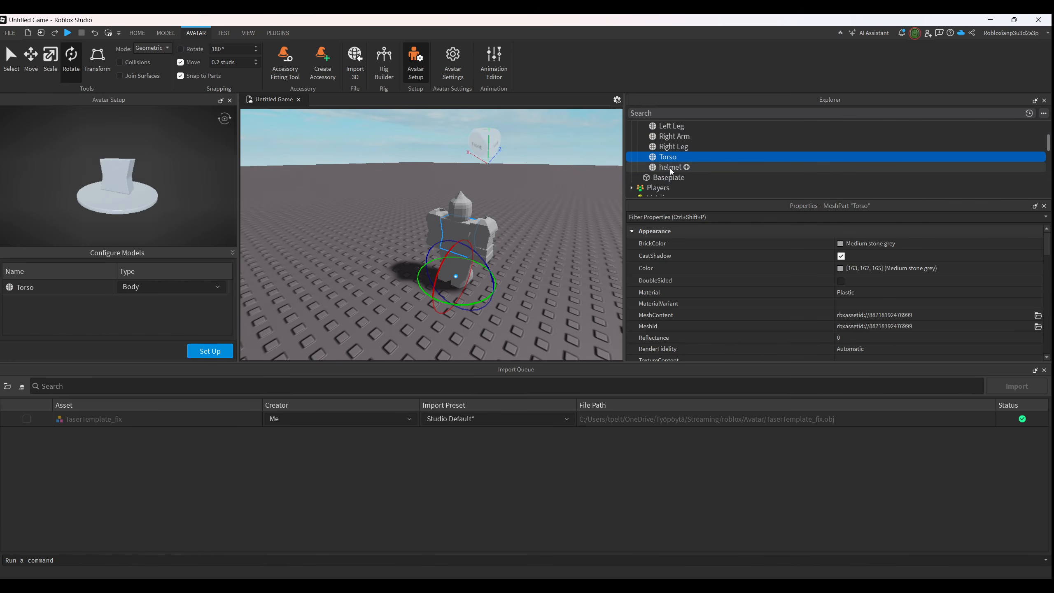
right_click(667, 159)
click(691, 203)
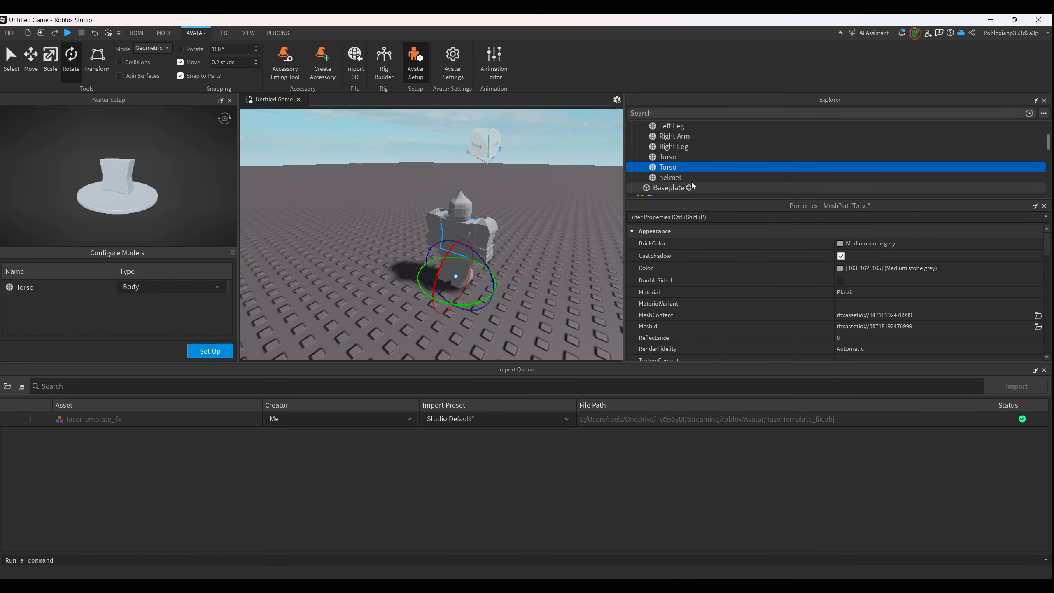
- Rename the duplicated Torso part to "HumanoidRootPart"
right_click(671, 172)
click(697, 204)
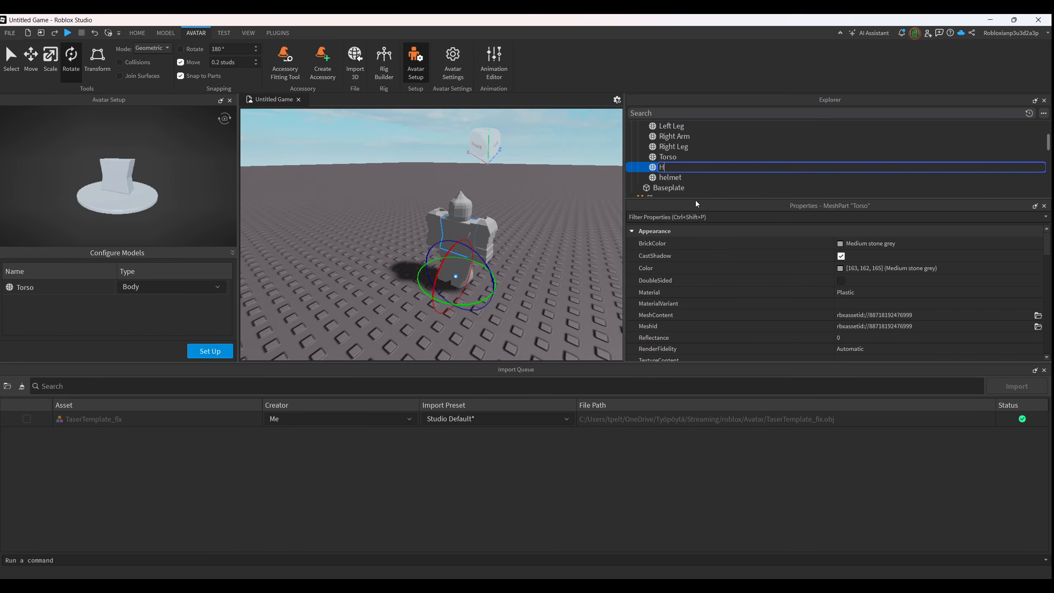
text(Humanoi)
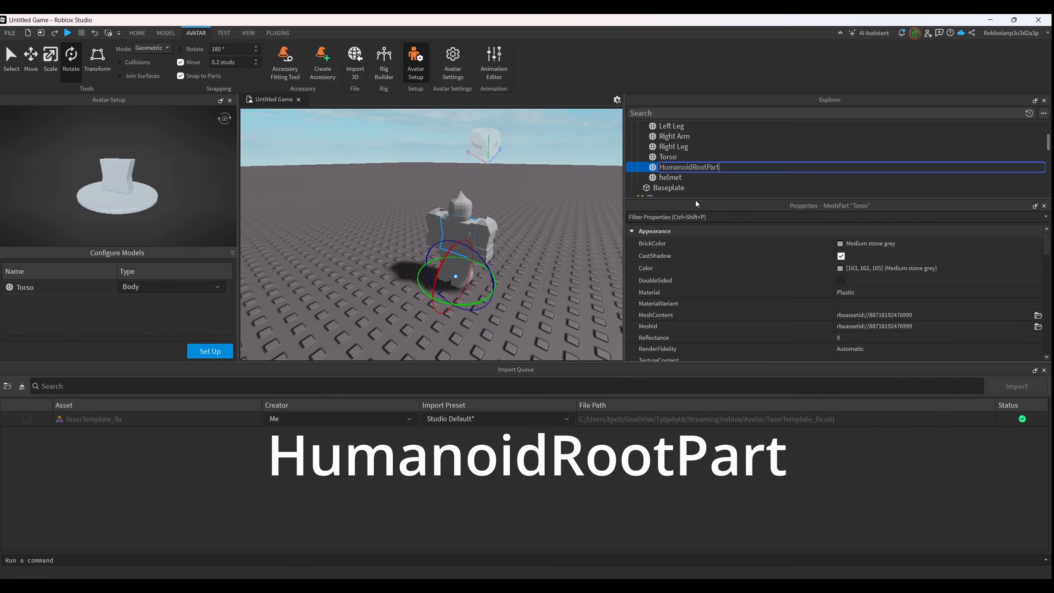
text(dRootPart)
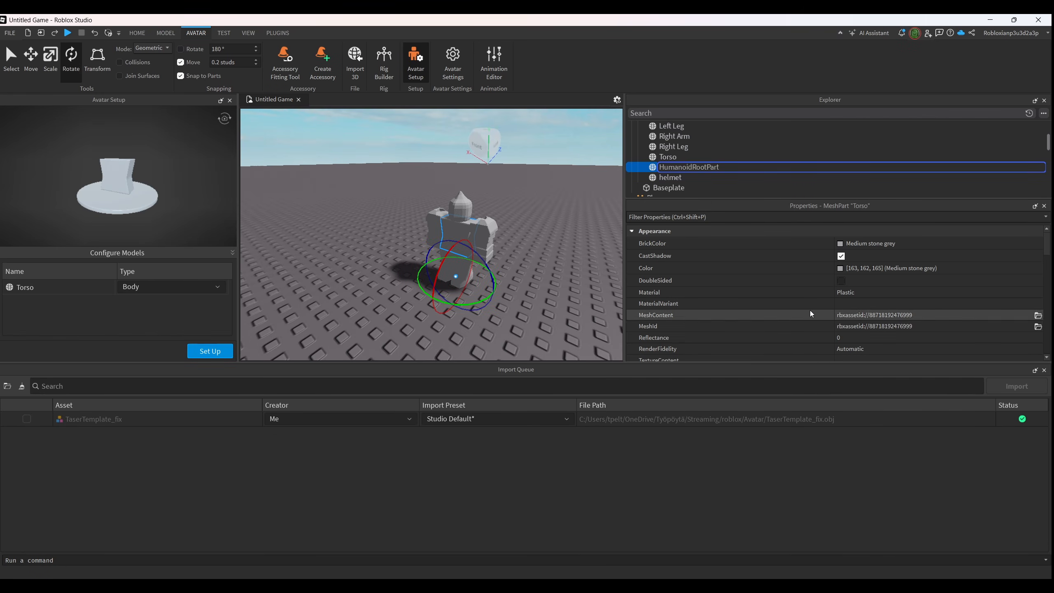
- Make the HumanoidRootPart invisible by setting its Transparency to 1
scroll(793, 332, down, 3)
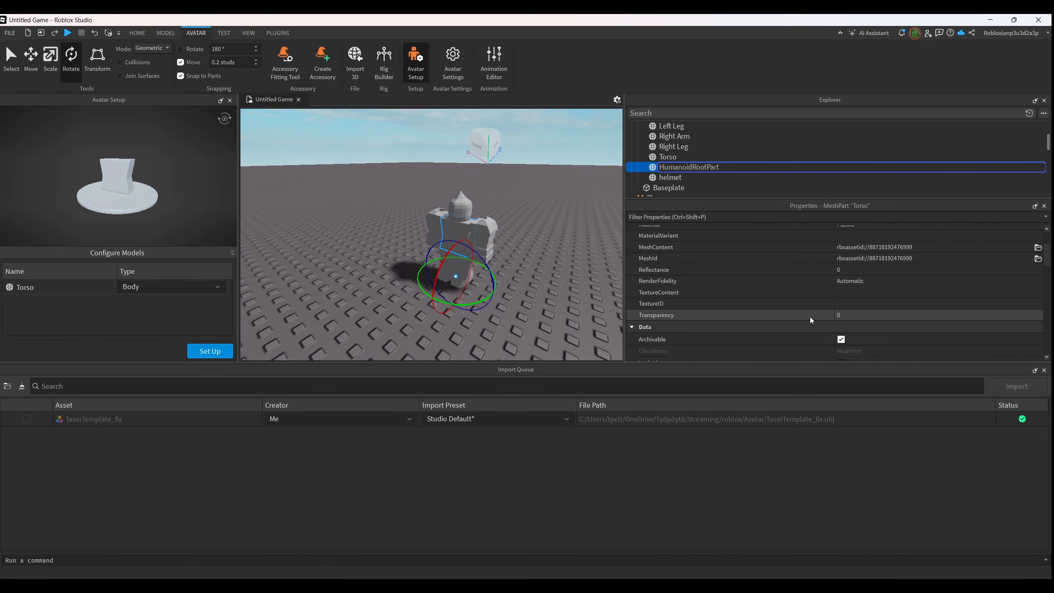
click(851, 317)
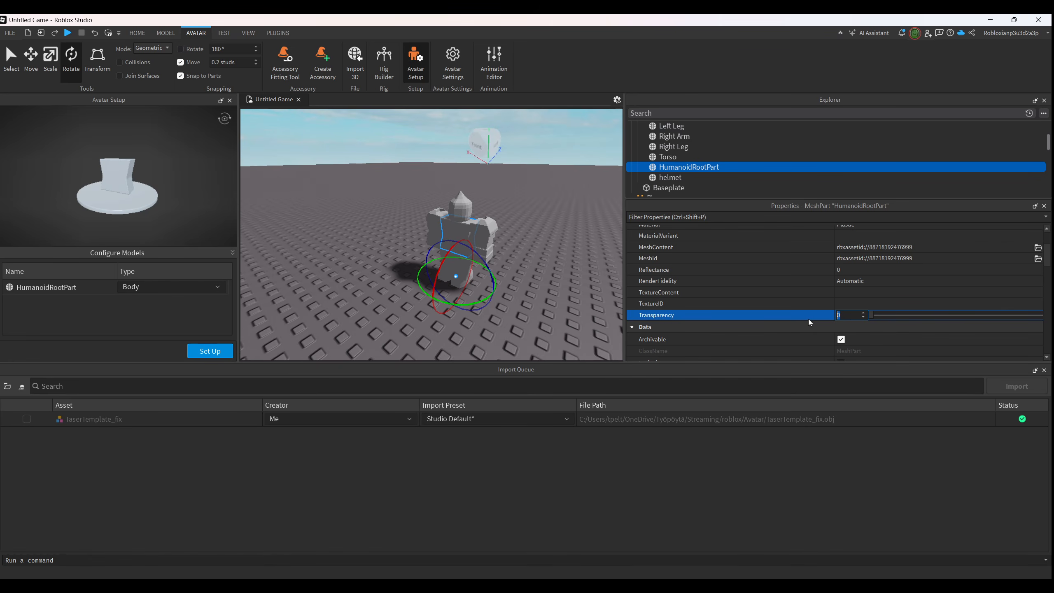
text(1)
key(Return)
scroll(694, 167, up, 1)
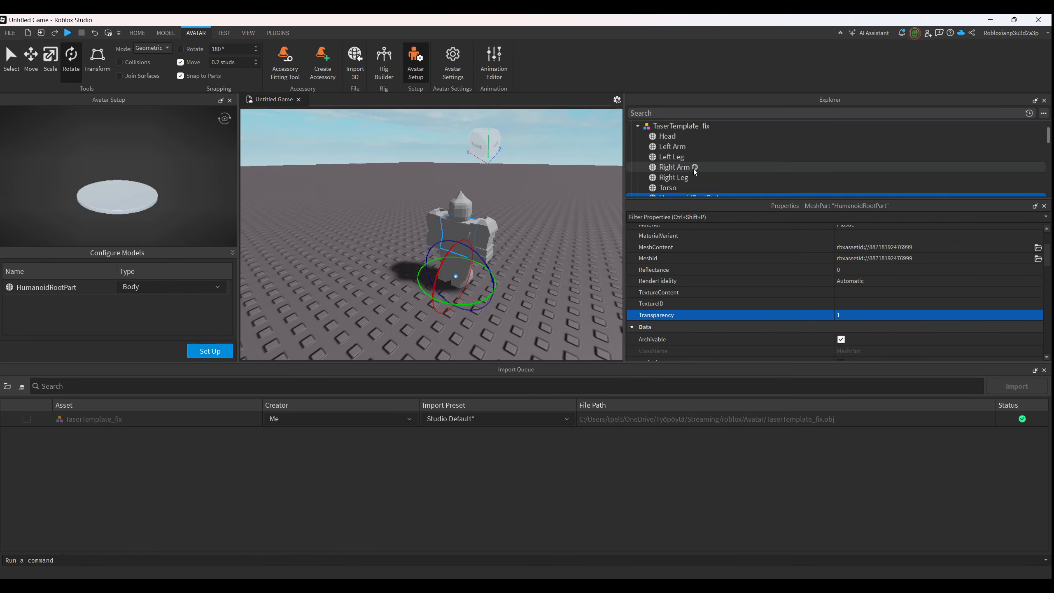
scroll(687, 174, down, 1)
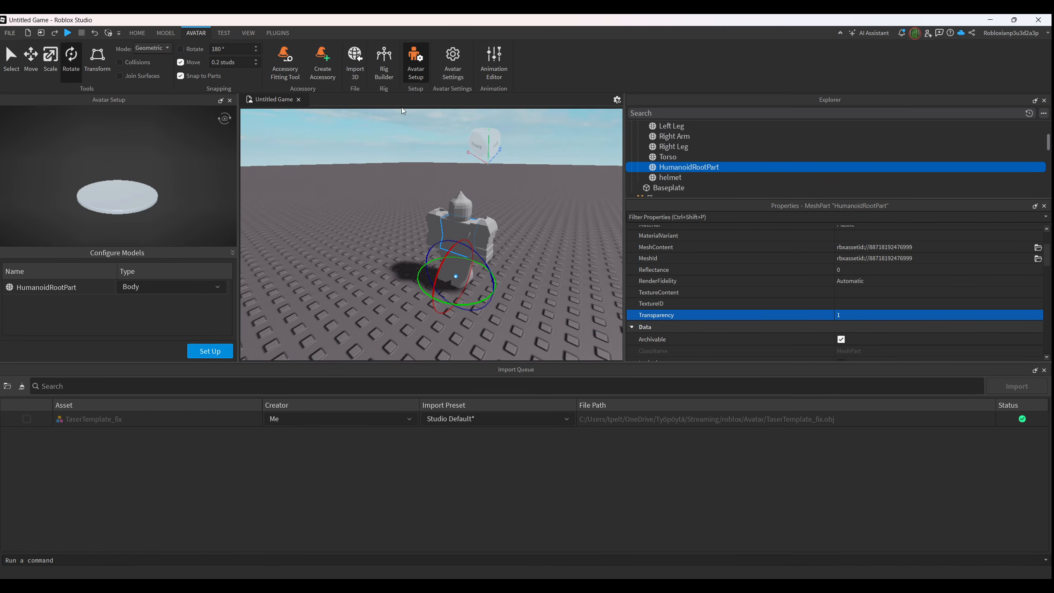
- Look at the RigEdit Lite plugin's Creator Store page in the browser and return to Roblox Studio
click(277, 33)
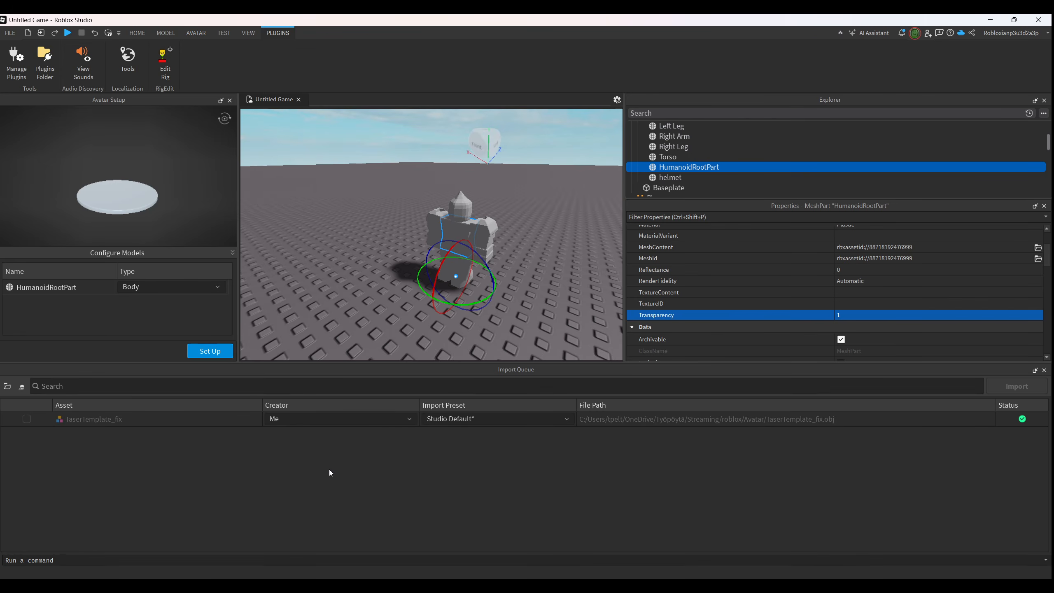
key(alt+Tab)
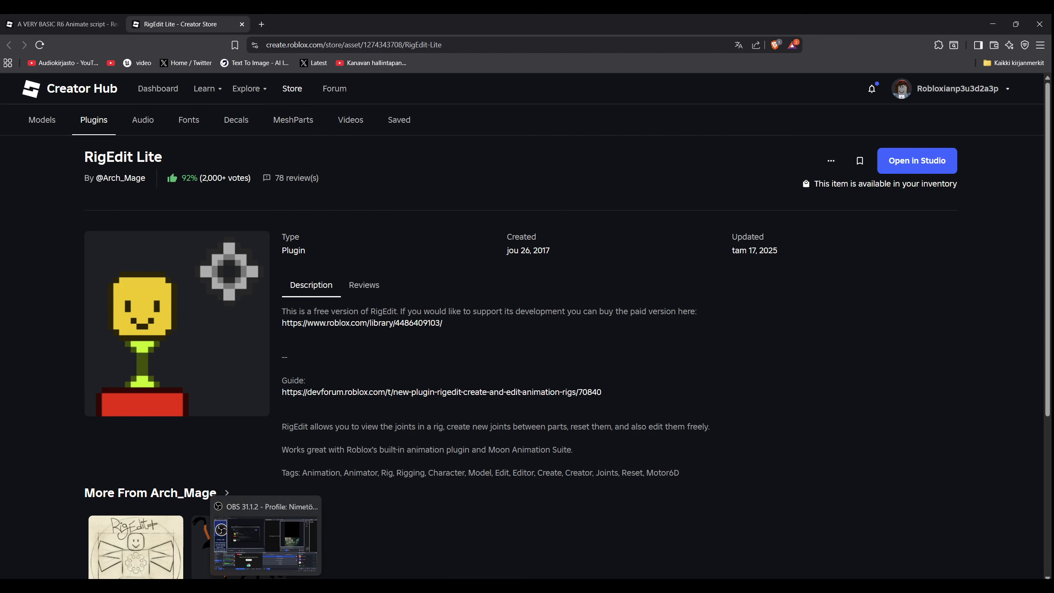
click(367, 501)
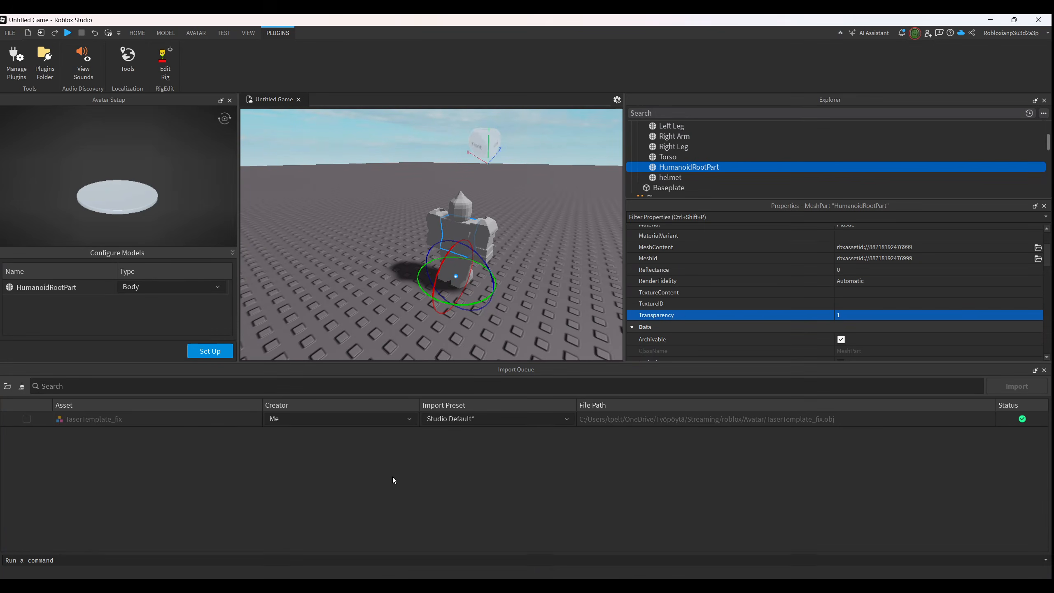
- Start the RigEdit plugin and create a joint from the HumanoidRootPart to the Torso
click(165, 62)
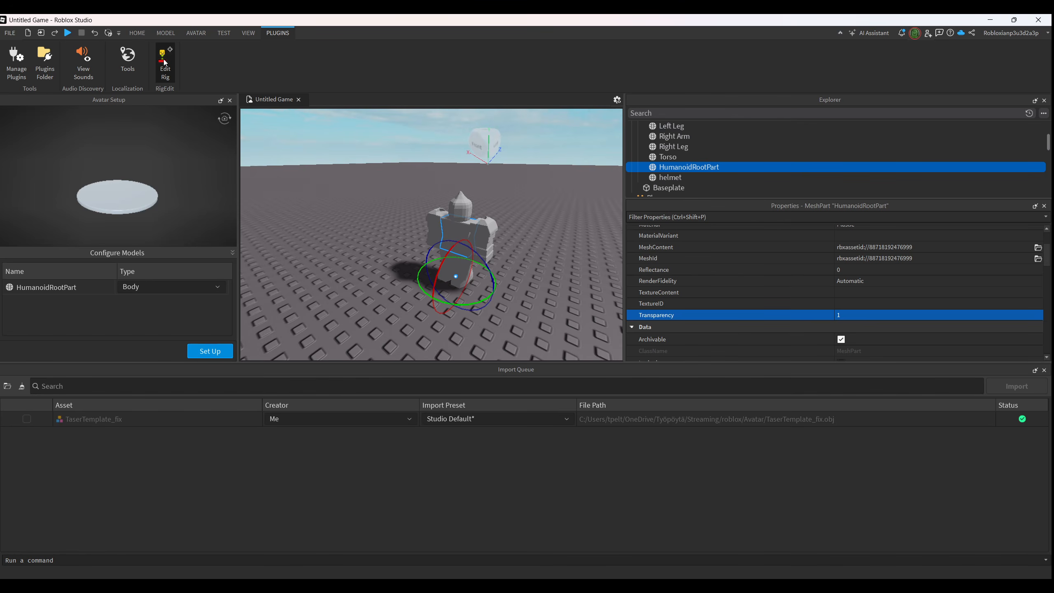
drag(513, 234, 338, 128)
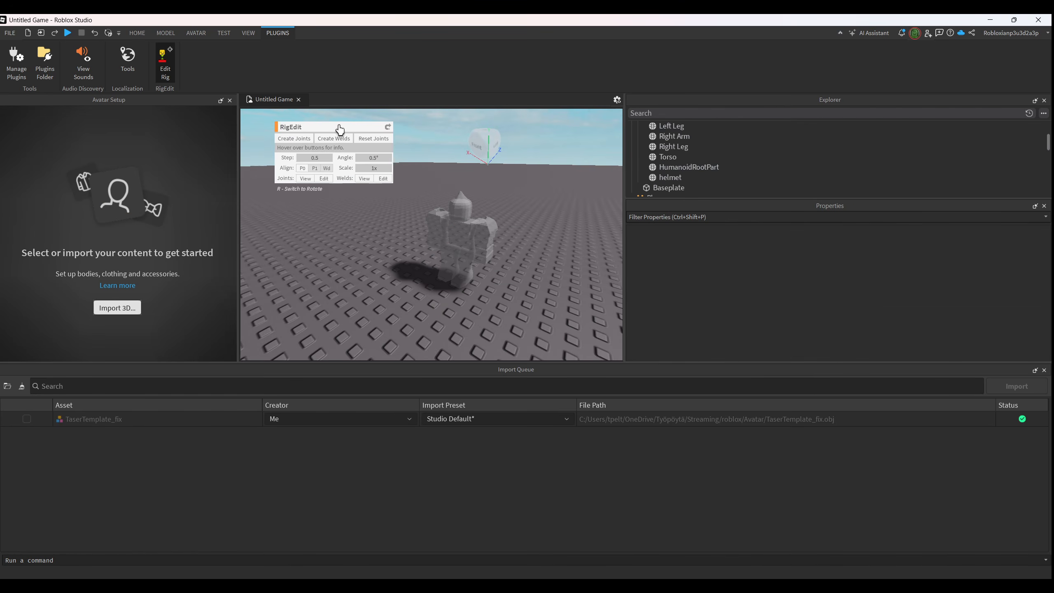
click(678, 167)
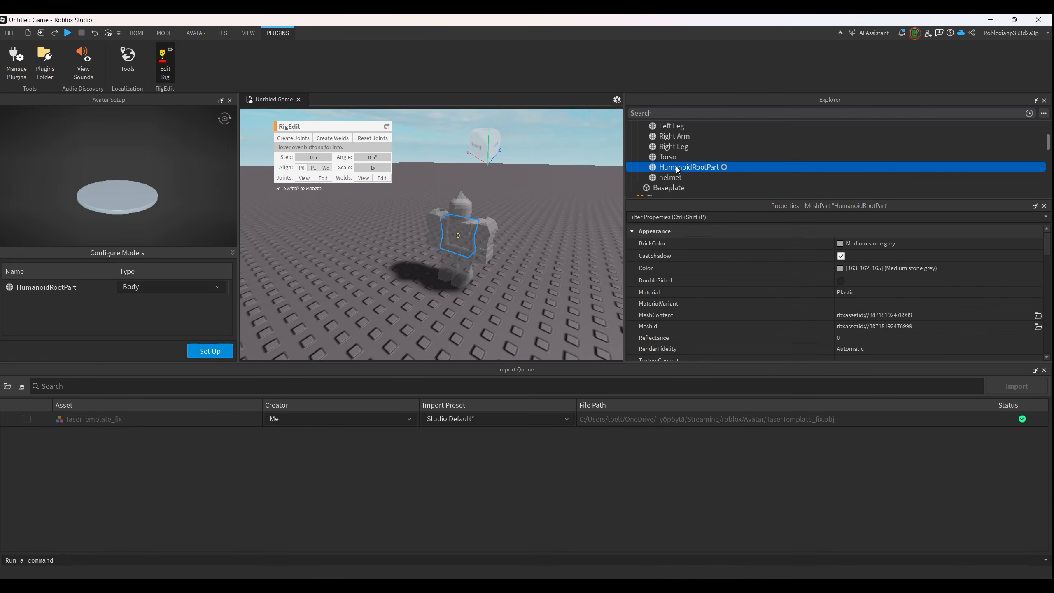
ctrl+click(670, 158)
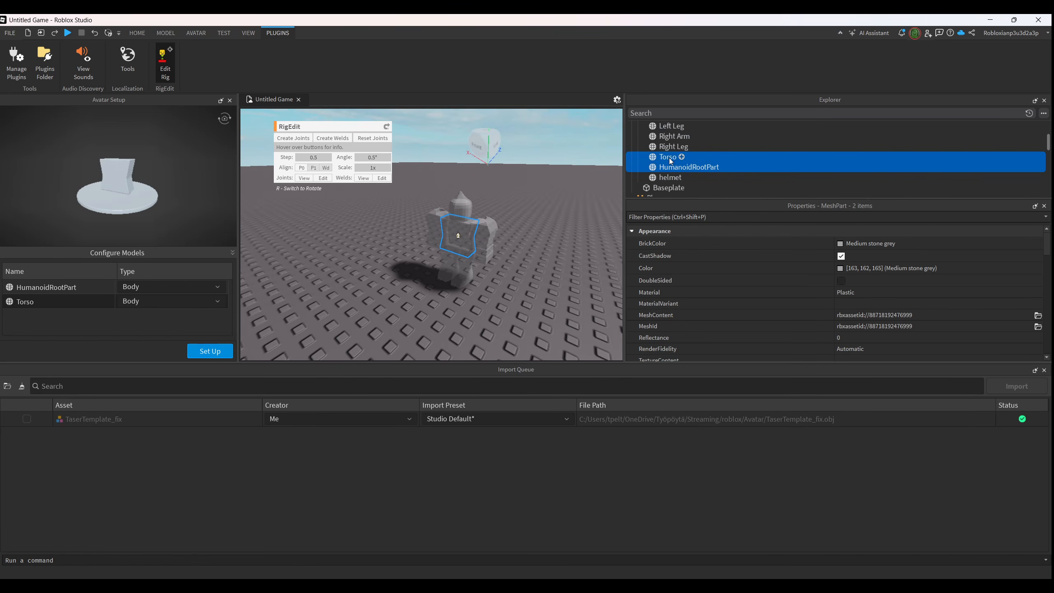
click(293, 138)
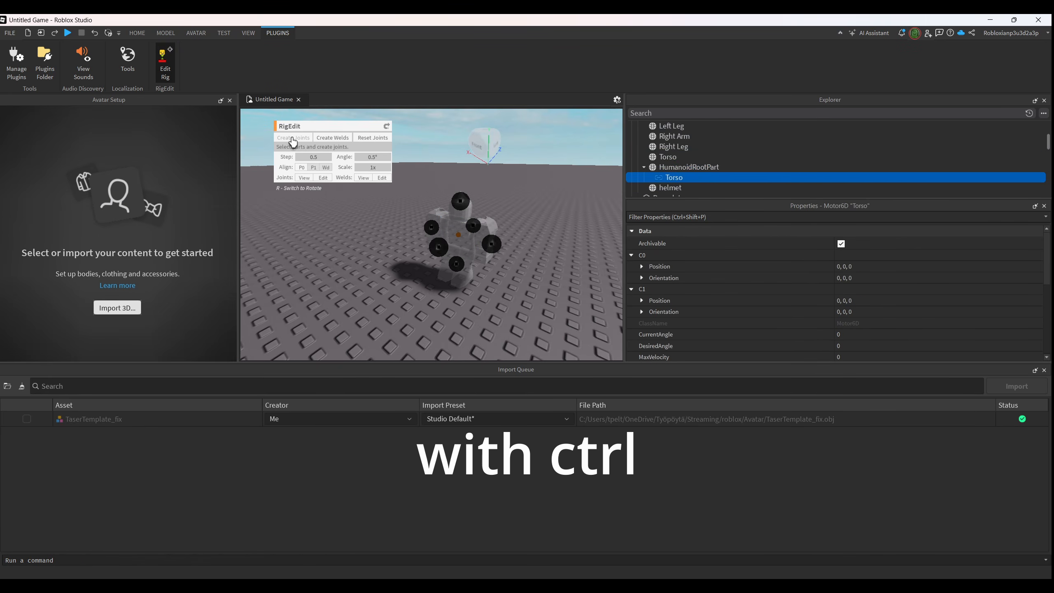
- Create separate RigEdit joints from the HumanoidRootPart to the Right Leg and to the Right Arm
click(673, 171)
ctrl+click(677, 147)
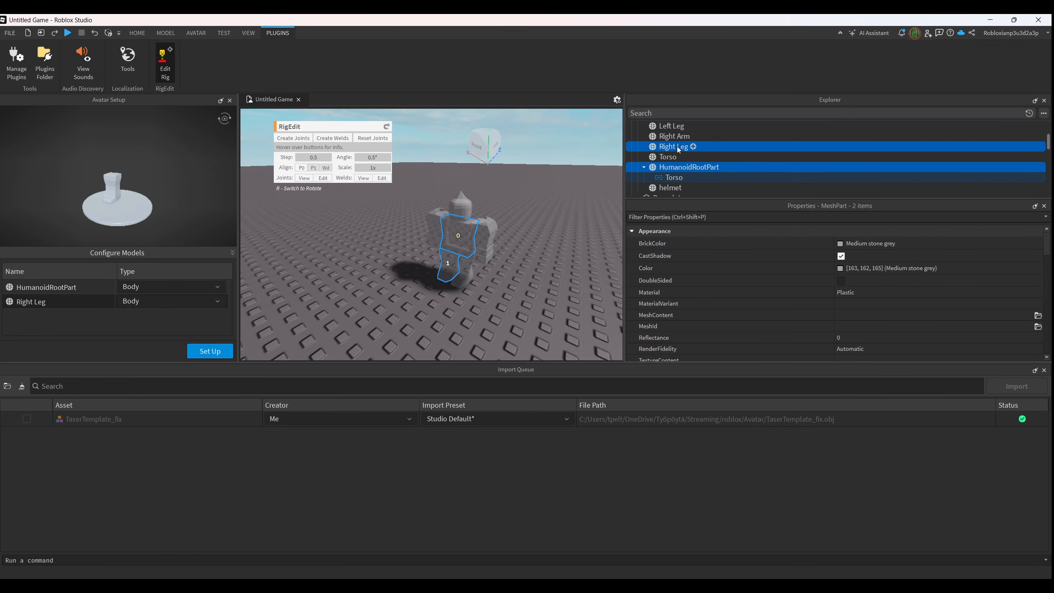
click(304, 138)
click(689, 167)
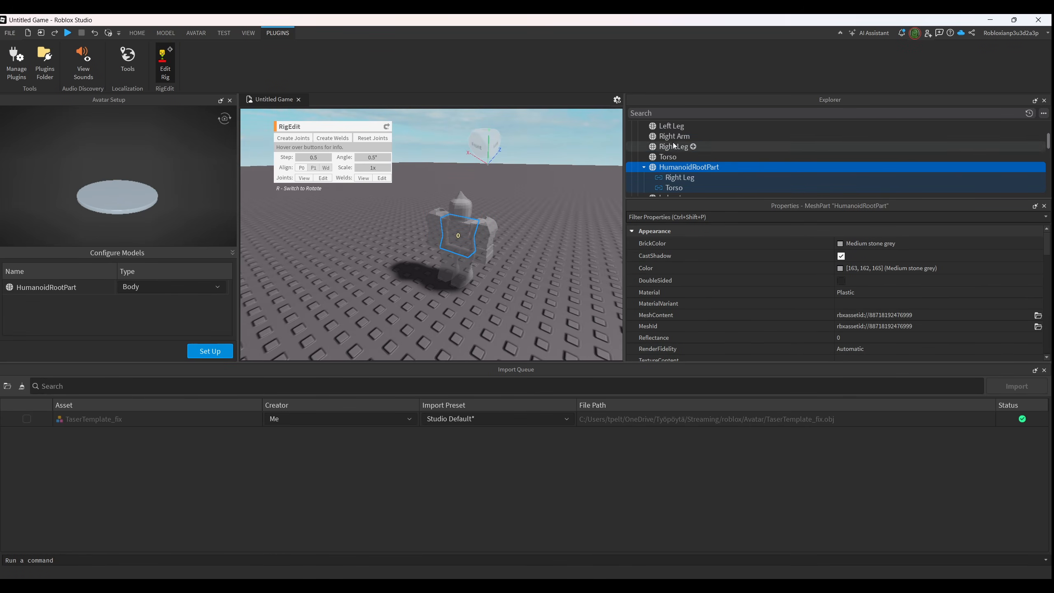
ctrl+click(674, 136)
click(304, 138)
- Create separate RigEdit joints from the HumanoidRootPart to the Left Leg and to the Left Arm
click(663, 169)
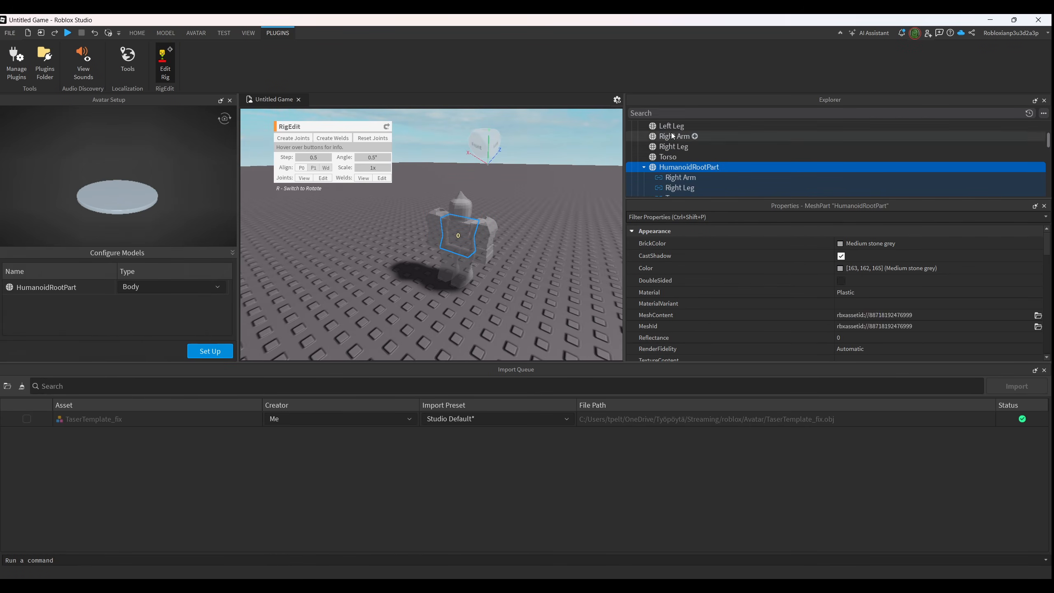
ctrl+click(672, 127)
click(287, 139)
click(686, 169)
scroll(684, 162, up, 1)
ctrl+click(676, 147)
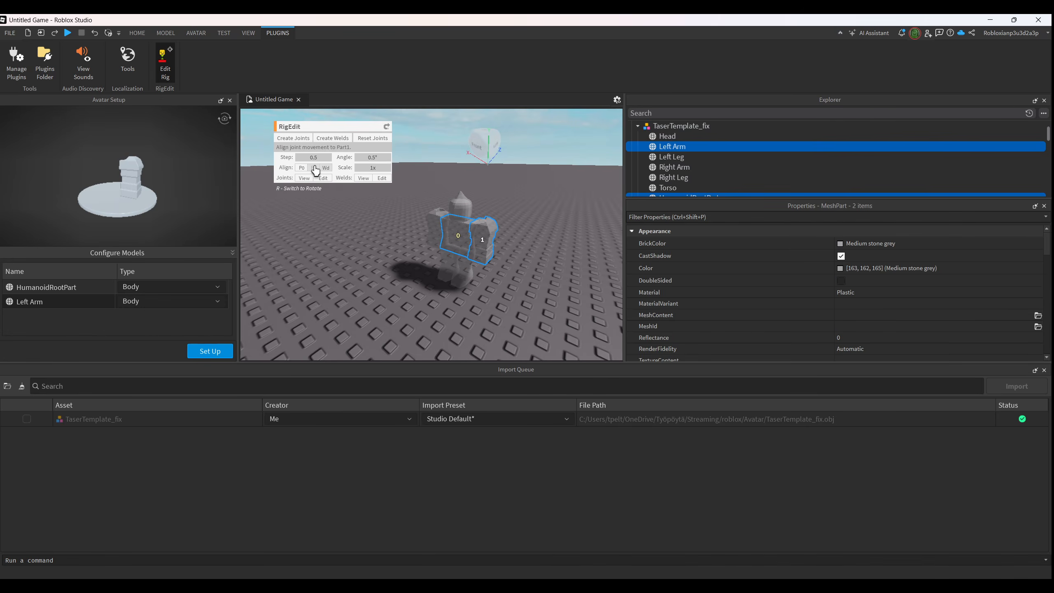
click(295, 139)
- Create a RigEdit joint from the HumanoidRootPart to the Head
scroll(685, 184, up, 1)
click(697, 165)
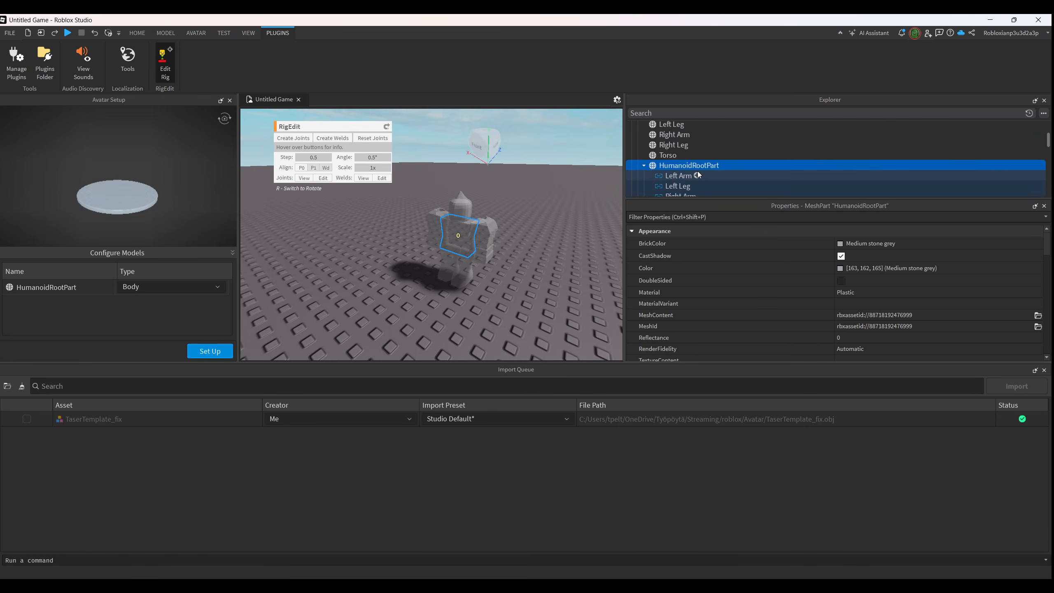
scroll(701, 175, up, 1)
ctrl+click(681, 134)
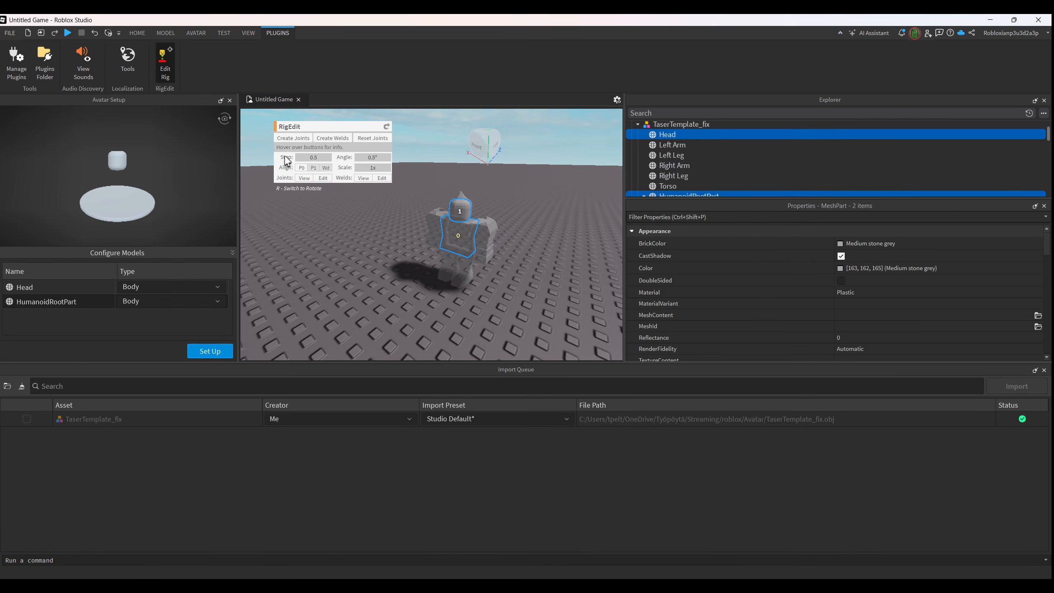
click(293, 138)
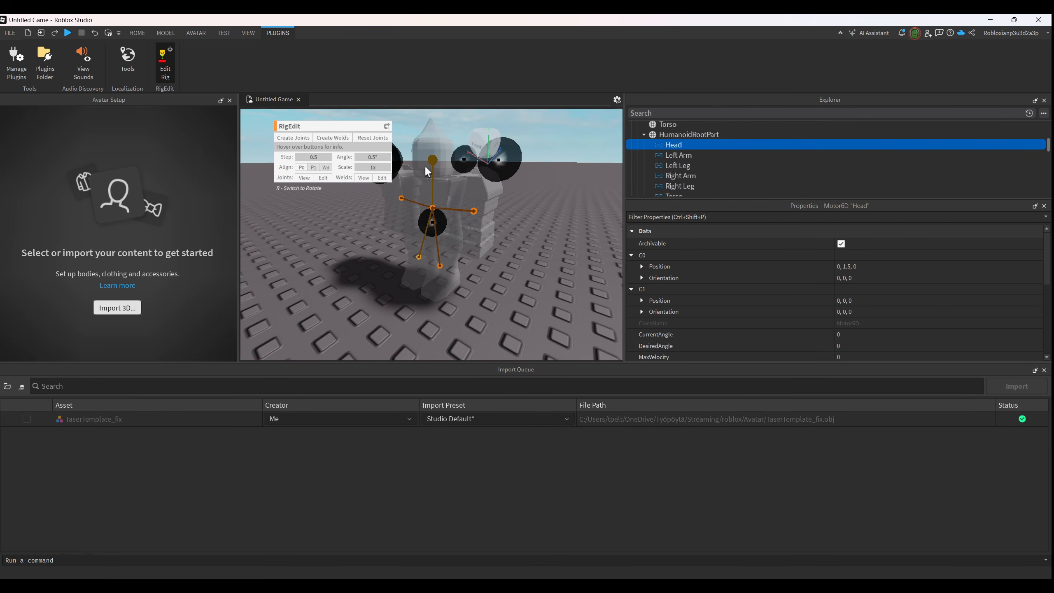
- Create a RigEdit weld from the Head to the helmet, with the Head as the first part
scroll(540, 226, down, 3)
scroll(736, 171, down, 1)
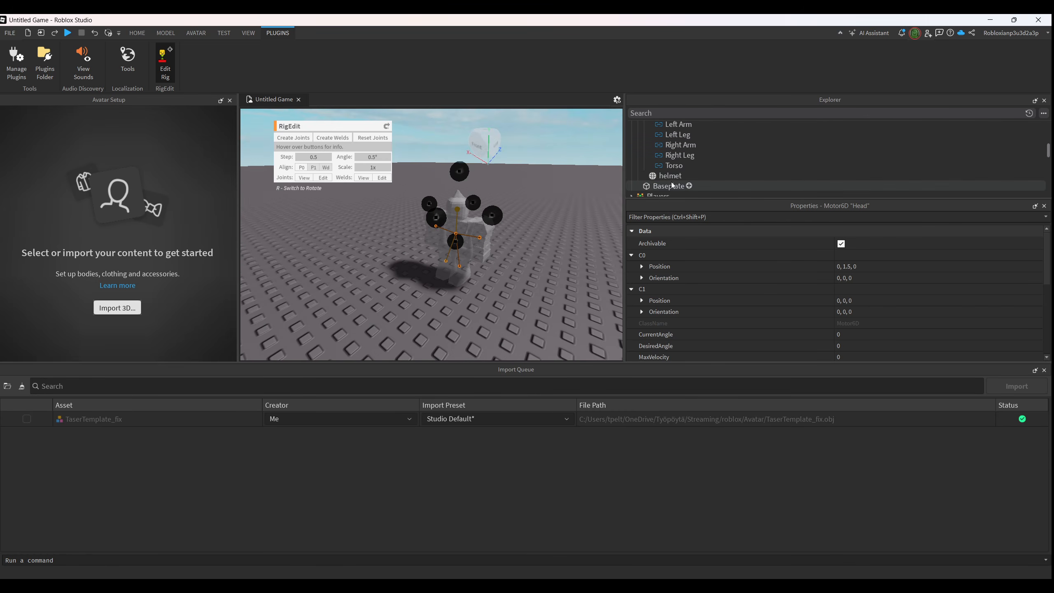
click(668, 177)
scroll(680, 177, up, 3)
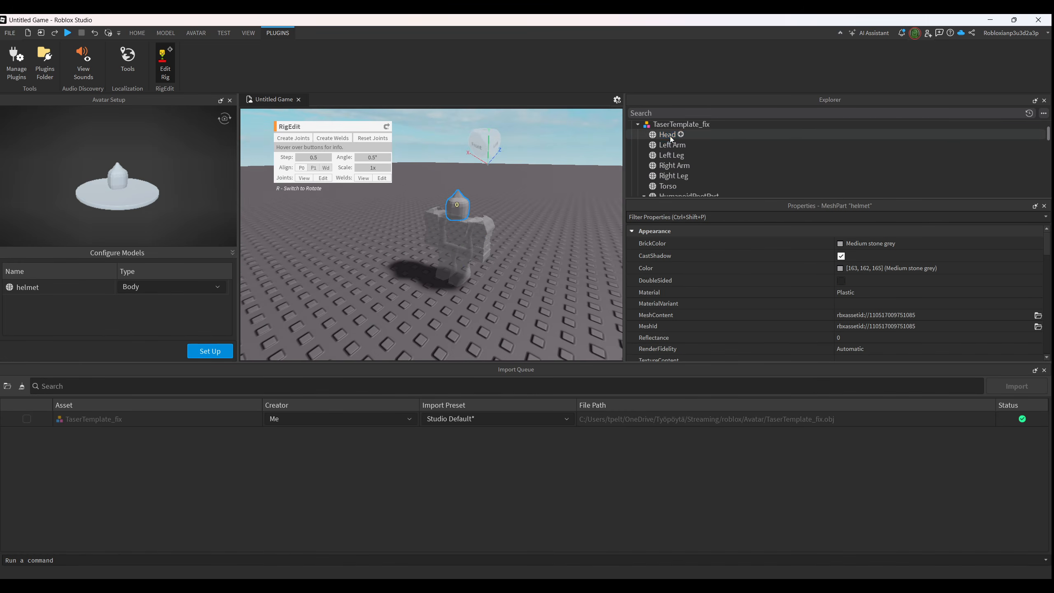
click(670, 136)
scroll(678, 153, down, 1)
scroll(683, 178, down, 3)
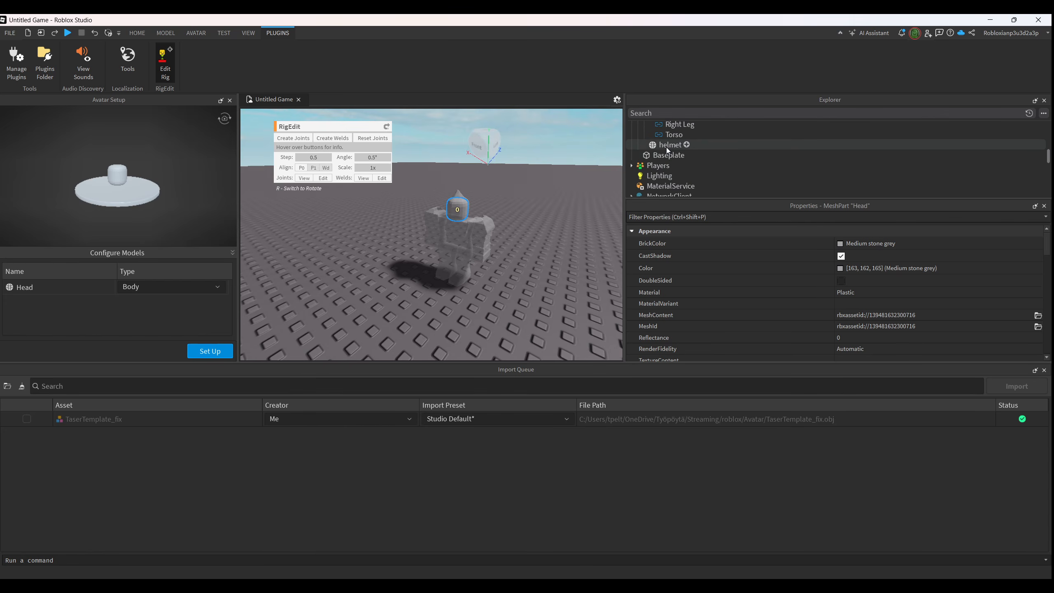
ctrl+click(670, 144)
click(334, 139)
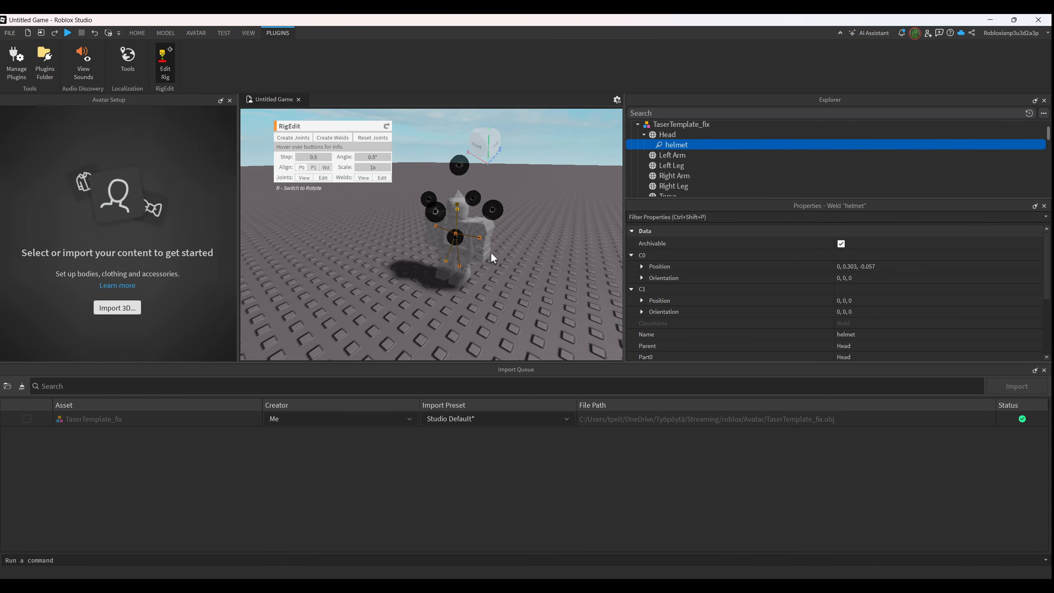
scroll(492, 255, up, 5)
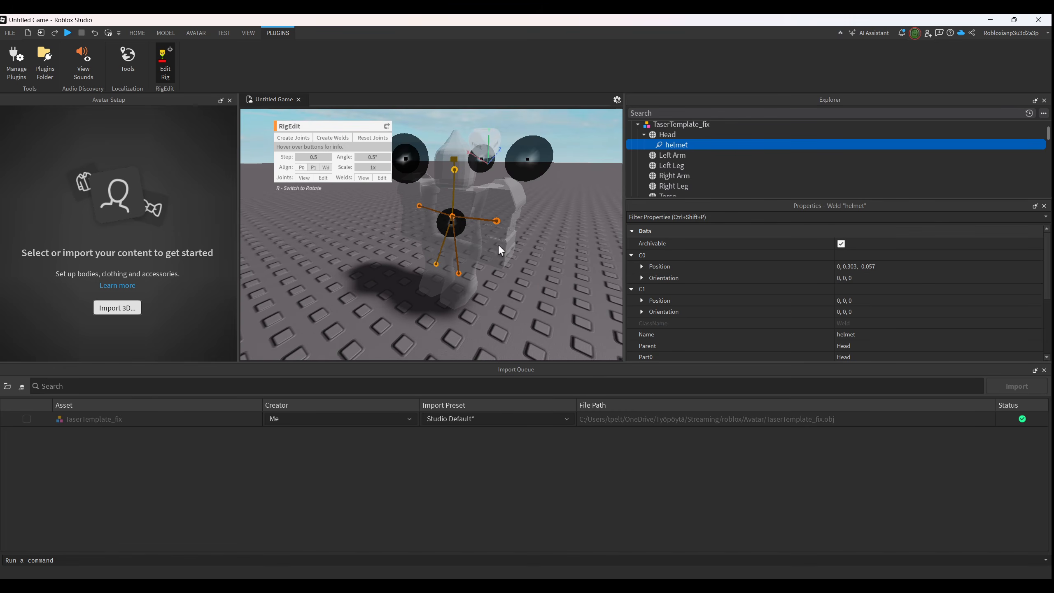
- Move the Left Arm joint 0.5 studs up and 0.5 studs inward so it sits at the shoulder
click(496, 222)
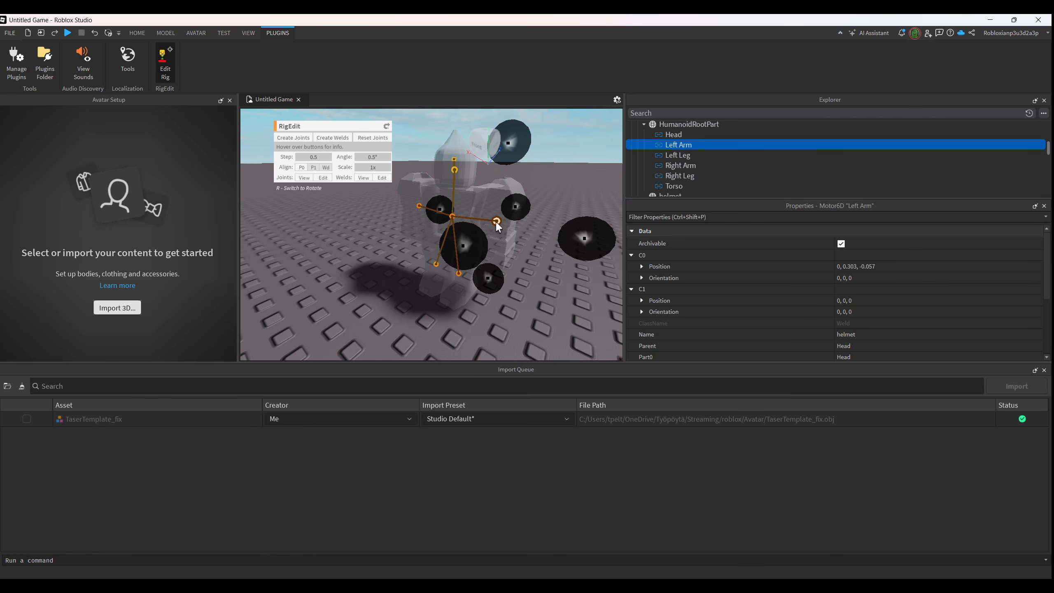
drag(513, 149, 378, 149)
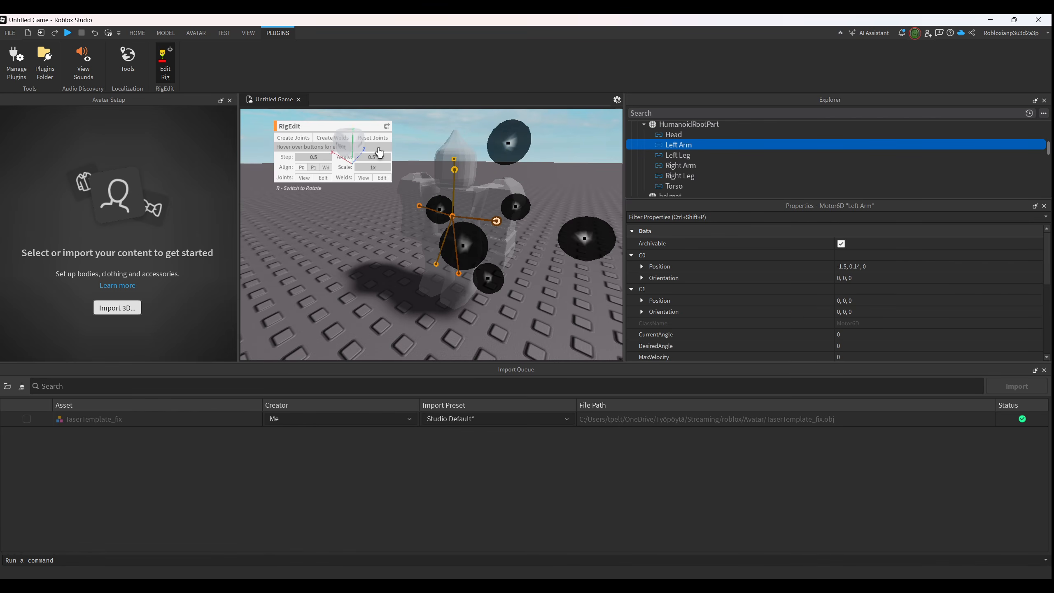
drag(513, 144, 512, 118)
drag(596, 228, 577, 225)
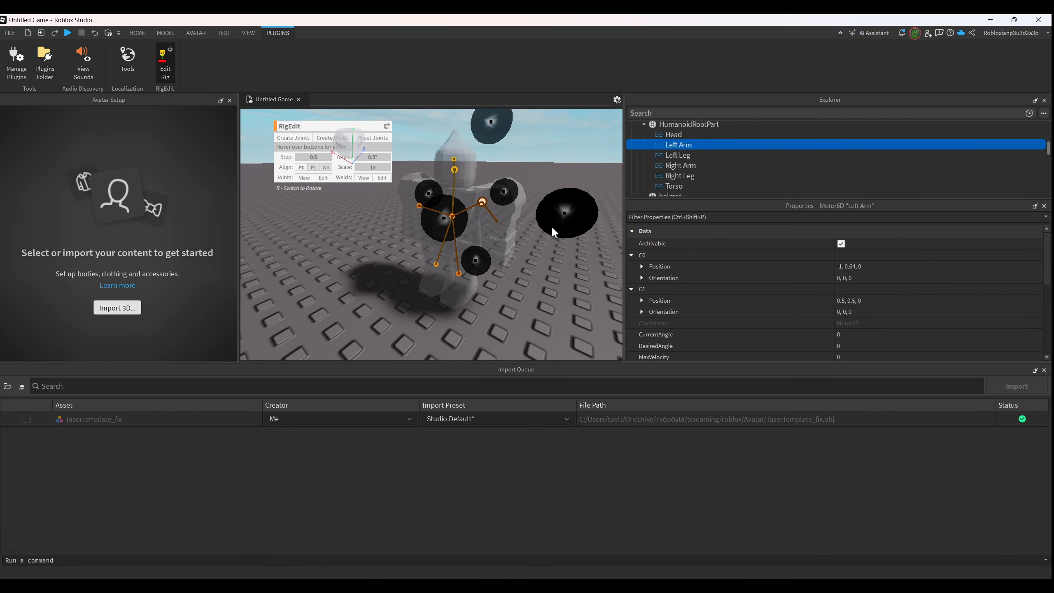
- Move the Right Arm joint to the shoulder and raise the Left Leg and Right Leg joints to the hips
click(419, 207)
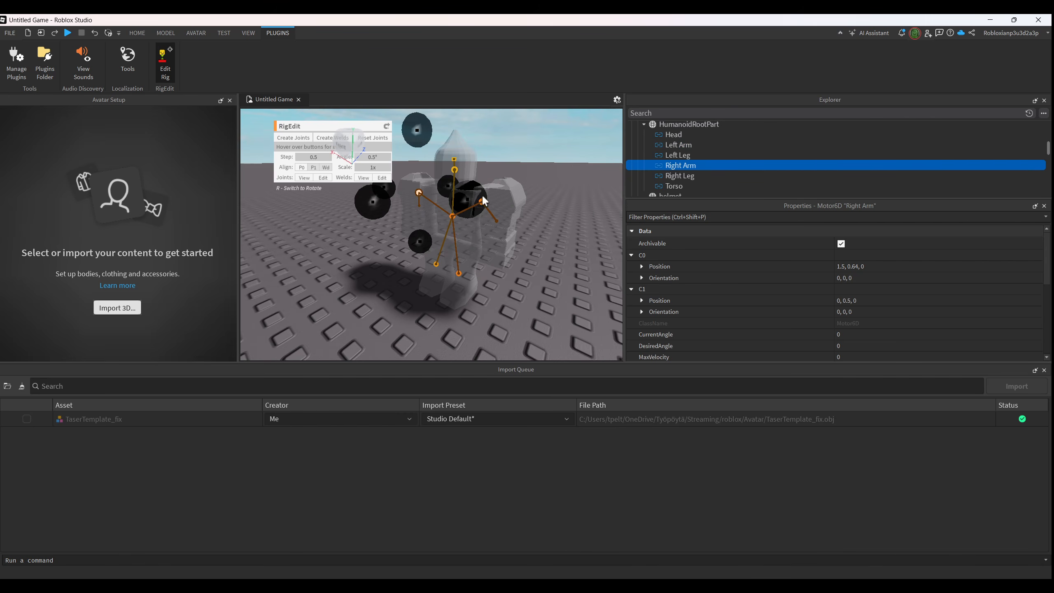
click(458, 274)
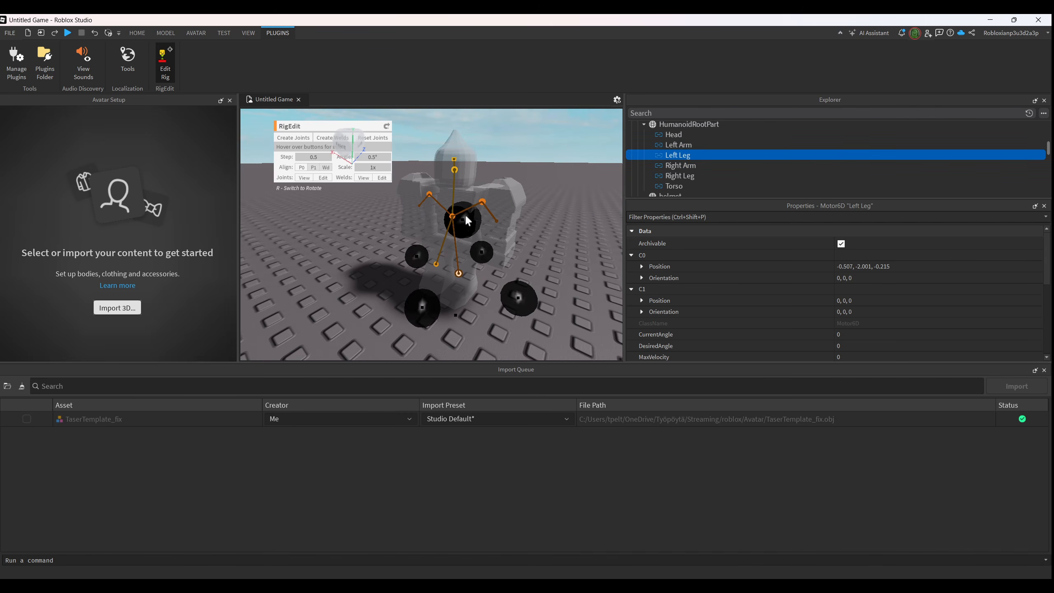
click(436, 265)
click(455, 170)
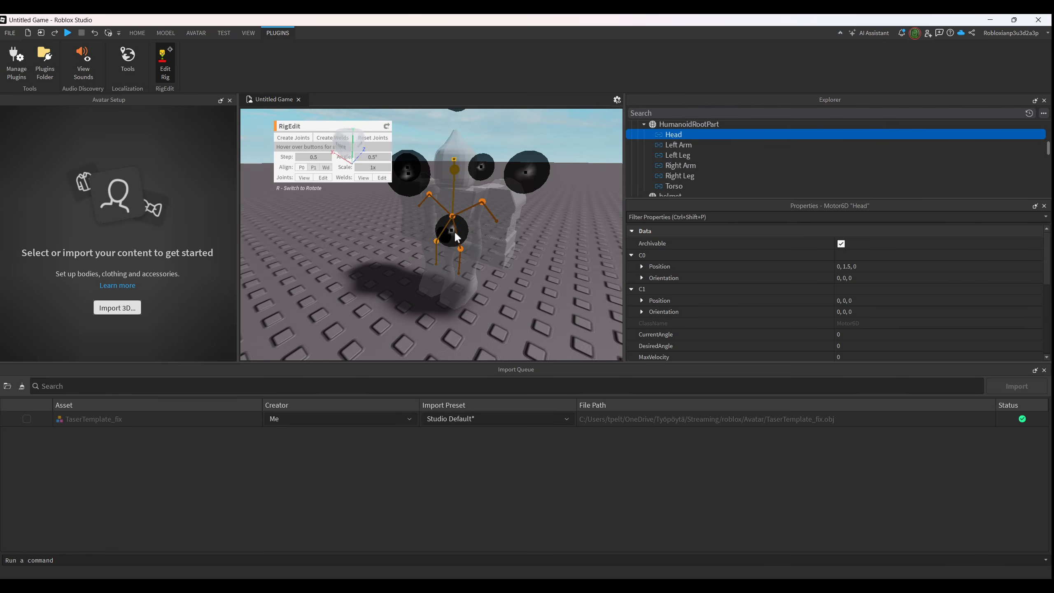
- Inspect the repositioned arm and leg joints around the character and exit RigEdit's rig editing mode
click(503, 266)
right_drag(504, 266, 537, 265)
scroll(537, 265, down, 2)
scroll(535, 266, up, 3)
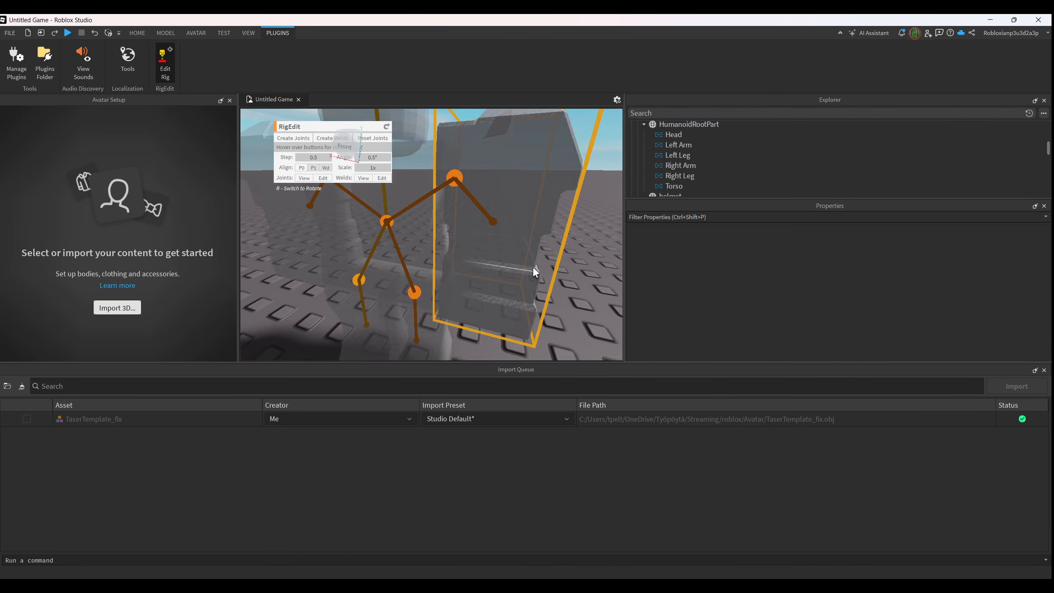
scroll(527, 272, down, 3)
middle_drag(526, 290, 530, 252)
scroll(531, 247, up, 3)
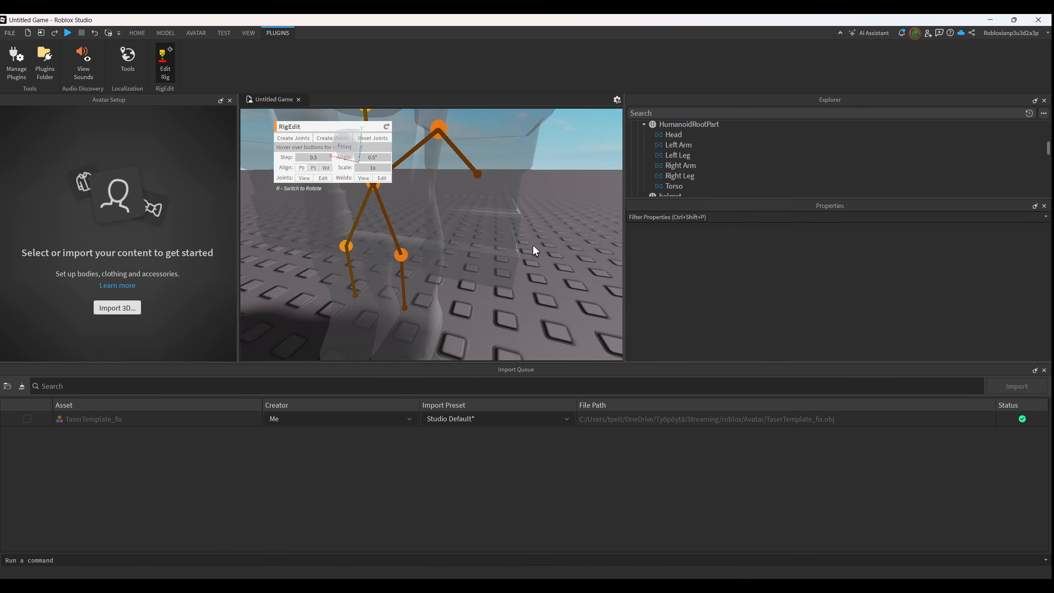
scroll(531, 246, down, 3)
click(166, 64)
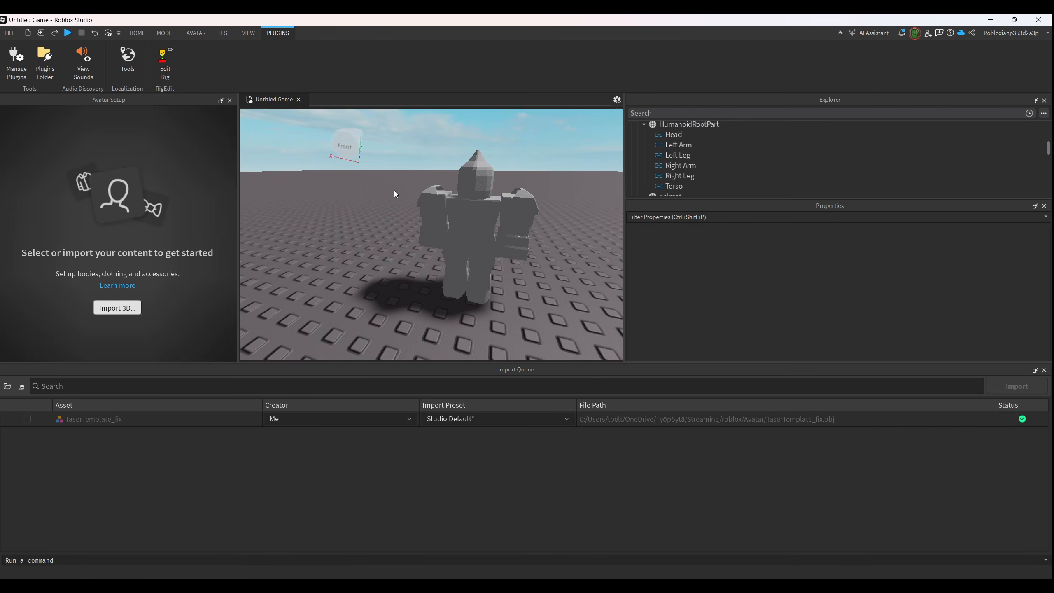
- Rename the TaserTemplate_fix model in the Workspace as StarterCharacter
scroll(699, 176, up, 5)
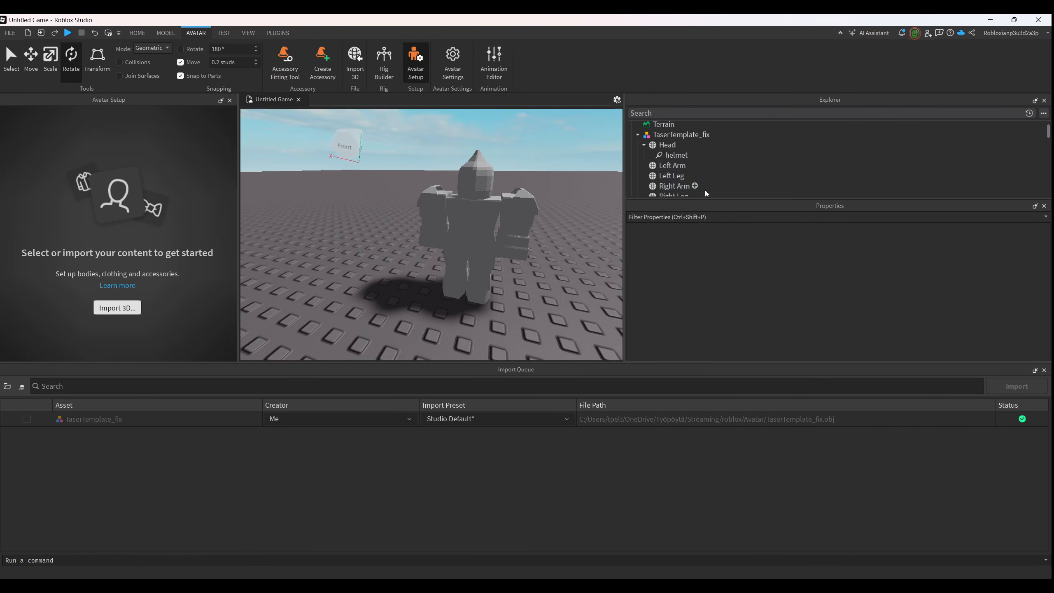
click(688, 137)
click(688, 138)
scroll(689, 140, up, 1)
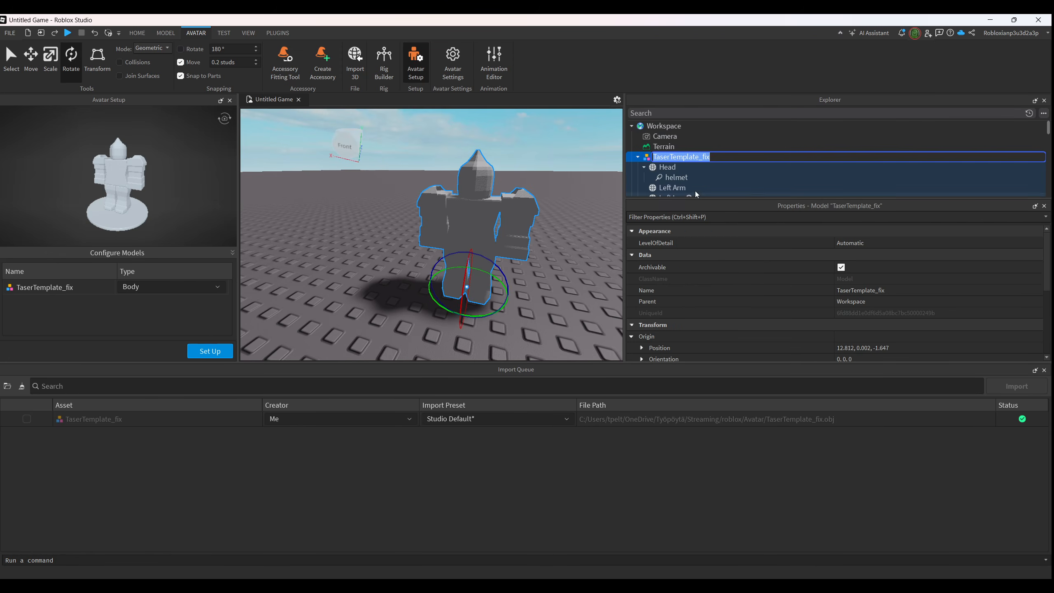
text(StarterCharacter)
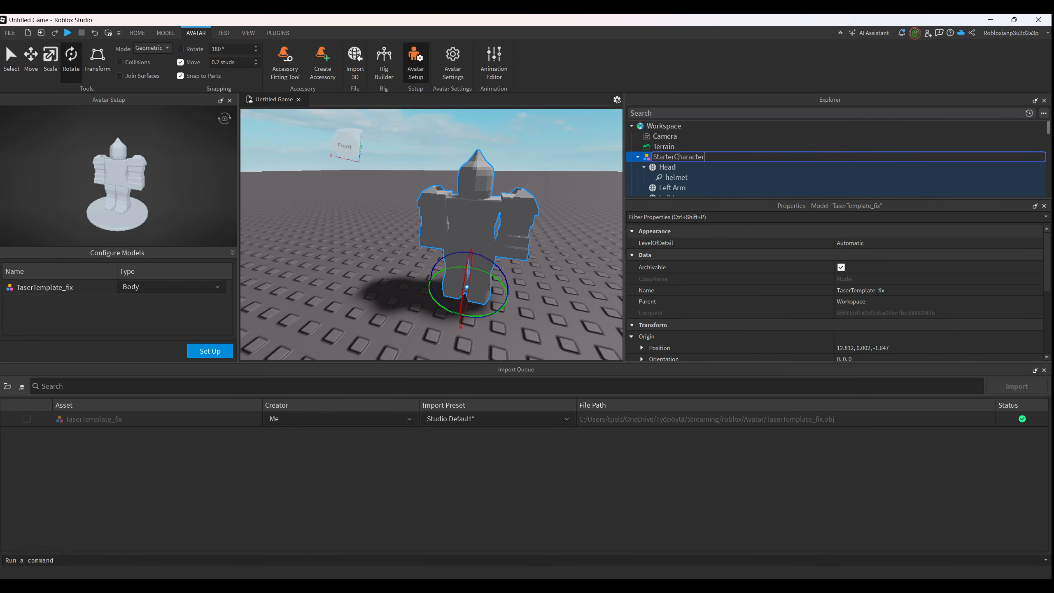
key(Return)
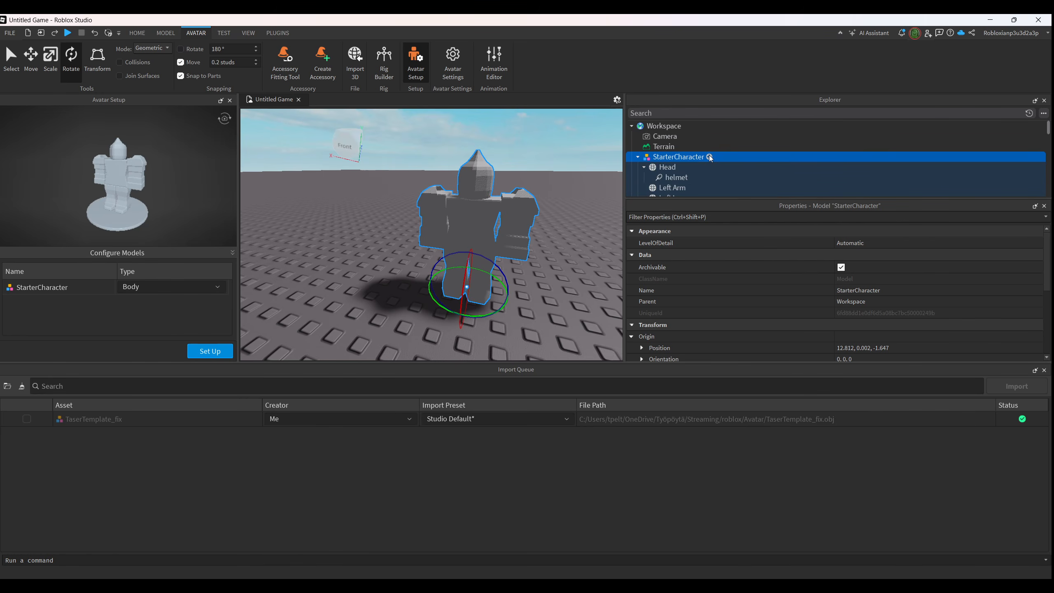
- Add a Humanoid object inside the StarterCharacter model
click(709, 157)
click(630, 198)
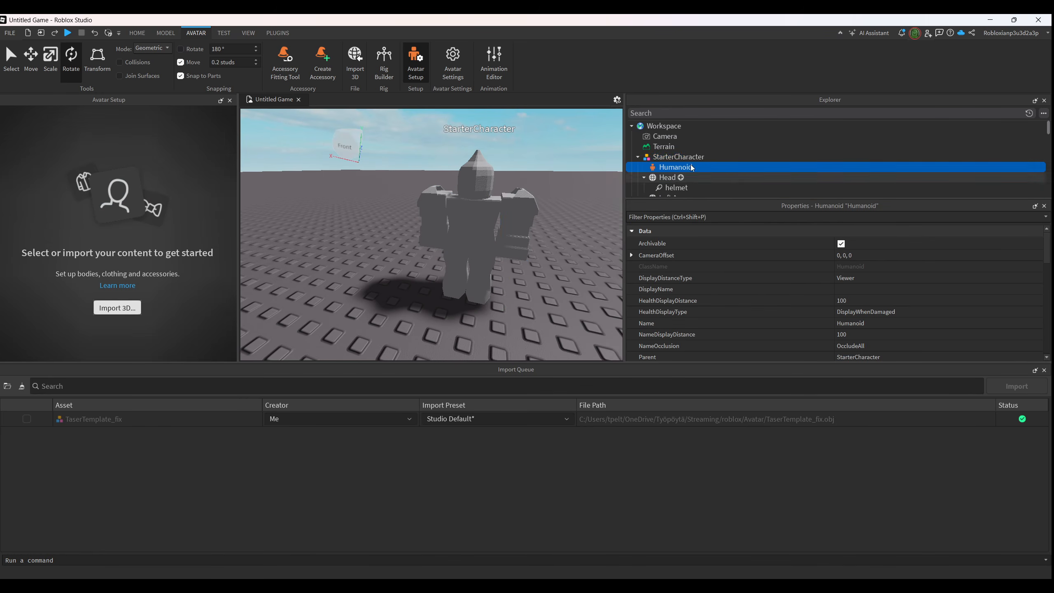
scroll(689, 169, down, 3)
scroll(680, 168, up, 3)
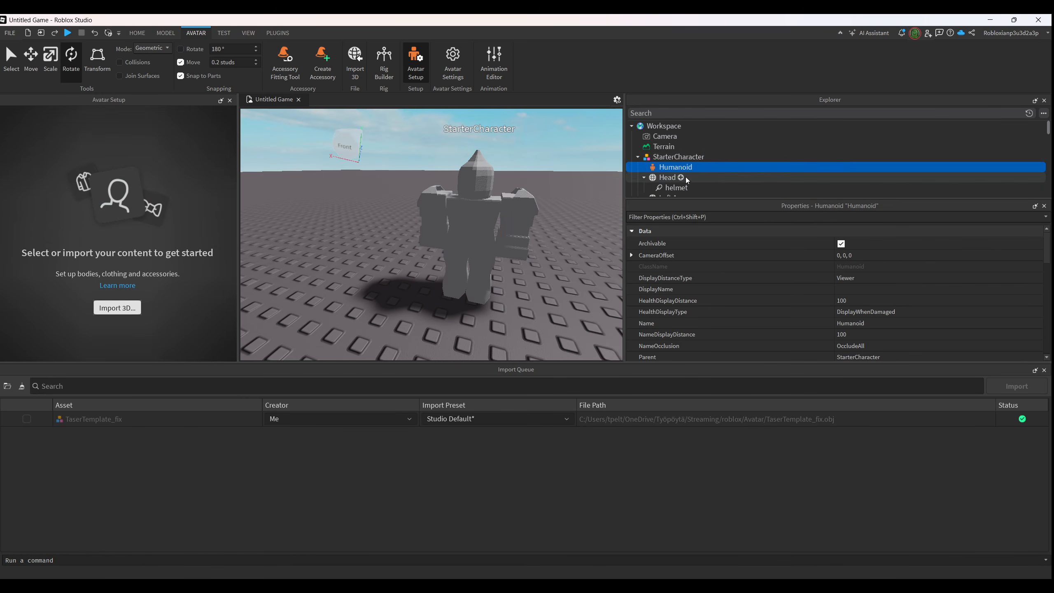
- Open the StarterCharacter model in the Animation Editor and name the new animation walk
click(676, 157)
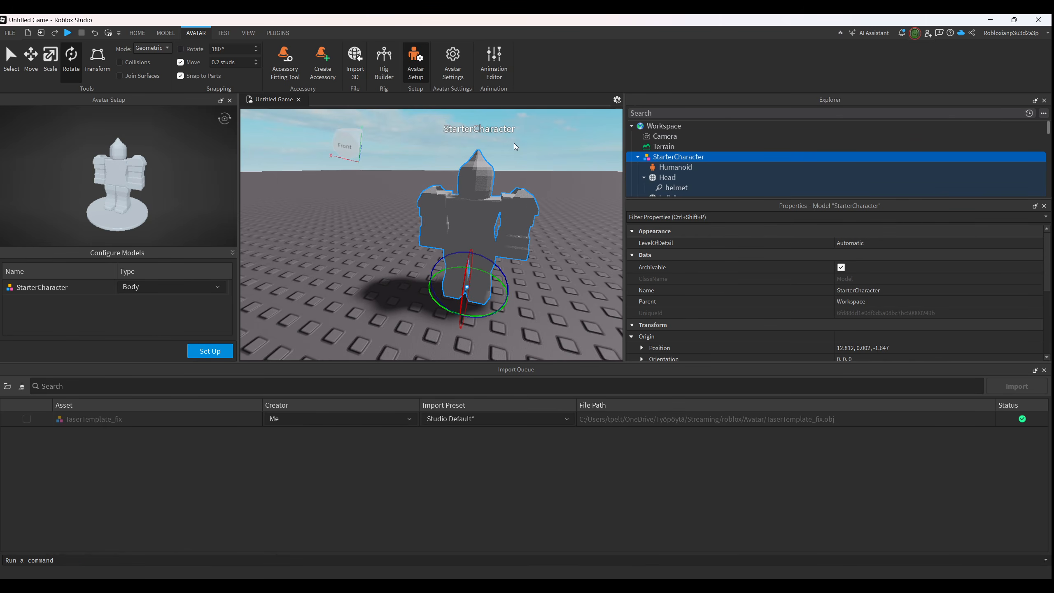
click(495, 61)
click(493, 244)
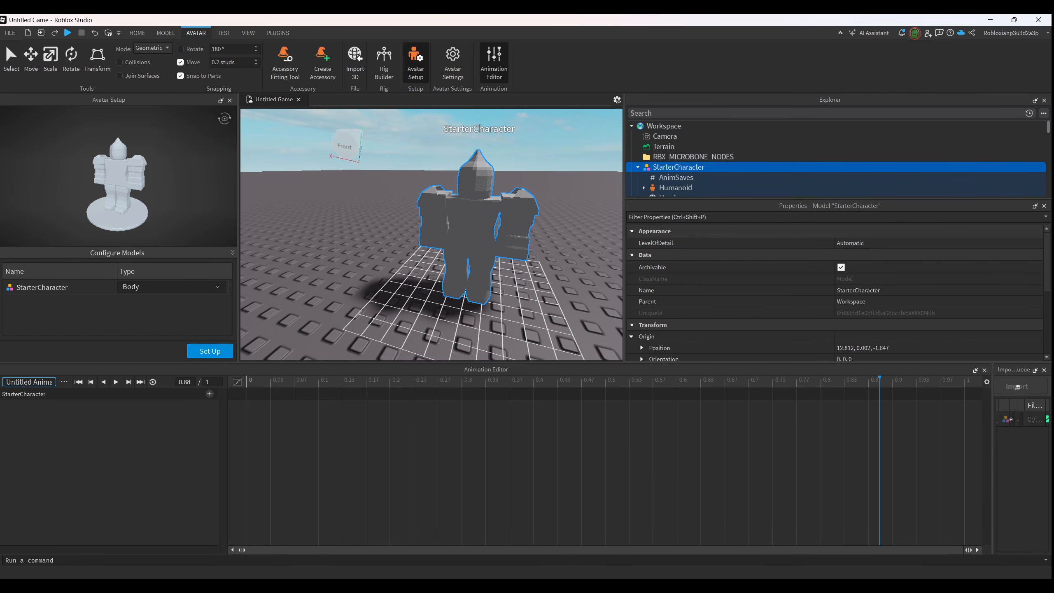
click(24, 382)
text(walk)
- Rotate the Left Leg and Right Leg into a stride pose at 0.3 on the walk timeline
middle_drag(488, 295, 475, 290)
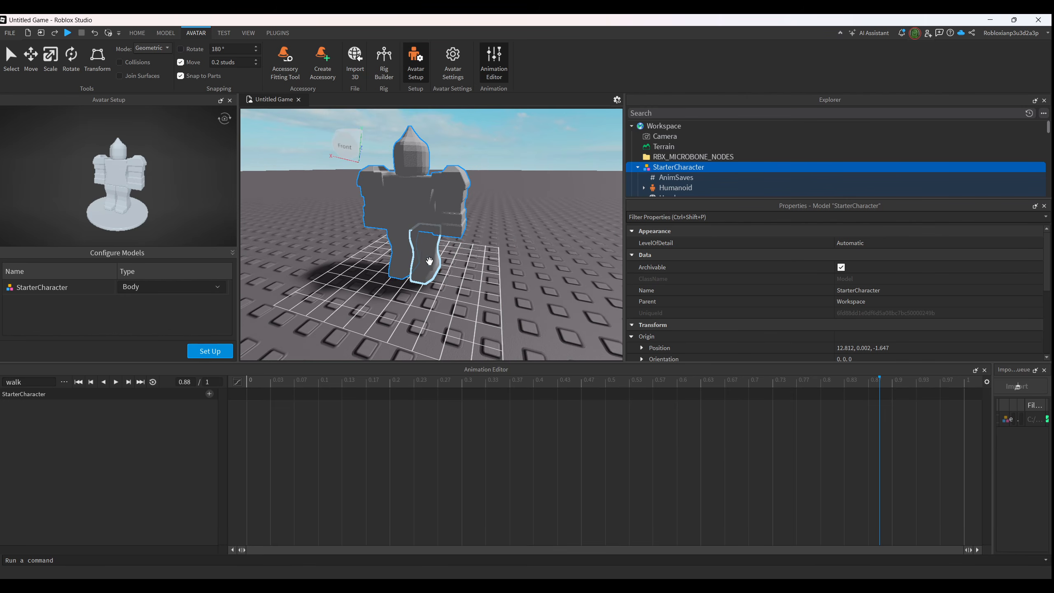
click(428, 258)
drag(411, 388, 466, 388)
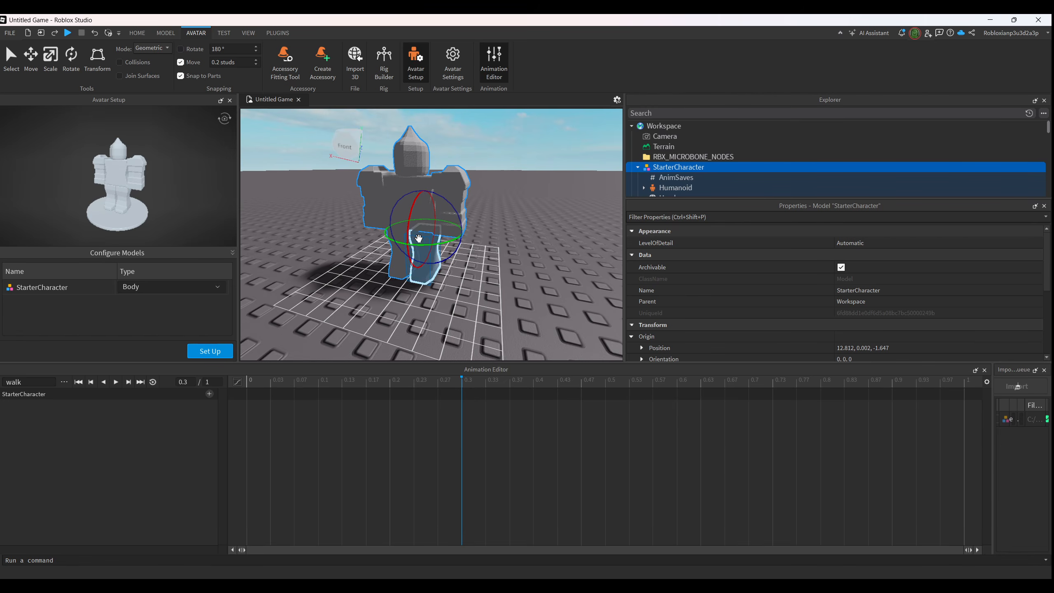
drag(406, 233, 381, 248)
click(387, 249)
- Swing the Left Arm and Right Arm in opposite directions at 0.3 on the walk timeline
click(415, 198)
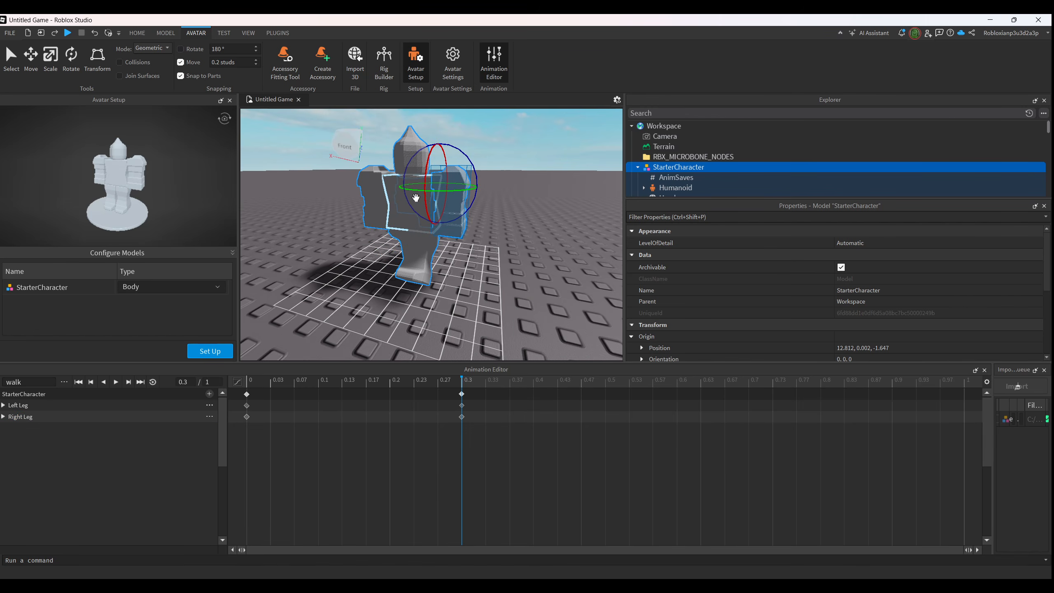
drag(426, 200, 430, 213)
click(372, 213)
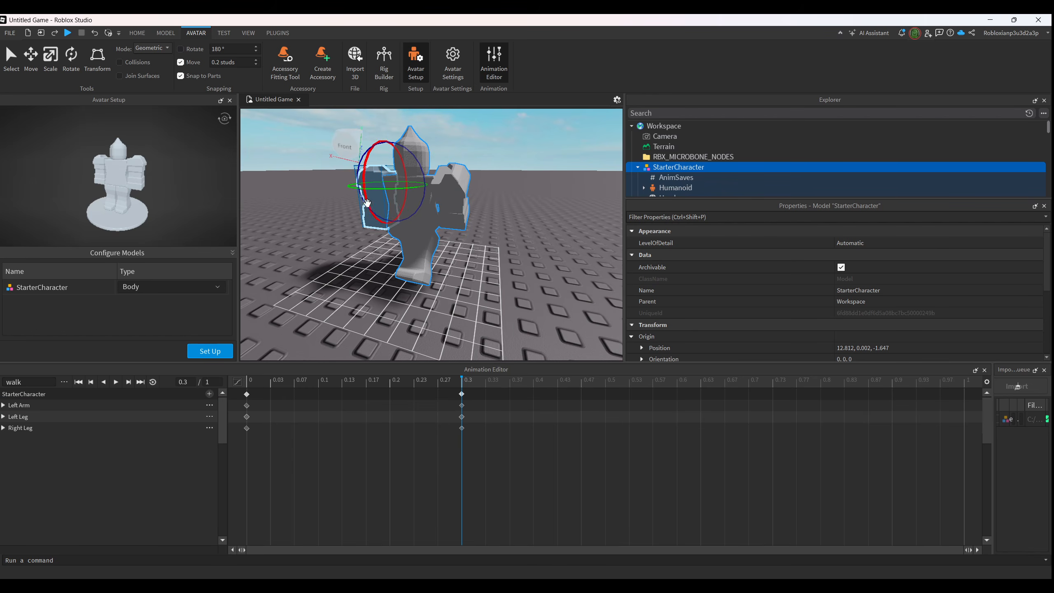
drag(367, 202, 361, 182)
- Rotate the Left Leg and Right Leg into the opposite stride at 0.6 on the walk timeline
click(680, 392)
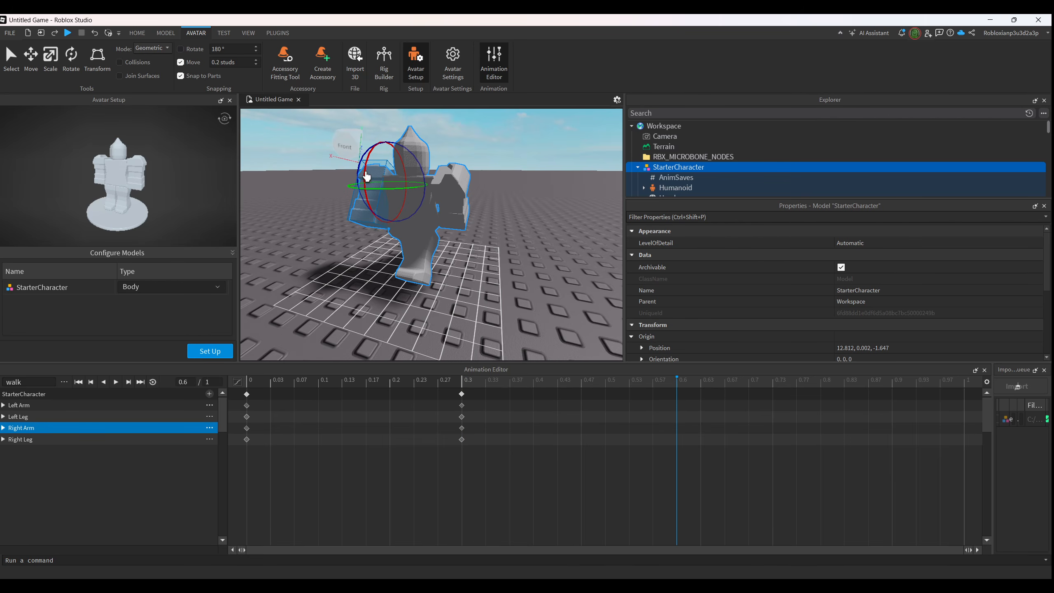
click(415, 249)
drag(419, 219, 411, 262)
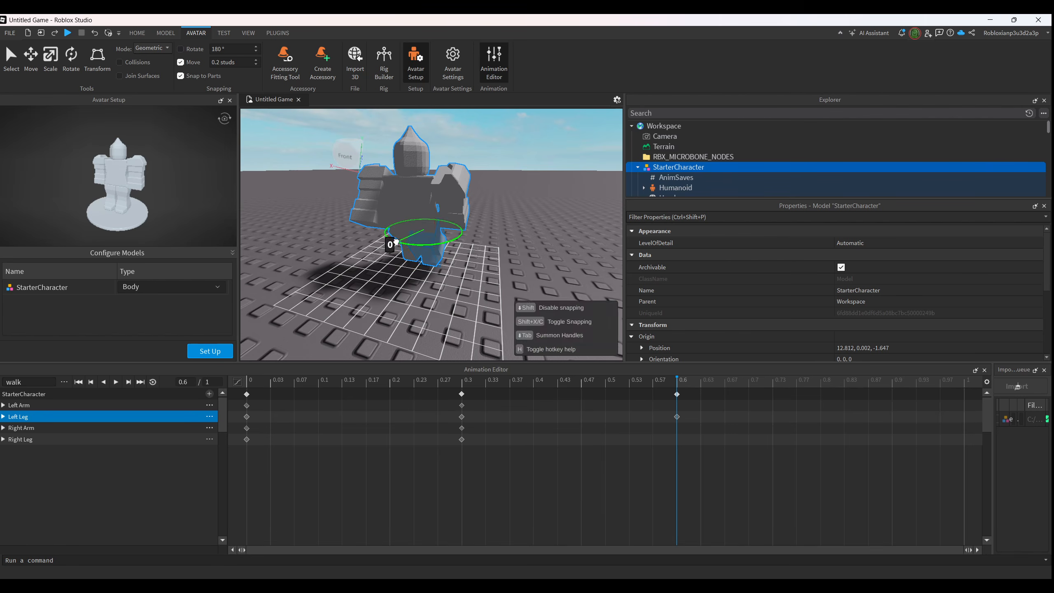
click(398, 261)
middle_drag(403, 254, 419, 252)
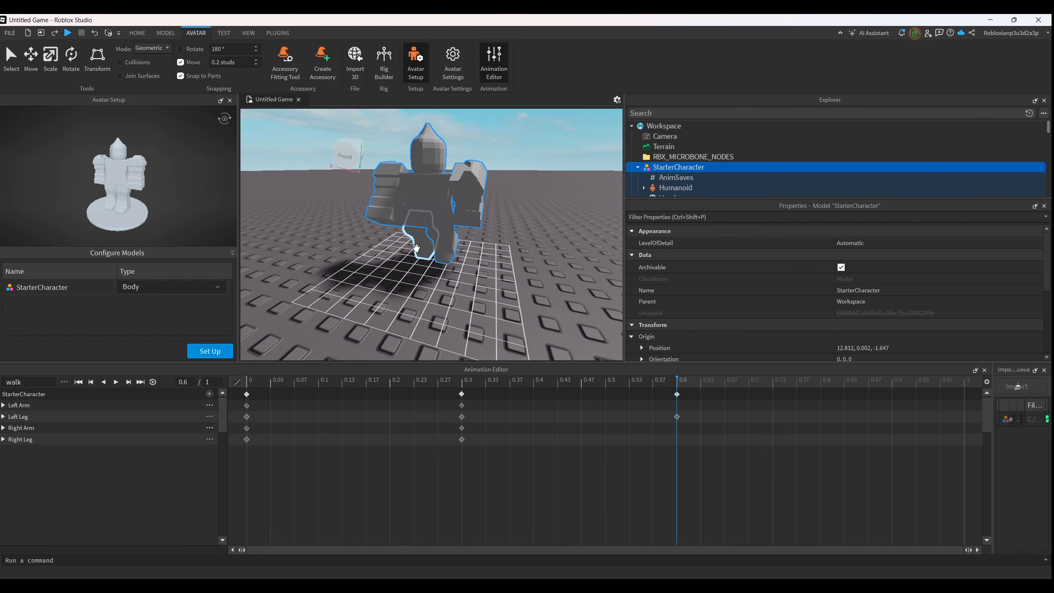
click(418, 250)
drag(397, 233, 413, 183)
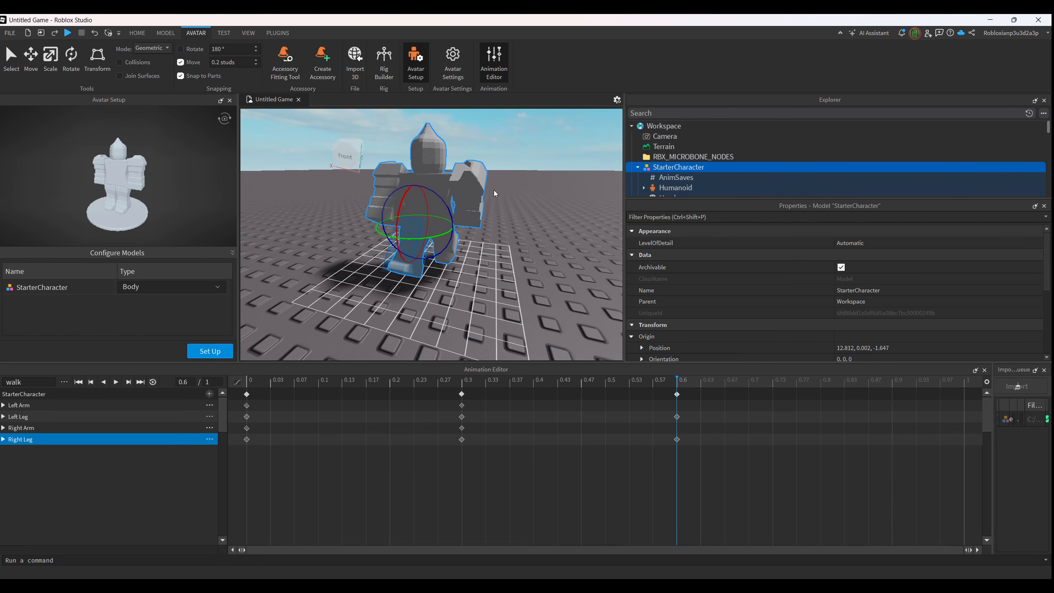
- Reverse the swing of the Left Arm and Right Arm at 0.6 on the walk timeline
click(475, 194)
drag(455, 216, 389, 209)
click(384, 190)
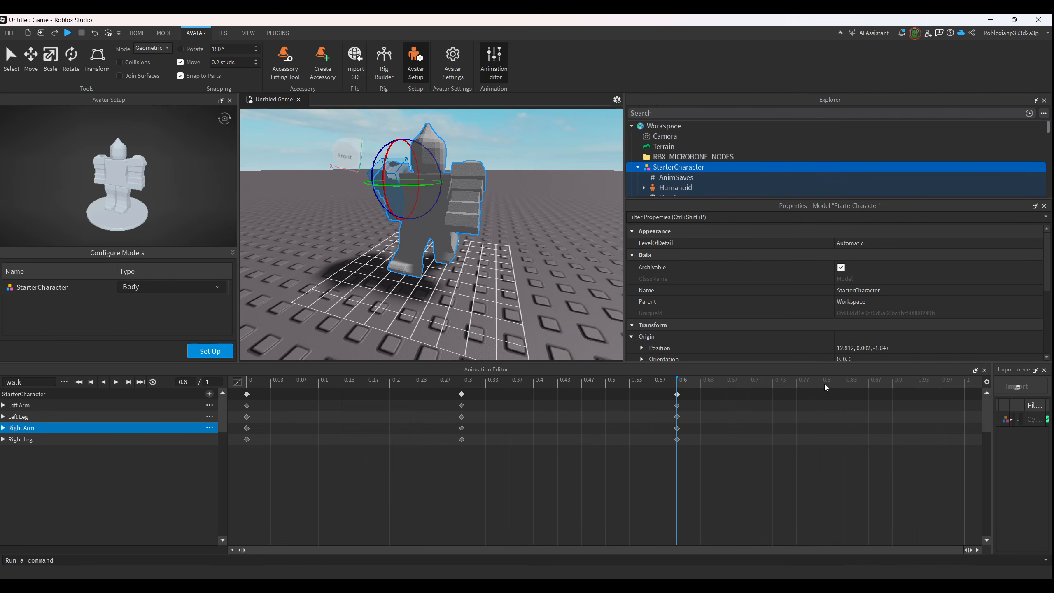
- Pose both arms and both legs at 1 on the timeline to complete the walk cycle
drag(897, 384, 960, 391)
drag(417, 165, 398, 252)
click(464, 206)
click(394, 215)
click(406, 245)
drag(429, 253, 424, 236)
- Preview the walk animation, turn on looping, and play it again before stopping playback
key(space)
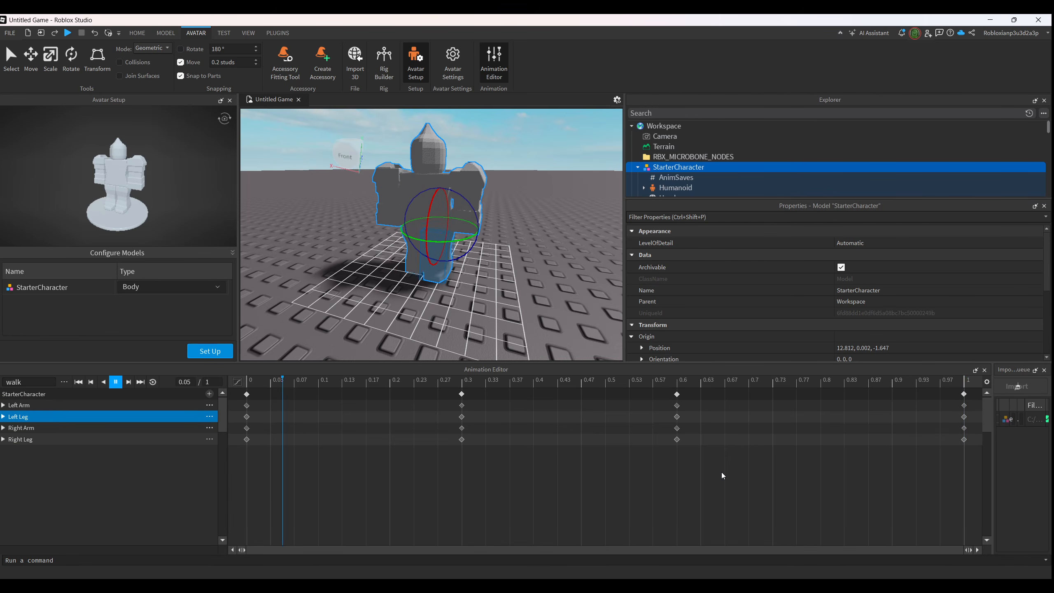
click(153, 382)
click(328, 466)
key(space)
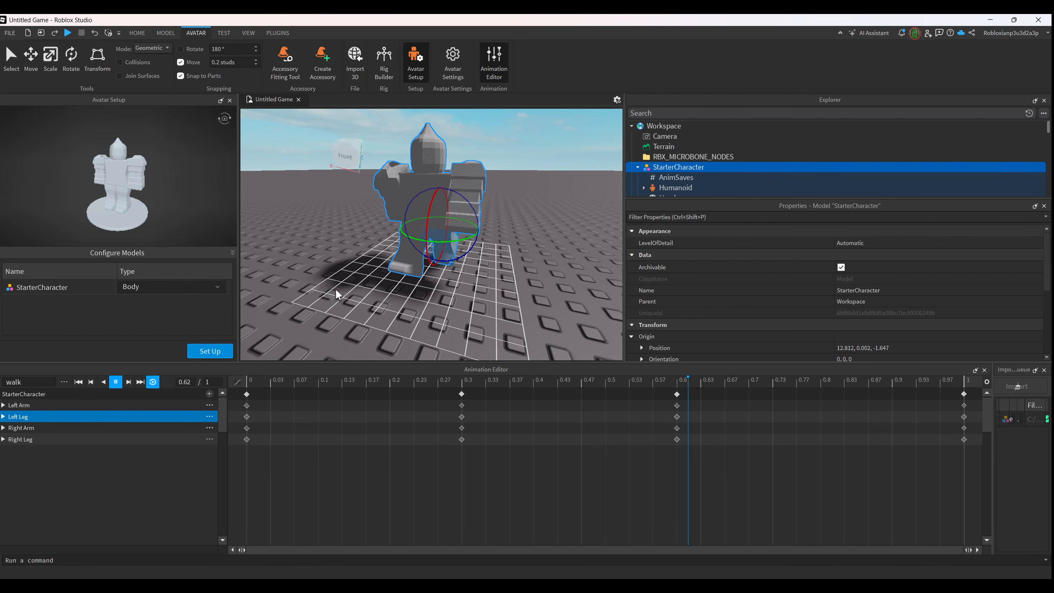
key(space)
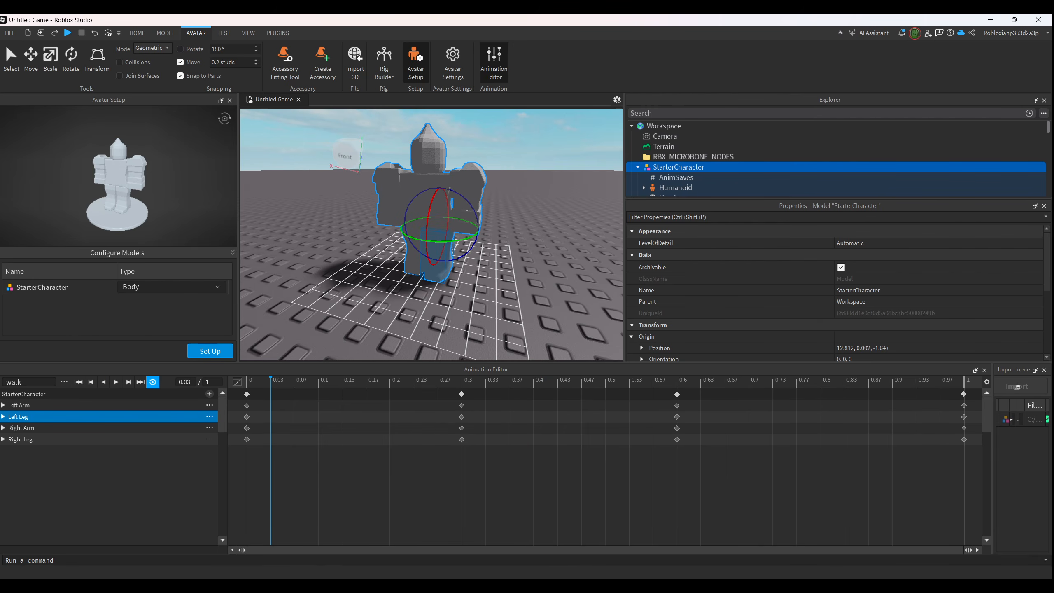
- Publish the animation to Roblox with the title walk and the creator set to Me
click(109, 496)
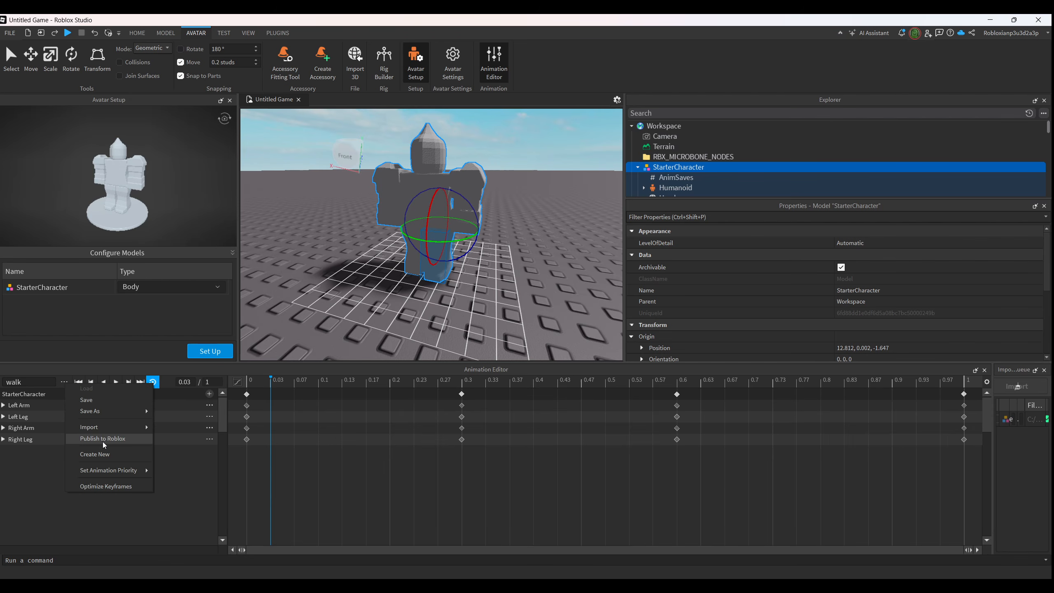
click(103, 439)
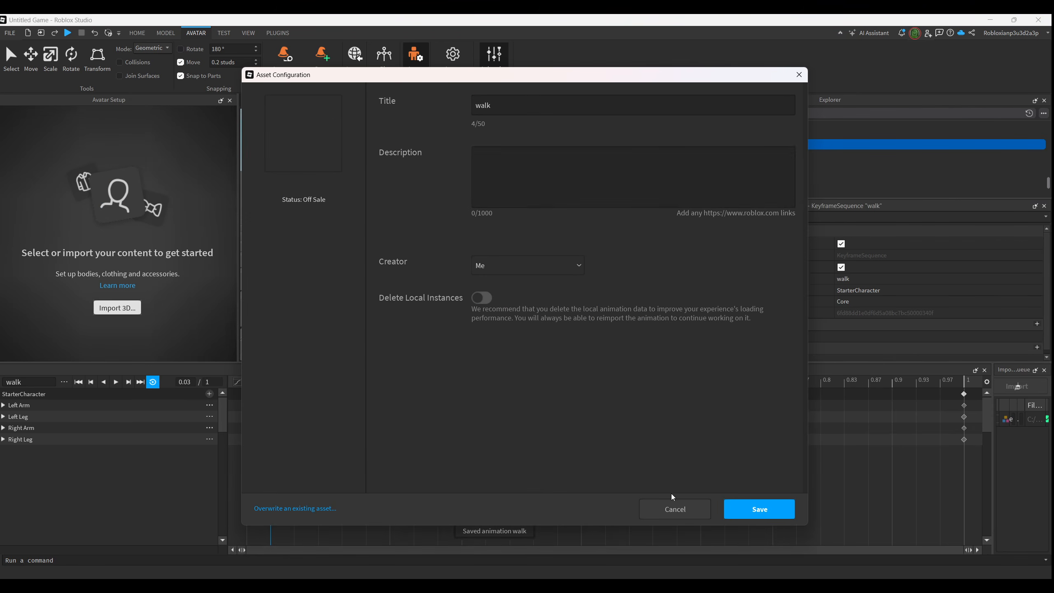
click(764, 512)
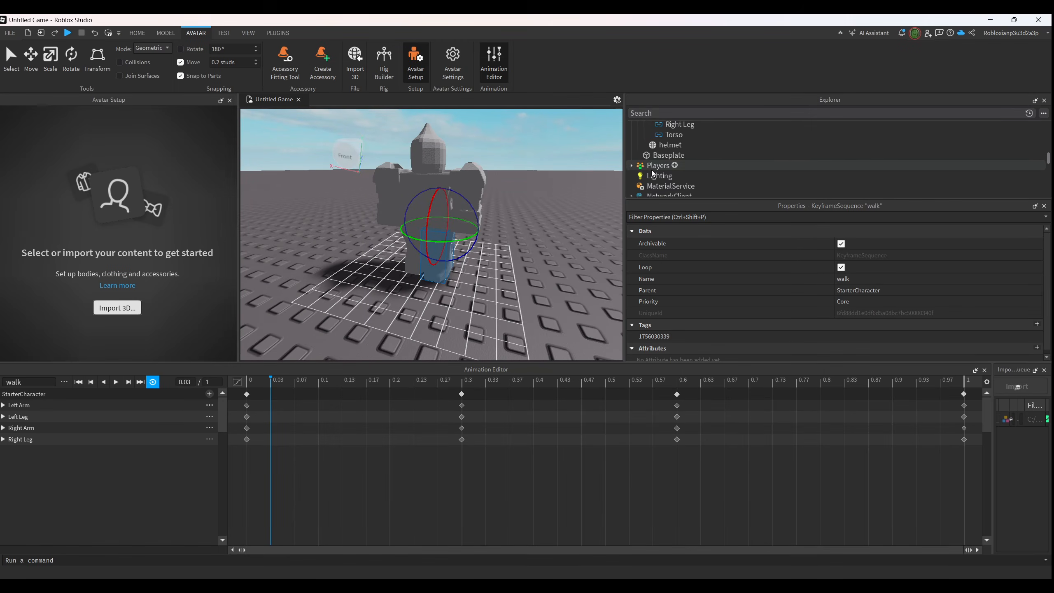
- Insert a new script object into StarterCharacterScripts under StarterPlayer
scroll(663, 177, up, 5)
scroll(663, 176, down, 4)
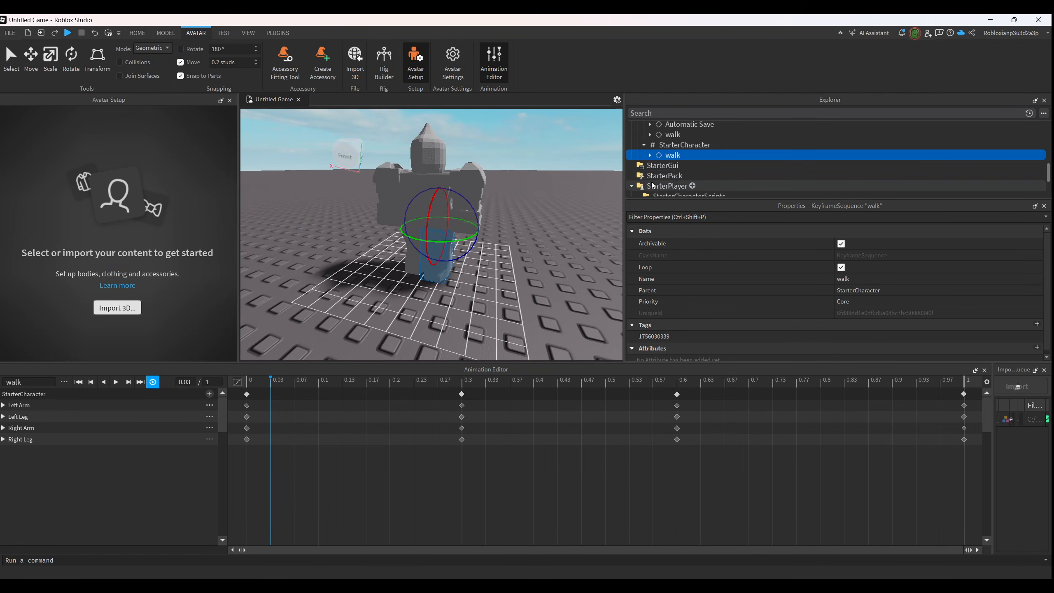
click(648, 185)
scroll(660, 170, down, 2)
click(668, 156)
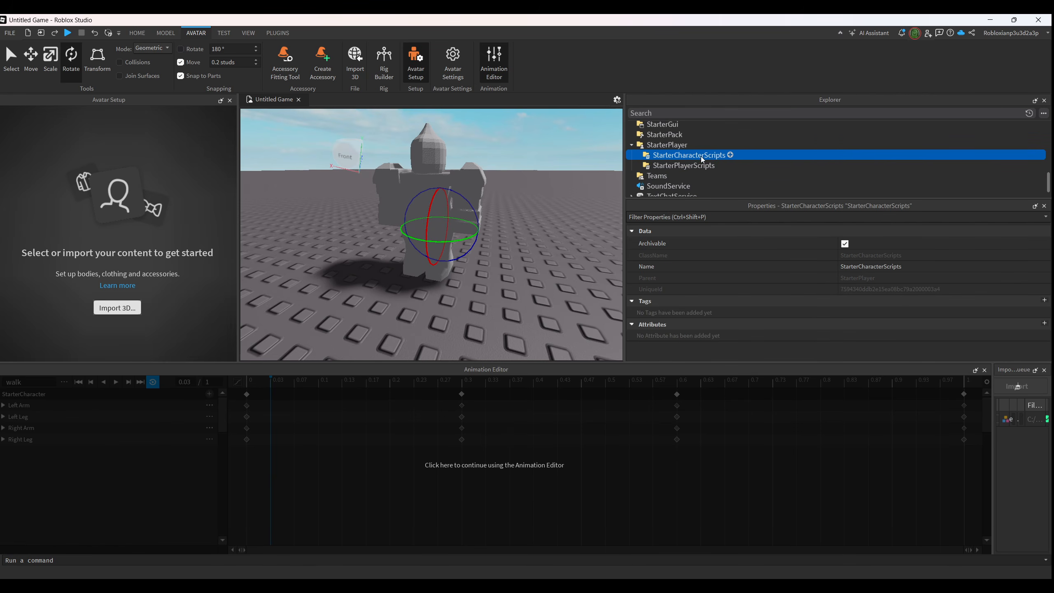
click(730, 155)
click(661, 207)
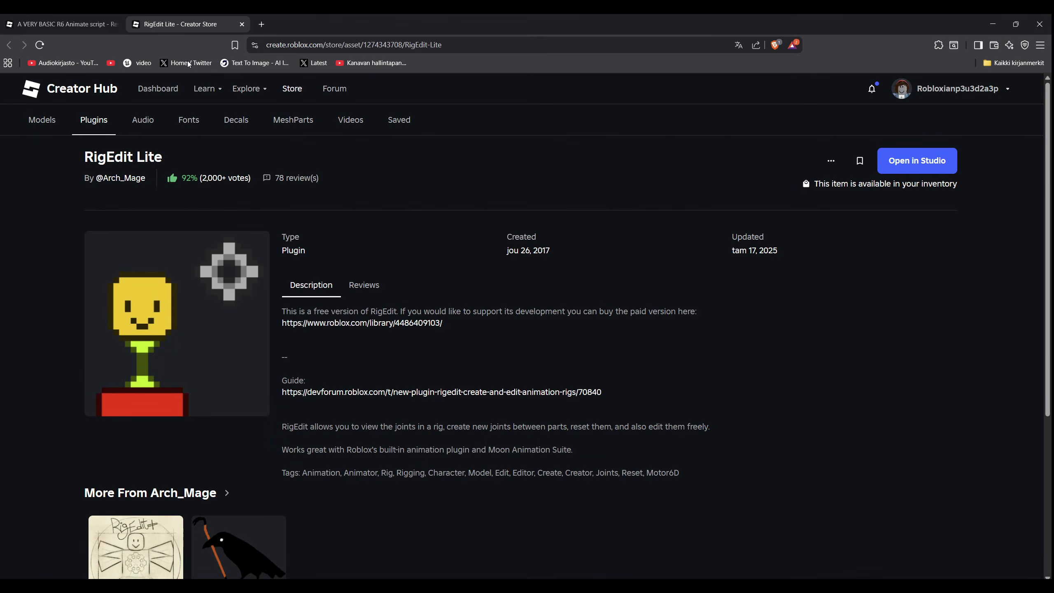
- Copy the full R6 Animate code from the Creator Hub forum post and paste it into the new script in Roblox Studio
click(62, 24)
scroll(391, 421, down, 3)
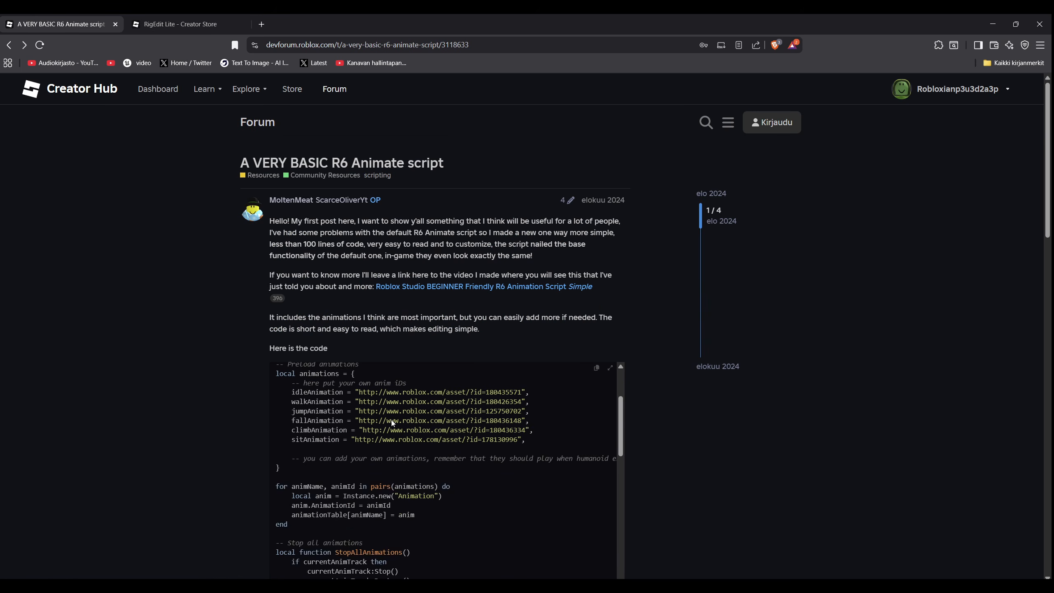
scroll(457, 457, up, 3)
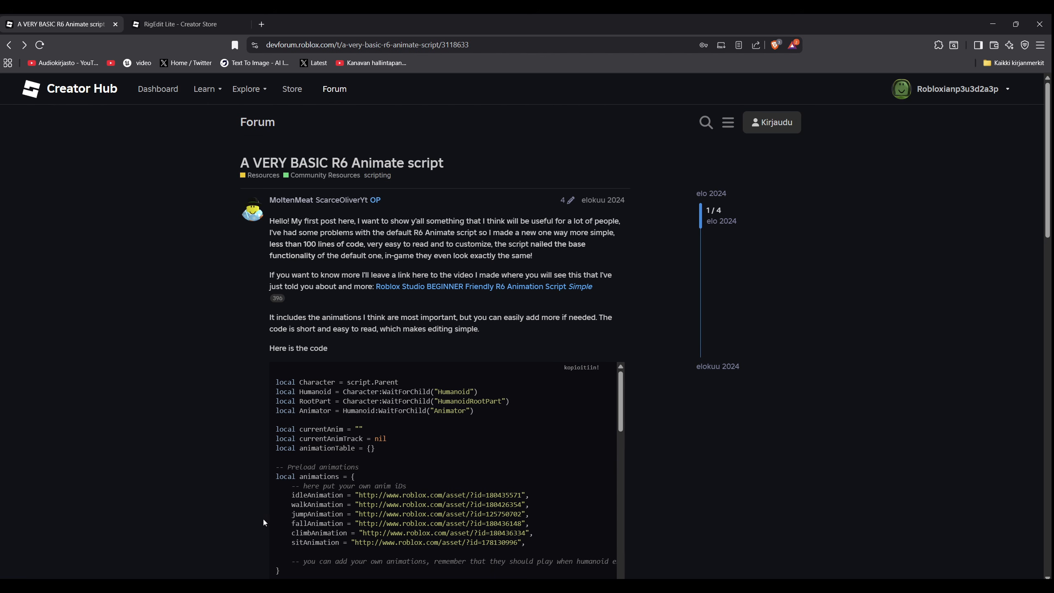
key(alt+Tab)
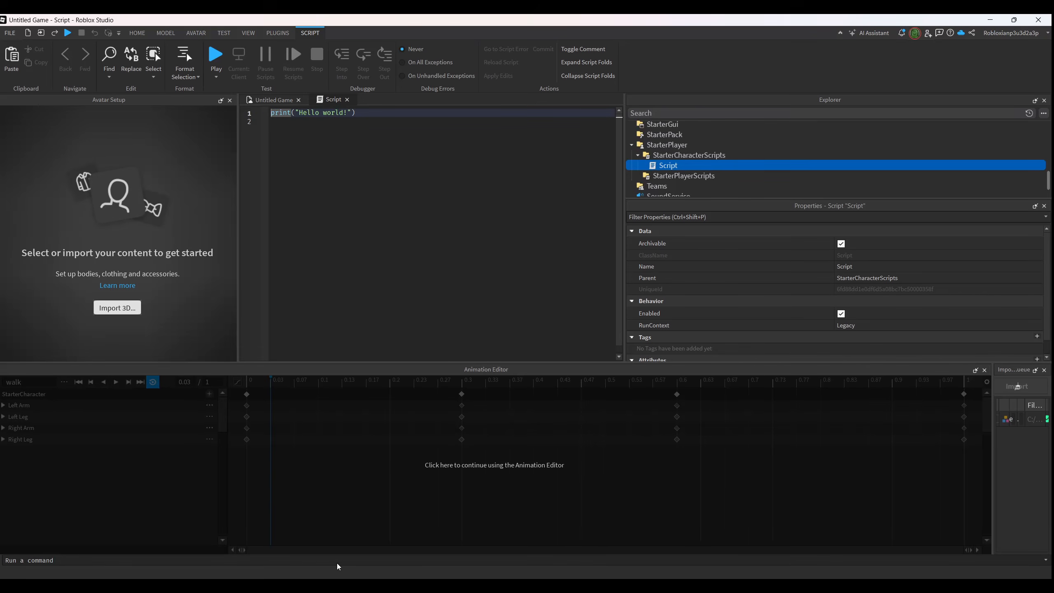
key(ctrl+v)
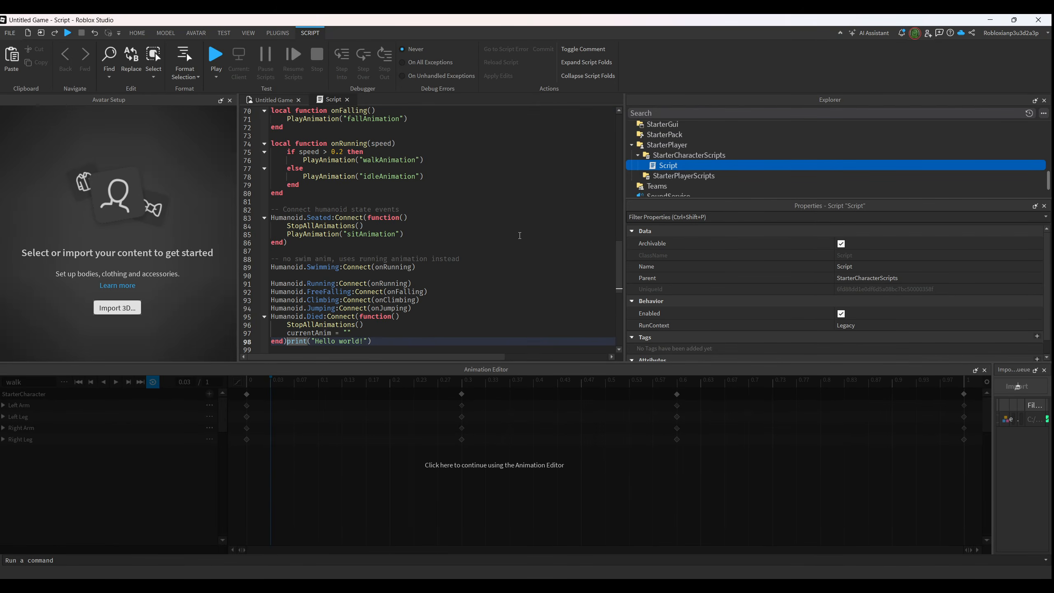
- Replace the walkAnimation ID in the animations table with the copied asset ID of the published walk animation, and close the script
scroll(511, 248, up, 15)
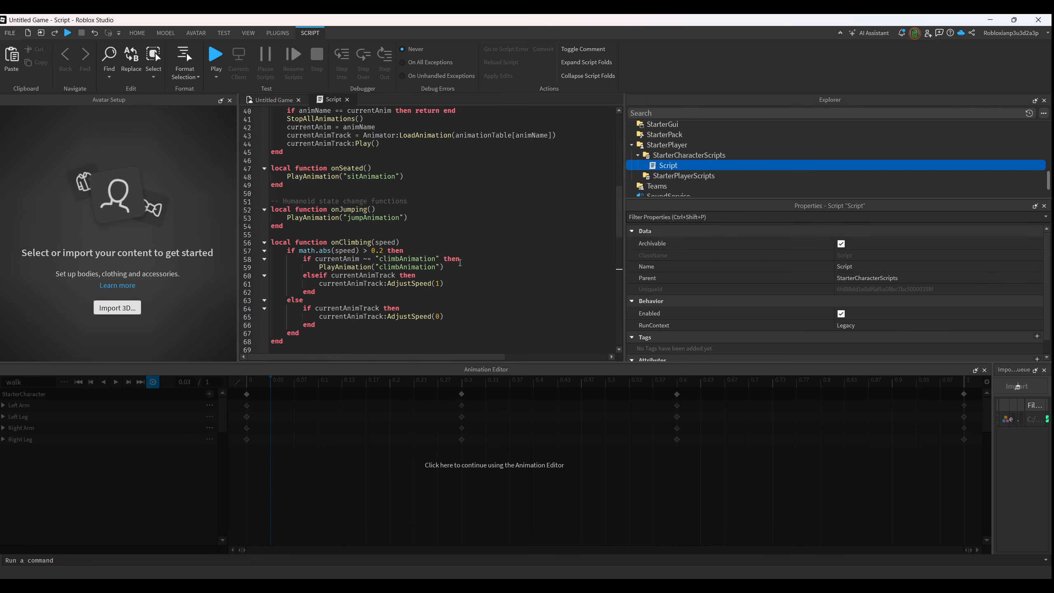
scroll(460, 263, up, 8)
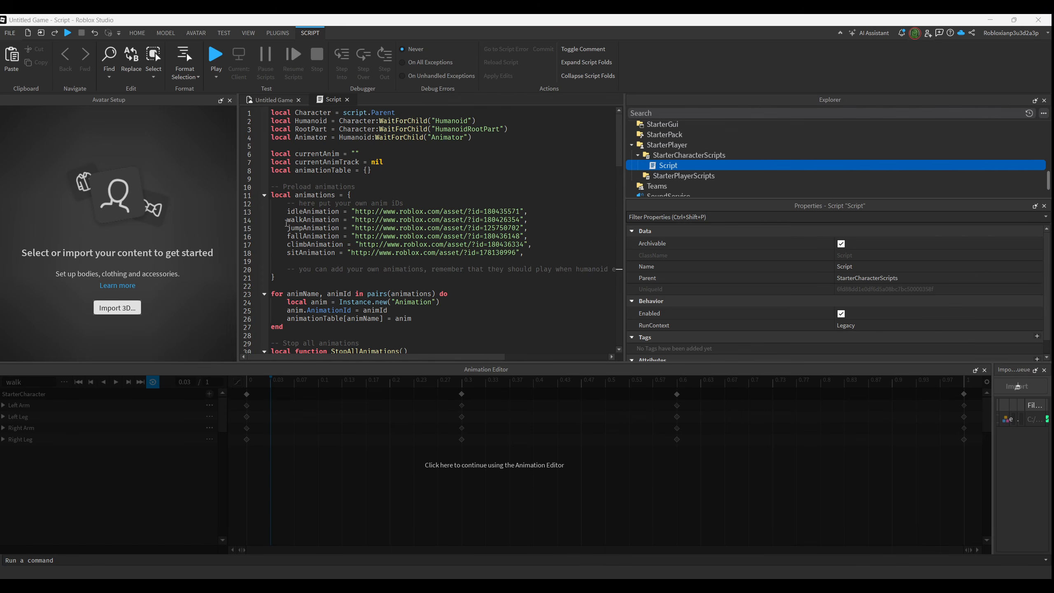
drag(286, 223, 293, 222)
click(323, 223)
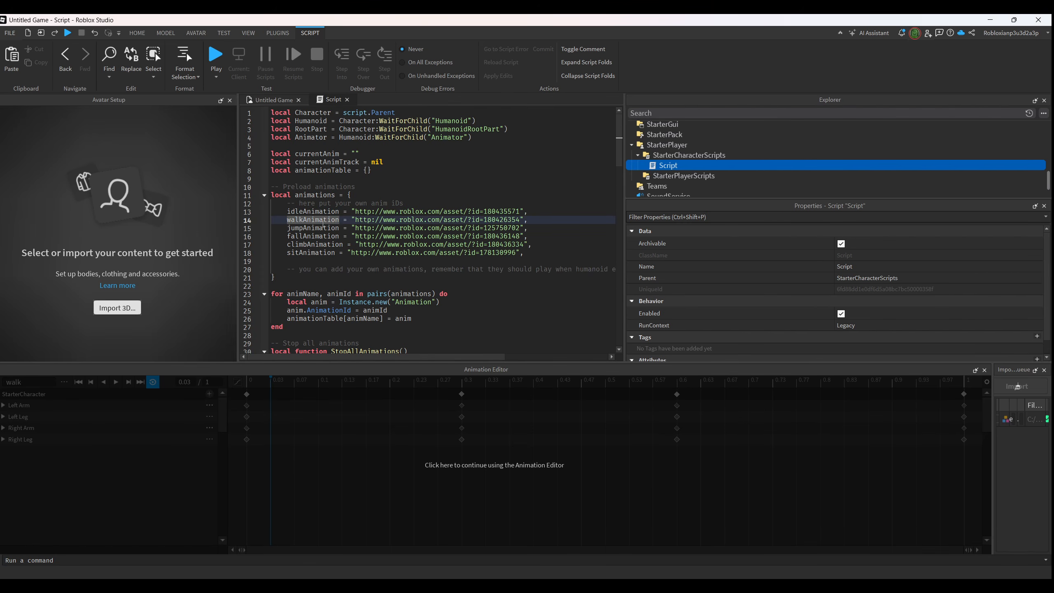
drag(518, 220, 487, 223)
key(ctrl+v)
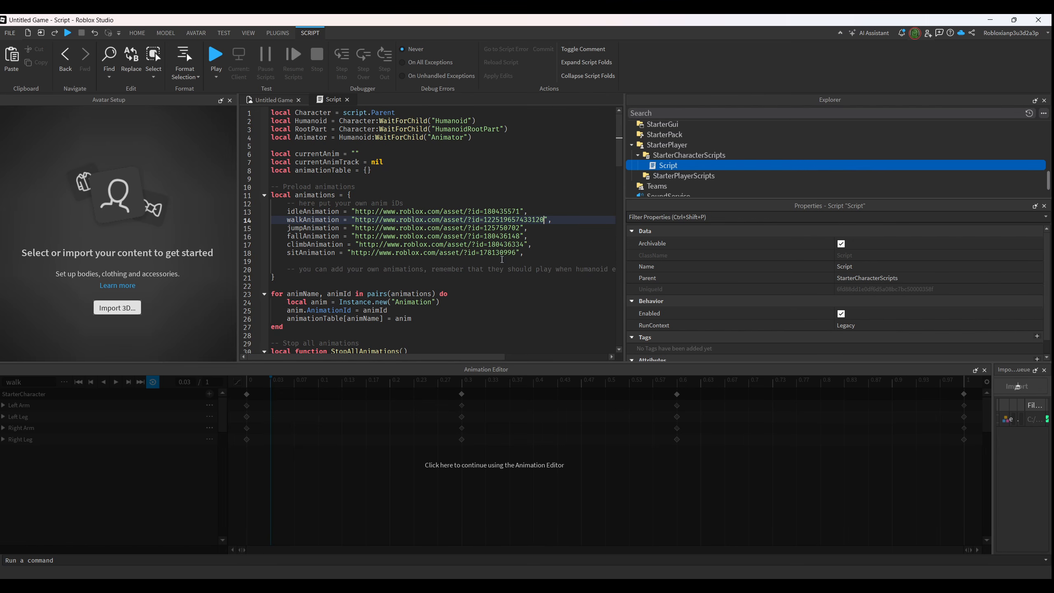
click(511, 310)
click(348, 100)
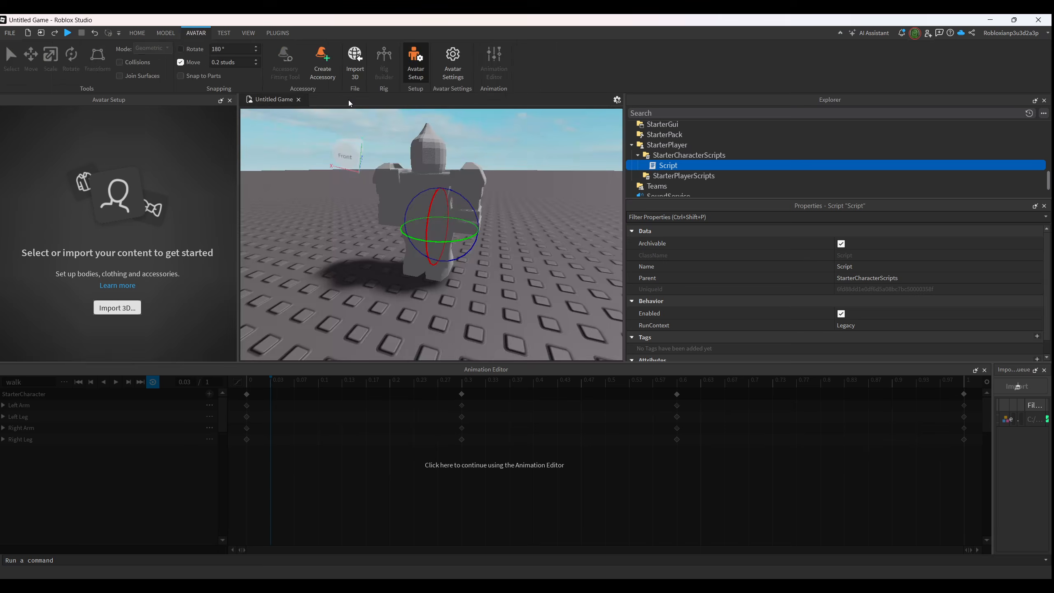
- Move the StarterCharacter model from Workspace into StarterPlayer
click(530, 270)
scroll(730, 188, up, 5)
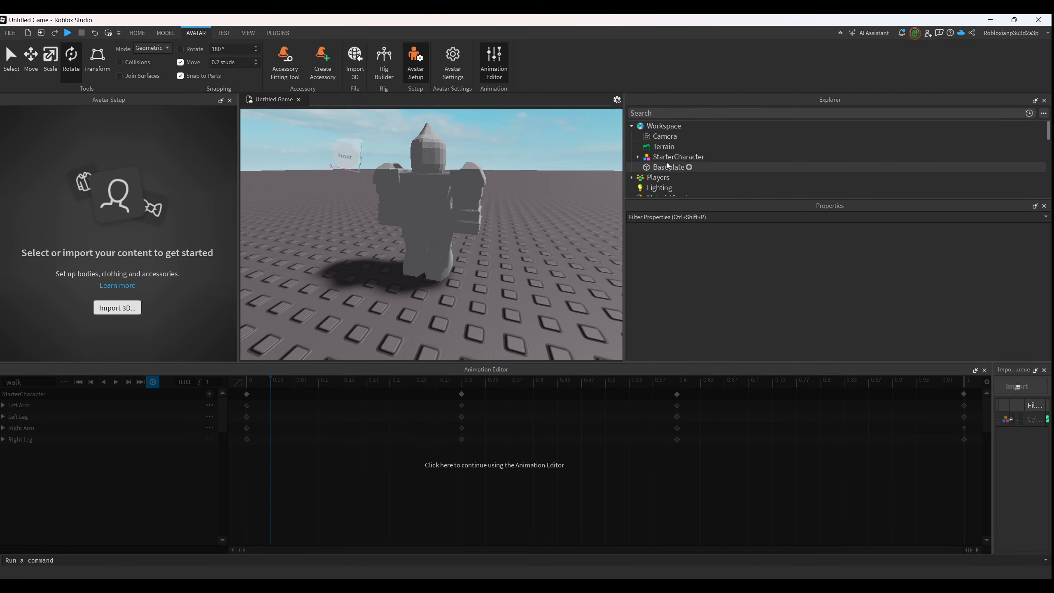
click(668, 158)
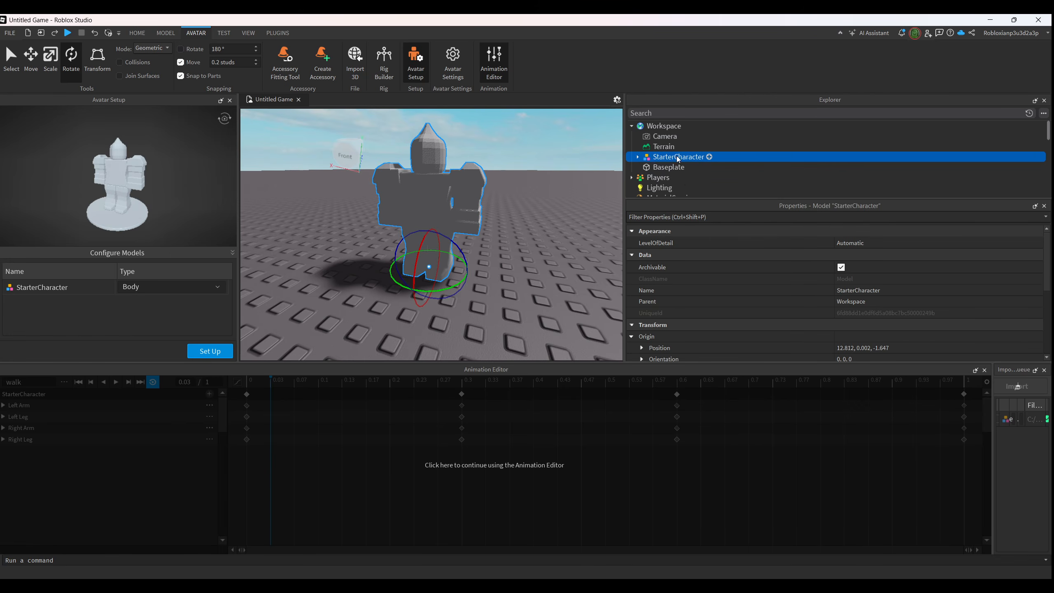
mouse_move(676, 160)
mouse_down()
mouse_move(677, 199)
mouse_move(669, 168)
mouse_up()
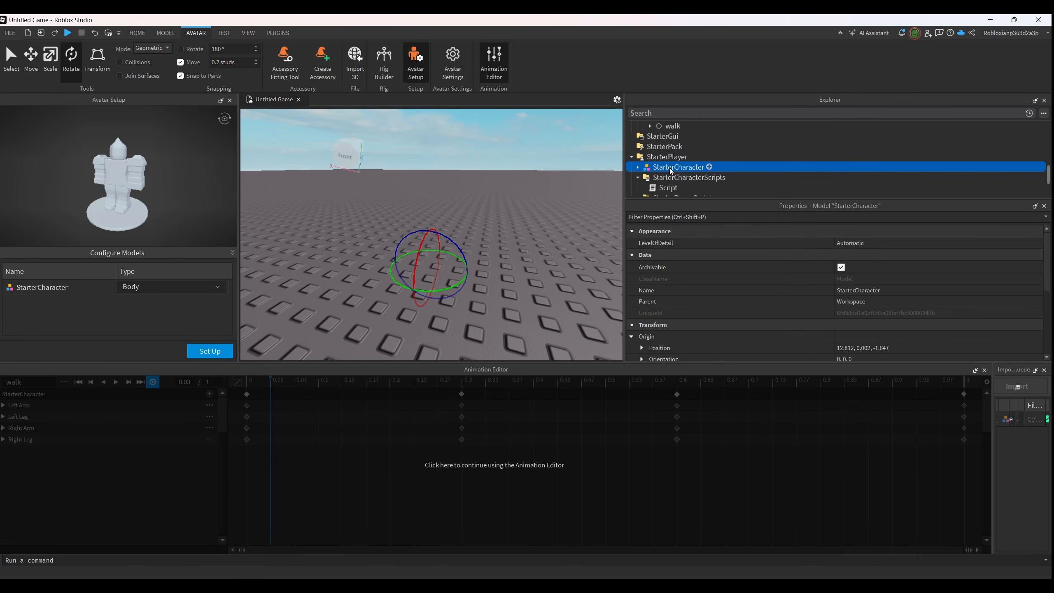
click(506, 242)
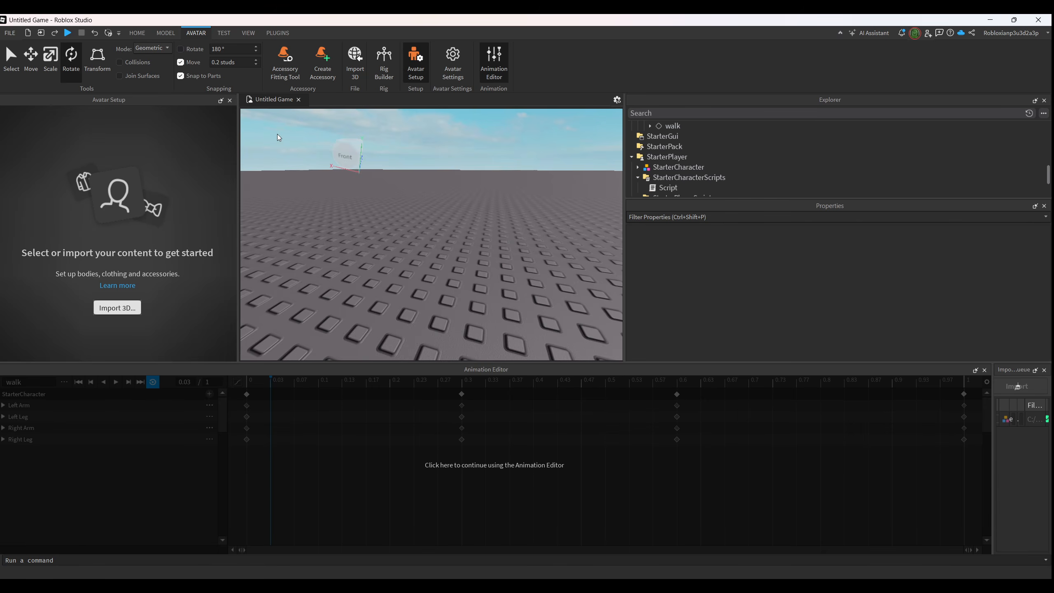
- Start a playtest and walk and jump the avatar around the baseplate to check the walk animation from several angles
click(69, 34)
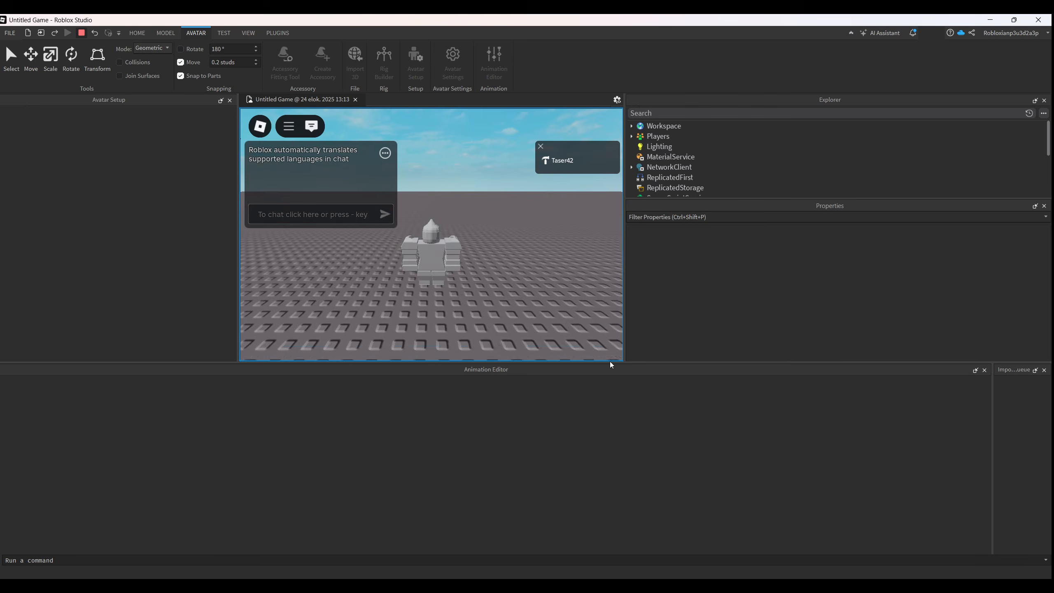
key(a)
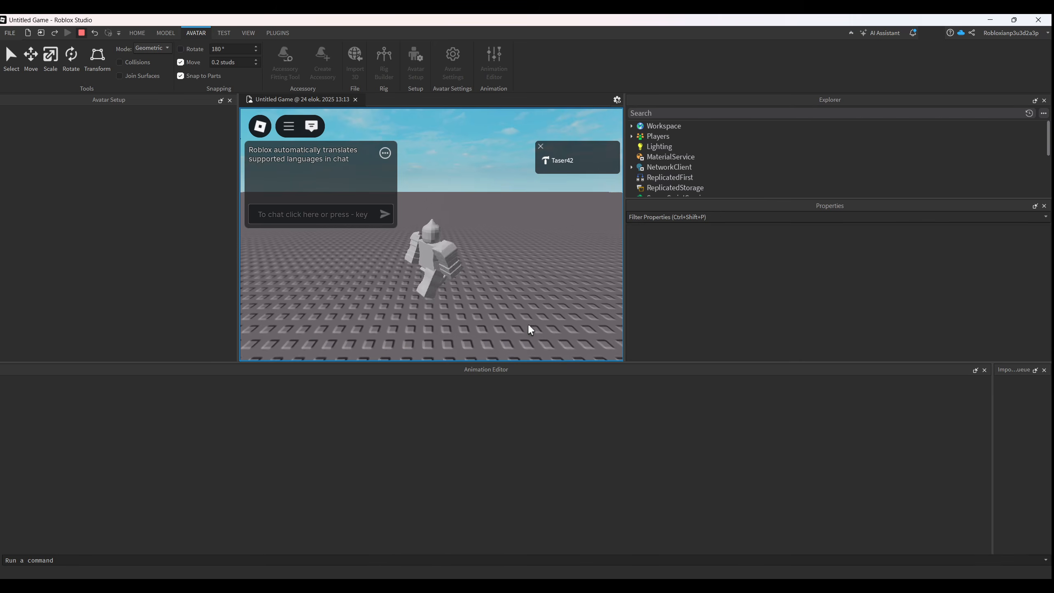
right_drag(473, 310, 468, 283)
key(w)
scroll(483, 275, up, 4)
scroll(471, 275, down, 3)
key(w)
key(d)
key(w)
key(d)
key(space)
key(a)
key(a)
key(a)
key(space)
key(w)
right_drag(532, 270, 532, 270)
right_drag(468, 306, 499, 302)
scroll(489, 301, up, 5)
scroll(499, 300, down, 5)
key(a)
key(d)
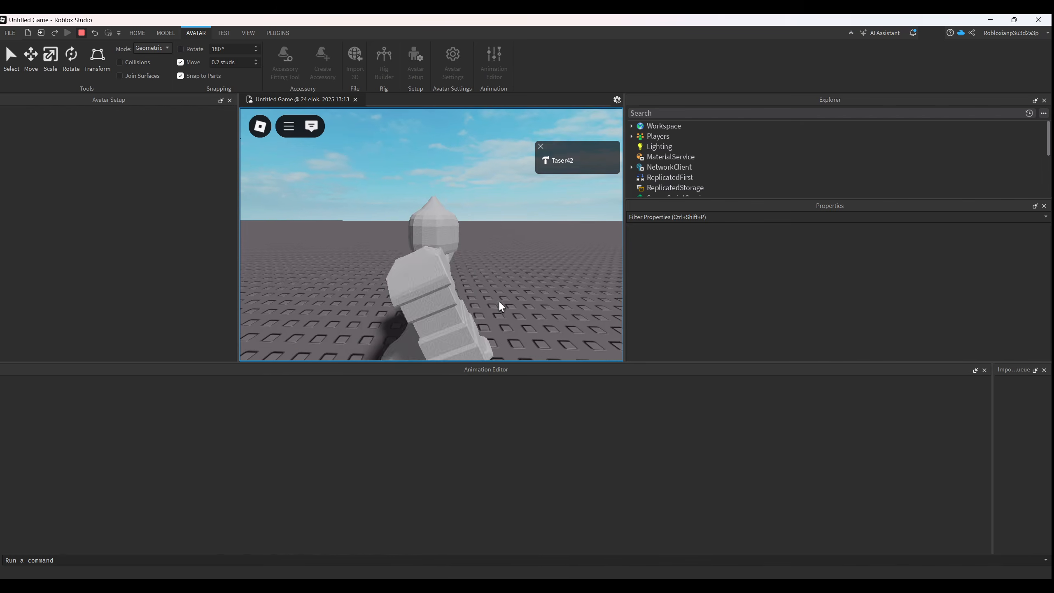
key(w)
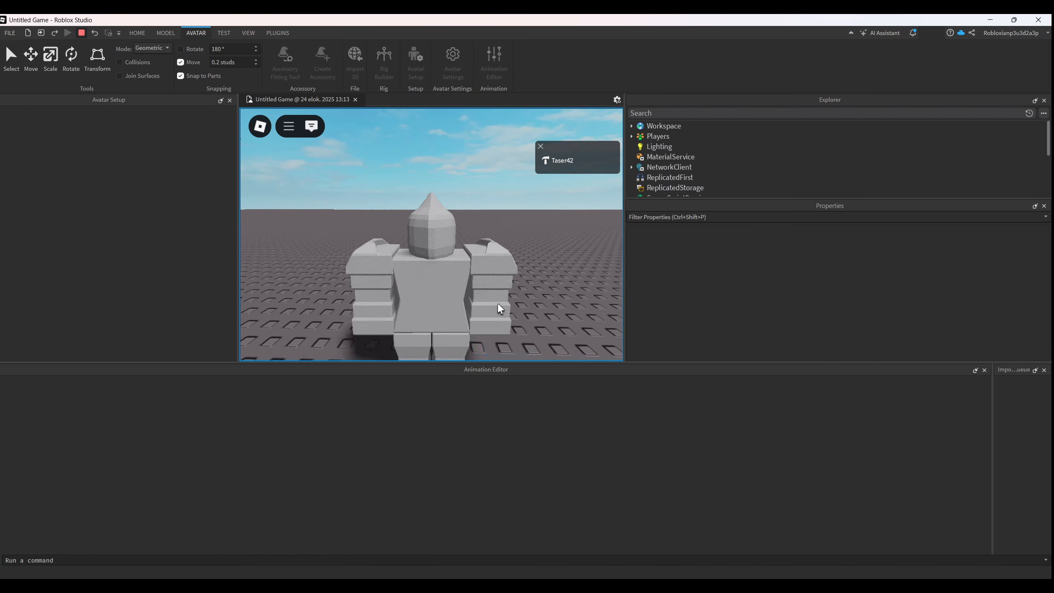
scroll(499, 310, up, 3)
scroll(500, 310, up, 3)
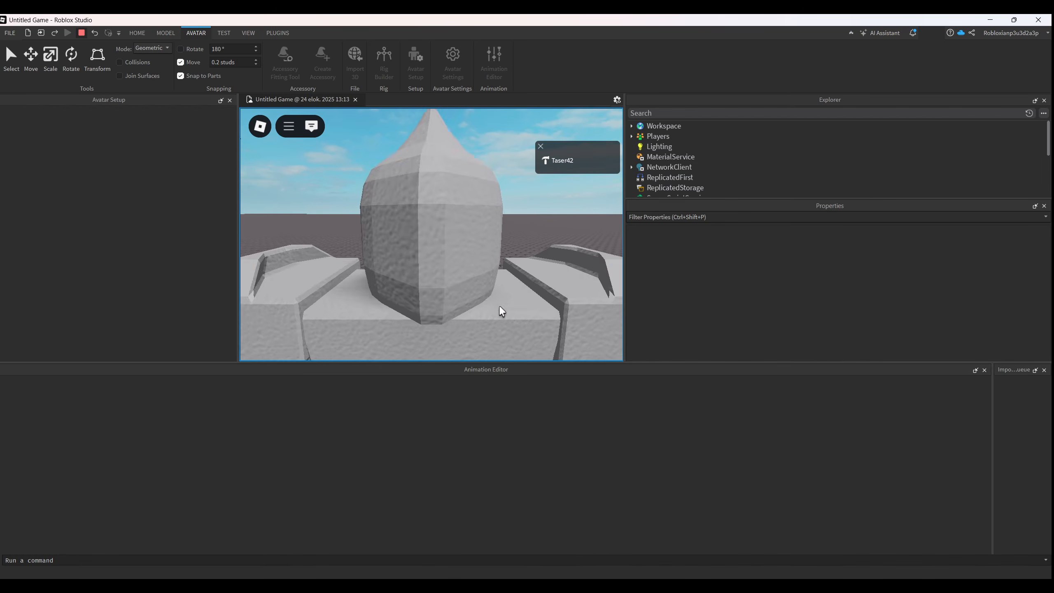
scroll(500, 309, down, 5)
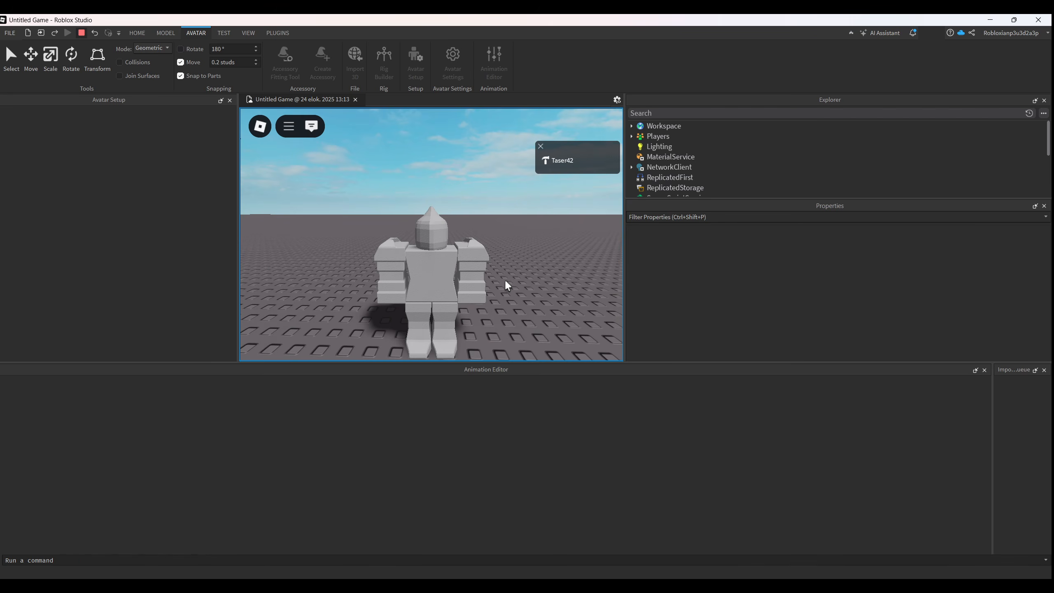
scroll(507, 285, down, 2)
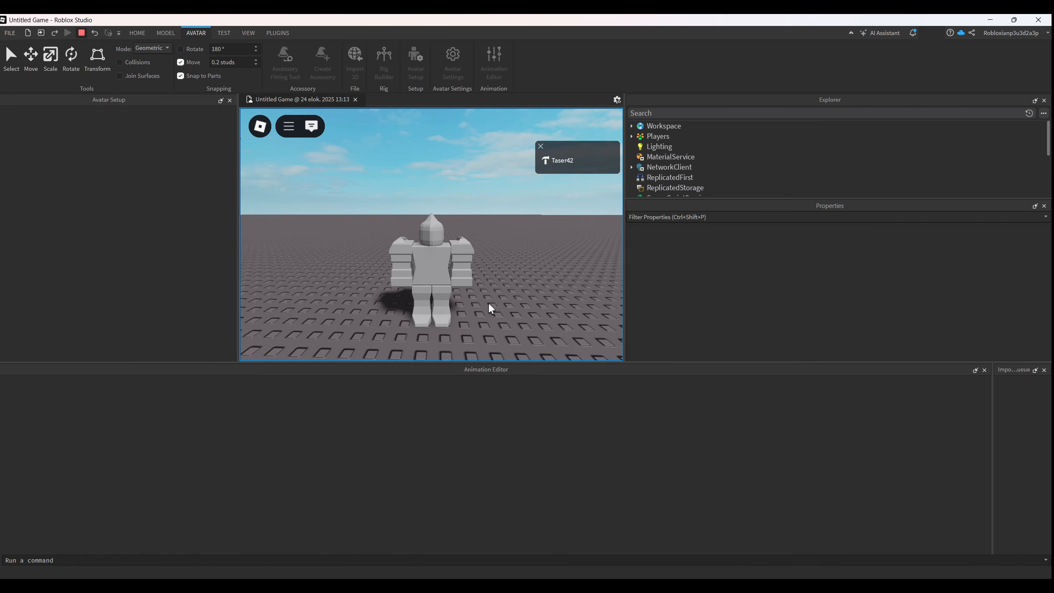
scroll(487, 311, up, 5)
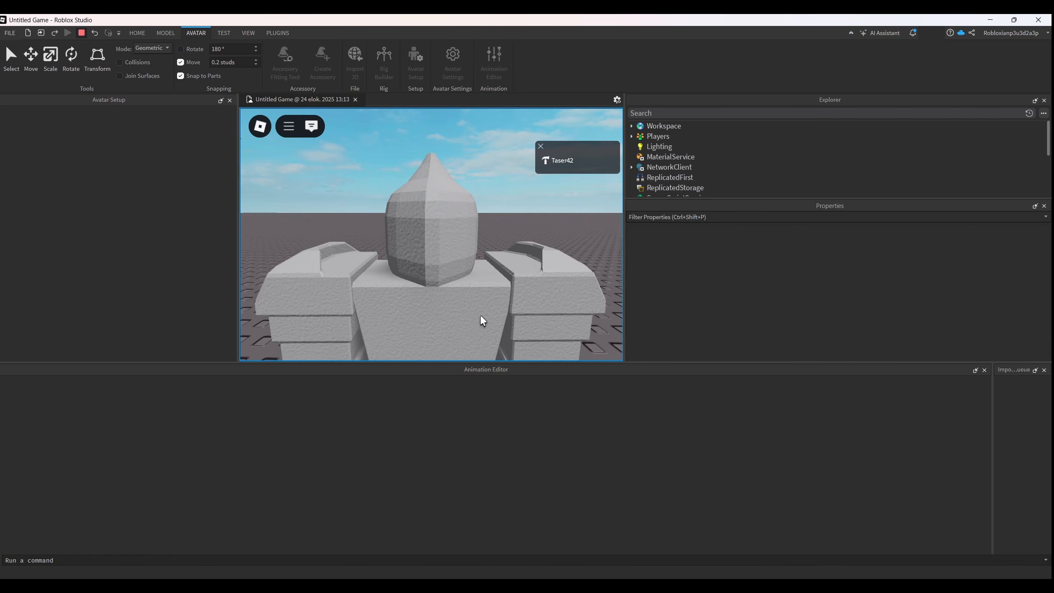
right_drag(480, 314, 486, 299)
scroll(478, 296, up, 5)
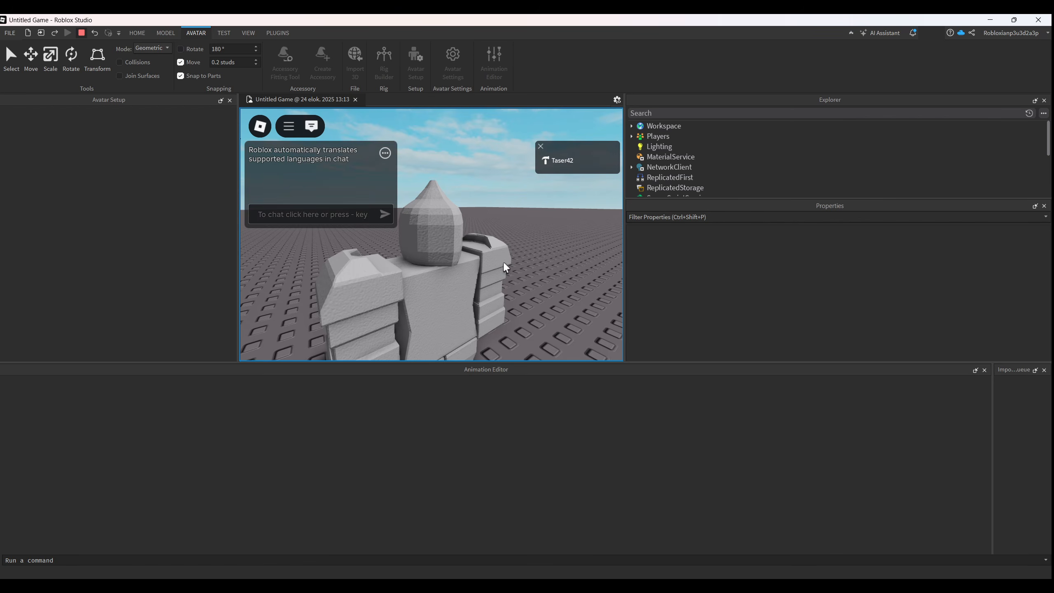
right_drag(553, 277, 554, 277)
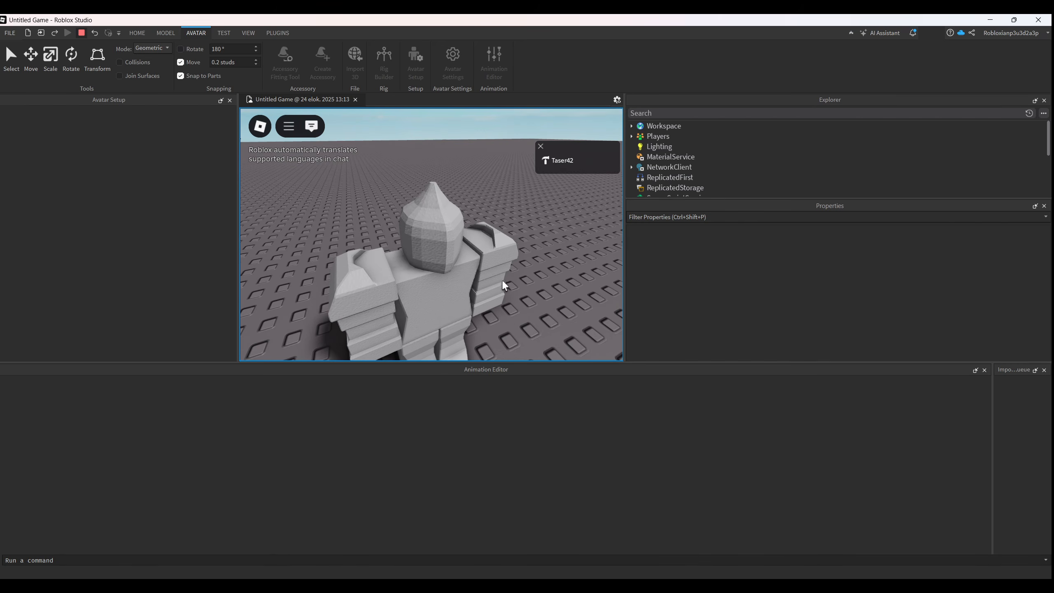
scroll(535, 295, down, 5)
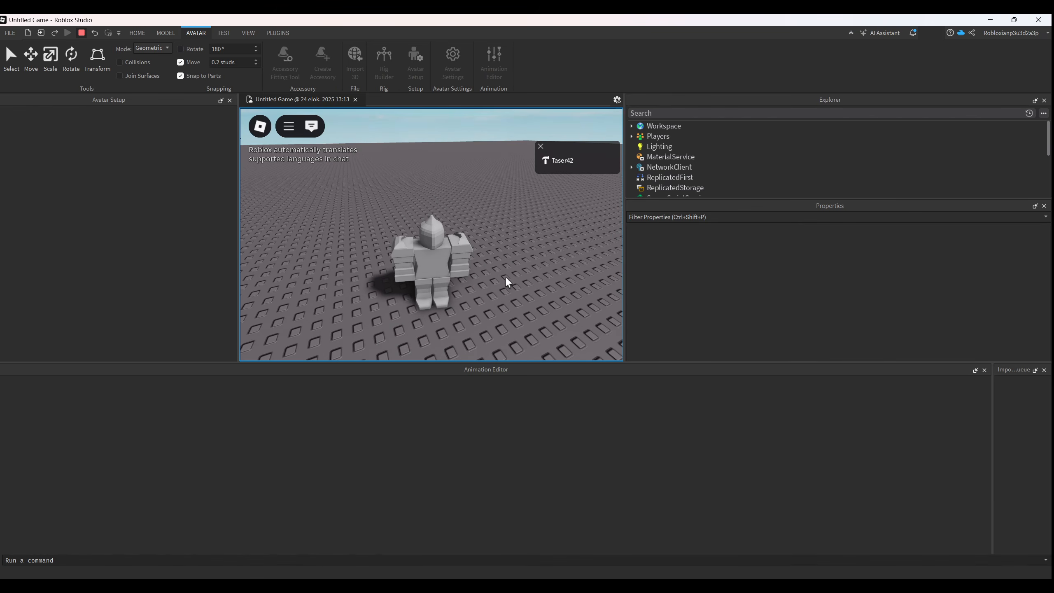
scroll(469, 285, up, 8)
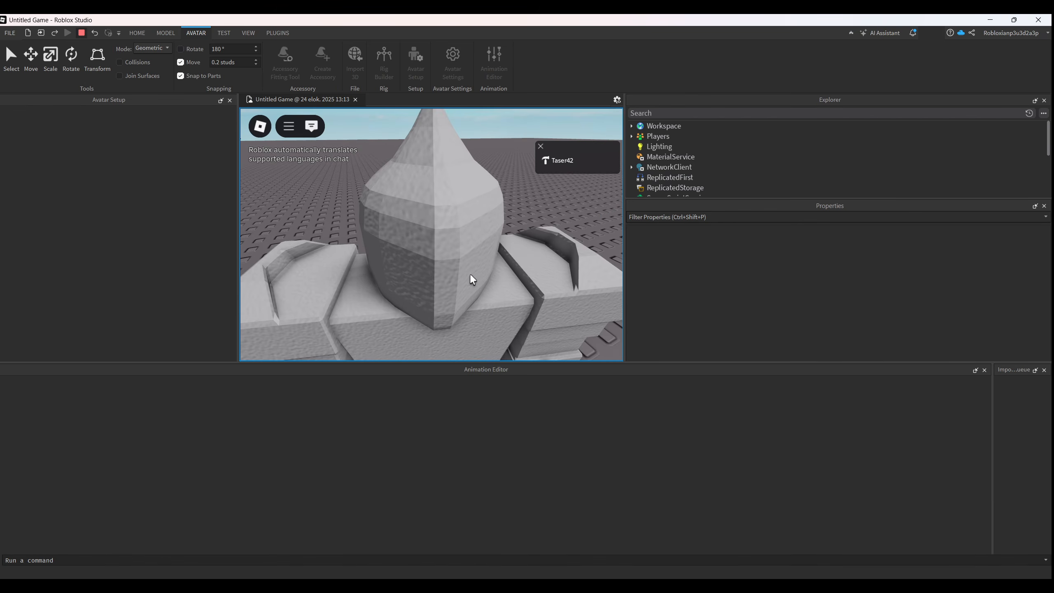
scroll(514, 268, down, 4)
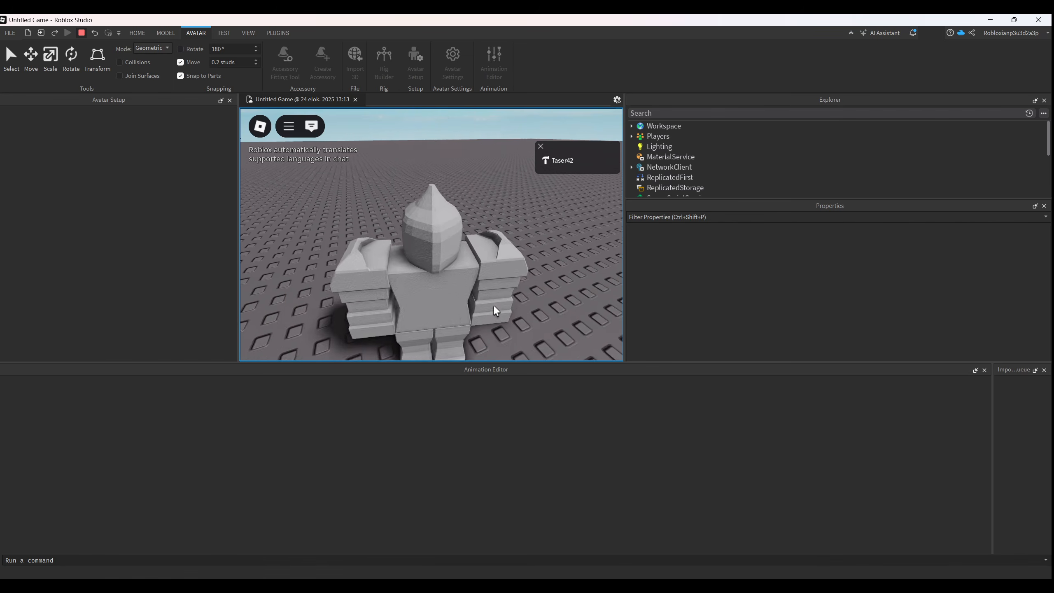
scroll(493, 307, up, 3)
scroll(493, 307, down, 5)
scroll(494, 307, up, 6)
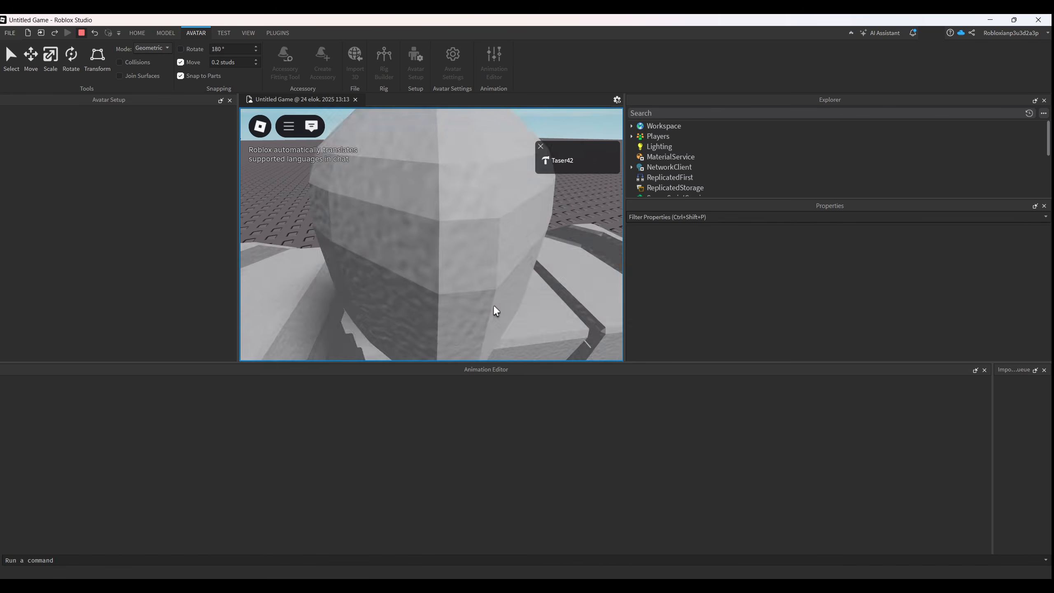
scroll(493, 307, down, 5)
scroll(495, 310, up, 8)
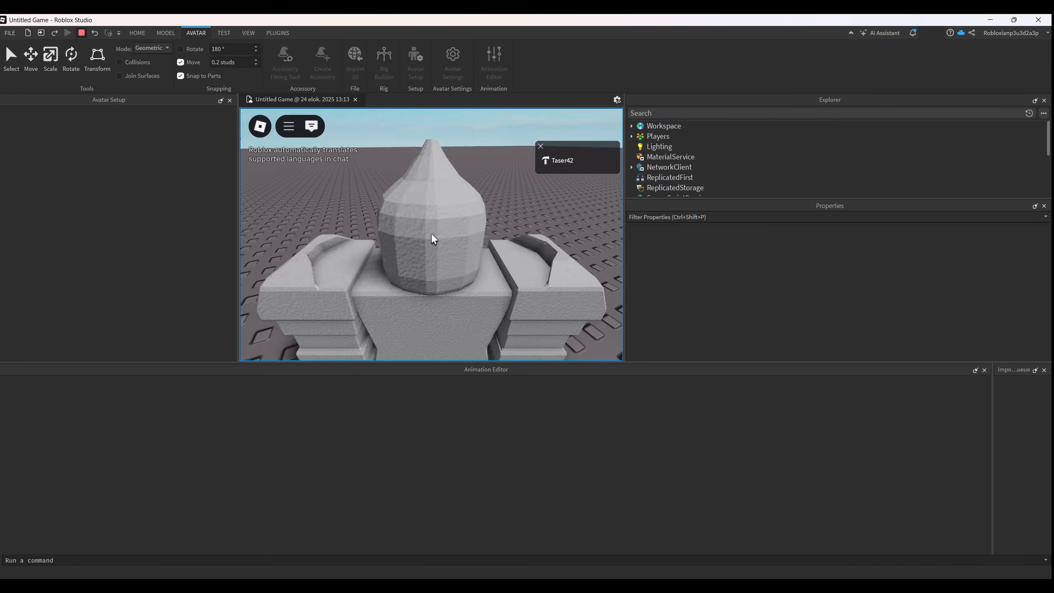